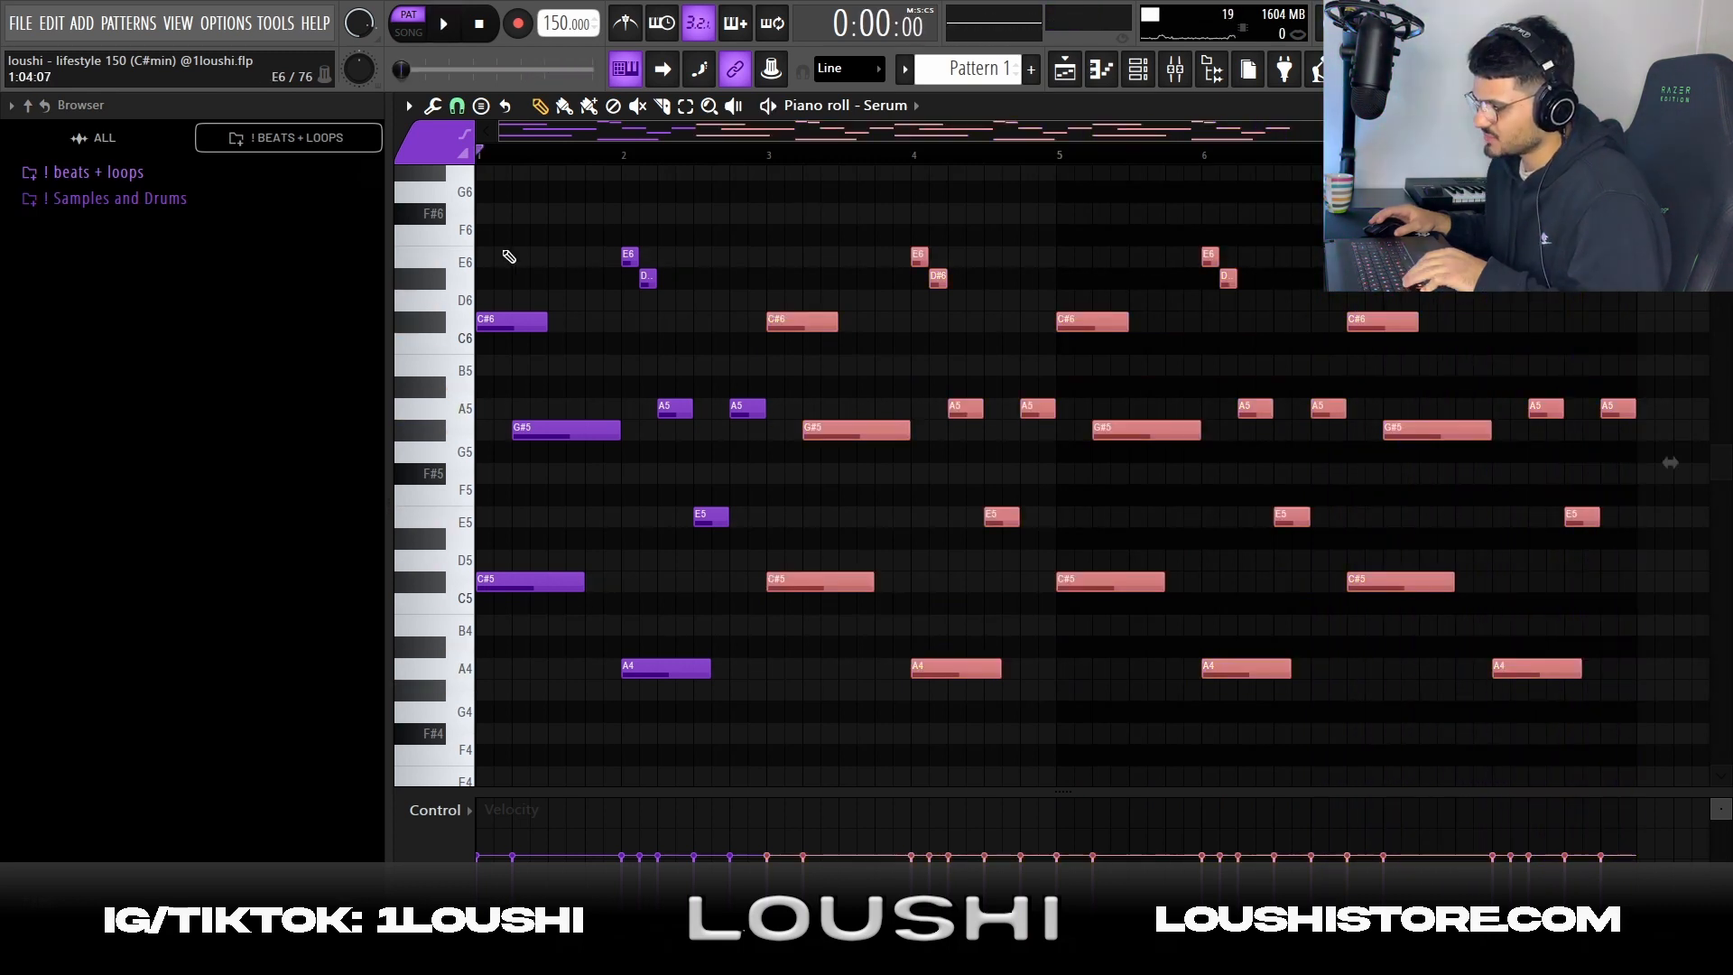
Delete all the repeated Serum notes from bar 3 onward, keeping only the first two-bar phrase
drag(471, 235, 633, 238)
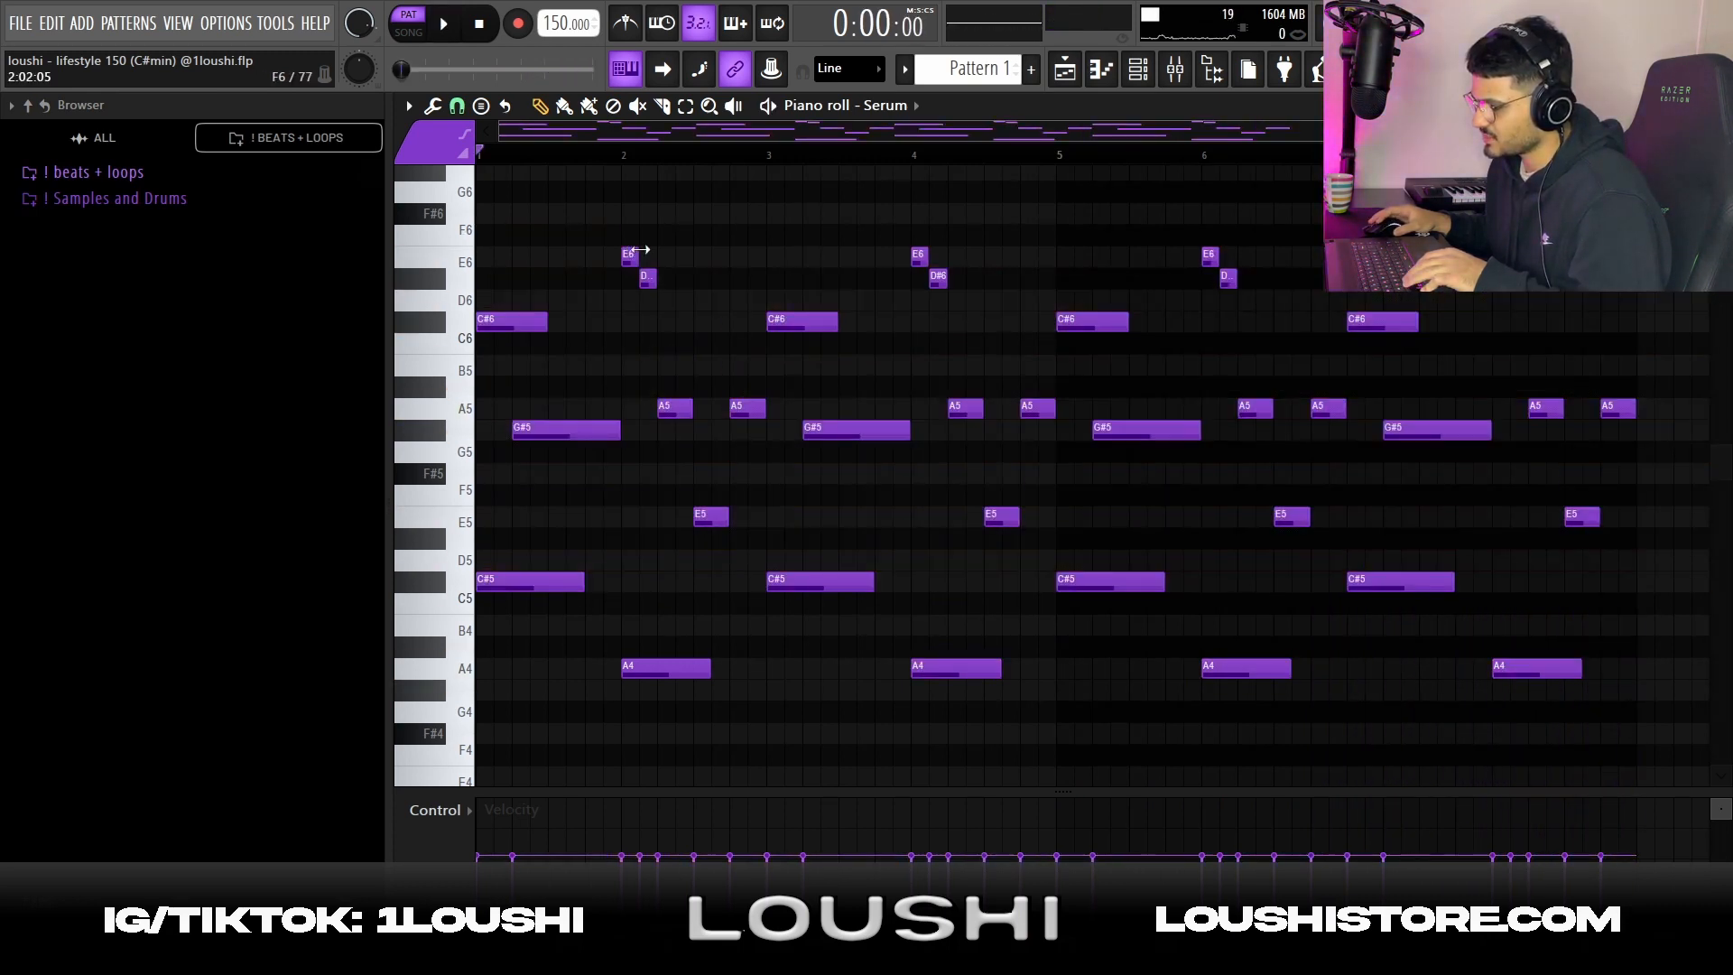
drag(784, 191, 1649, 741)
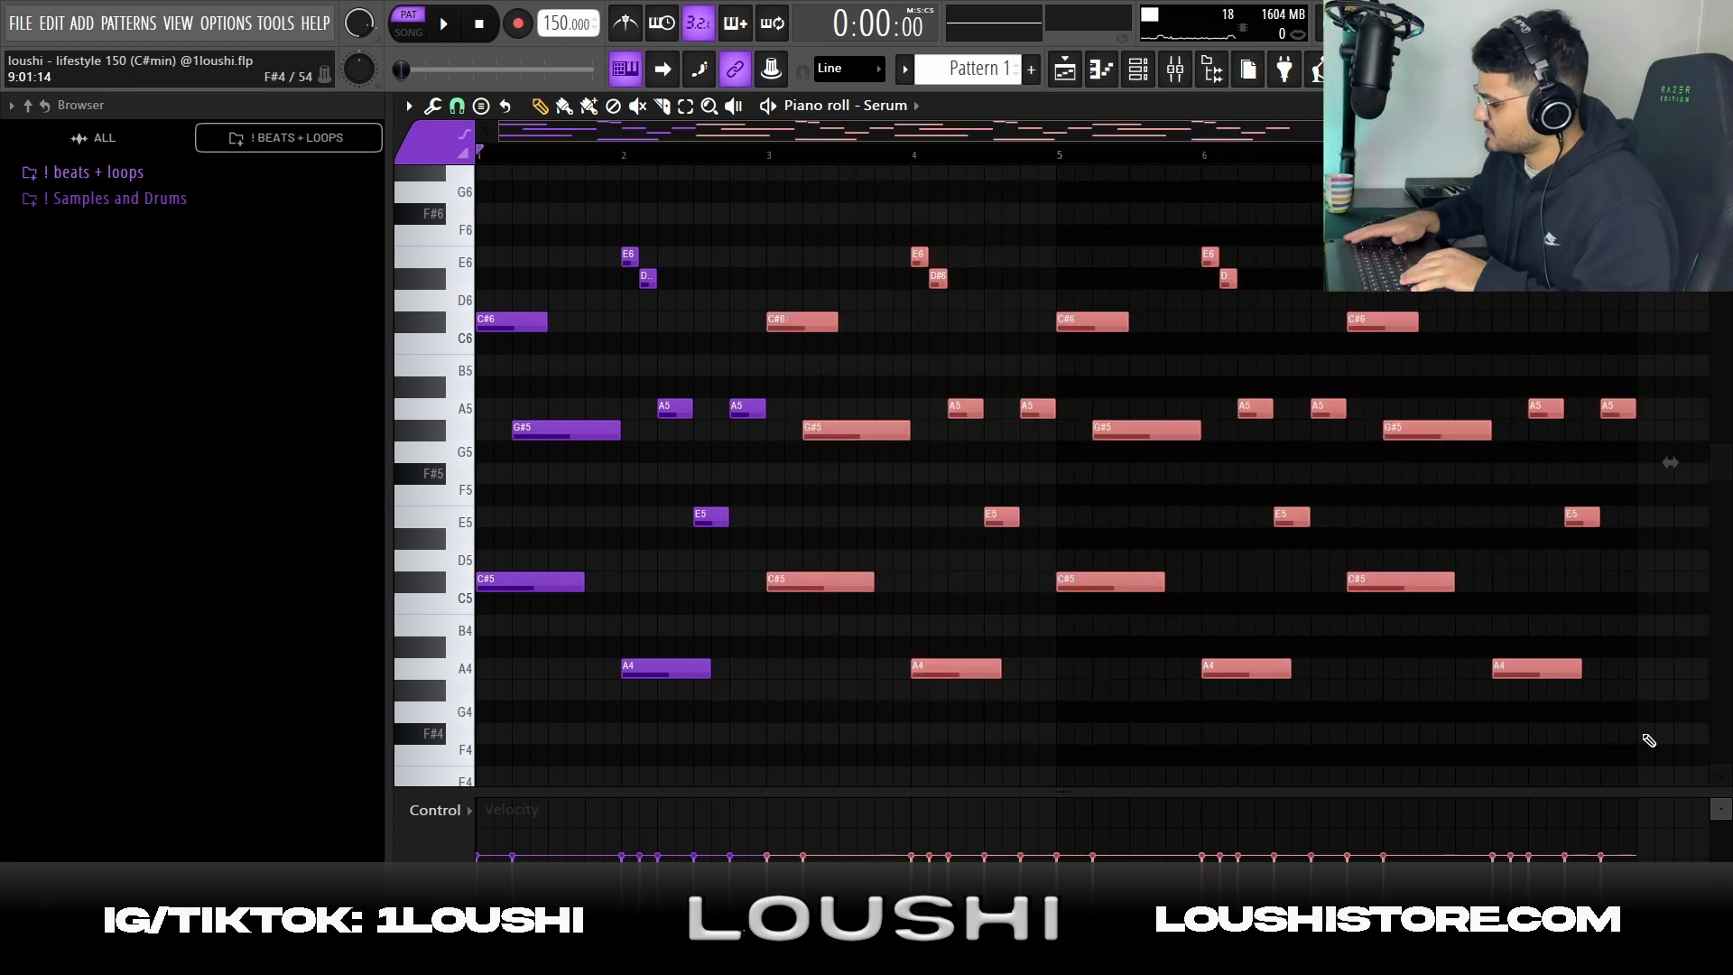
key(Delete)
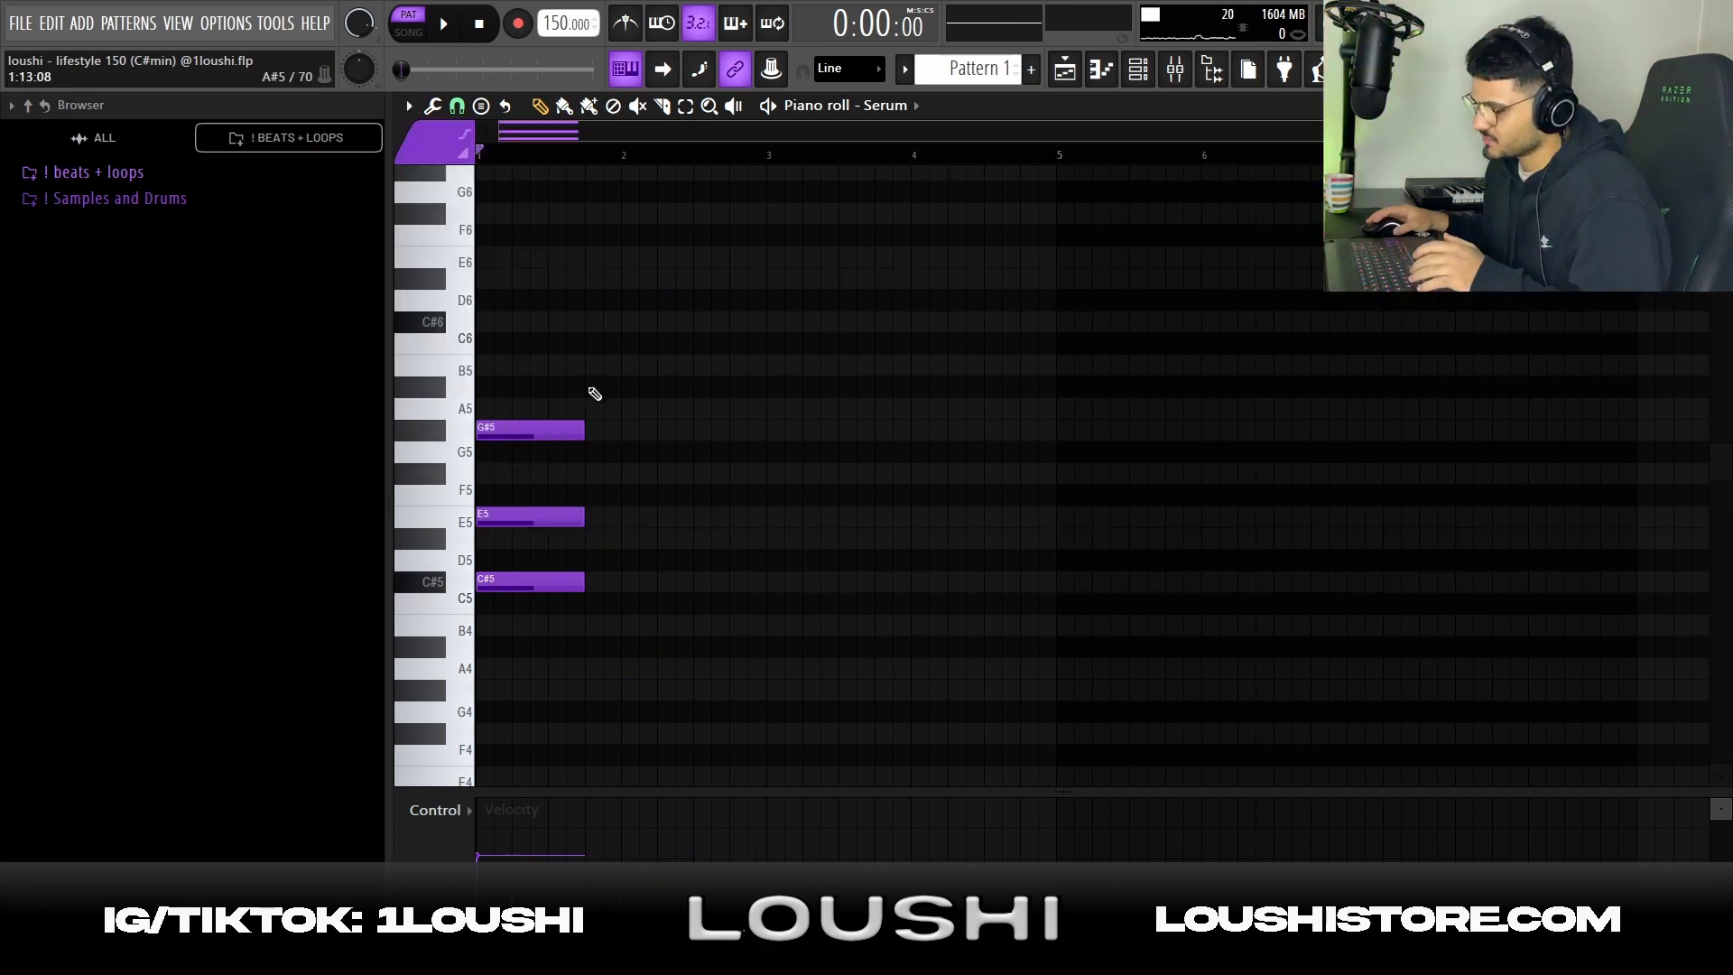
Clear the remaining notes and rebuild bar 1 with a C#5 note and a G#5 note starting one beat later
drag(584, 356, 515, 655)
click(535, 489)
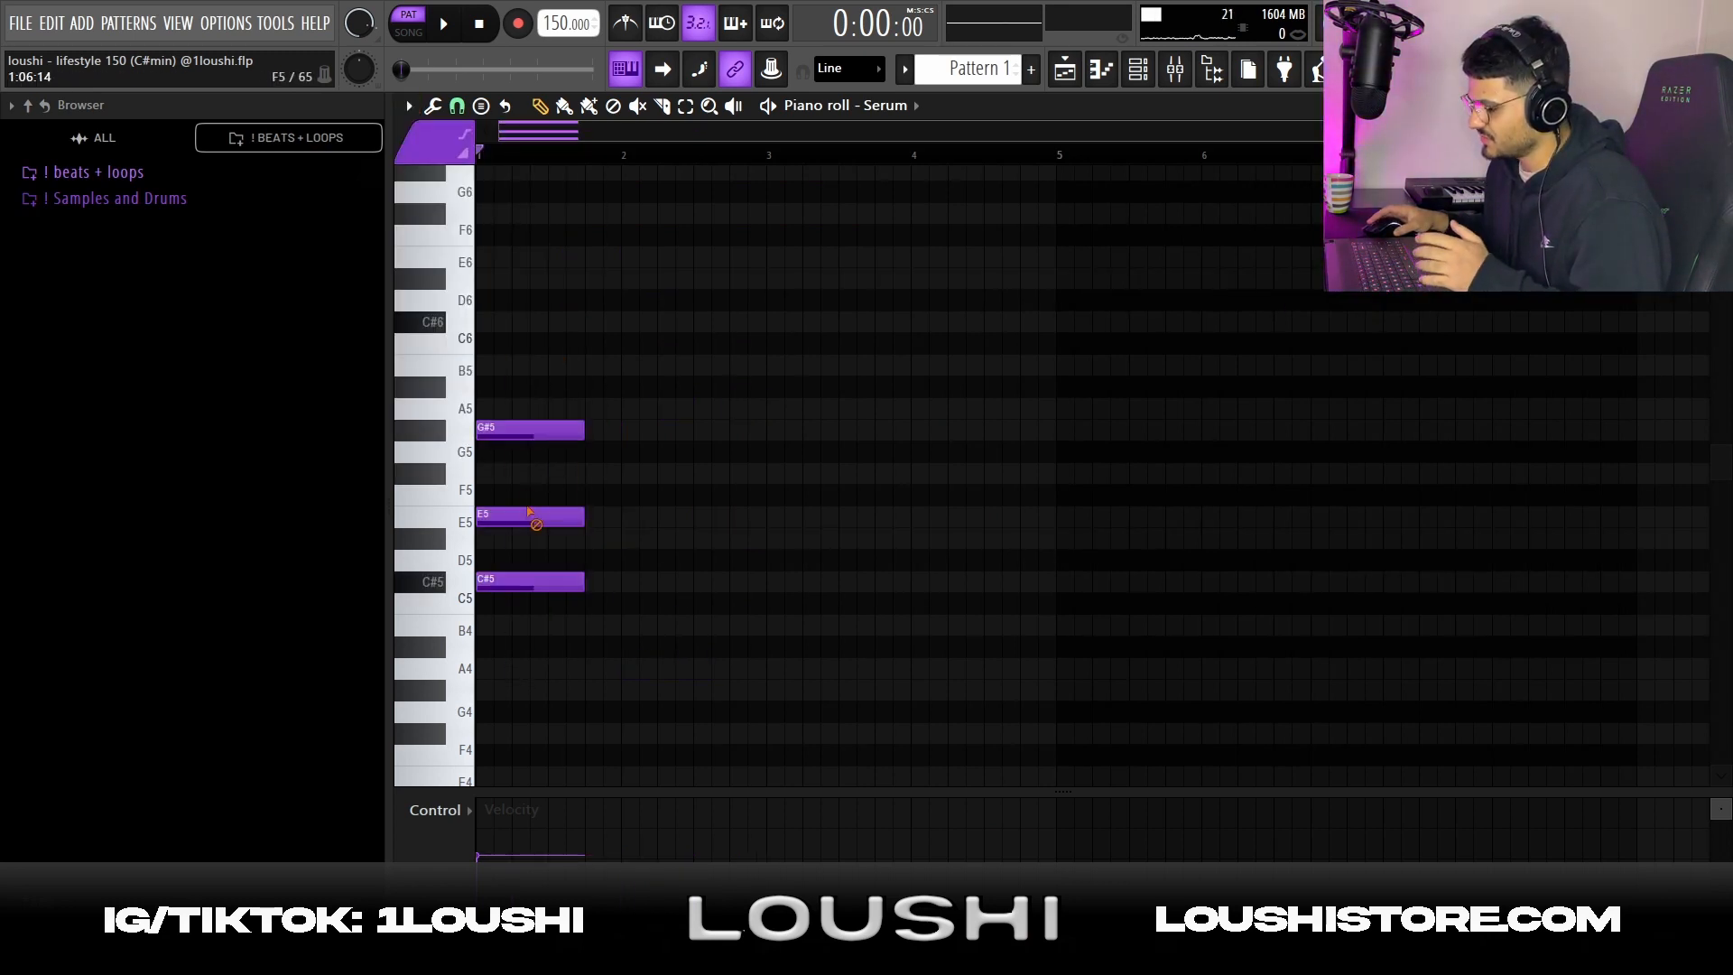
right_click(531, 518)
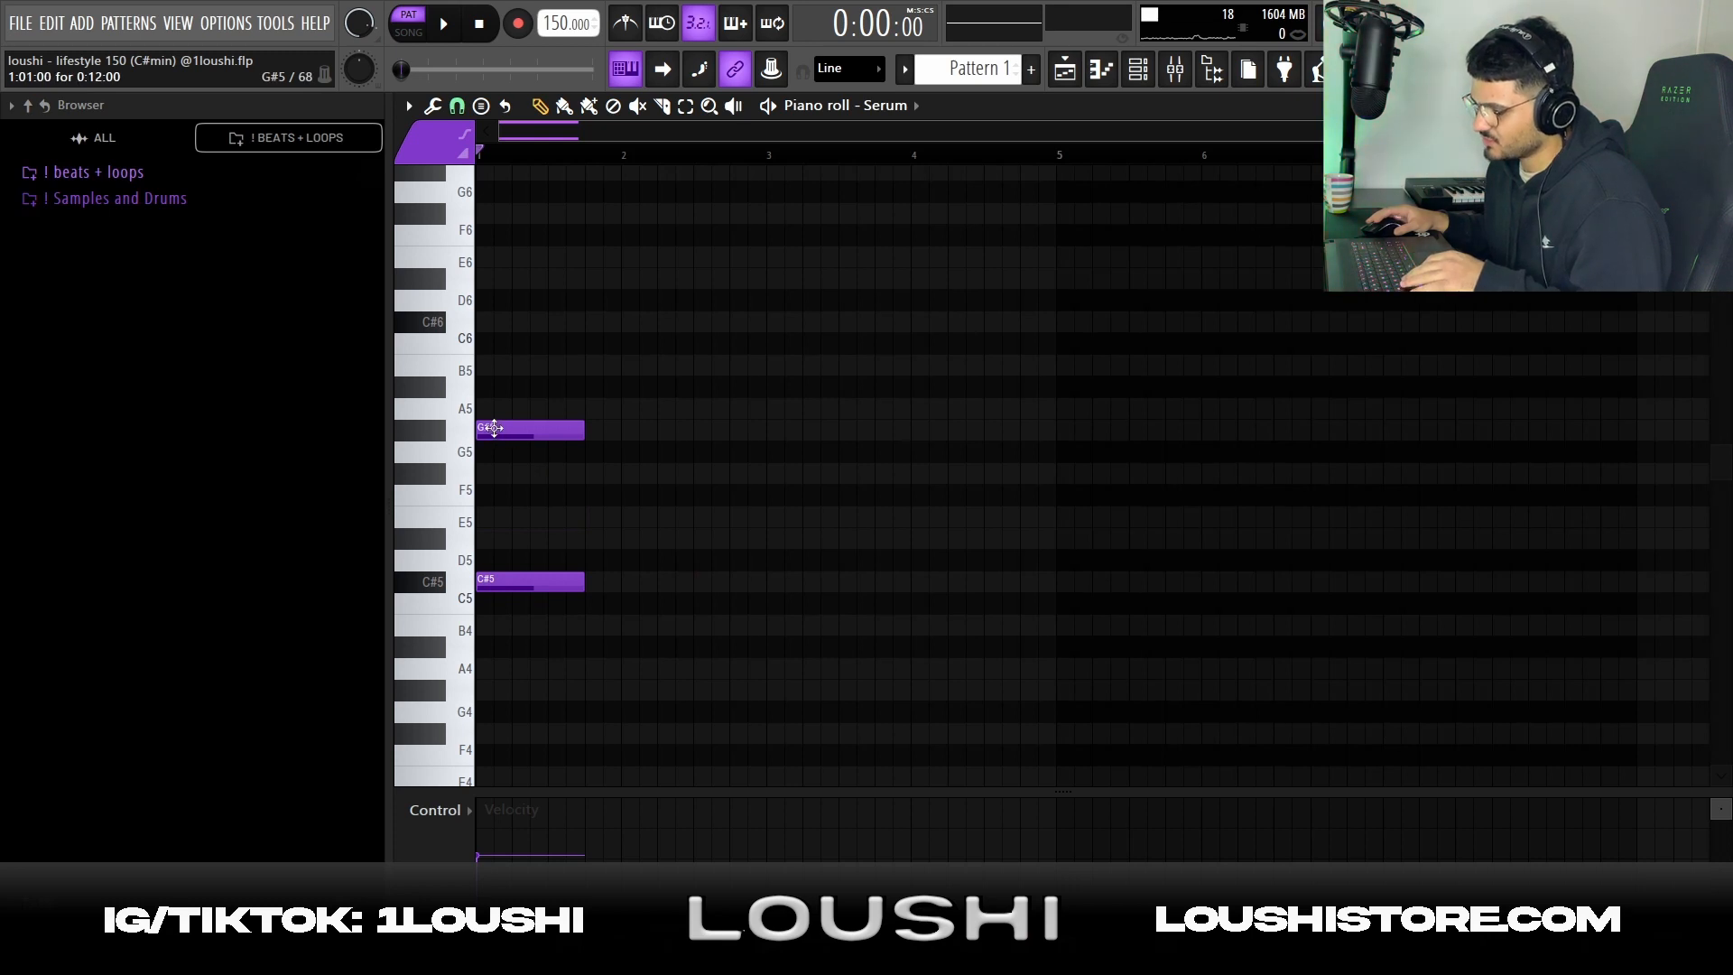
drag(510, 433, 550, 434)
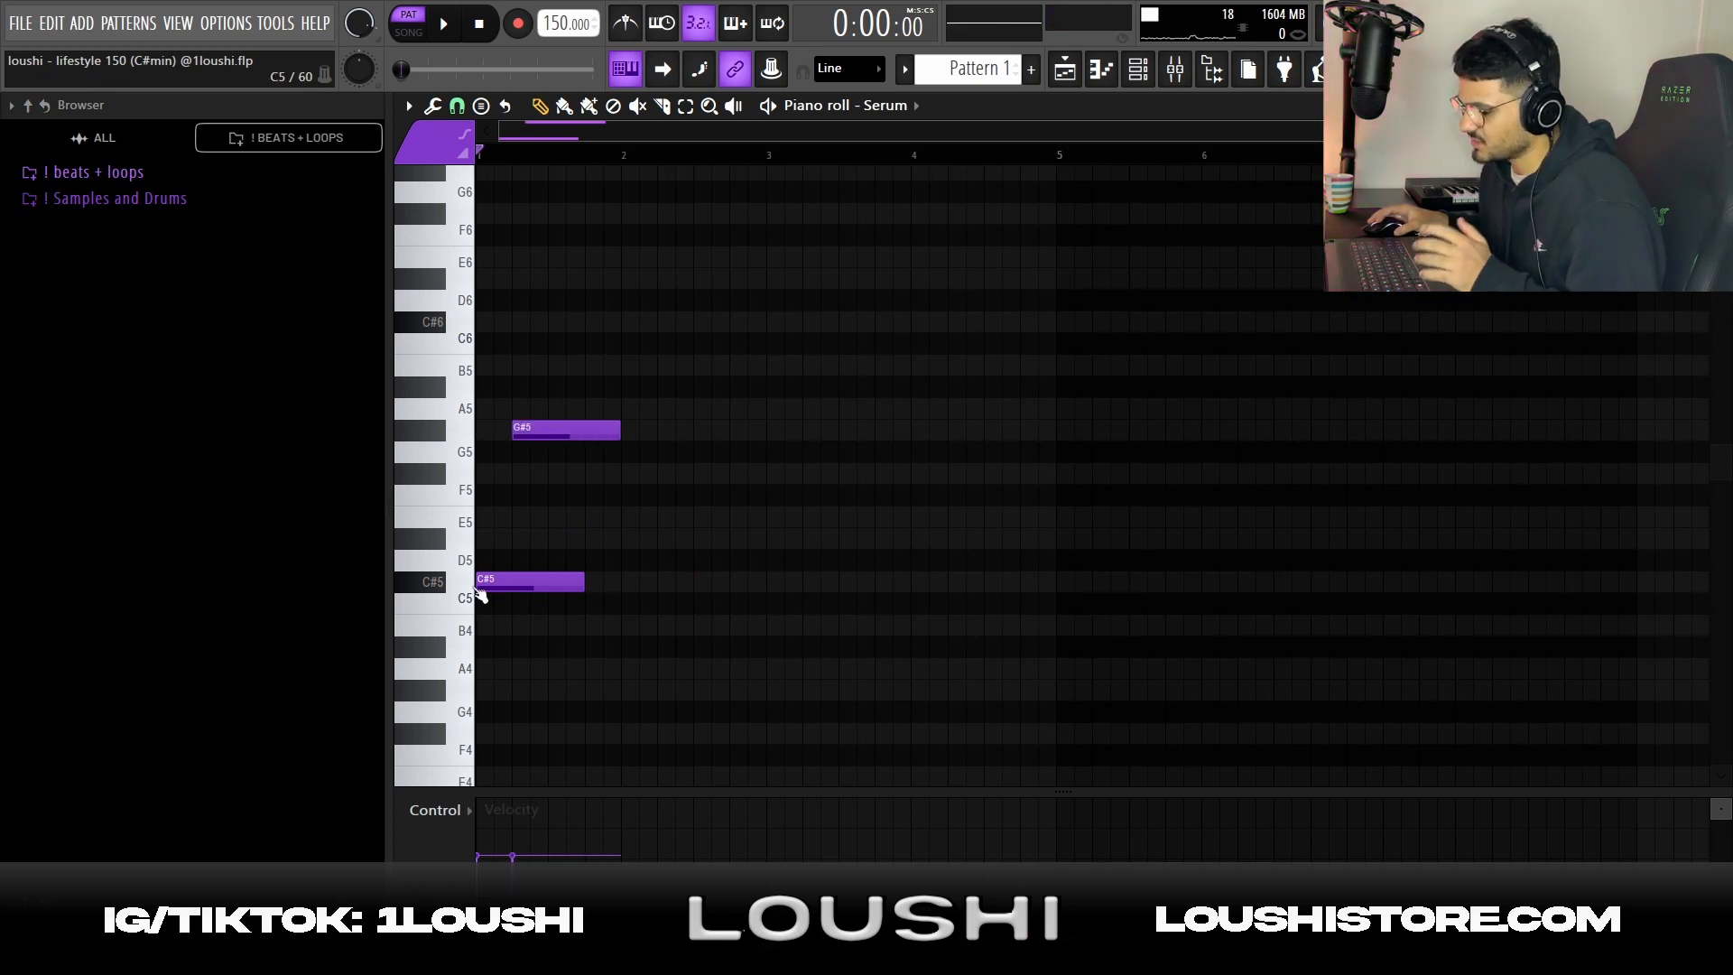
Add a shorter C#6 note at the start of bar 1 and an A4 note at the start of bar 2
click(518, 336)
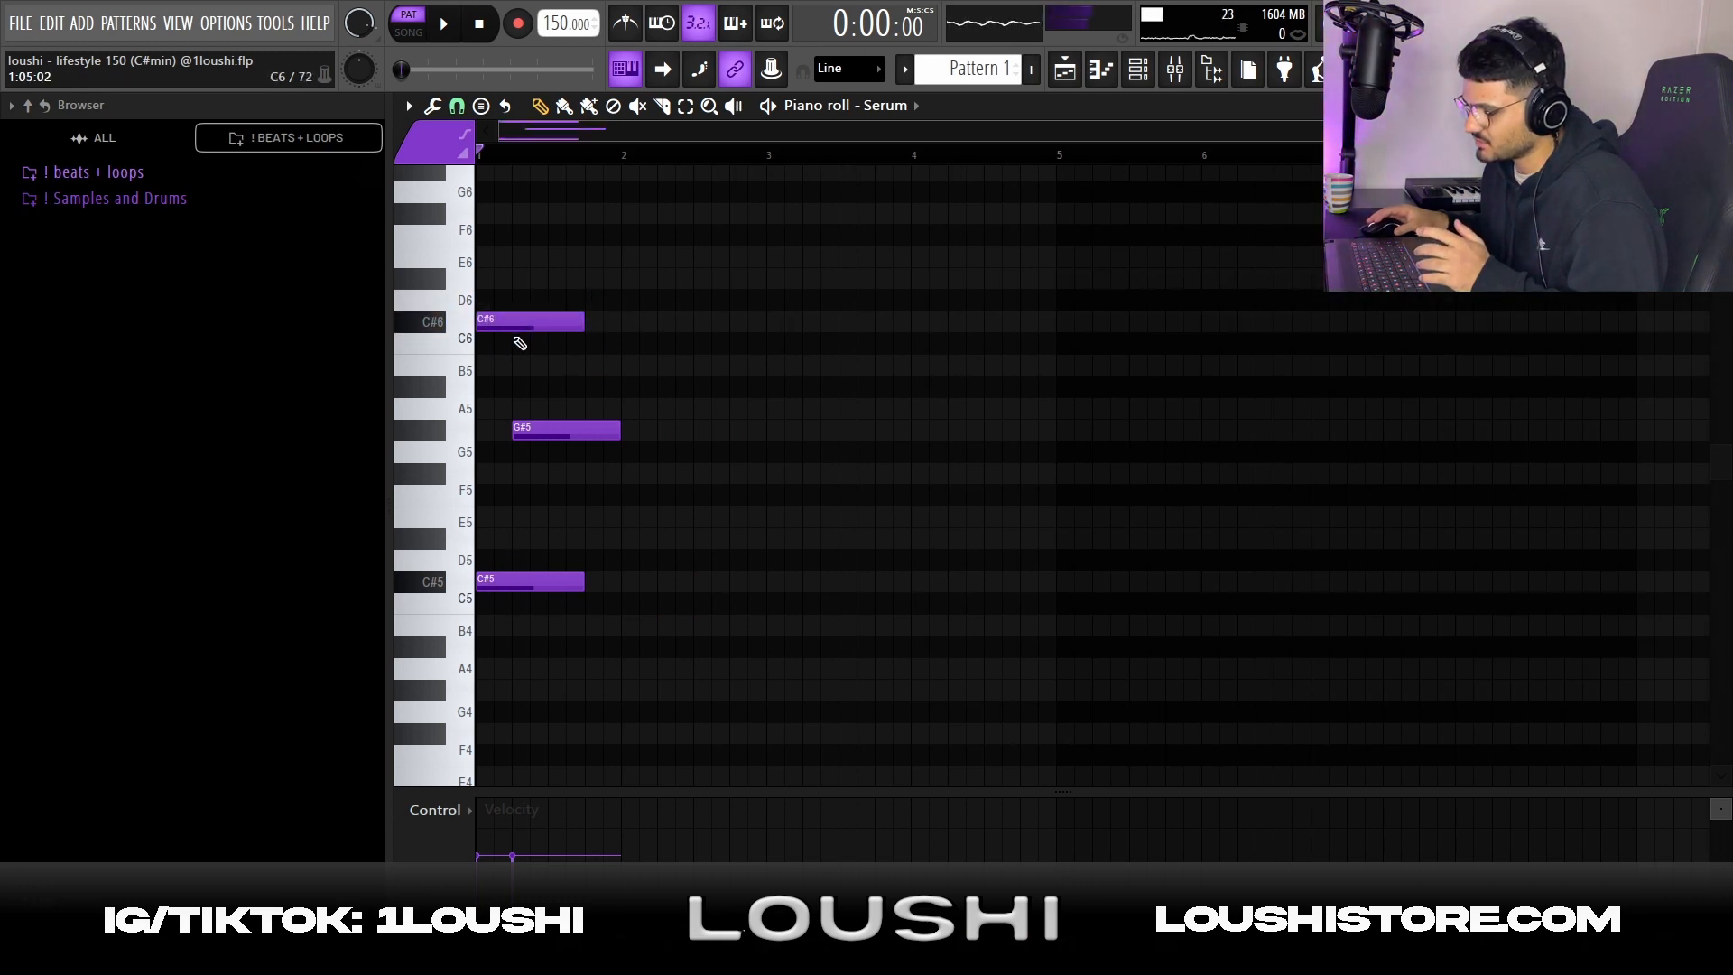
key(space)
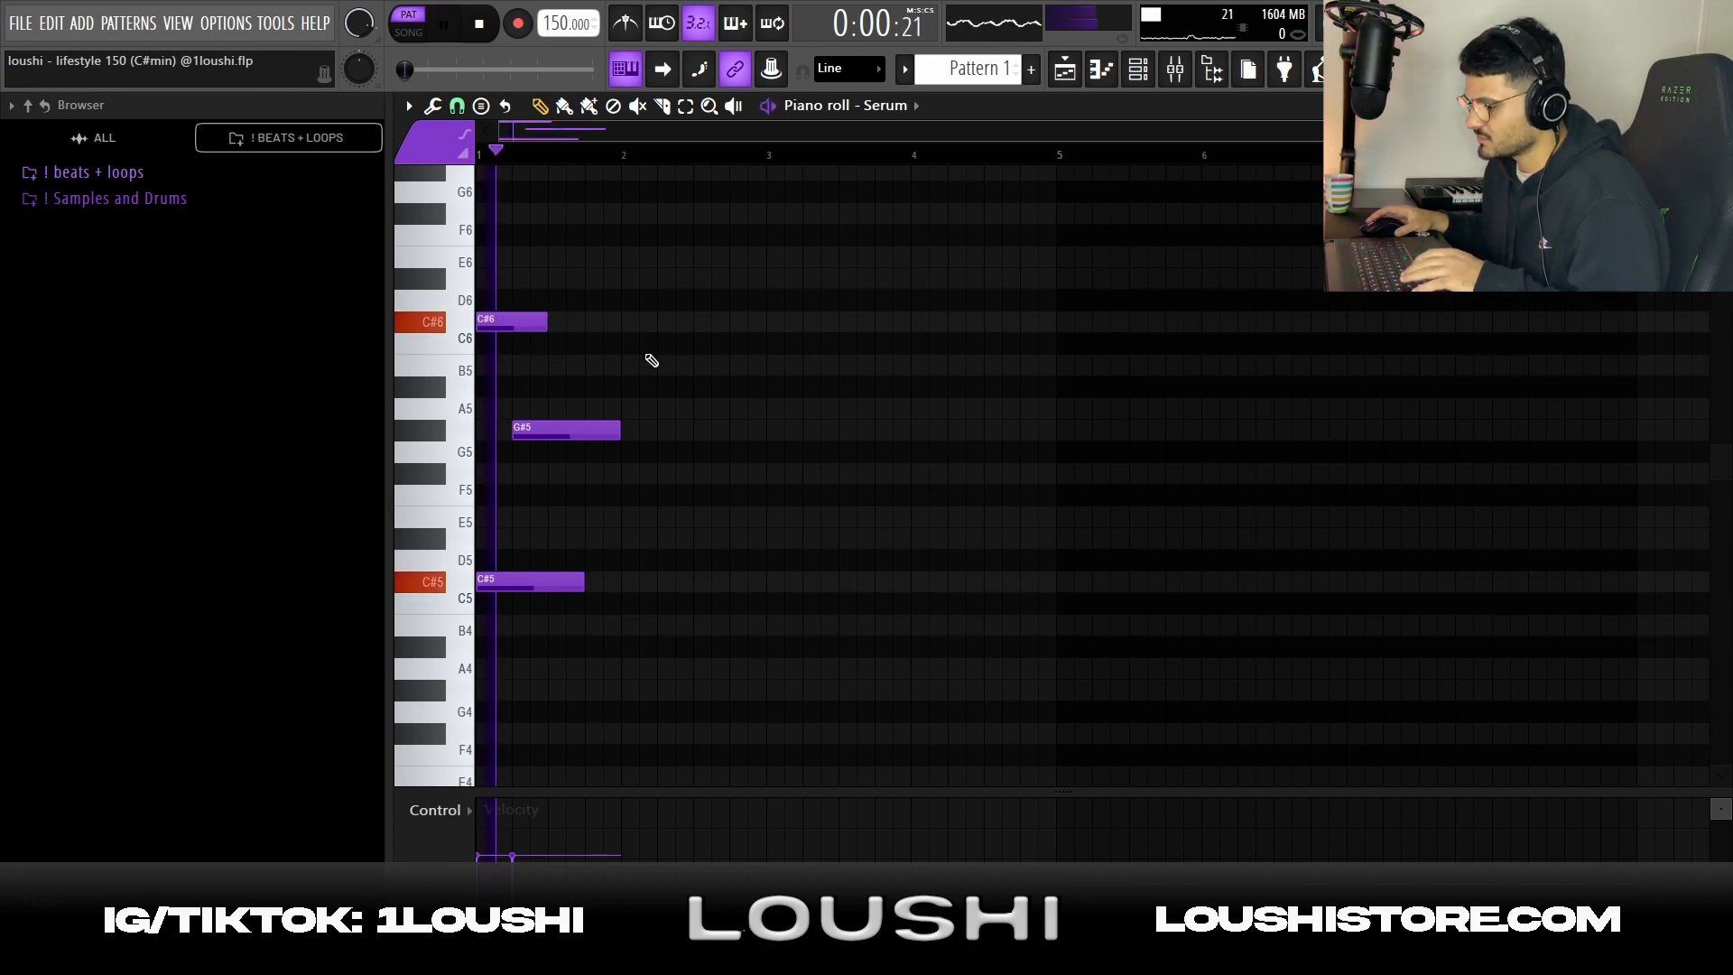
key(space)
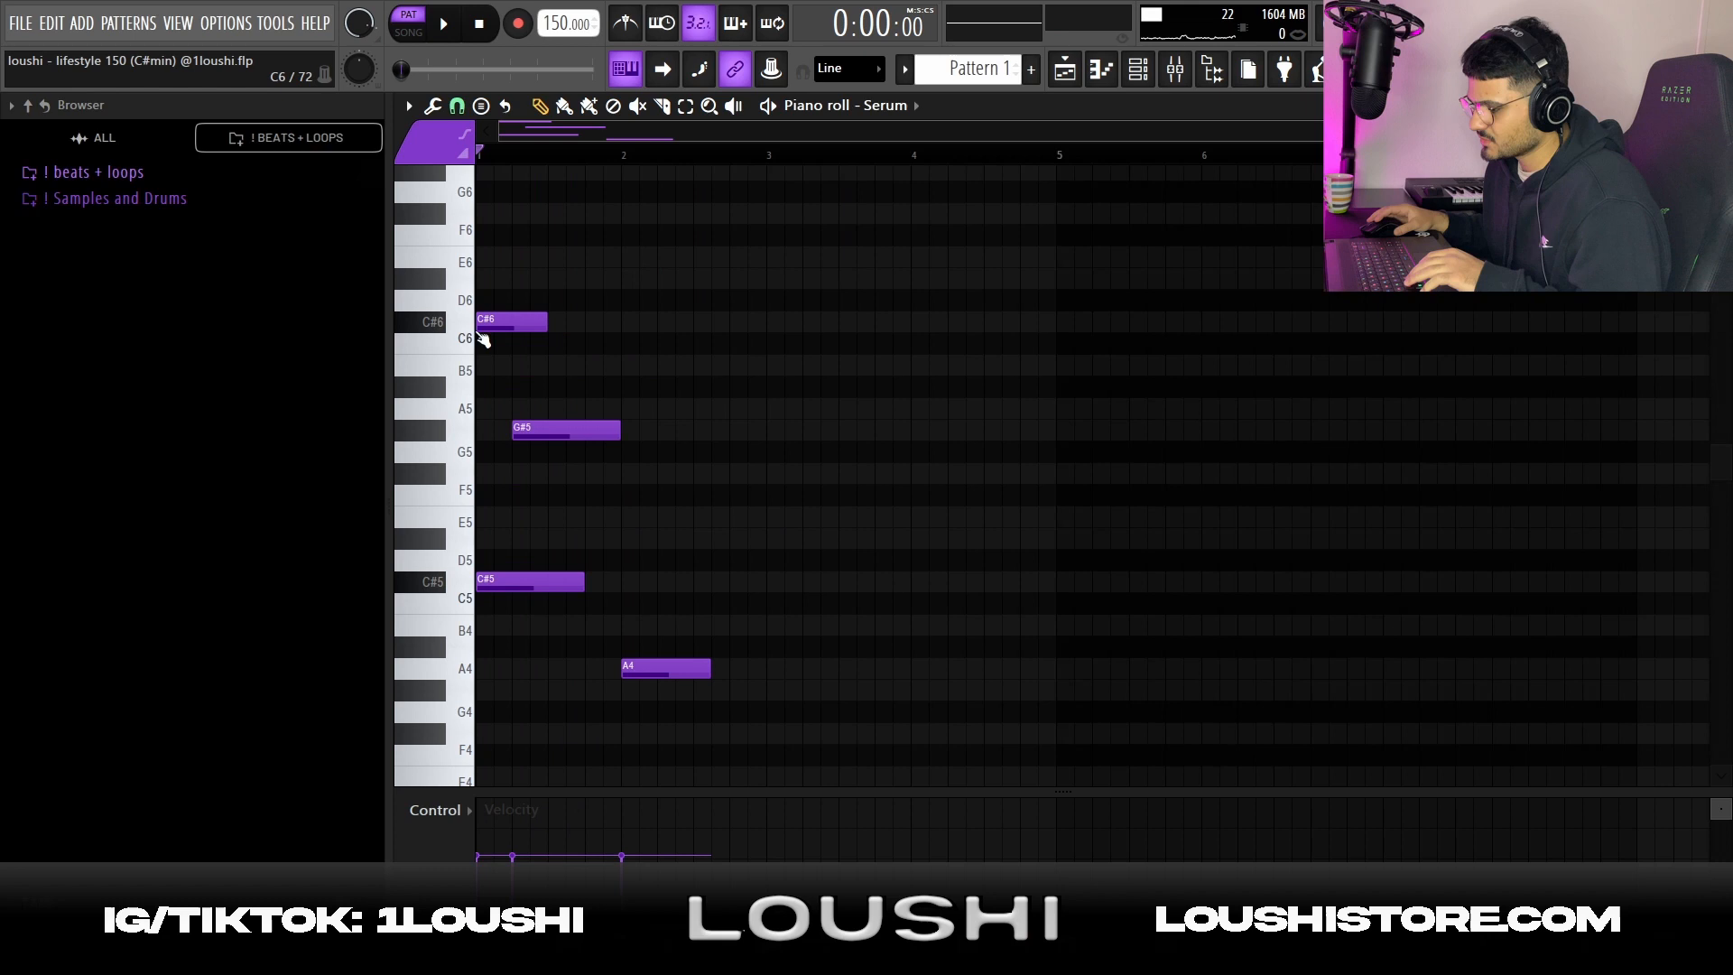
drag(483, 339, 673, 713)
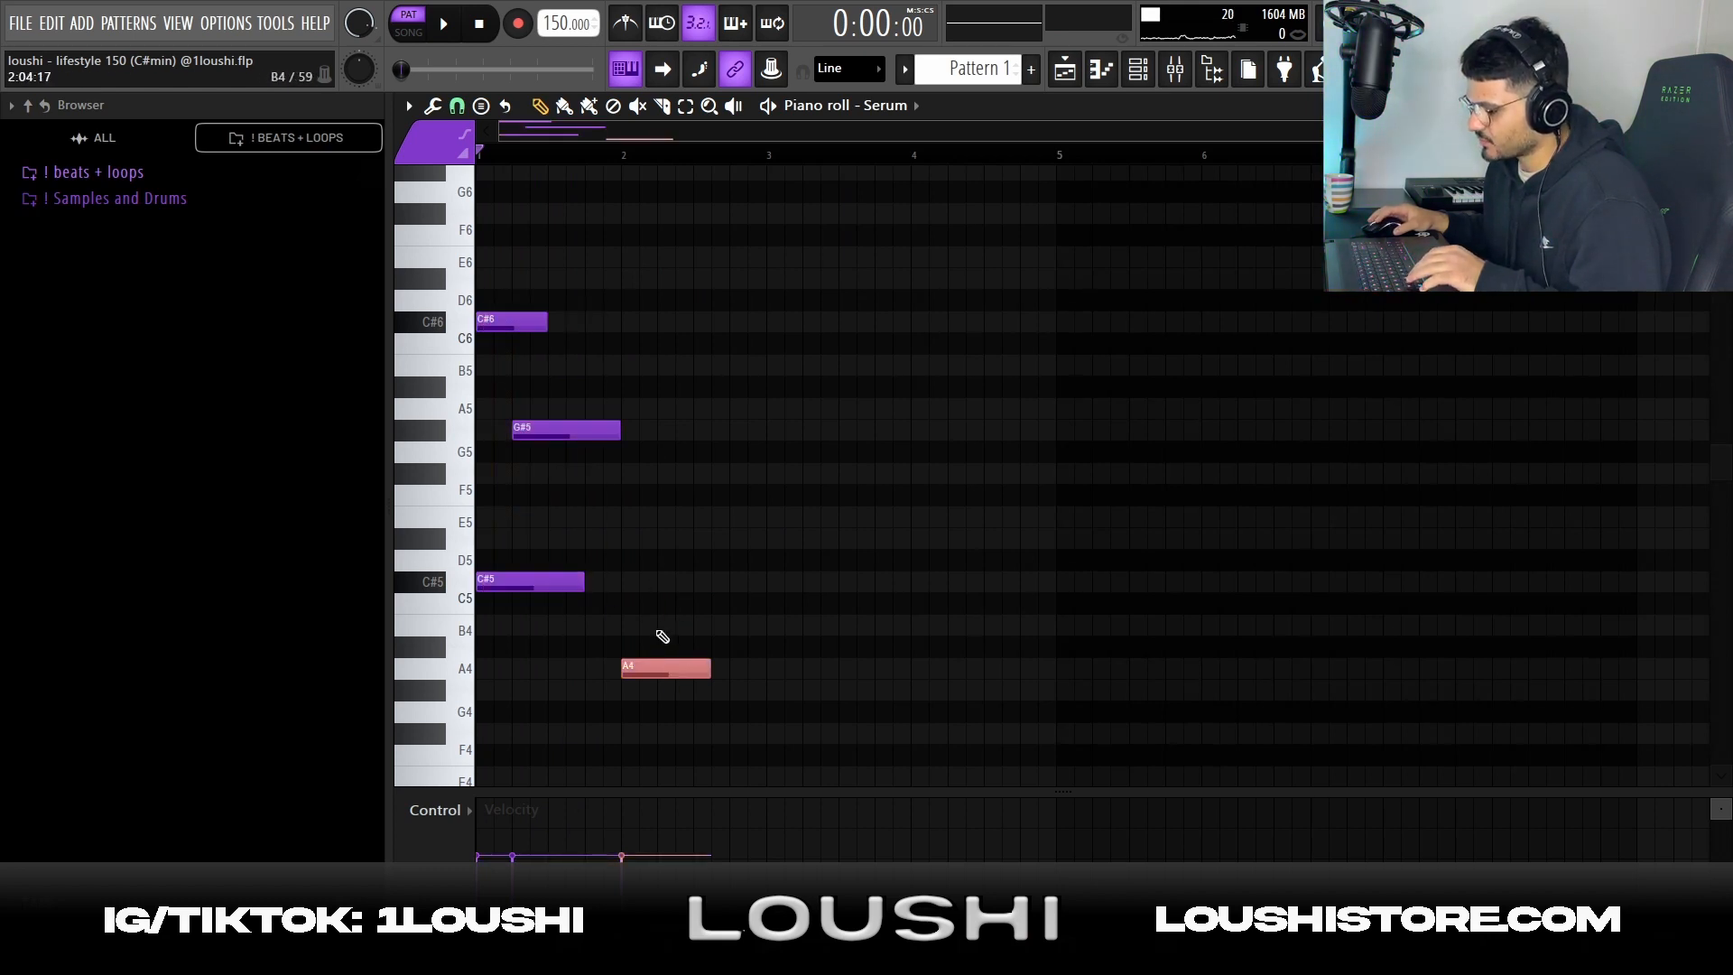
key(shift+Up)
key(shift+Up)
key(shift+Up)
key(shift+Up)
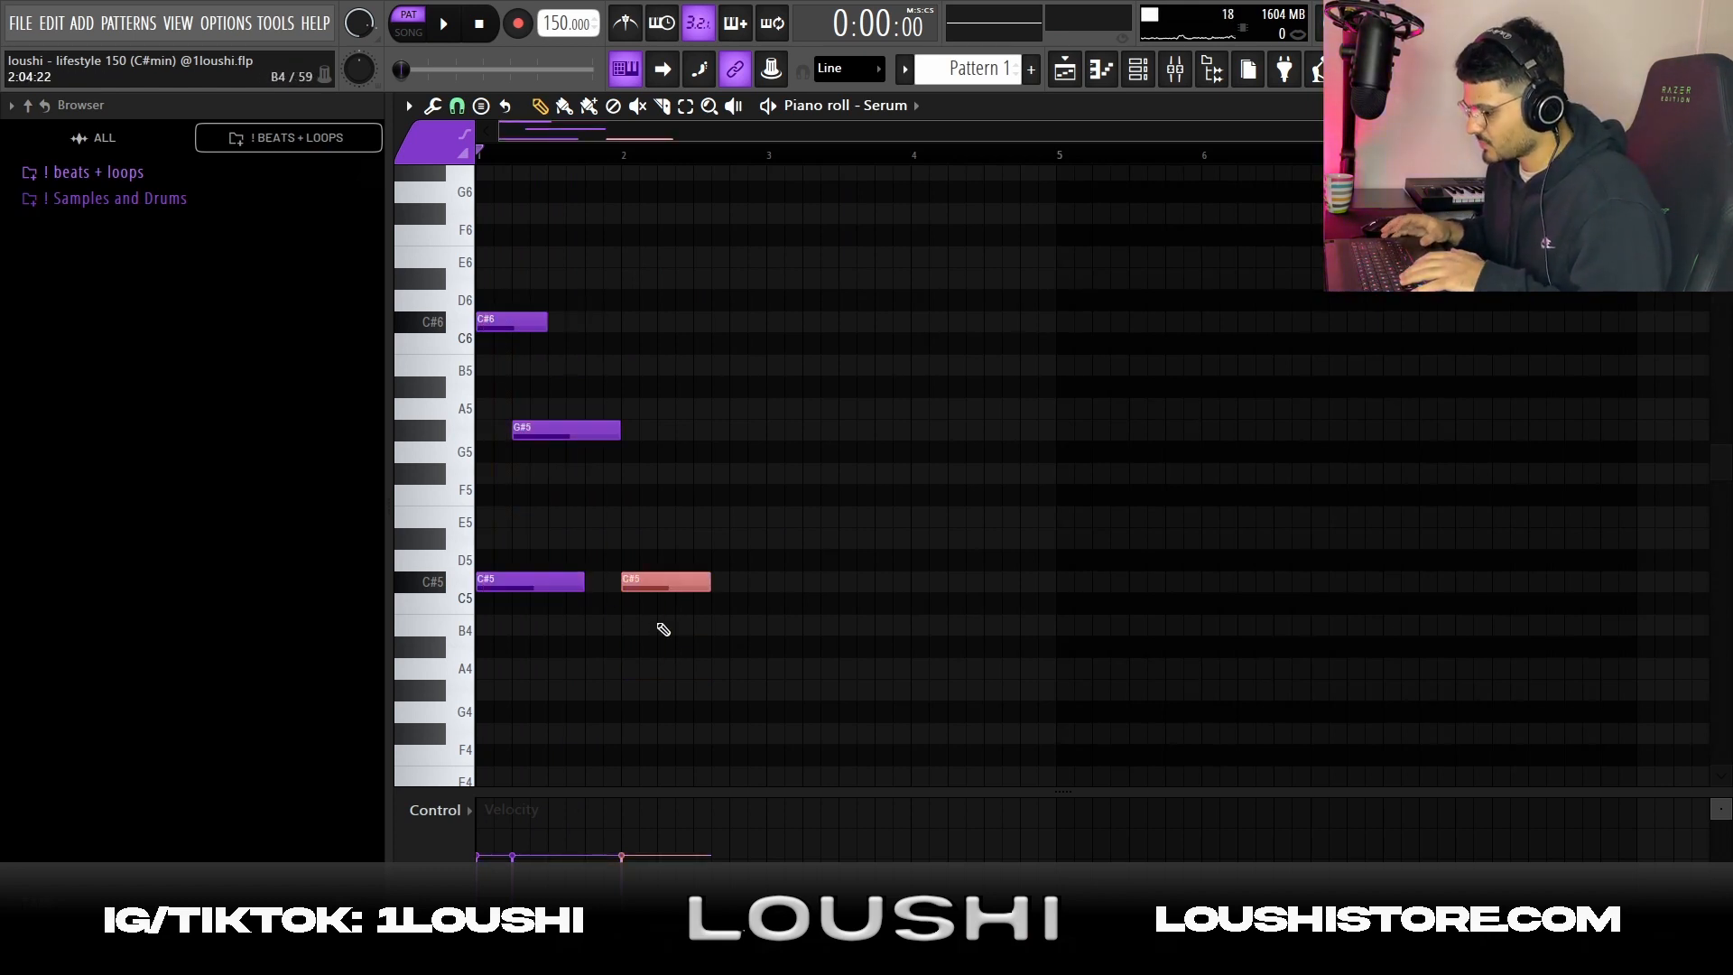
key(shift+Down)
key(shift+Down)
key(shift+Down)
key(shift+Down)
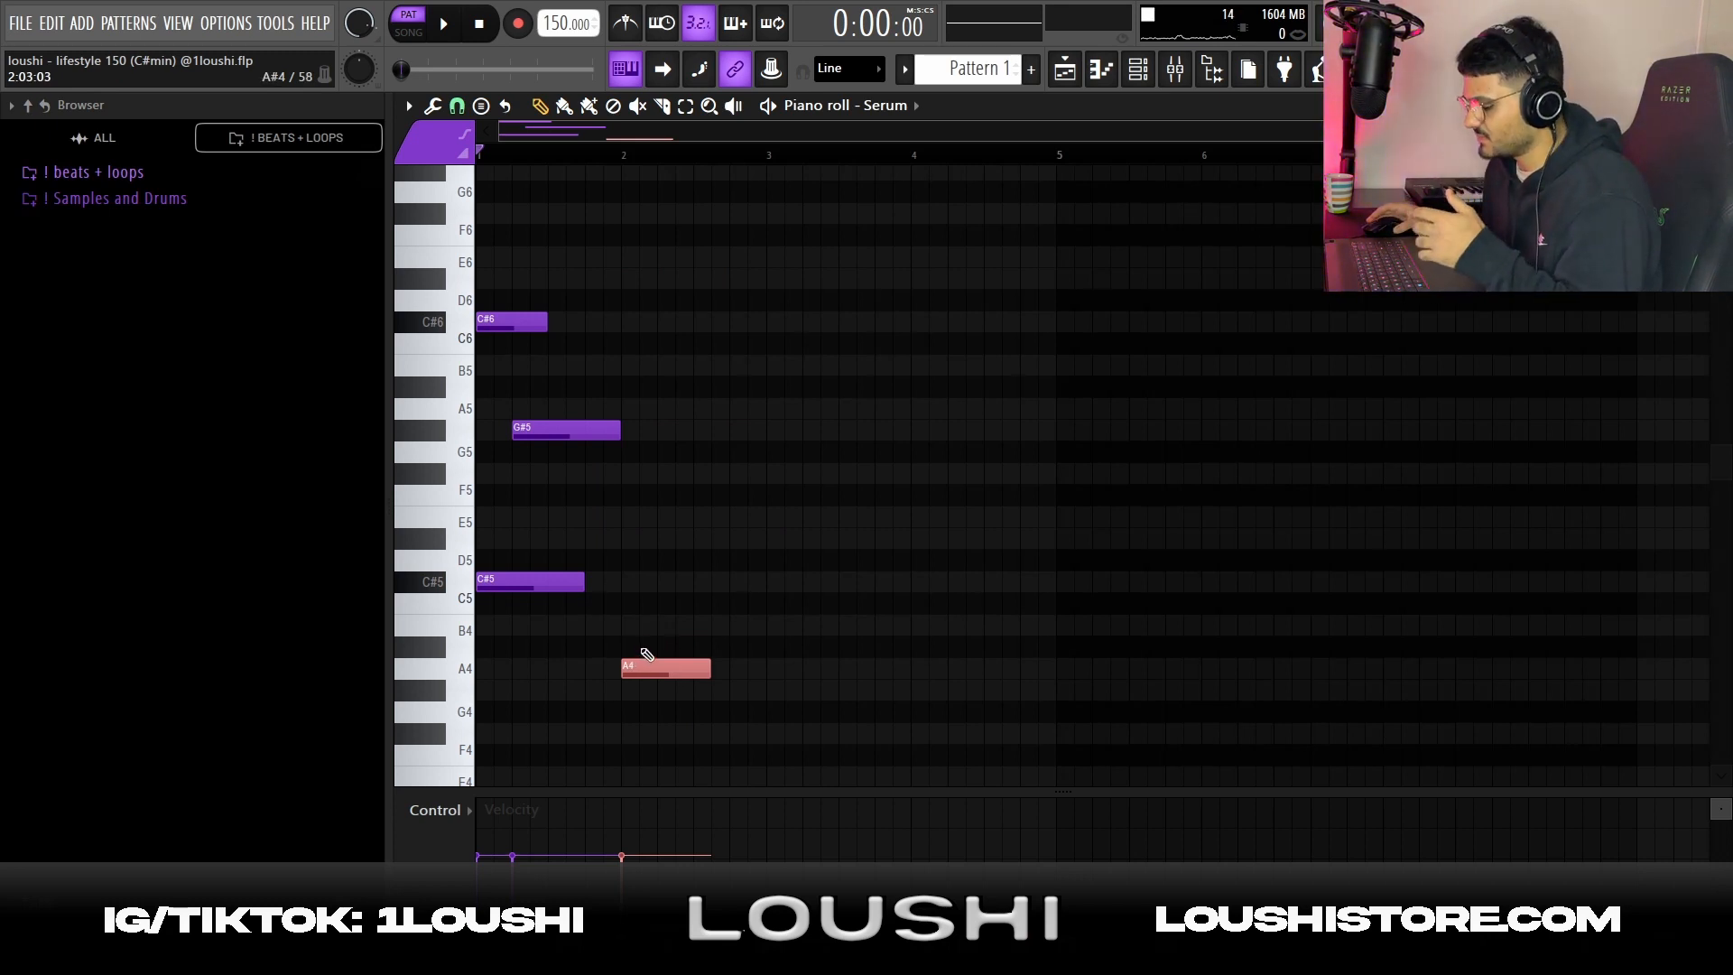
Place a short E5 note at the start of bar 2 and raise it one octave to E6
click(644, 668)
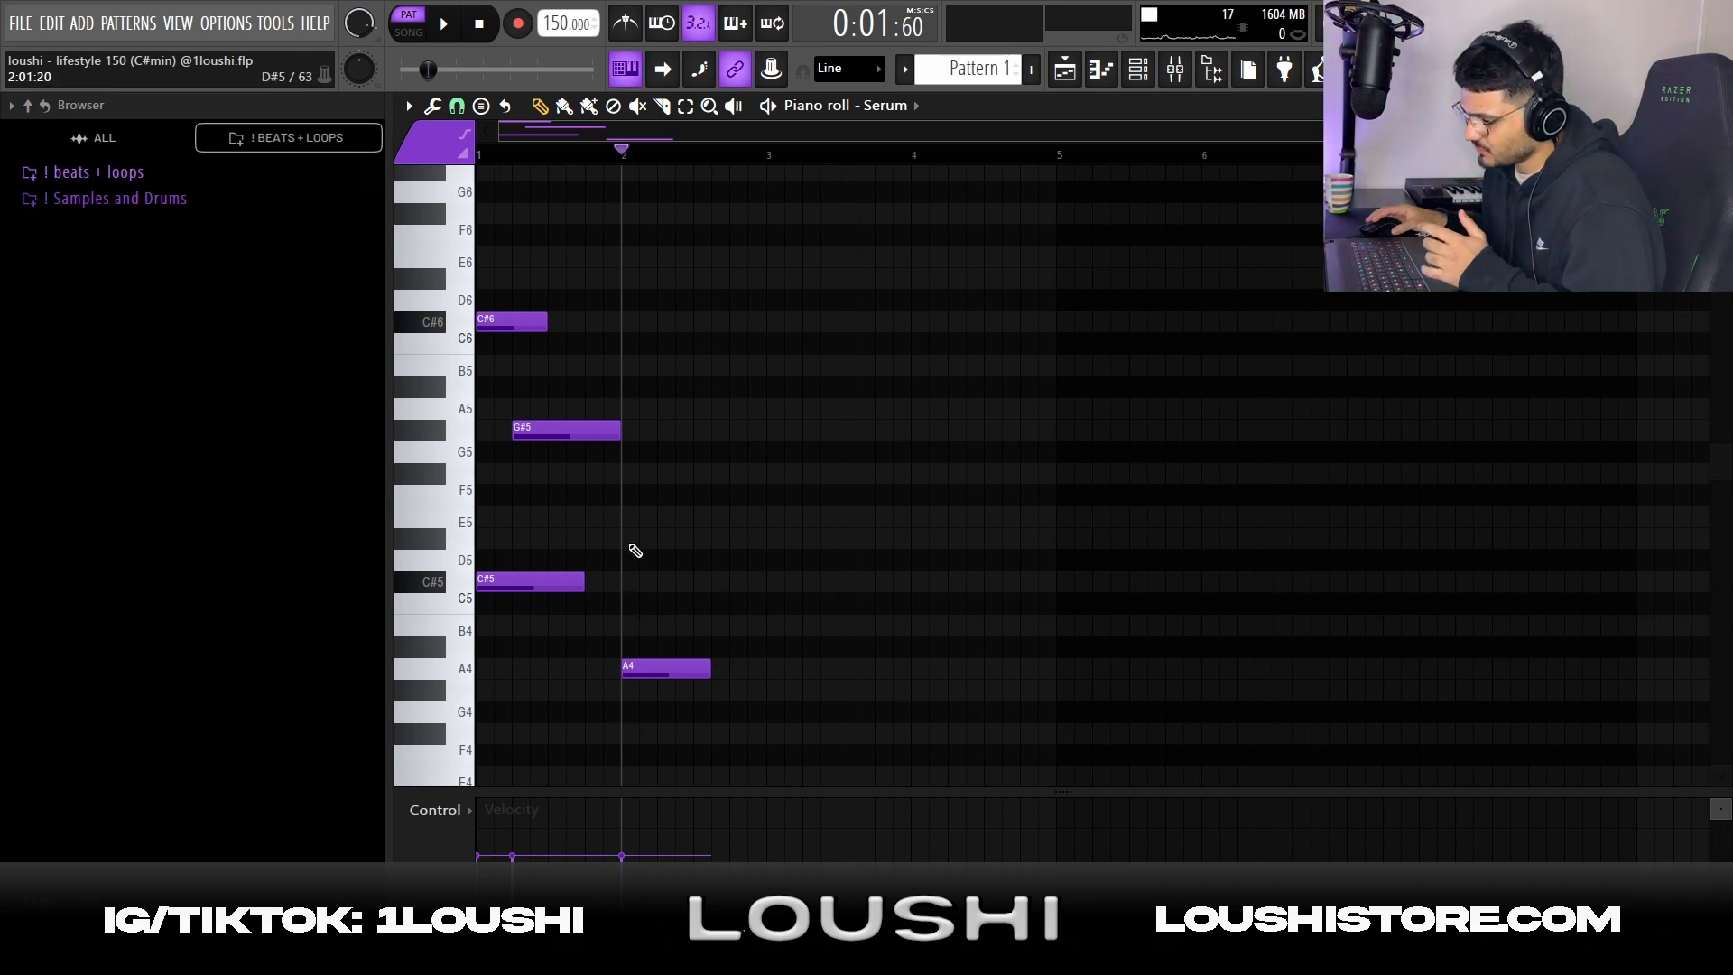
click(633, 541)
drag(631, 537, 631, 516)
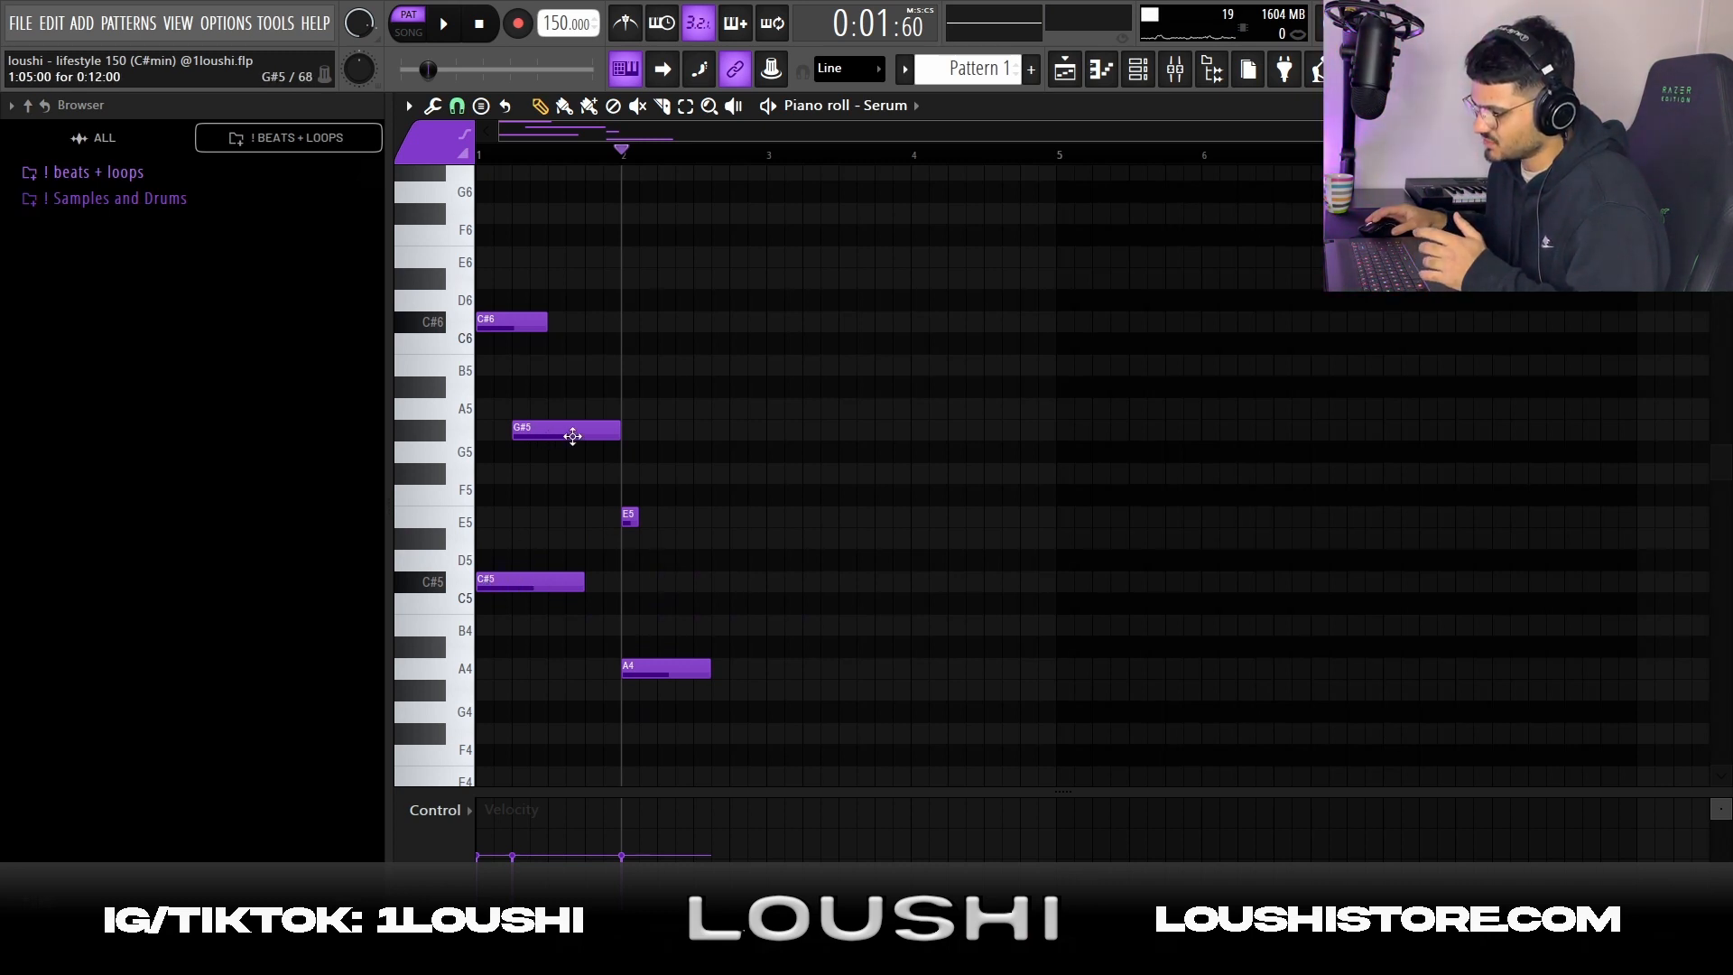
drag(746, 545, 600, 517)
key(ctrl+Up)
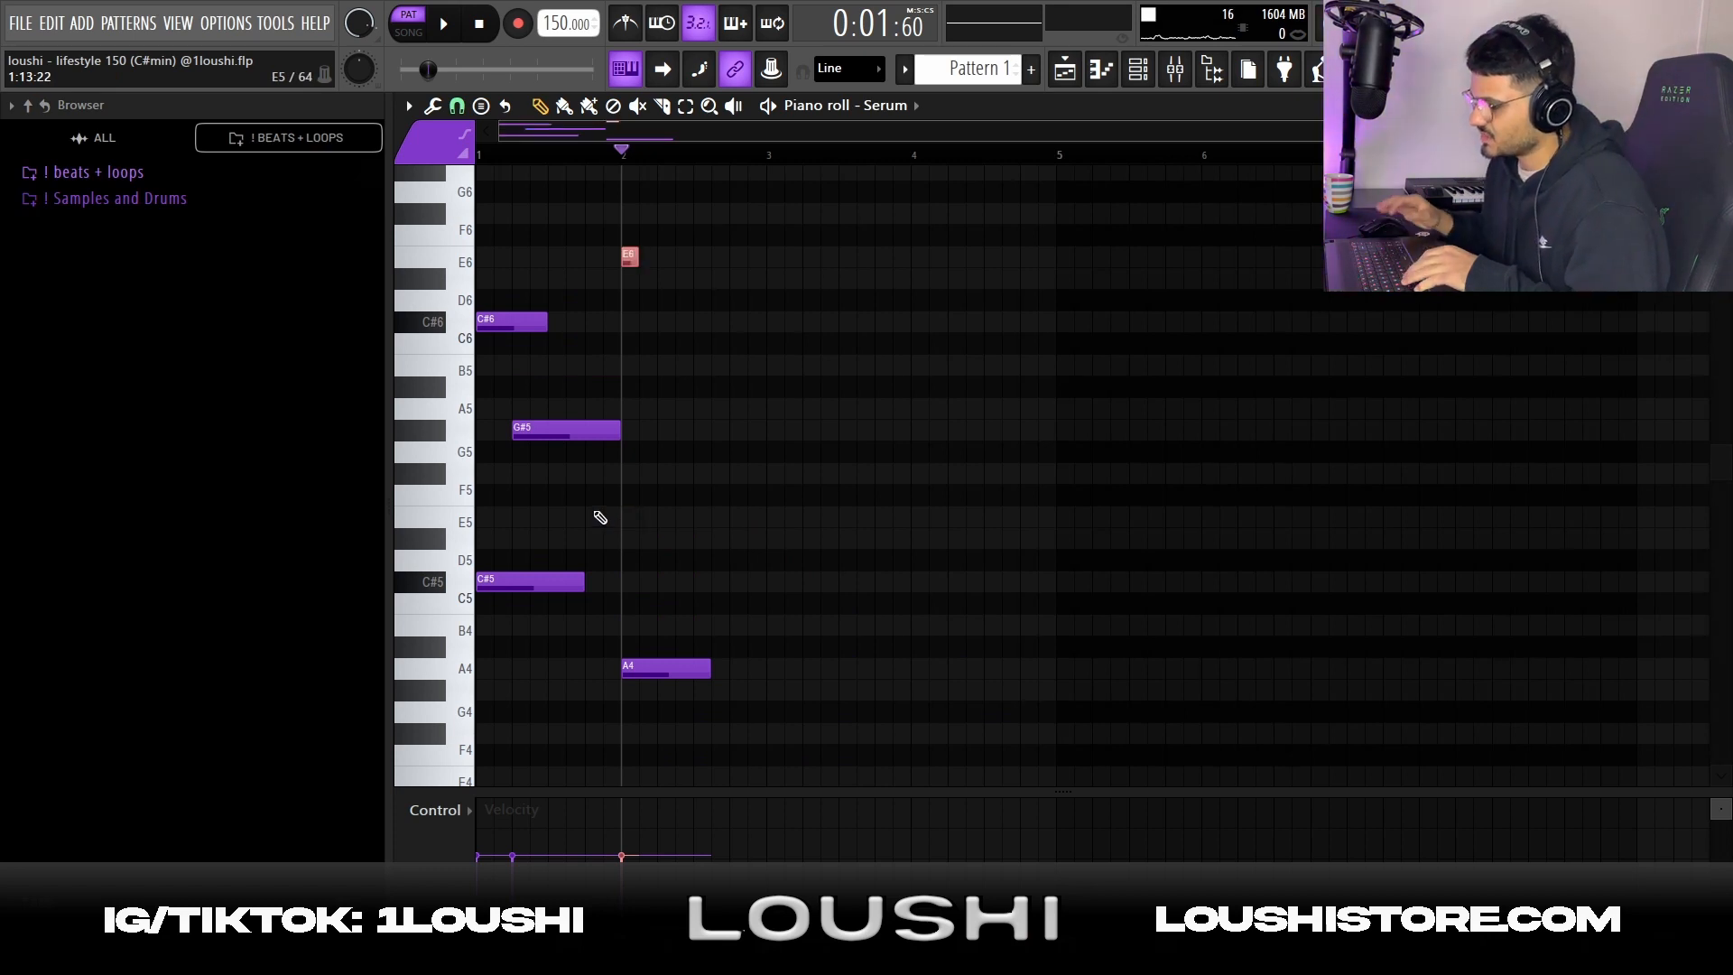
key(space)
key(space)
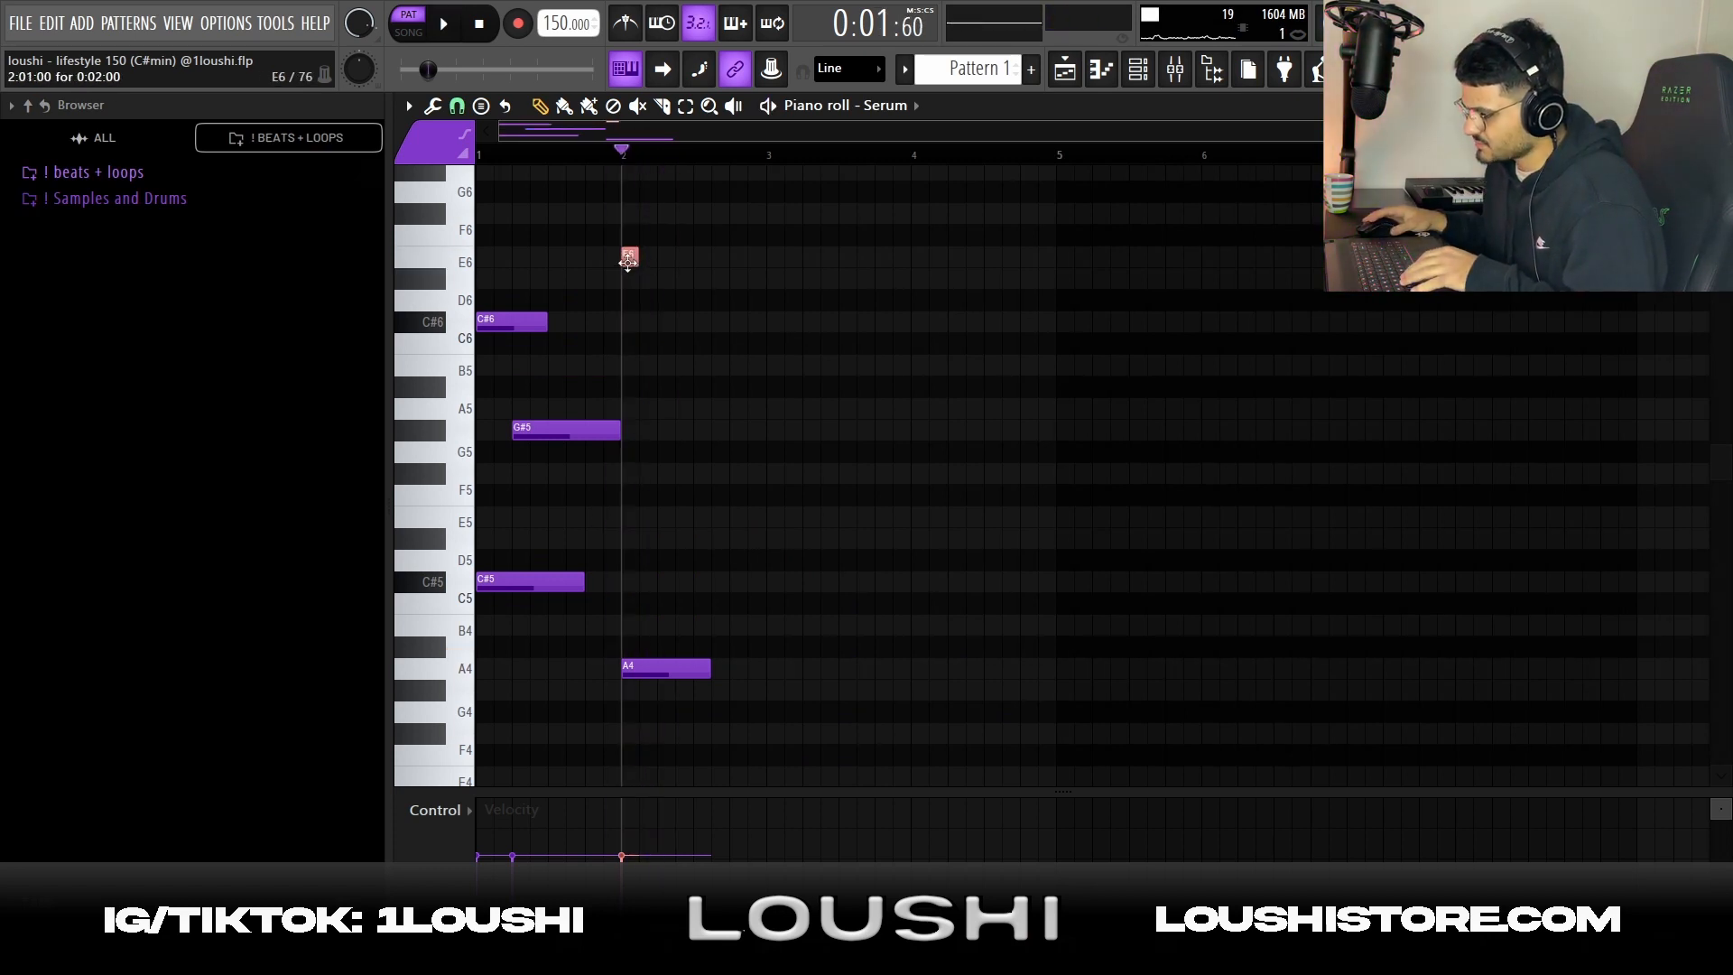
Add a short D#6 note directly after the E6 in bar 2 and play the result
key(space)
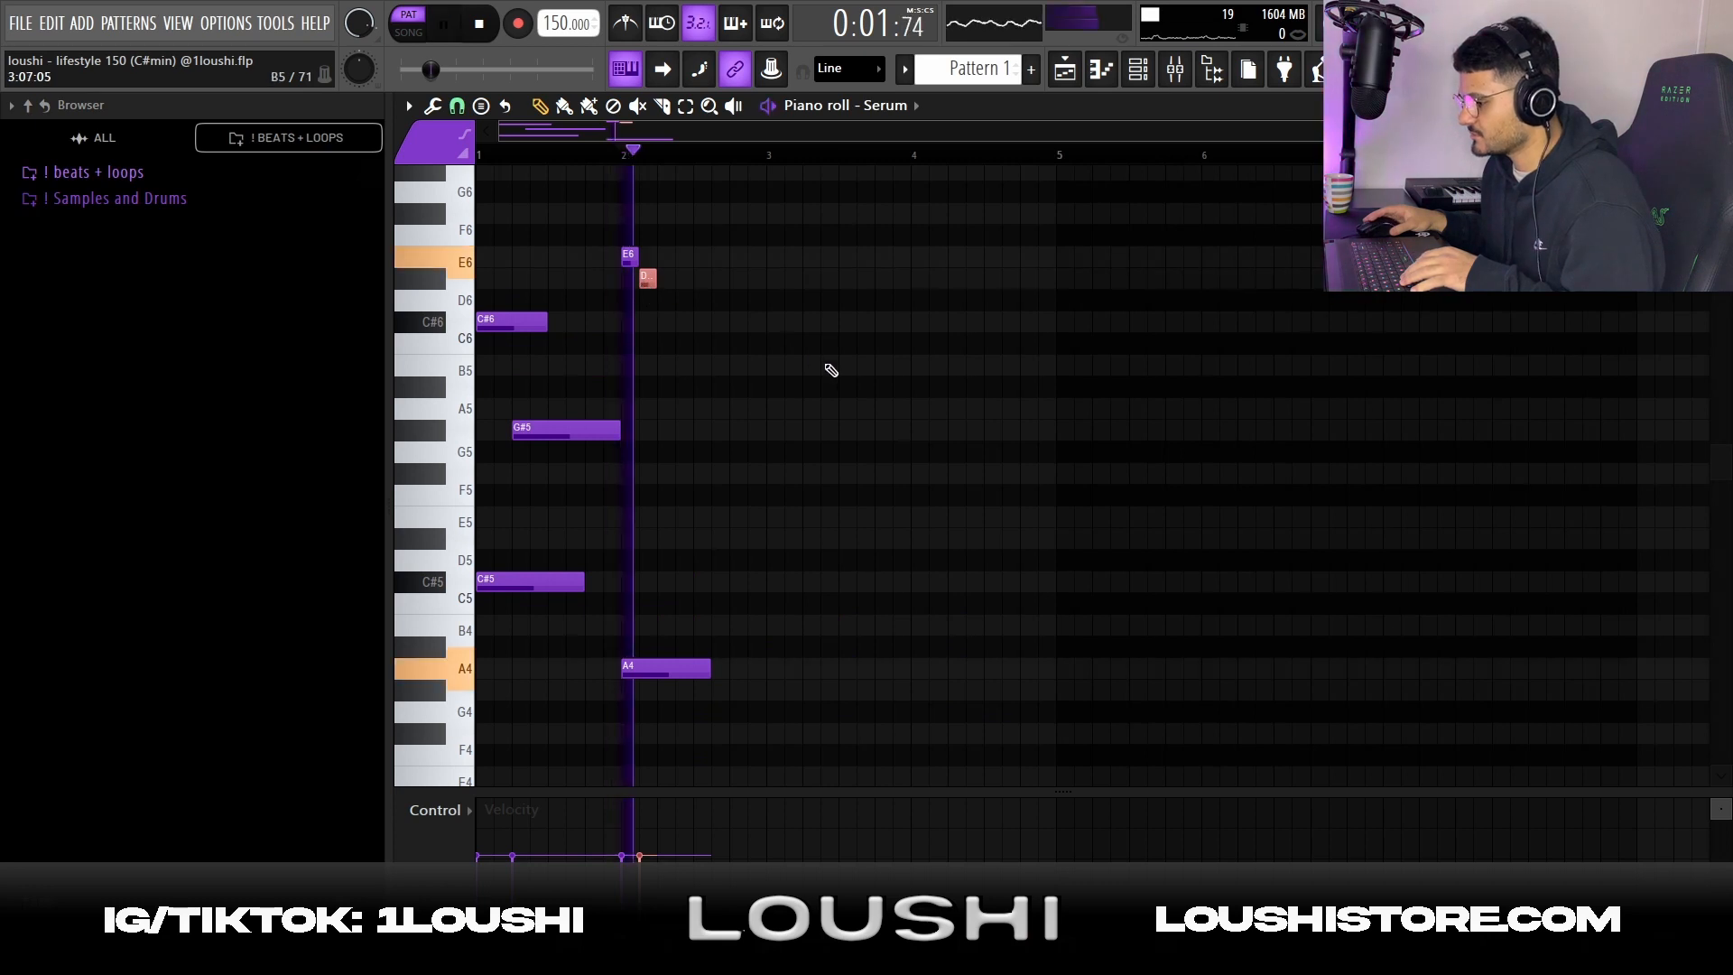
key(space)
key(ctrl+d)
Complete bar 2 with consecutive A5, E5 and A5 notes after the D#6, and play them back
click(672, 408)
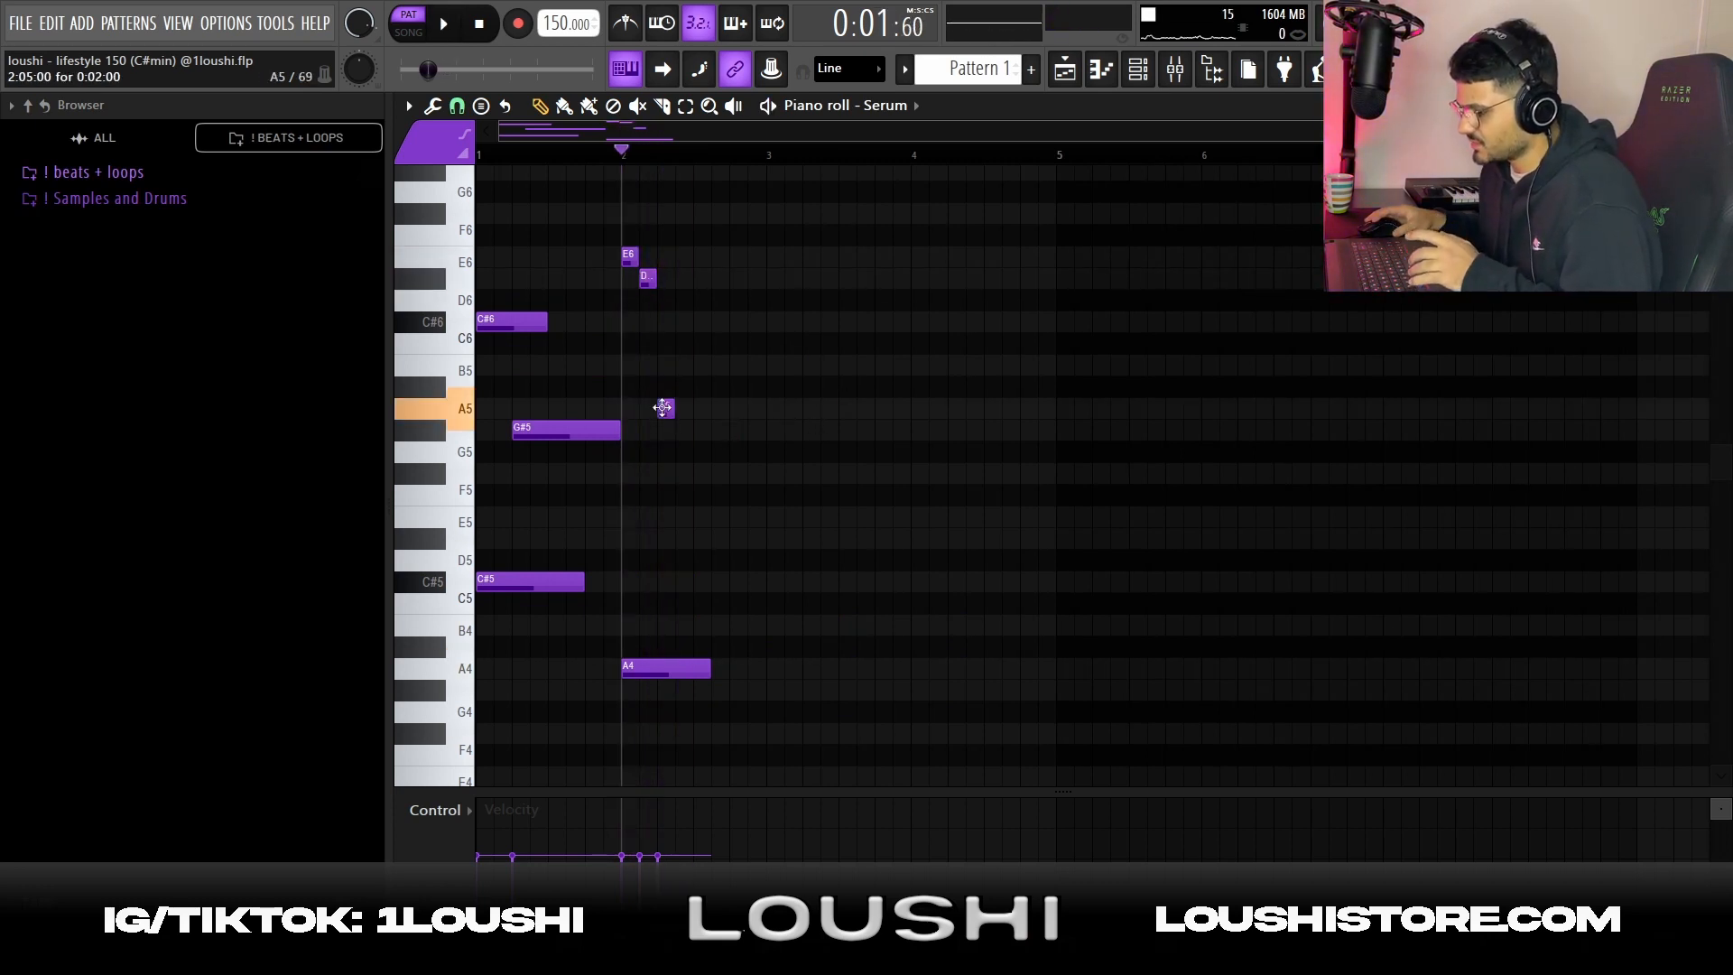
click(748, 408)
click(711, 474)
drag(711, 474, 711, 519)
key(space)
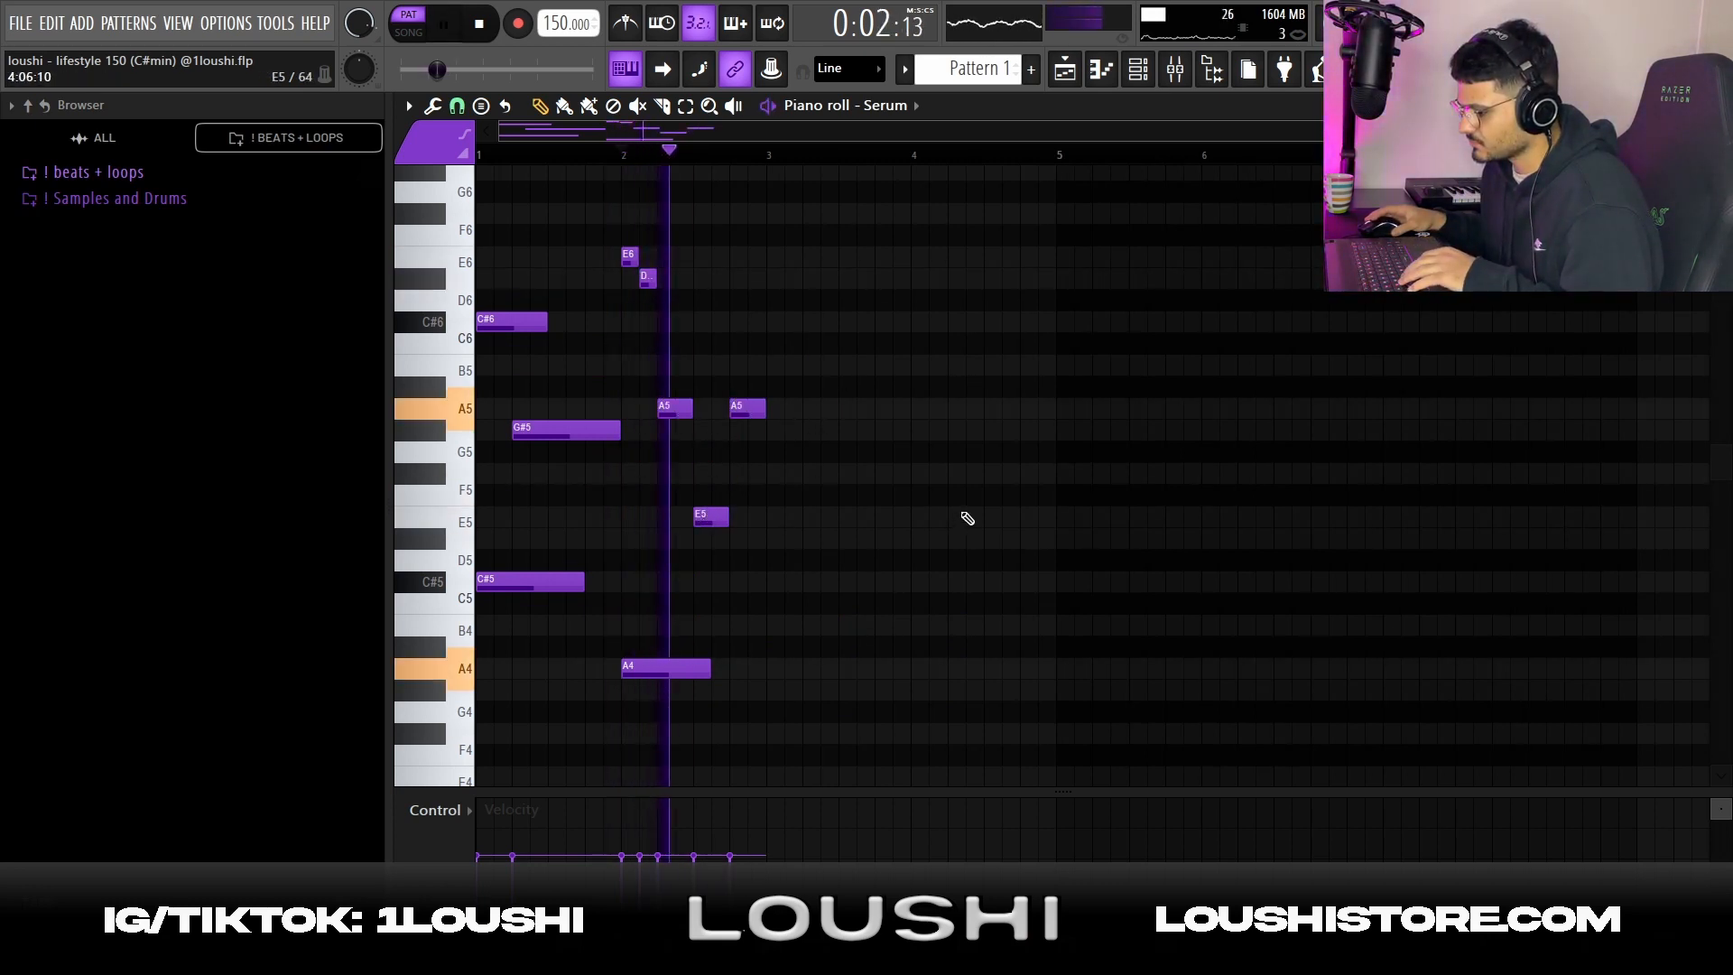
key(space)
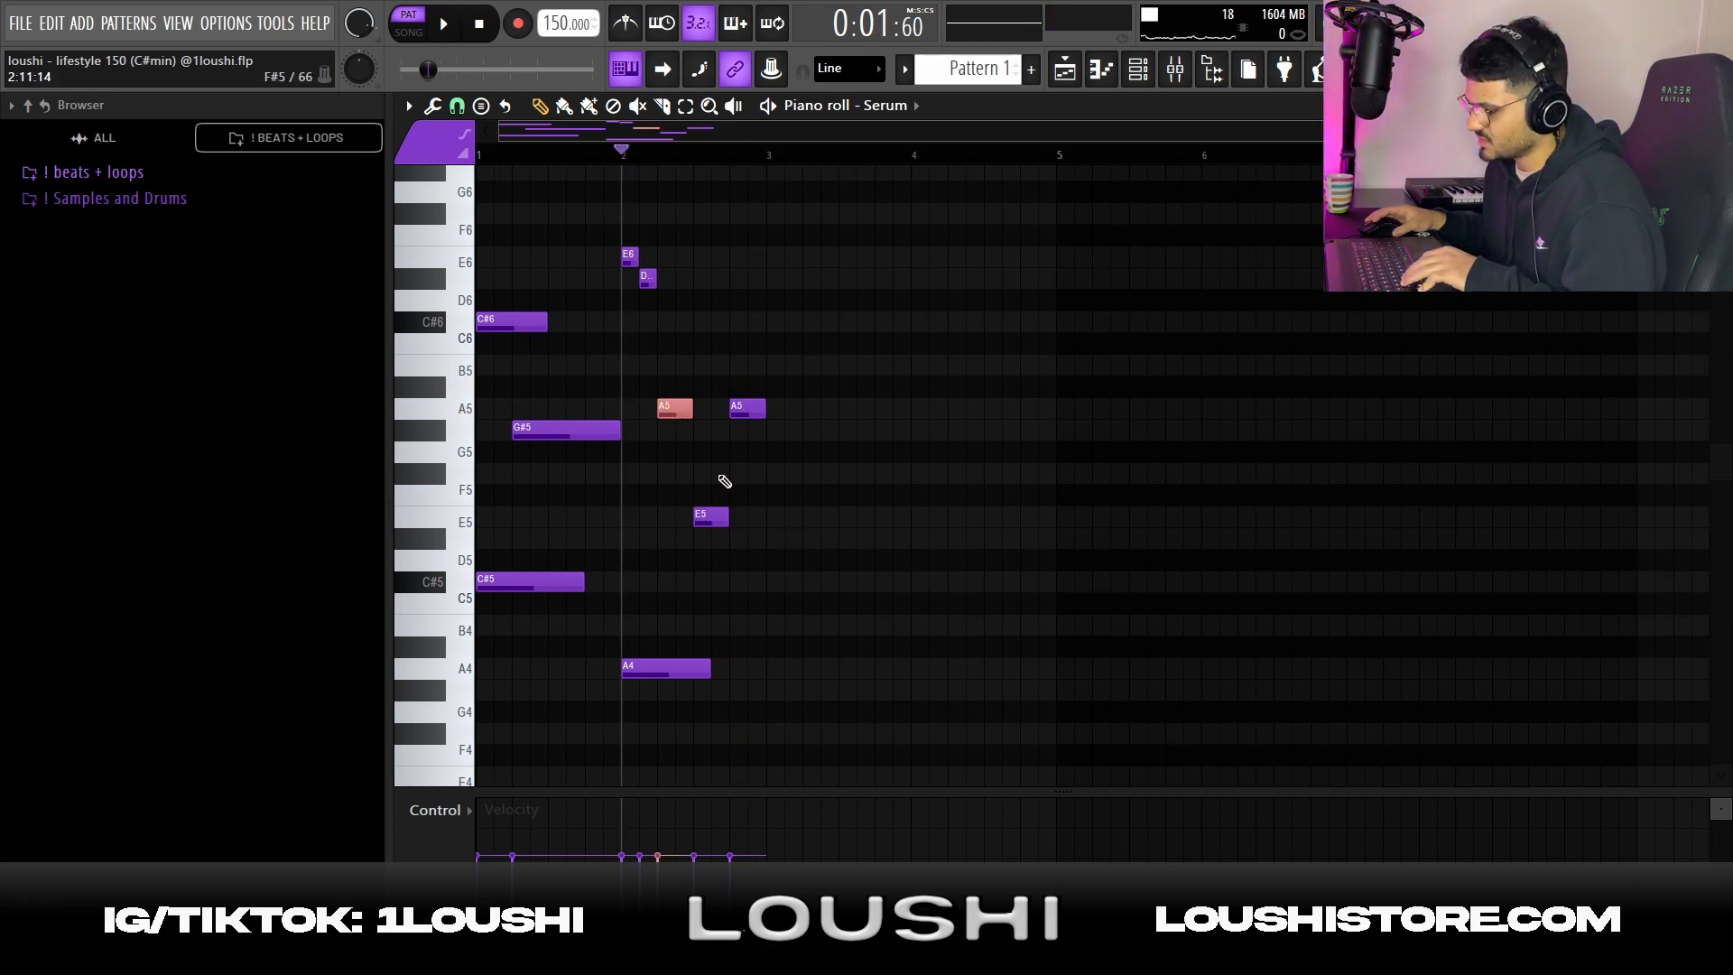
Duplicate the two-bar phrase three times to fill eight bars and play the pattern from the start
key(ctrl+b)
key(ctrl+b)
key(ctrl+b)
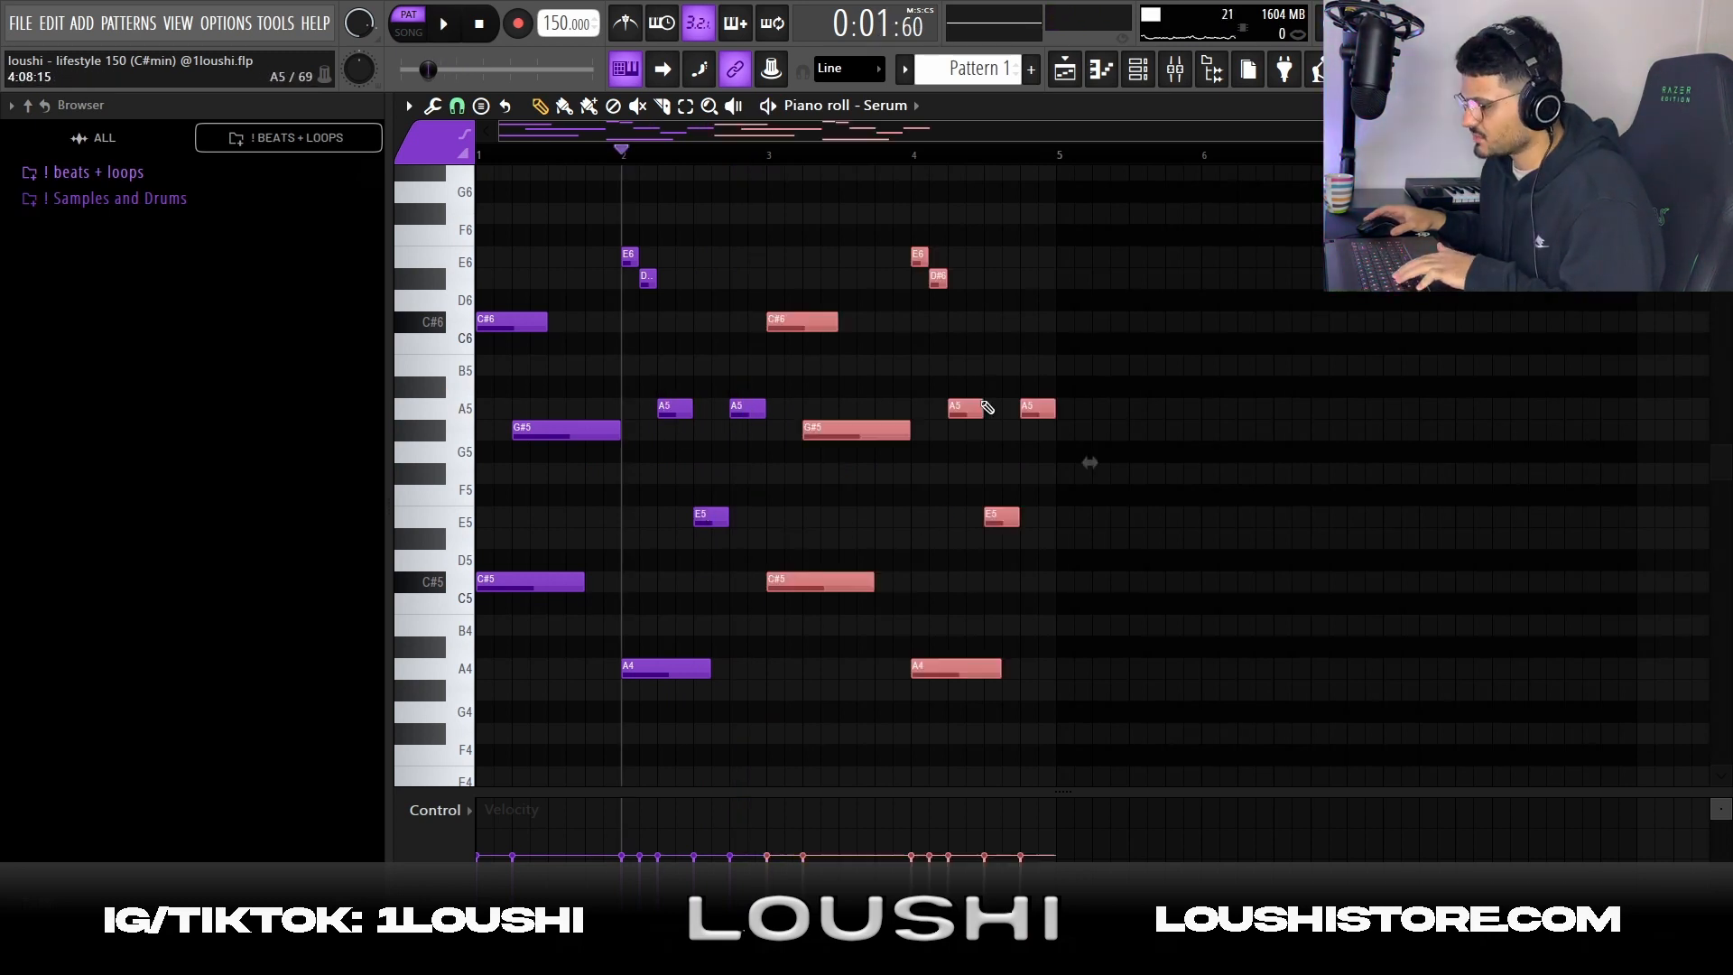
drag(722, 157, 418, 163)
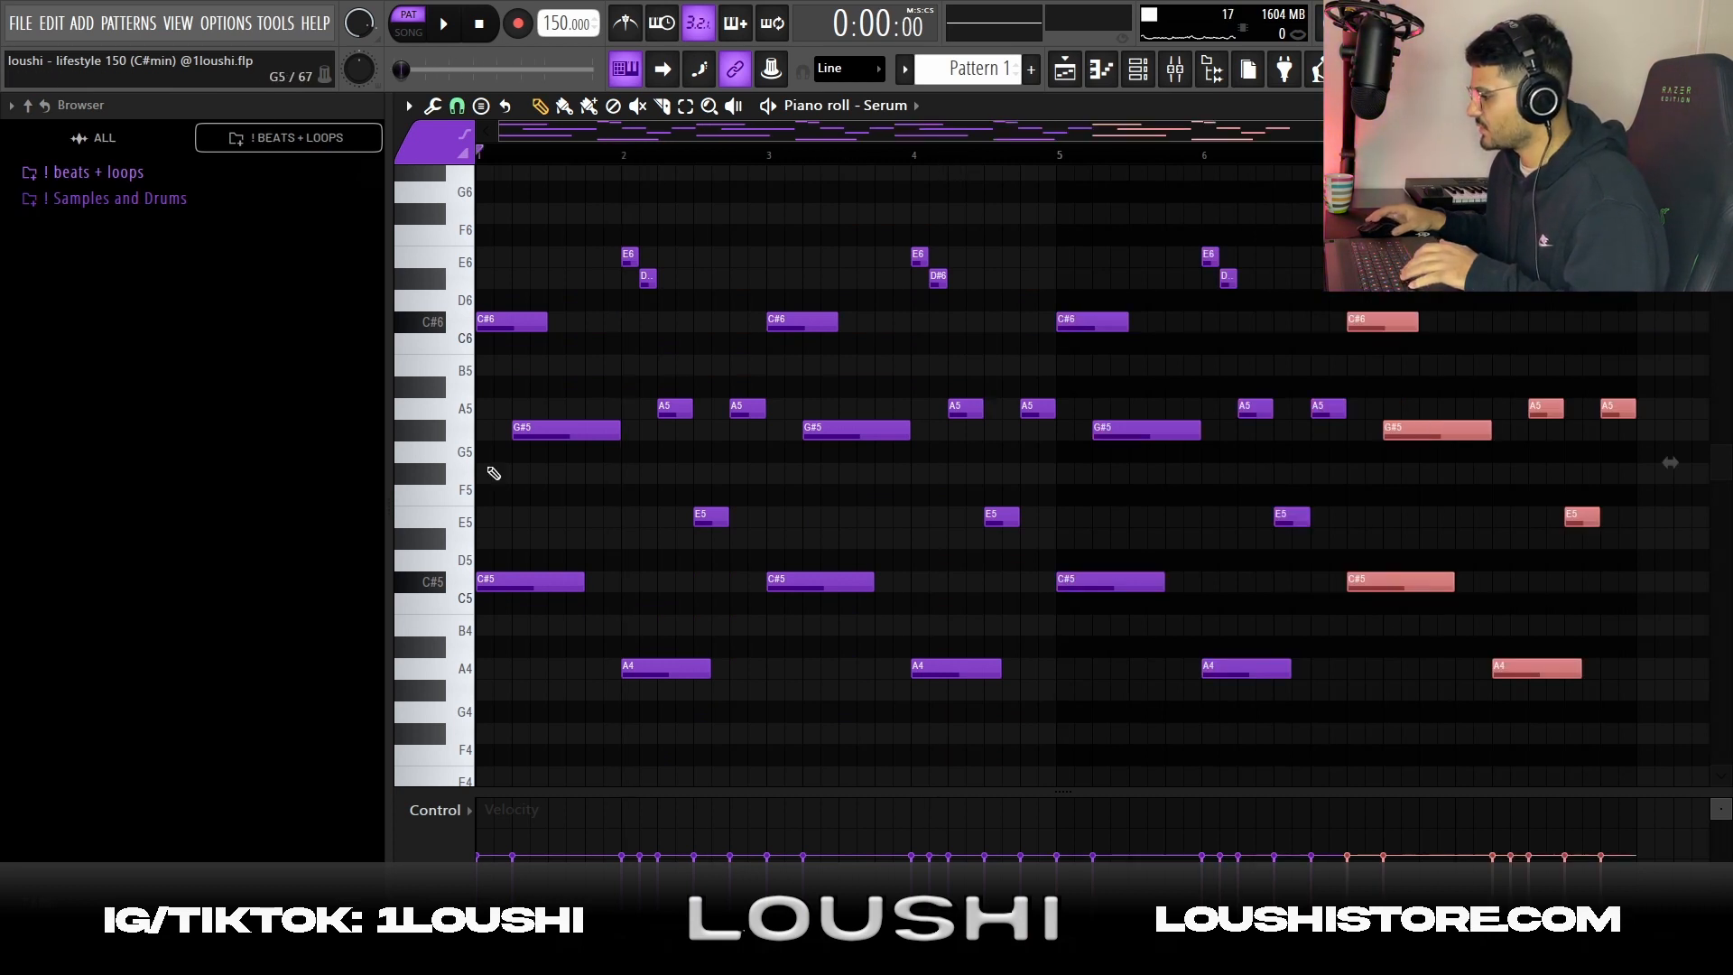
key(ctrl+d)
key(space)
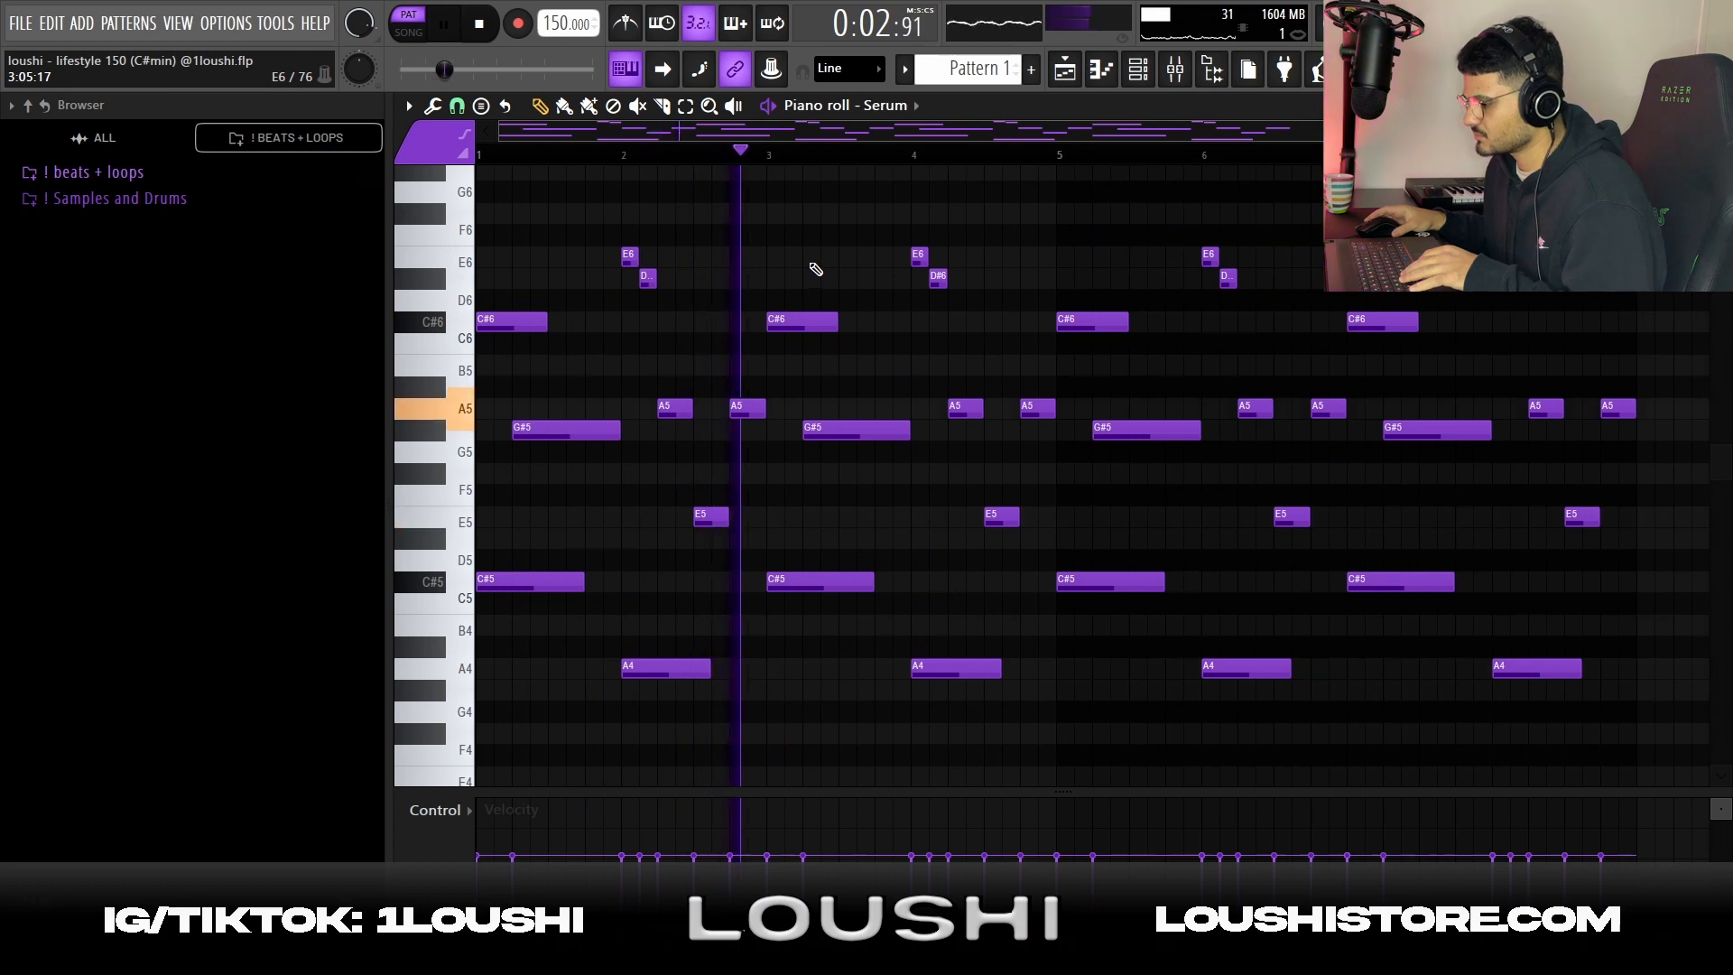
key(space)
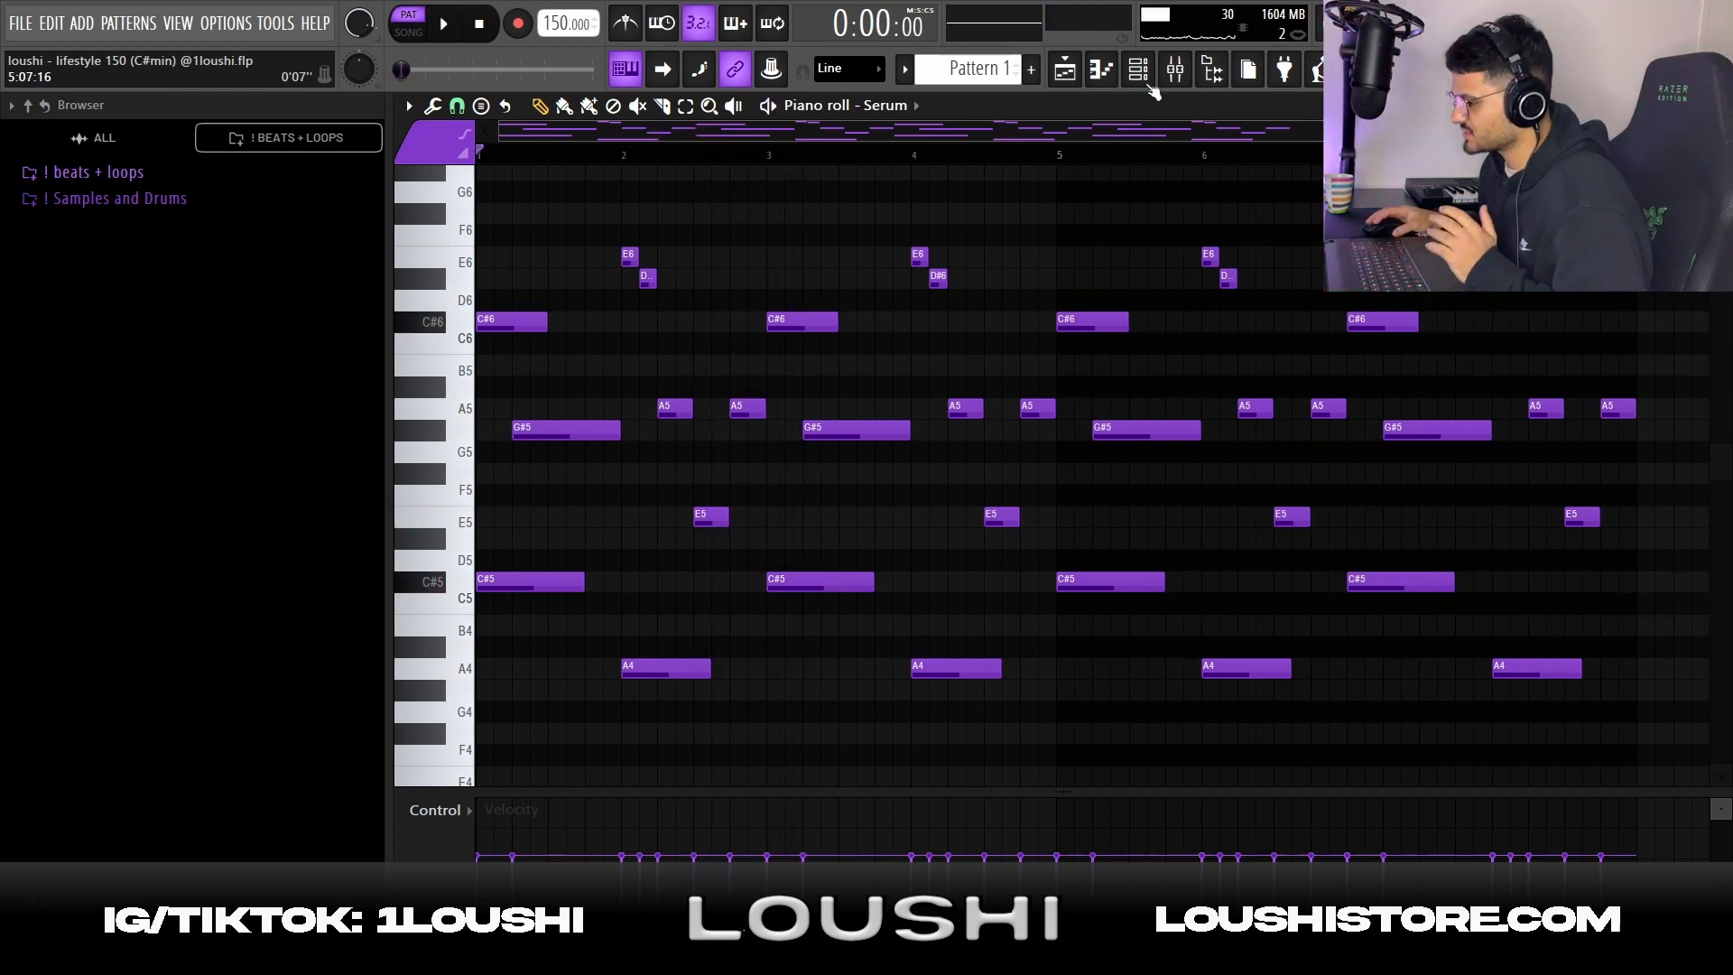
Inspect the Parametric EQ 2 and Portal effects on mixer Insert 1, and view Portal's dry/wet automation in the playlist
click(1174, 68)
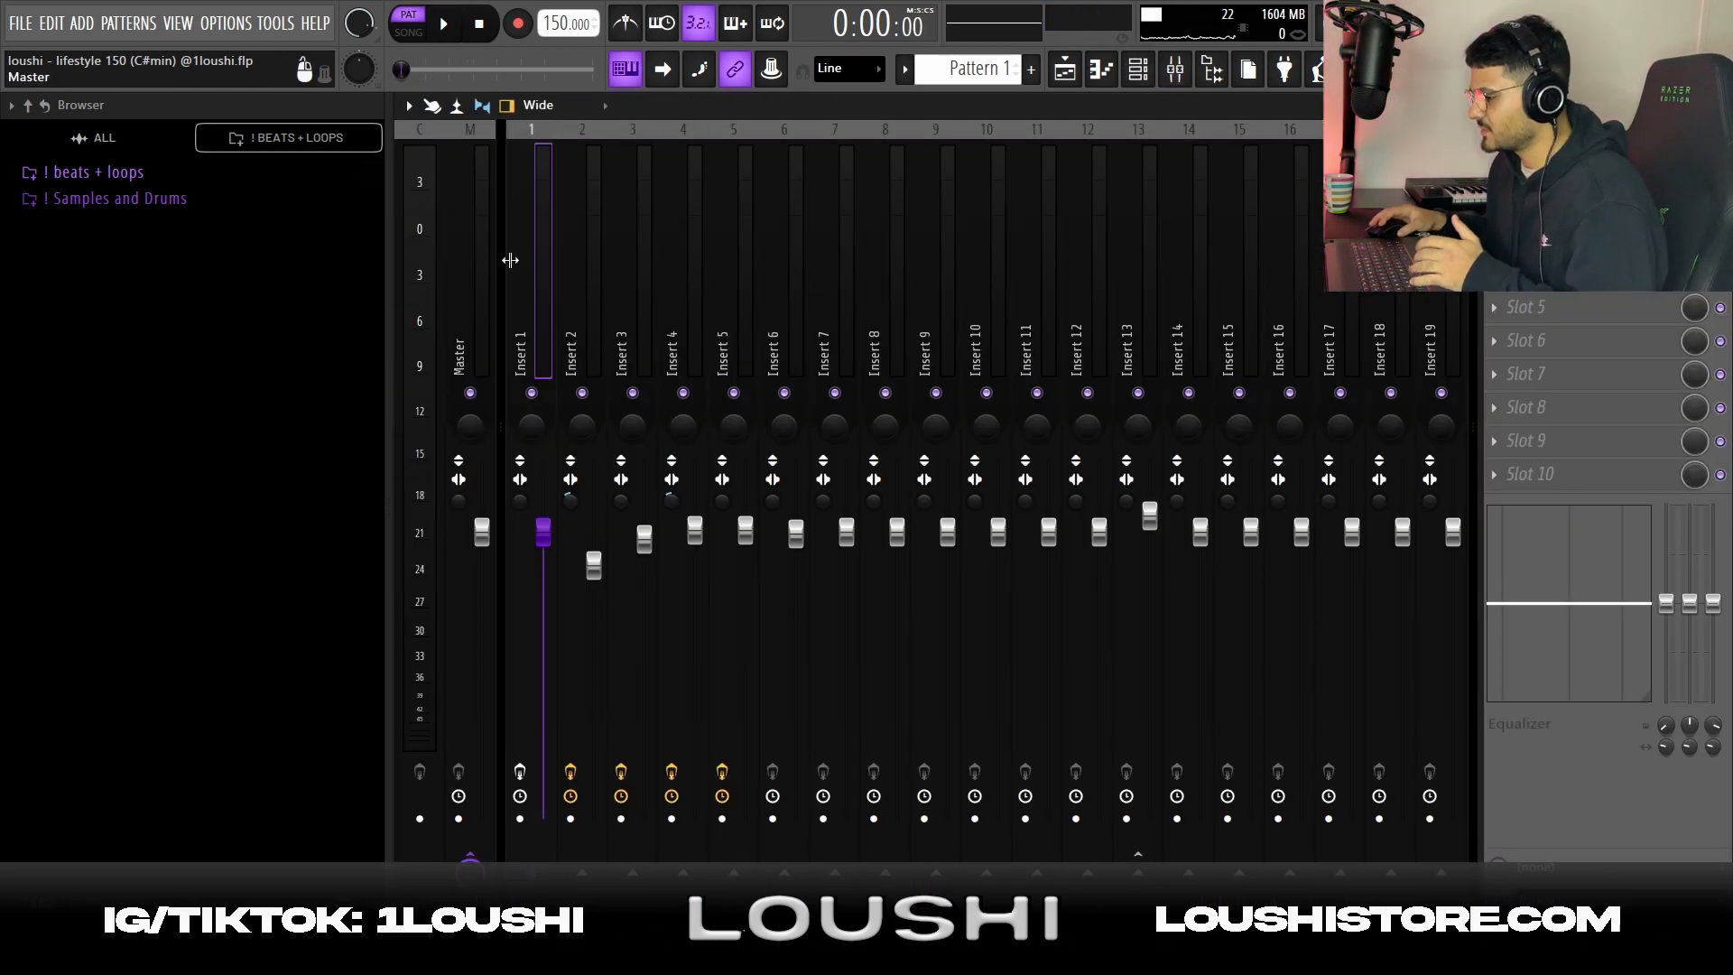
click(1566, 173)
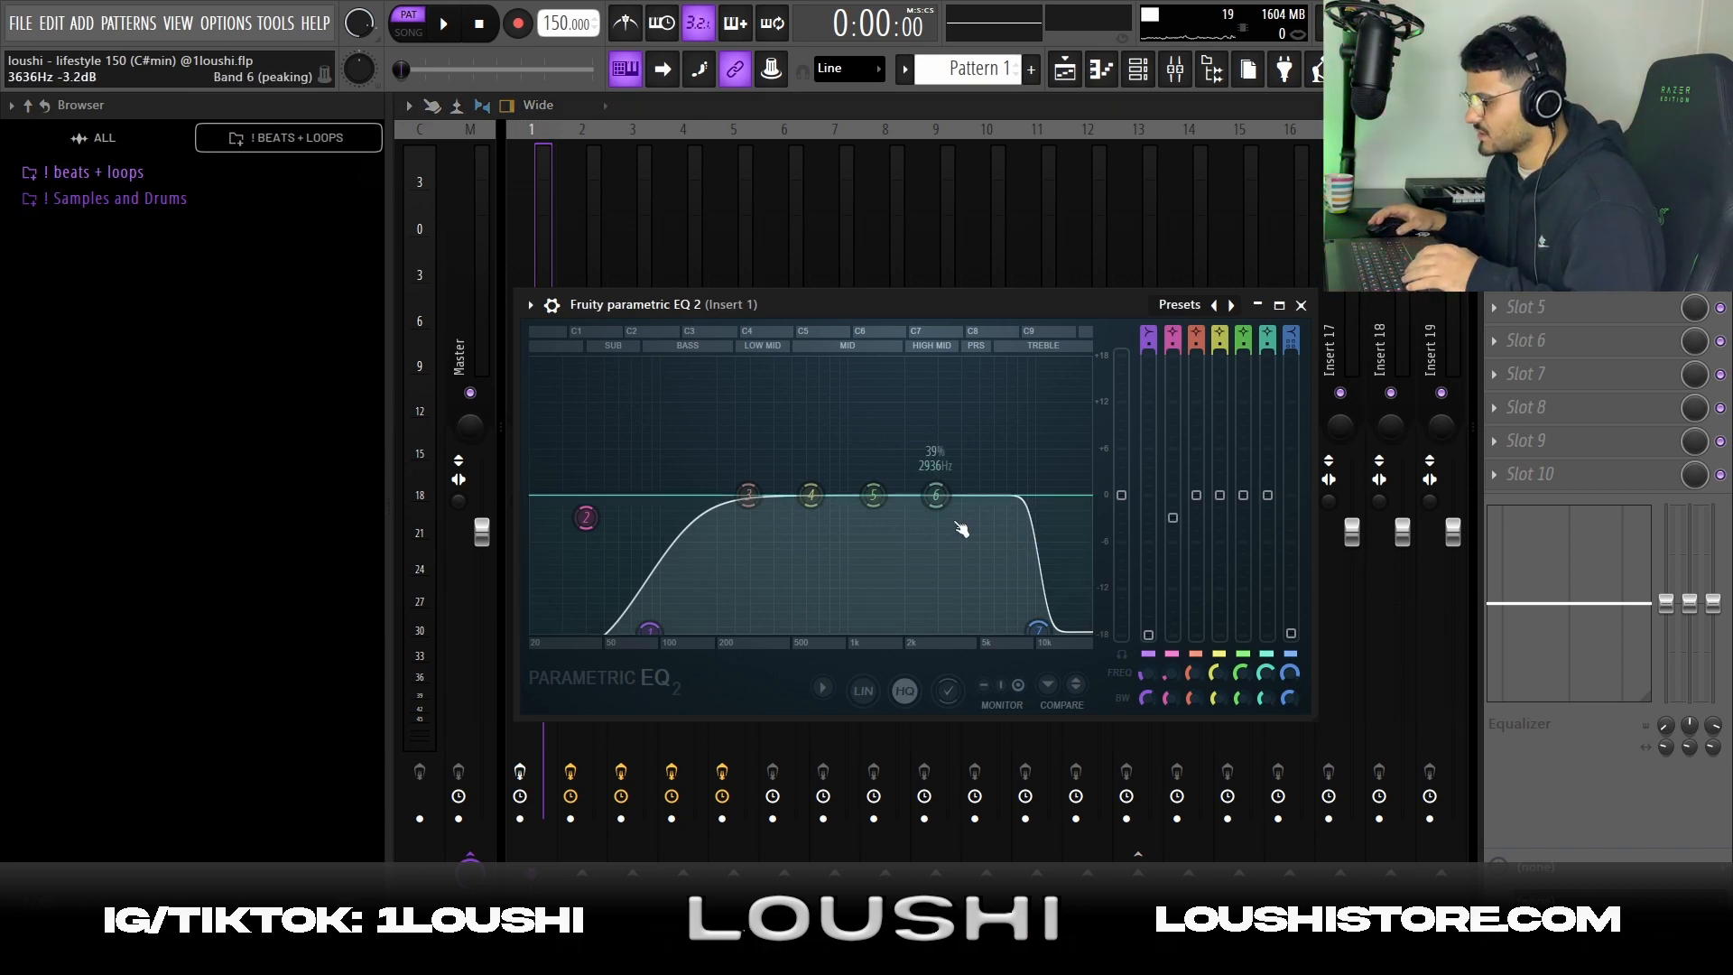
click(1566, 206)
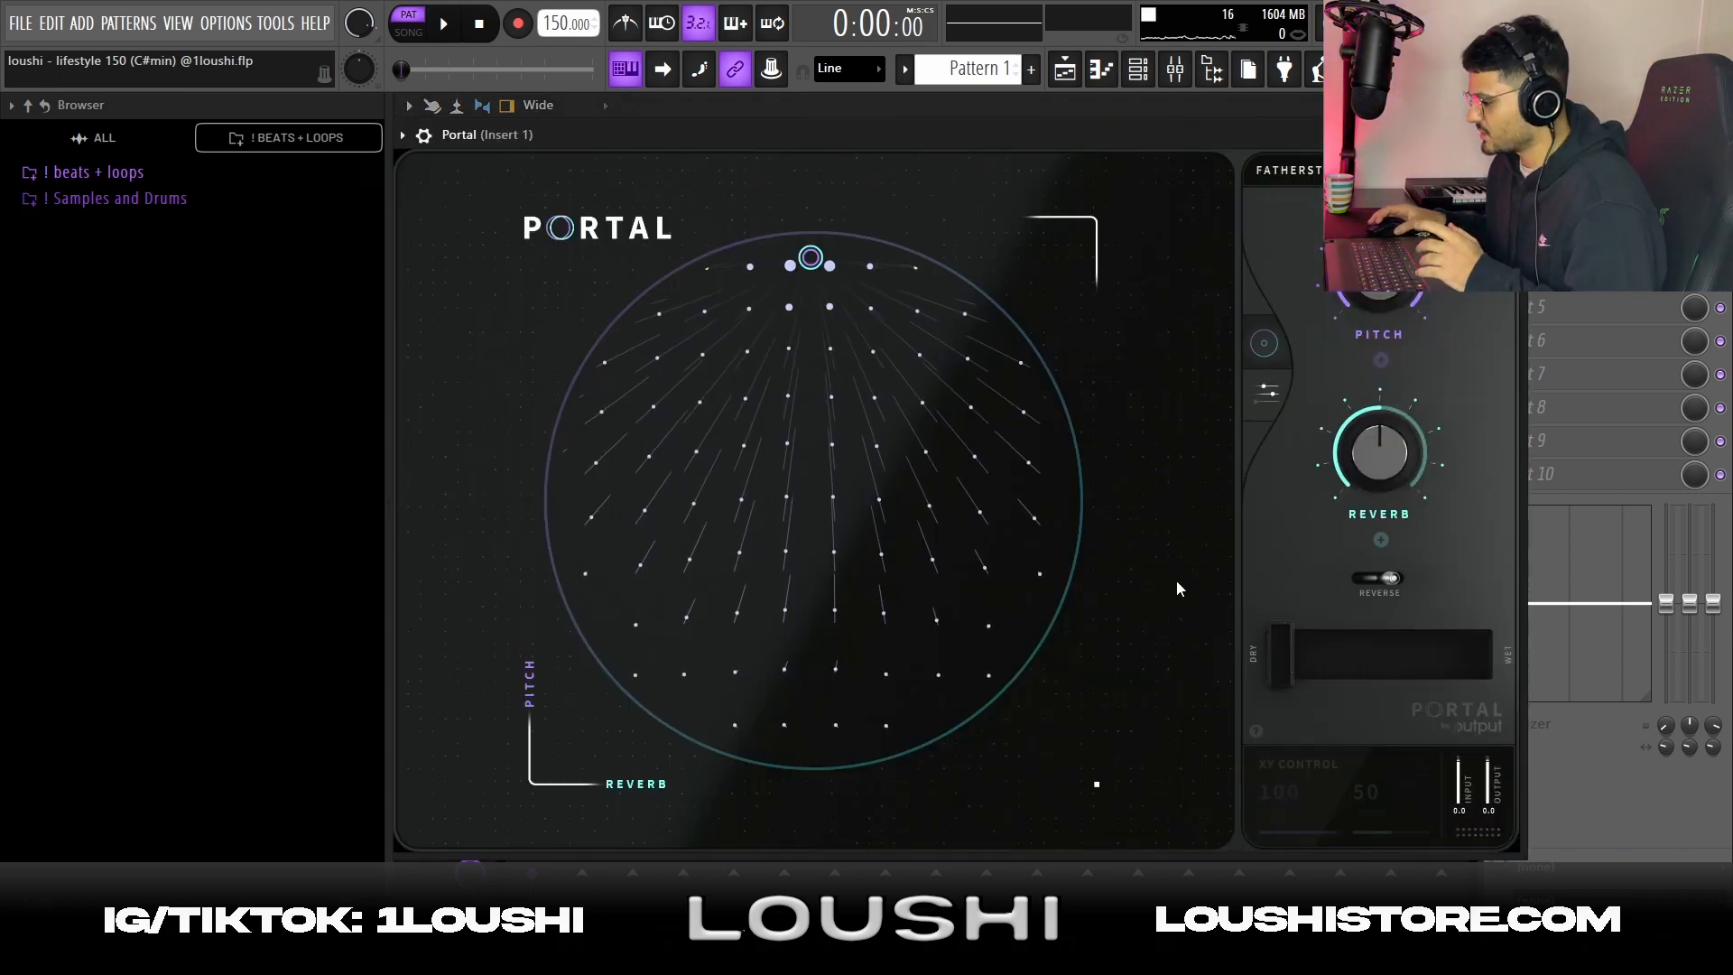
key(Escape)
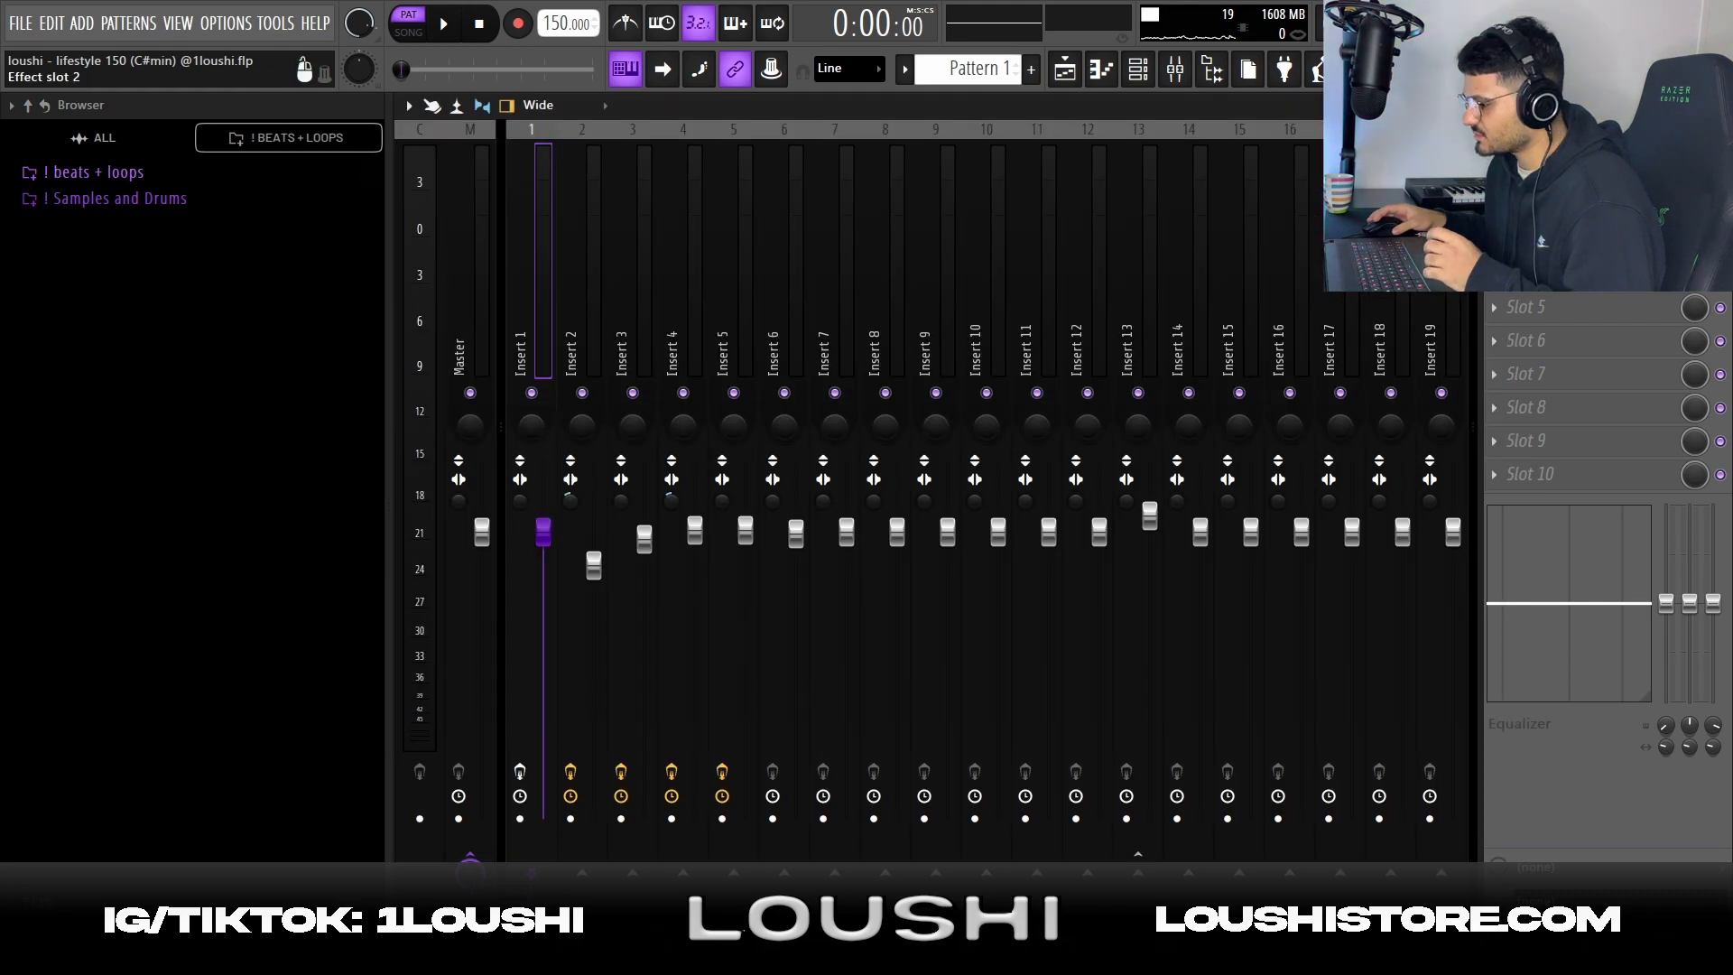
click(1566, 240)
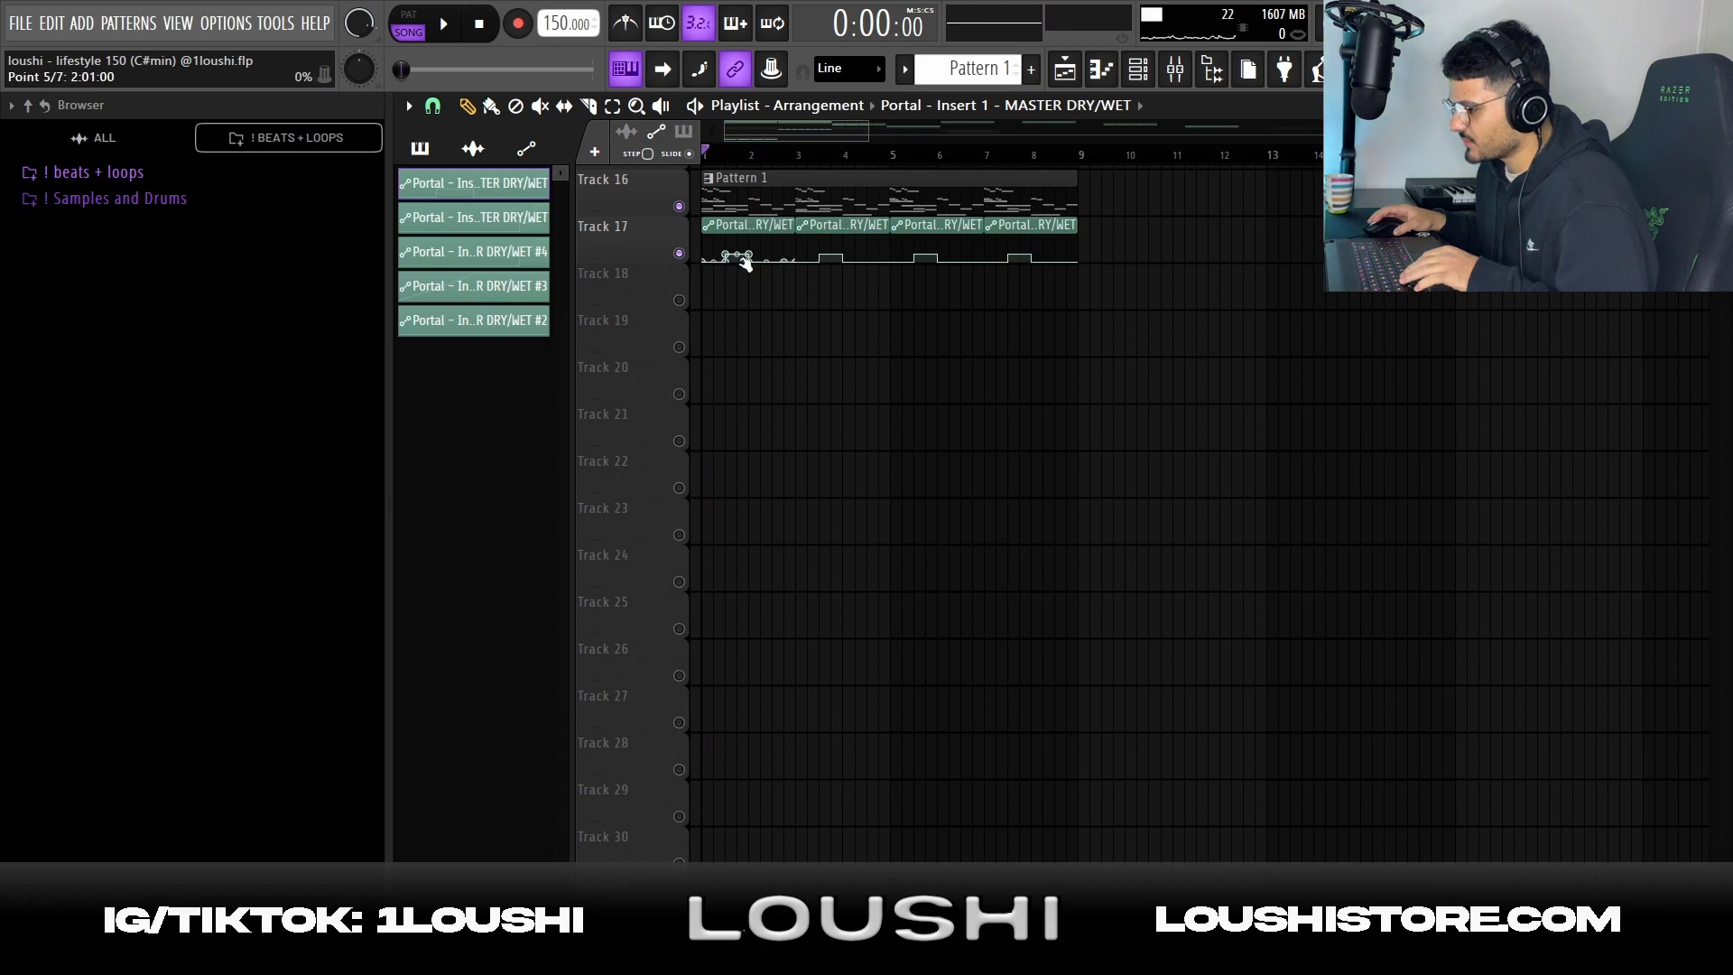
Reopen Portal on Insert 1 and browse its preset banks around the FATHERSTRETCHMYHANDS preset
click(1175, 69)
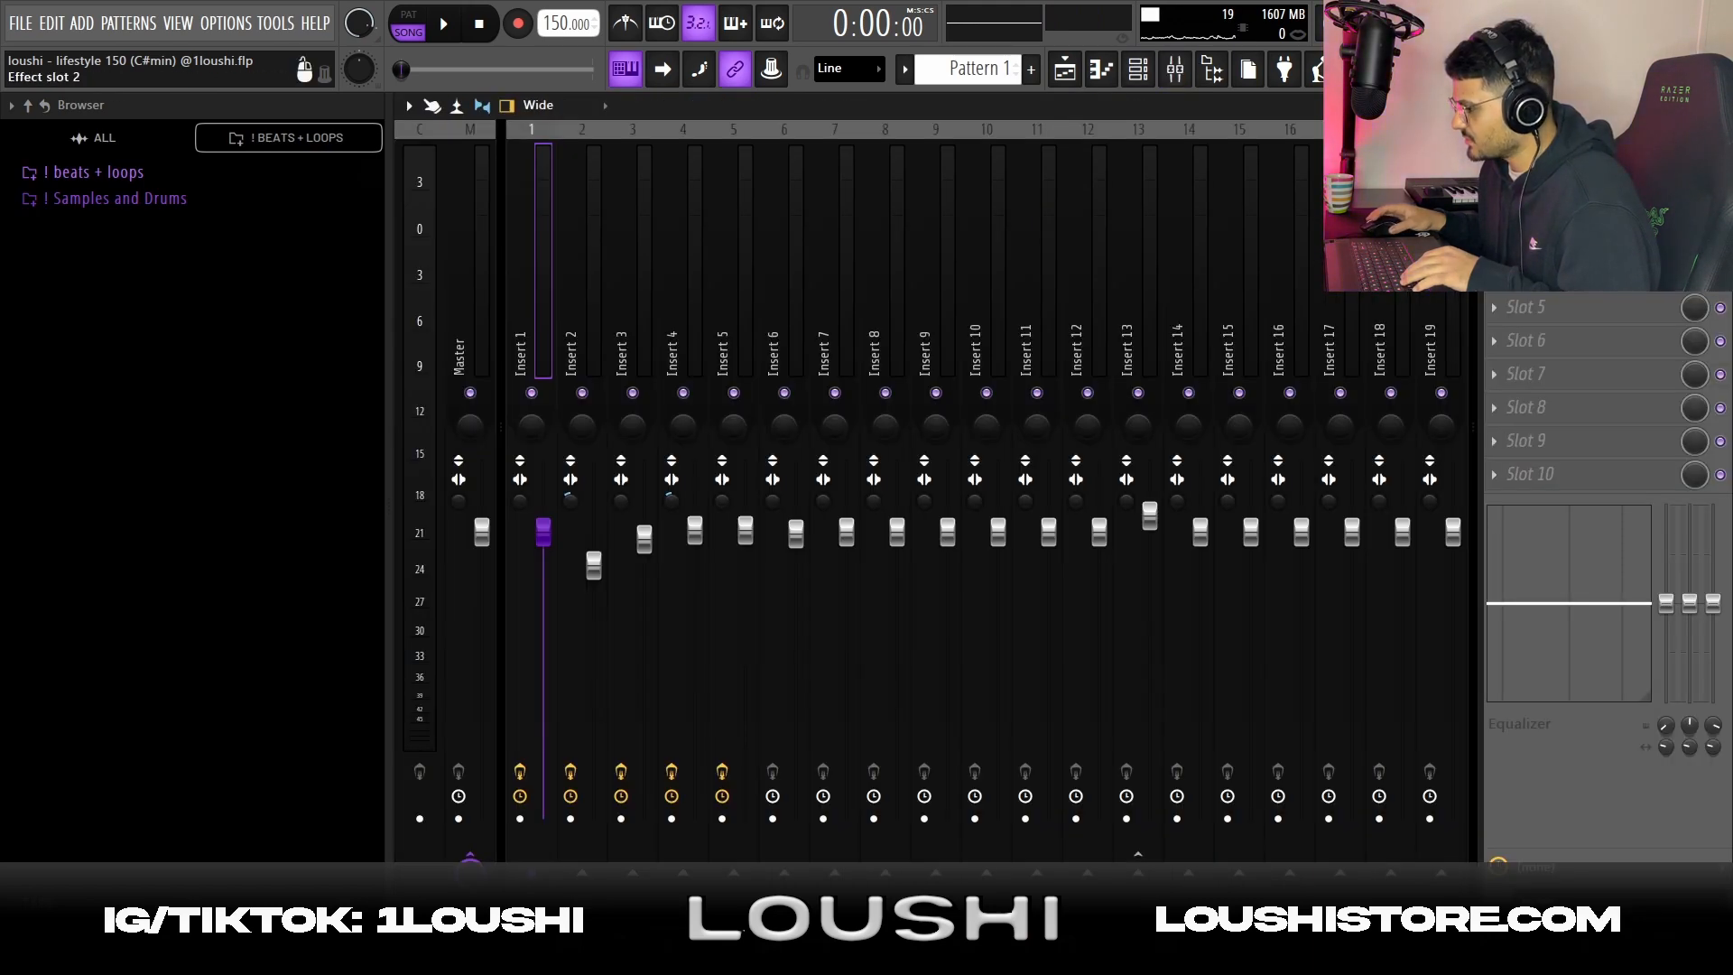
click(1566, 207)
click(1354, 170)
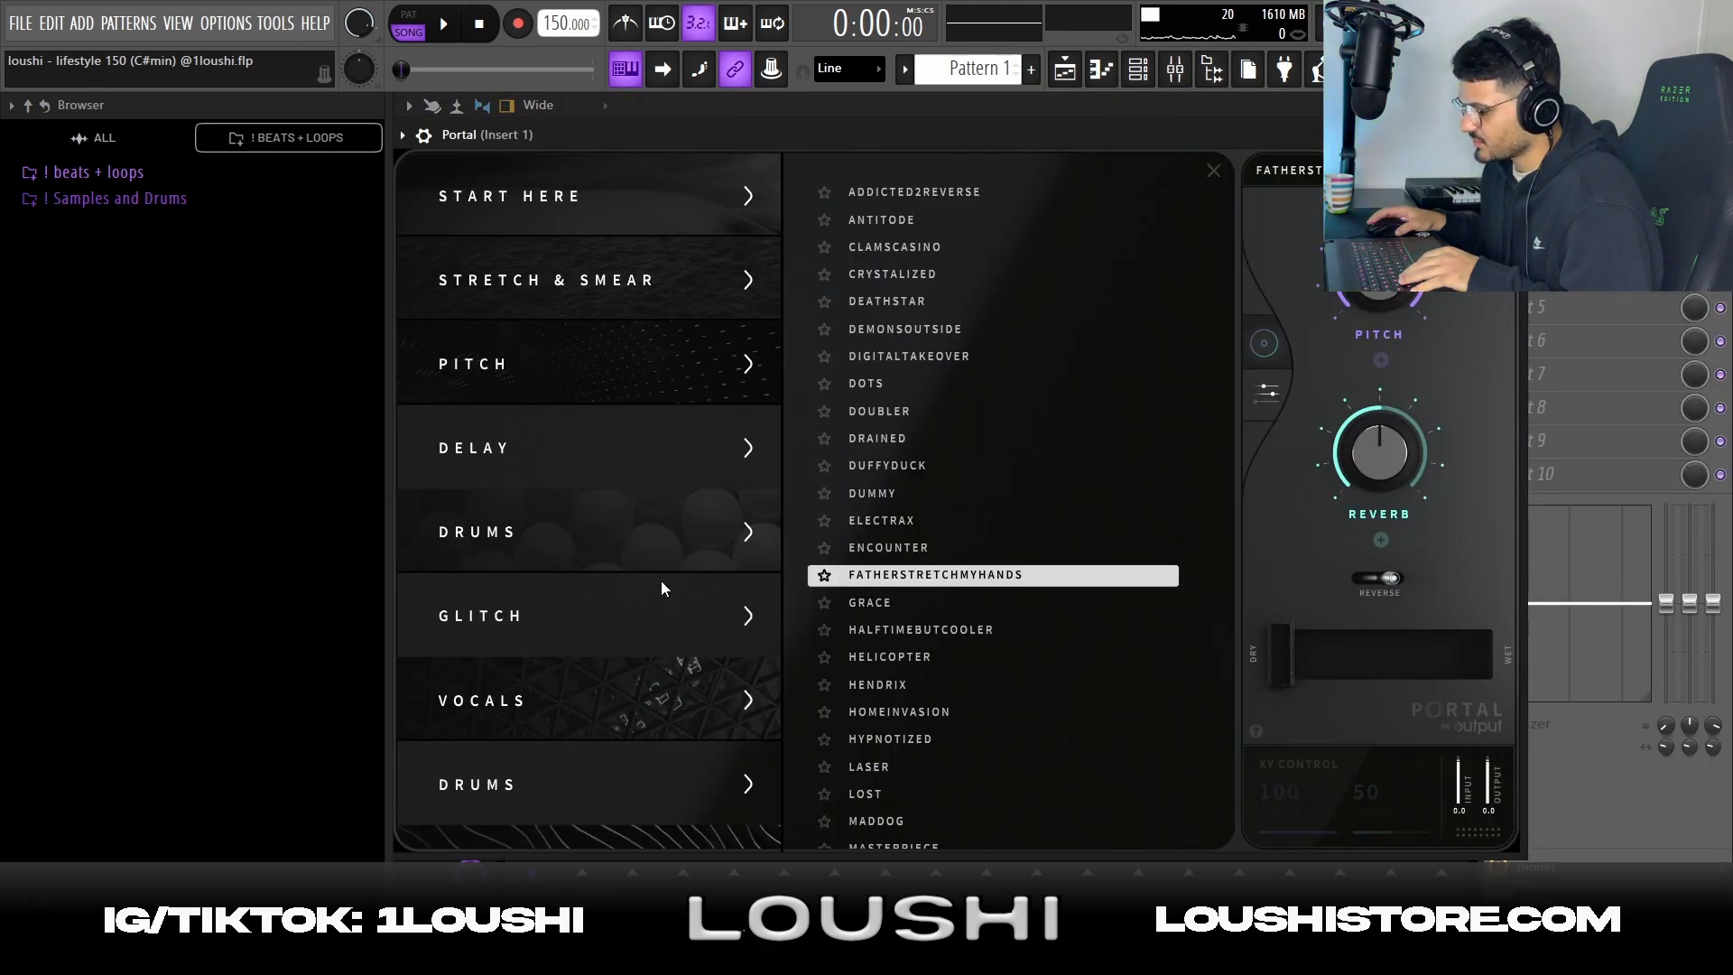
scroll(661, 581, down, 15)
scroll(657, 508, up, 5)
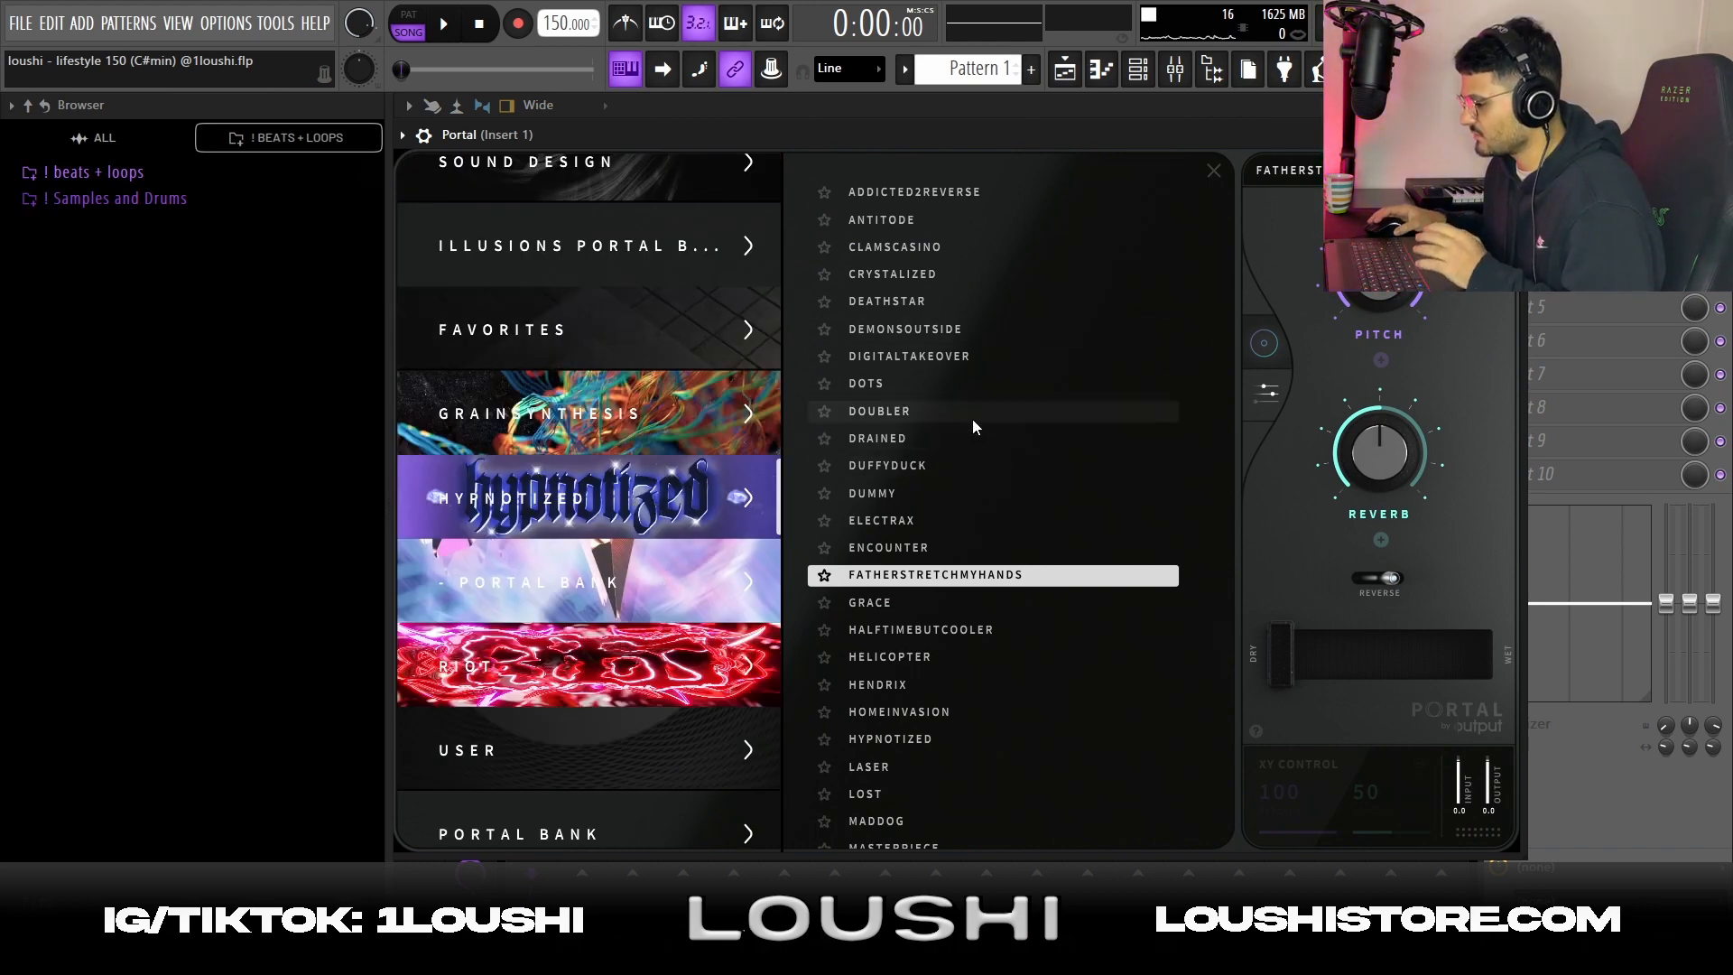
scroll(934, 429, down, 1)
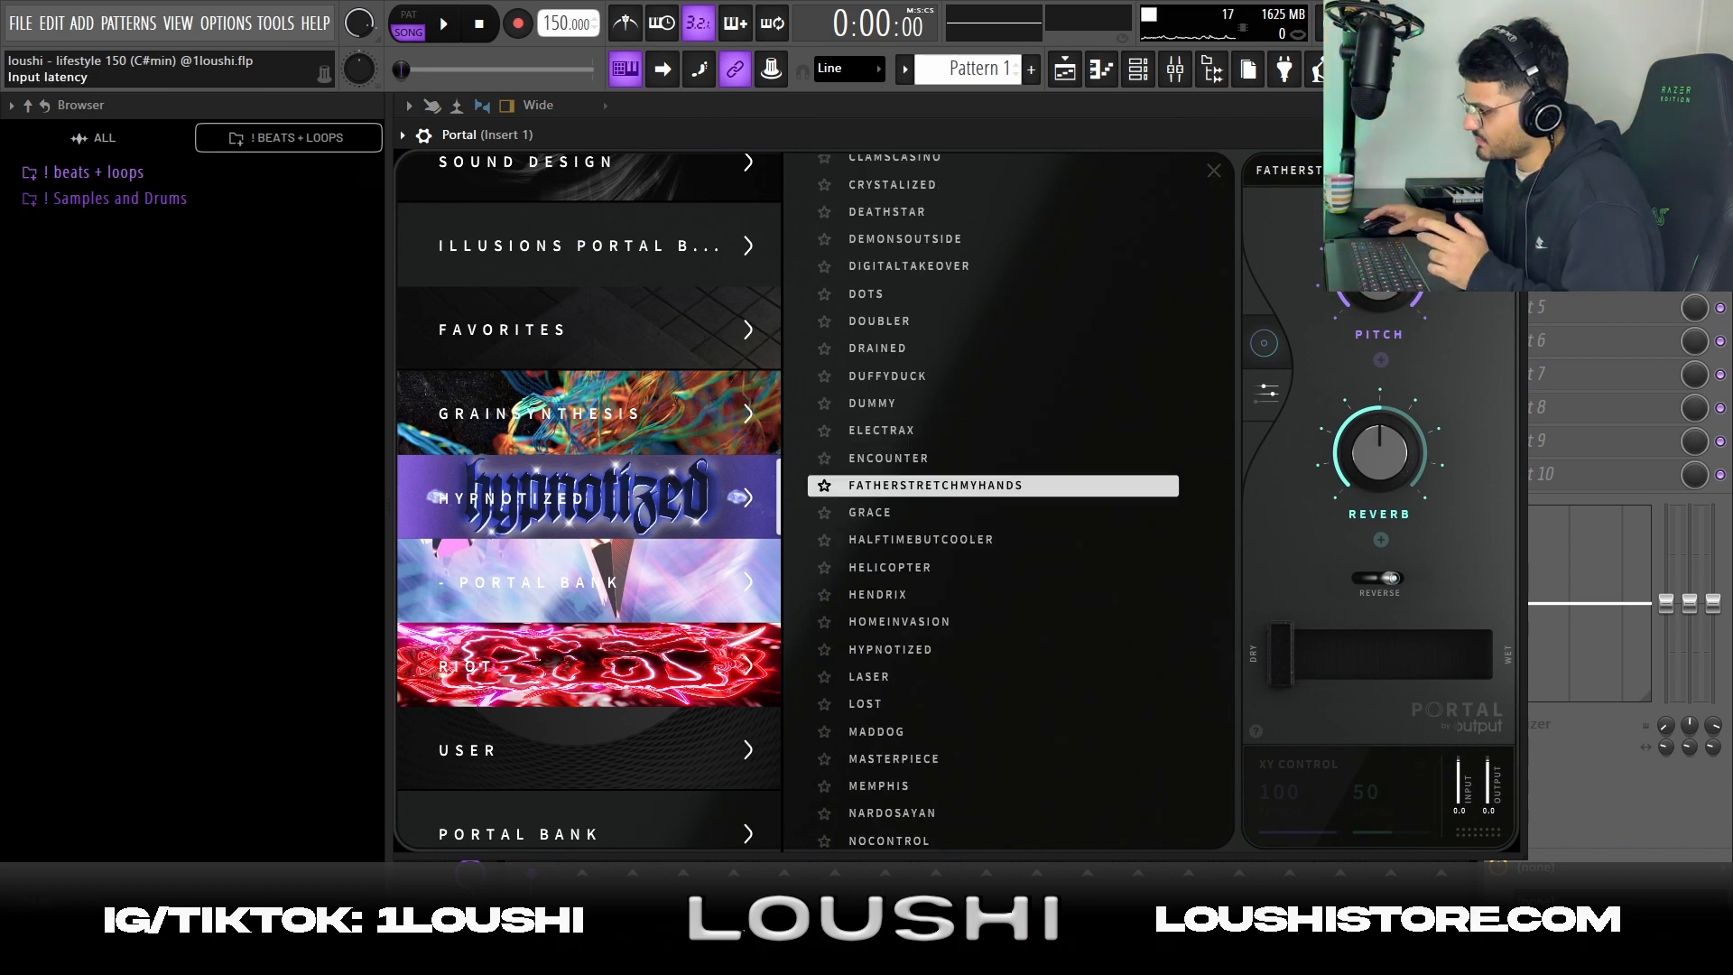
Move the Portal window below the playlist clips, play the arrangement to watch the dry/wet automation, and close Portal
click(1720, 106)
drag(1332, 126, 1210, 279)
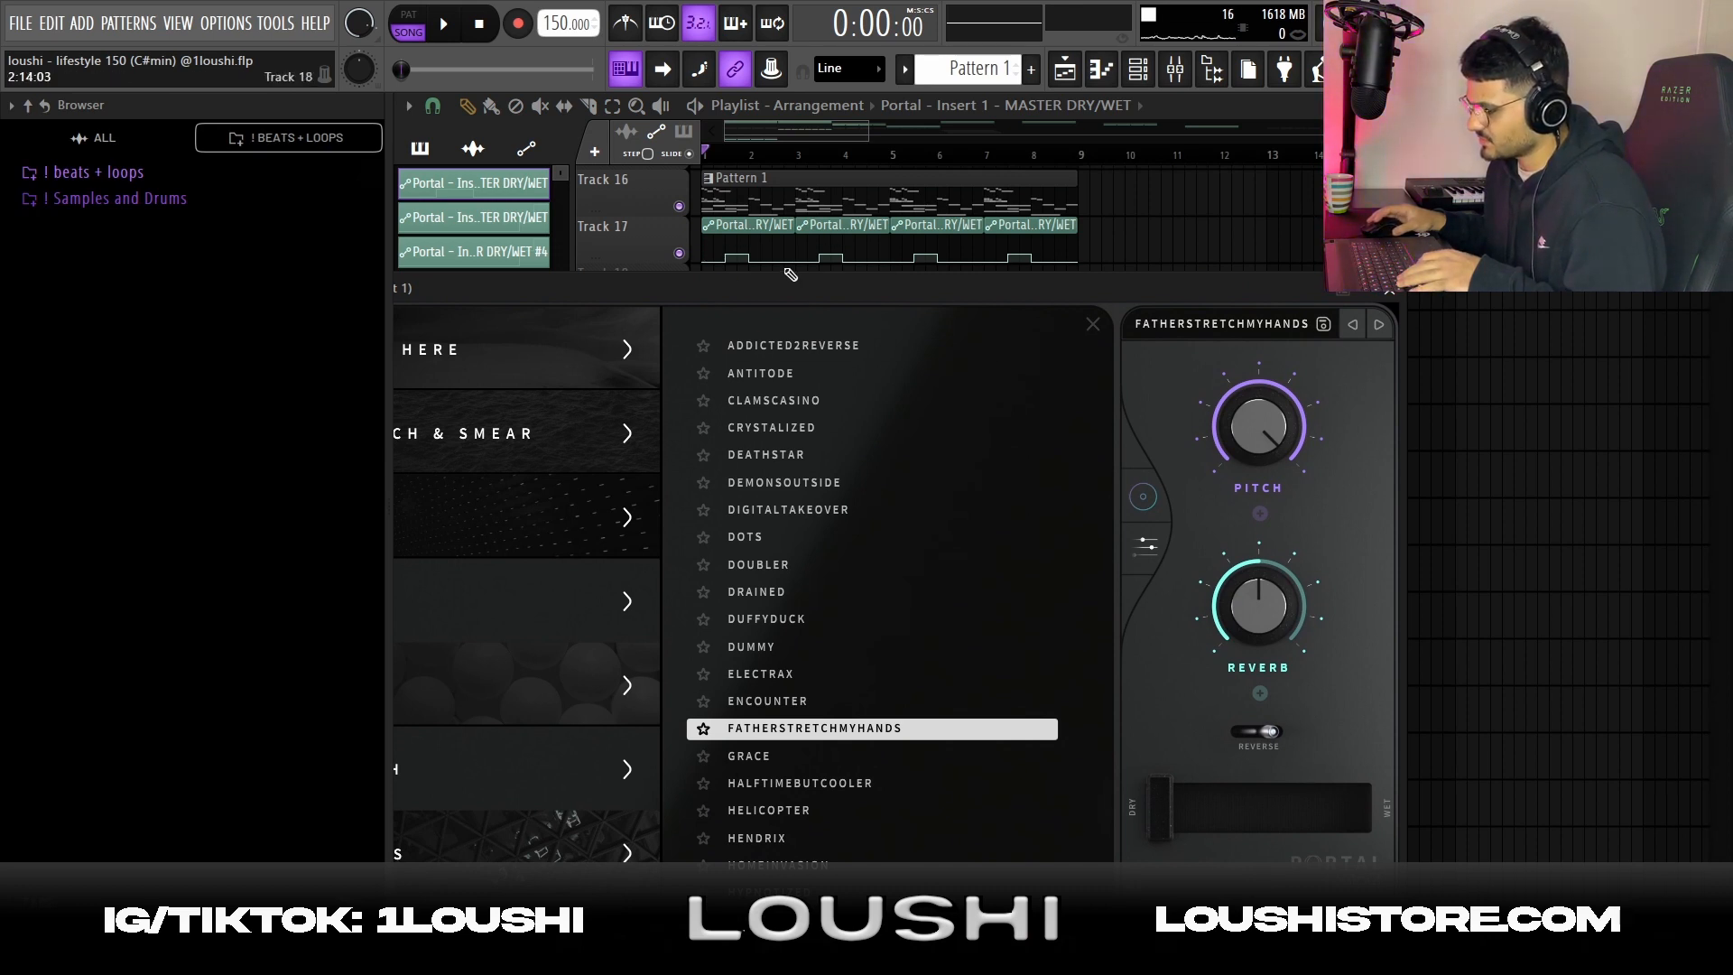
key(space)
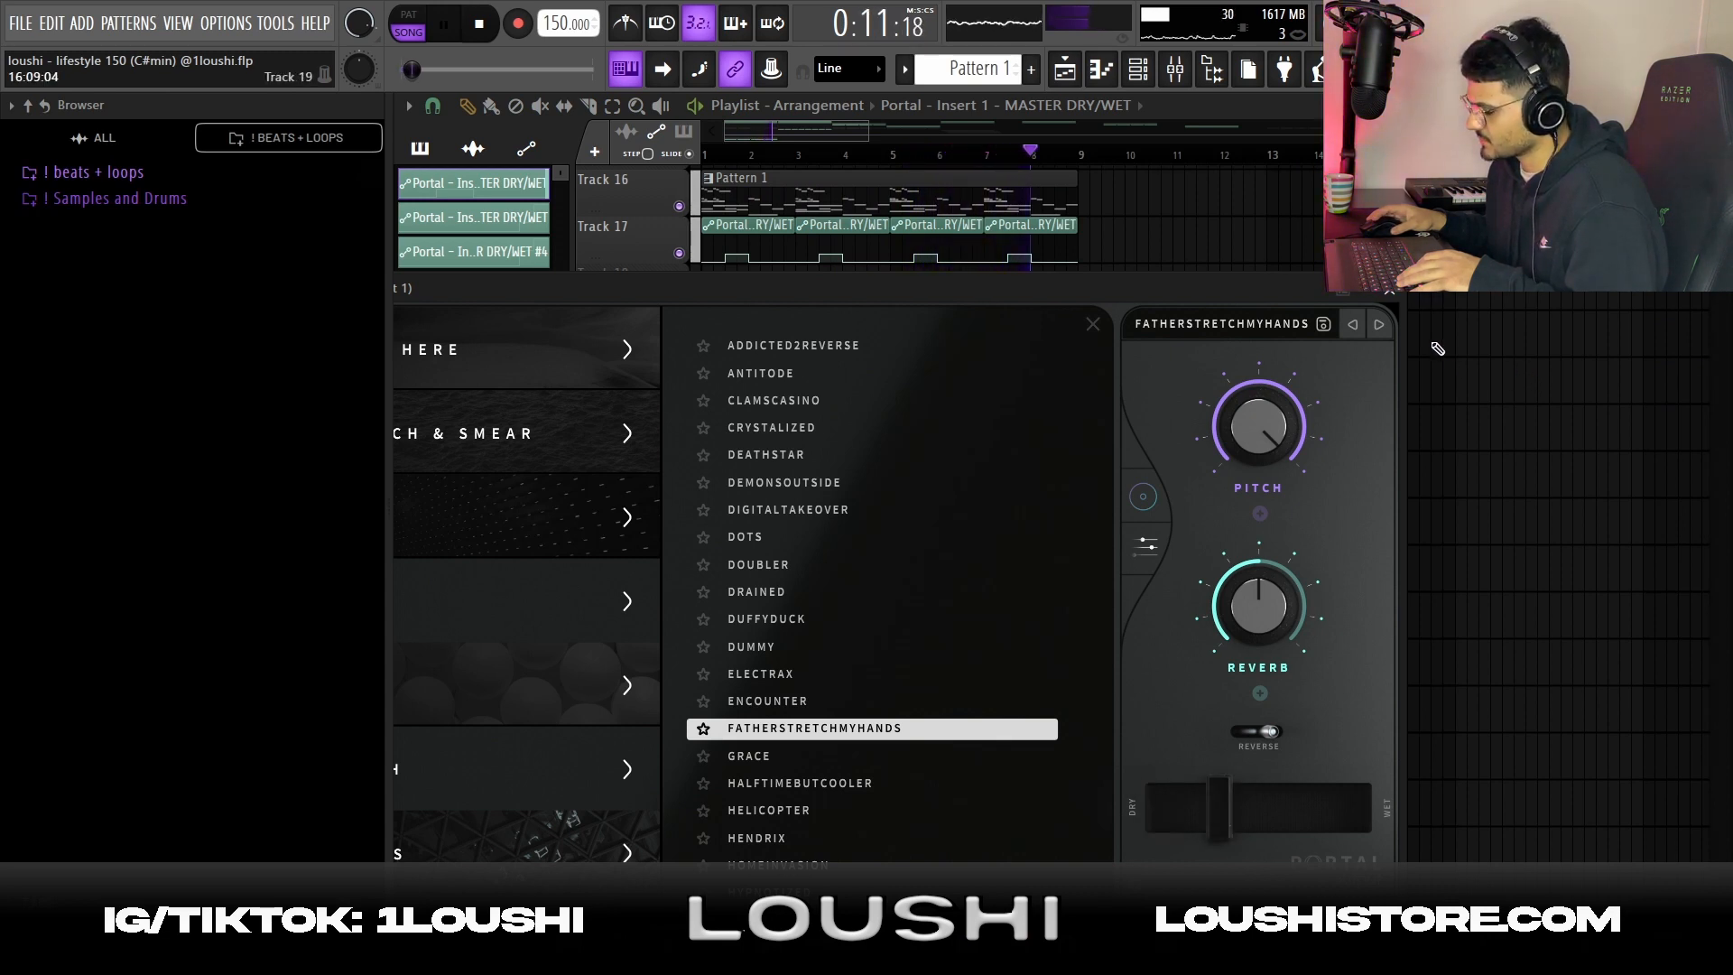
key(space)
click(1391, 294)
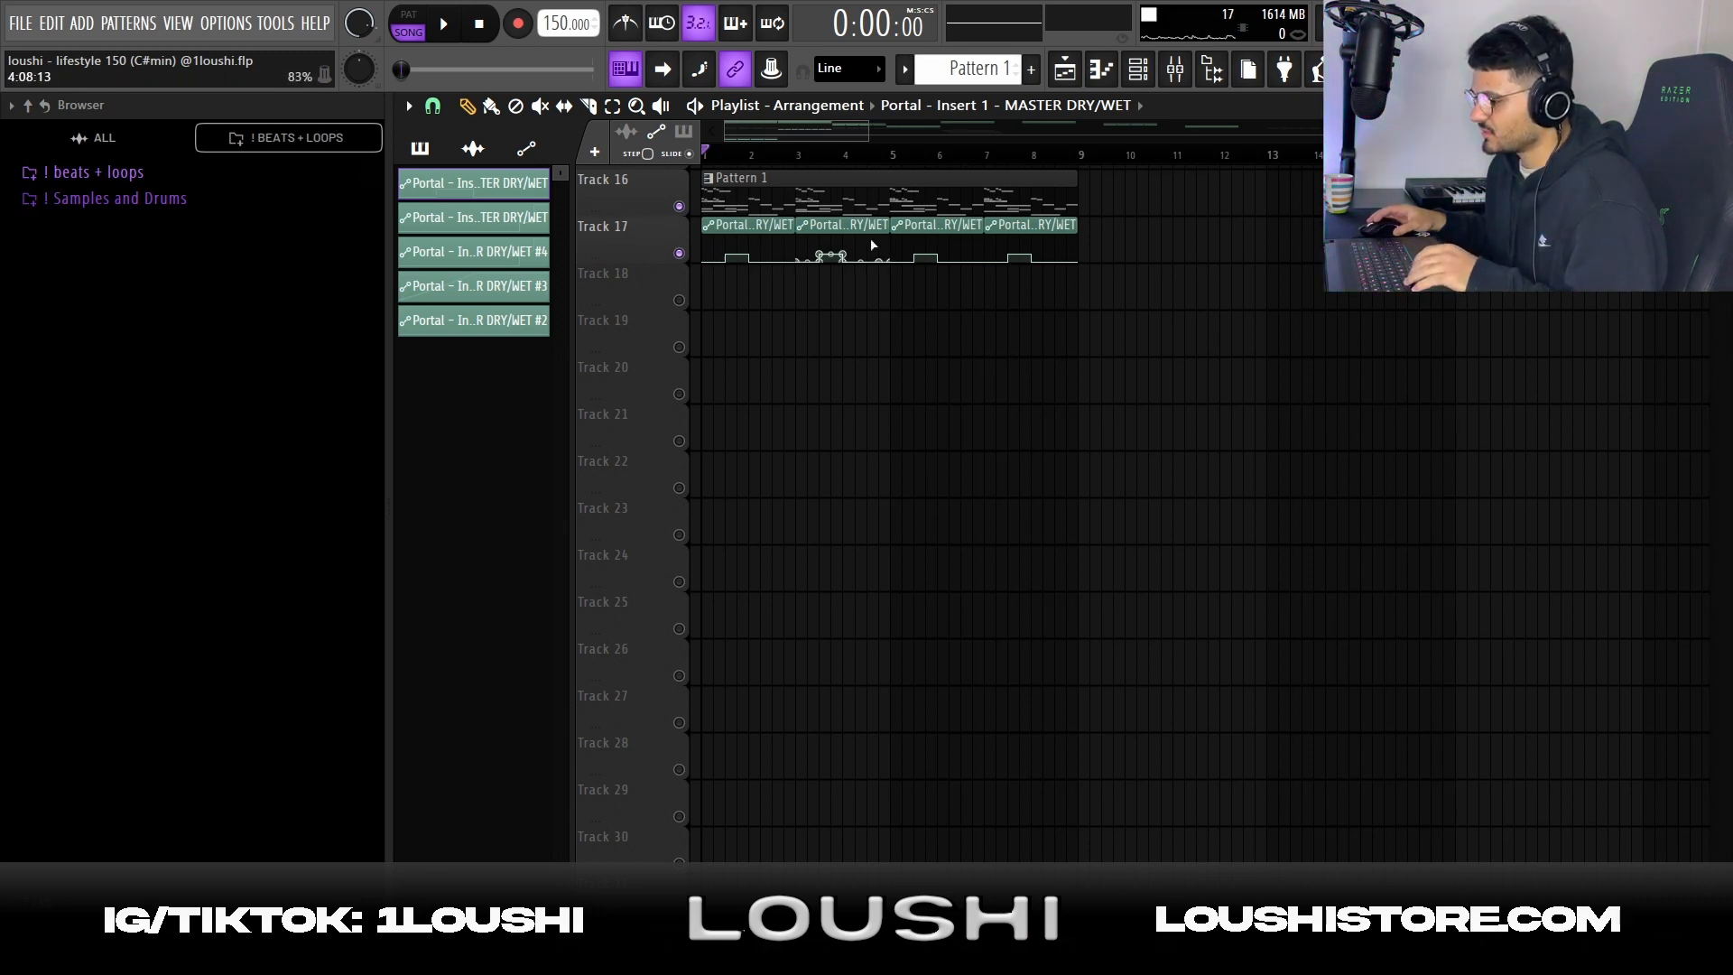
Select the X - 2022-Nov-29_2 clips on Tracks 18 to 20 and inspect ShaperBox2's pan curve on mixer Insert 3
ctrl+click(679, 299)
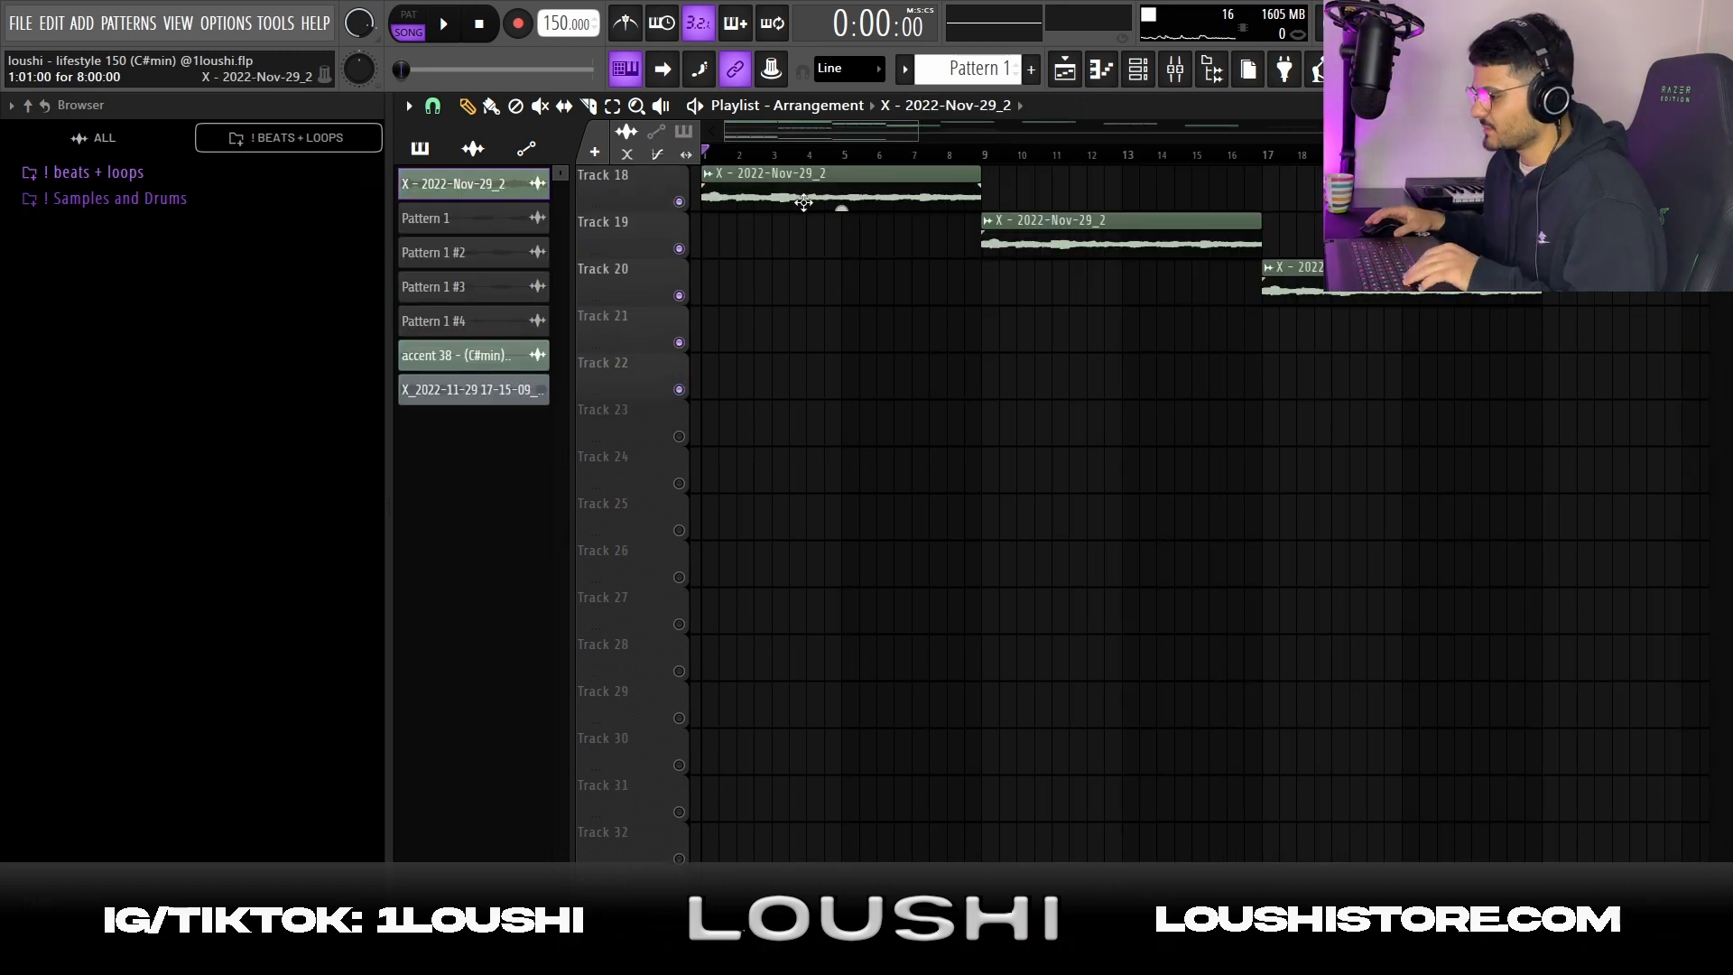
drag(802, 166, 1441, 373)
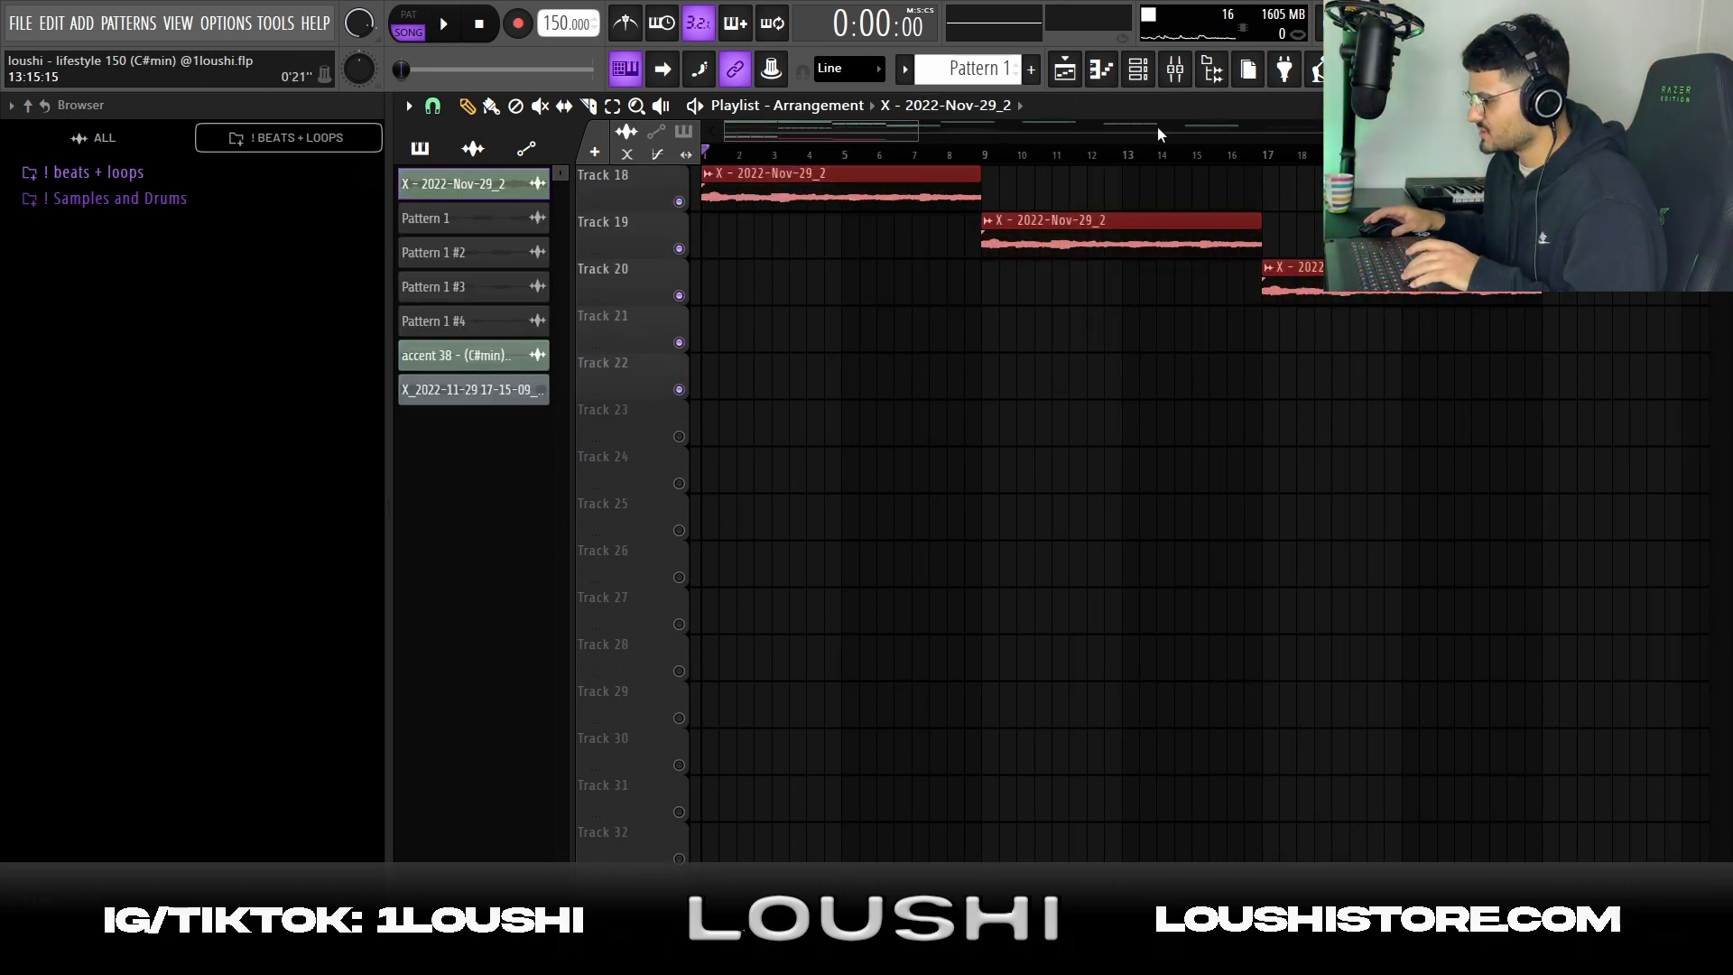
click(1175, 79)
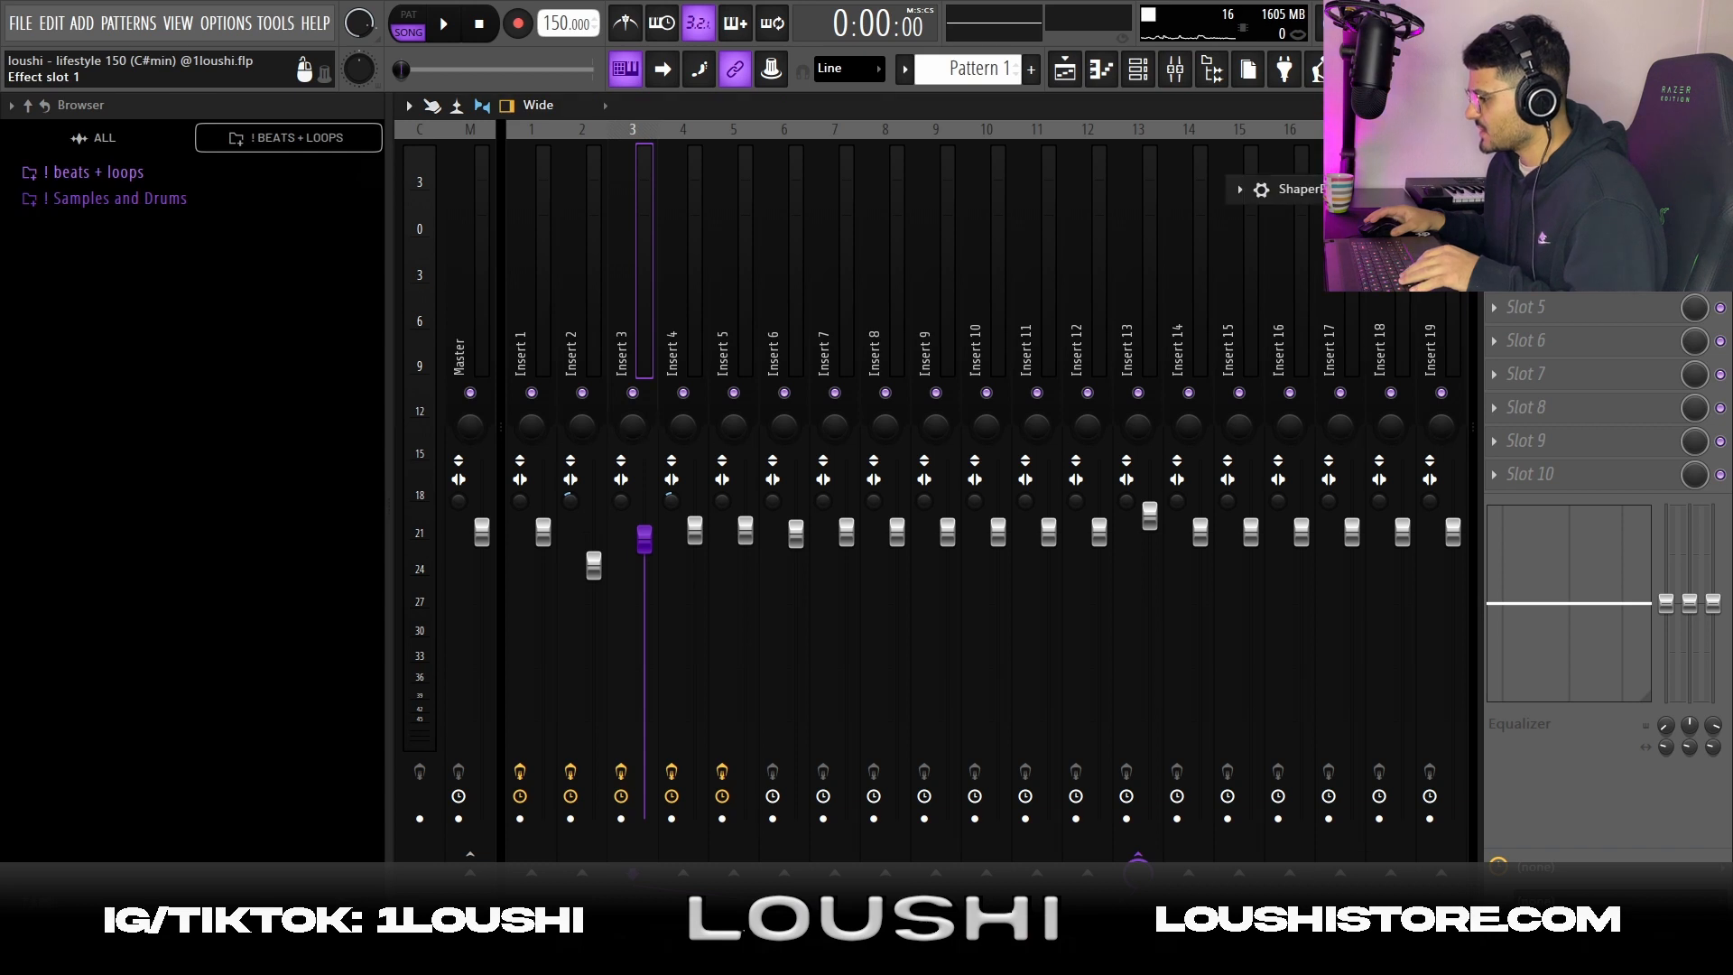
click(1575, 173)
click(1575, 173)
double_click(1336, 190)
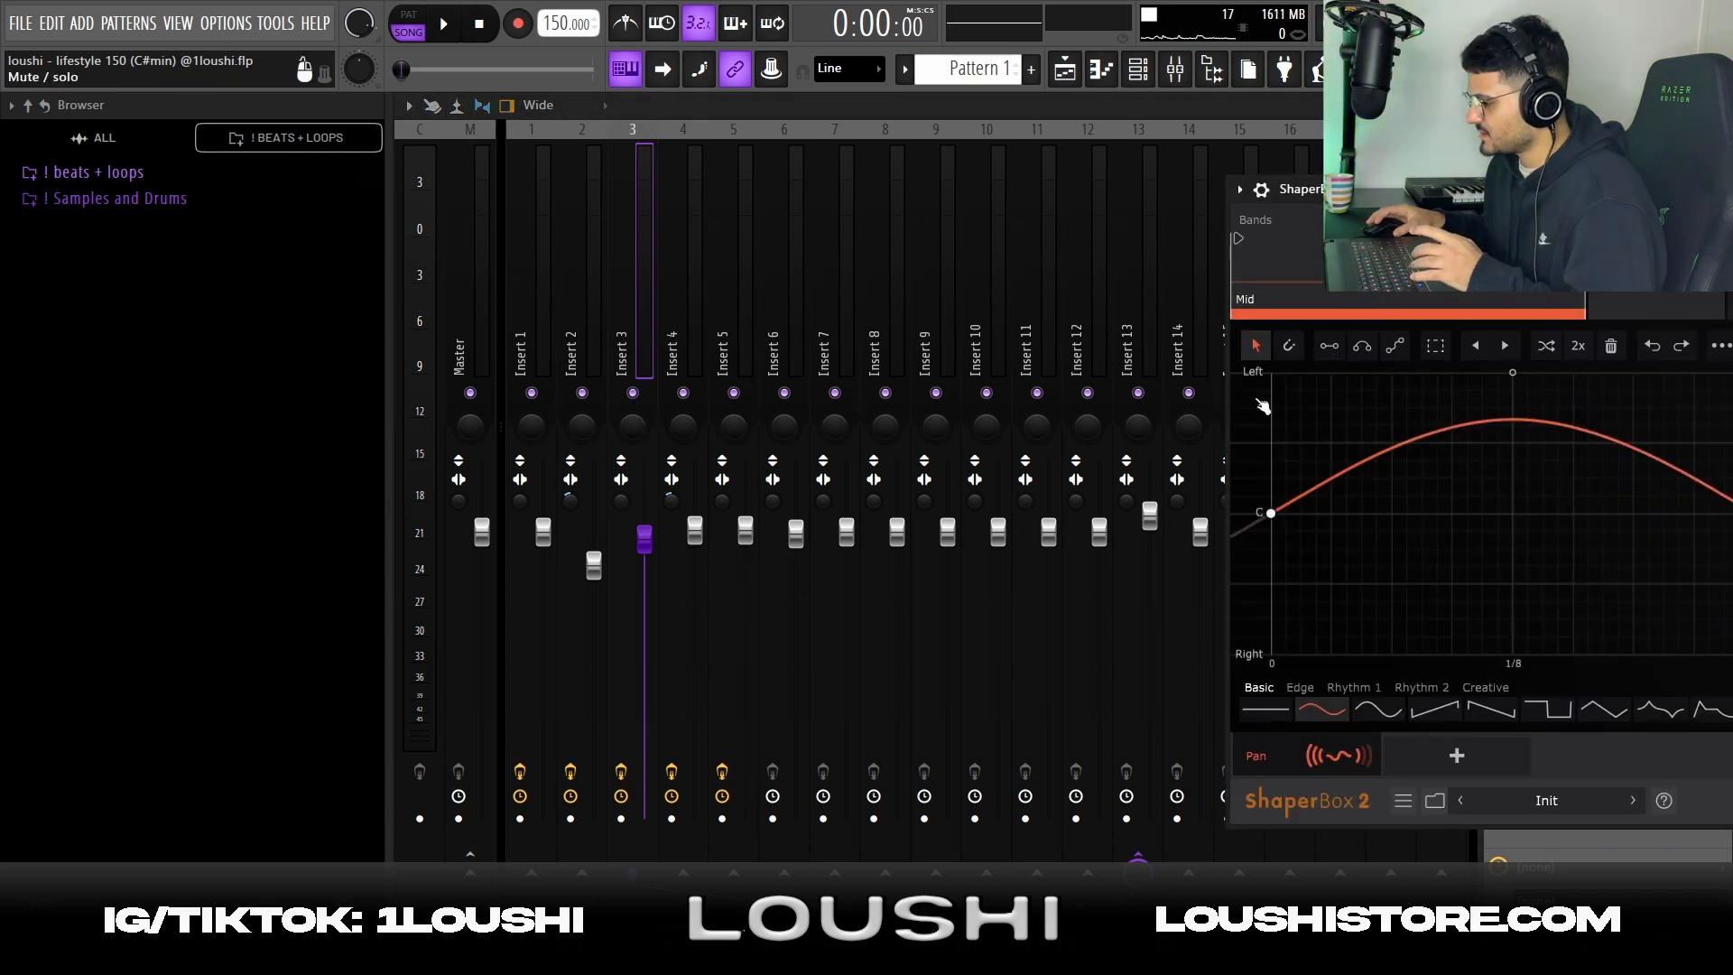
drag(1545, 189, 793, 138)
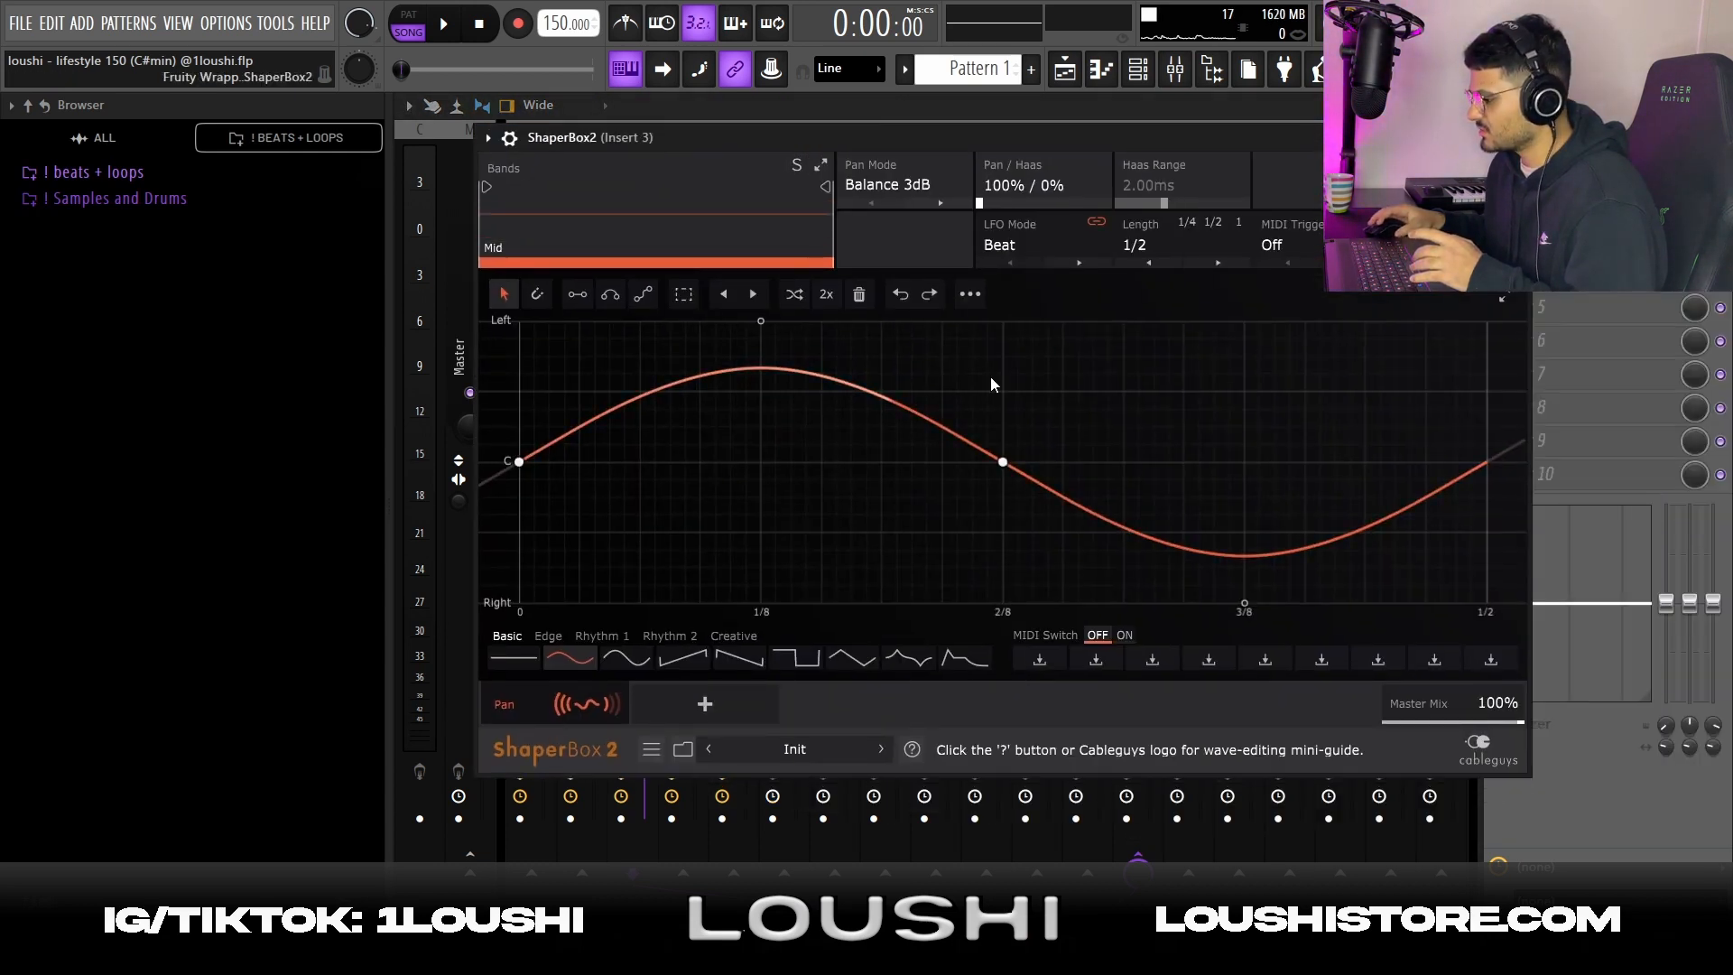
Inspect the Parametric EQ 2 on Insert 3 and browse Portal's preset list around the PERSUASION preset
click(1516, 138)
click(1554, 207)
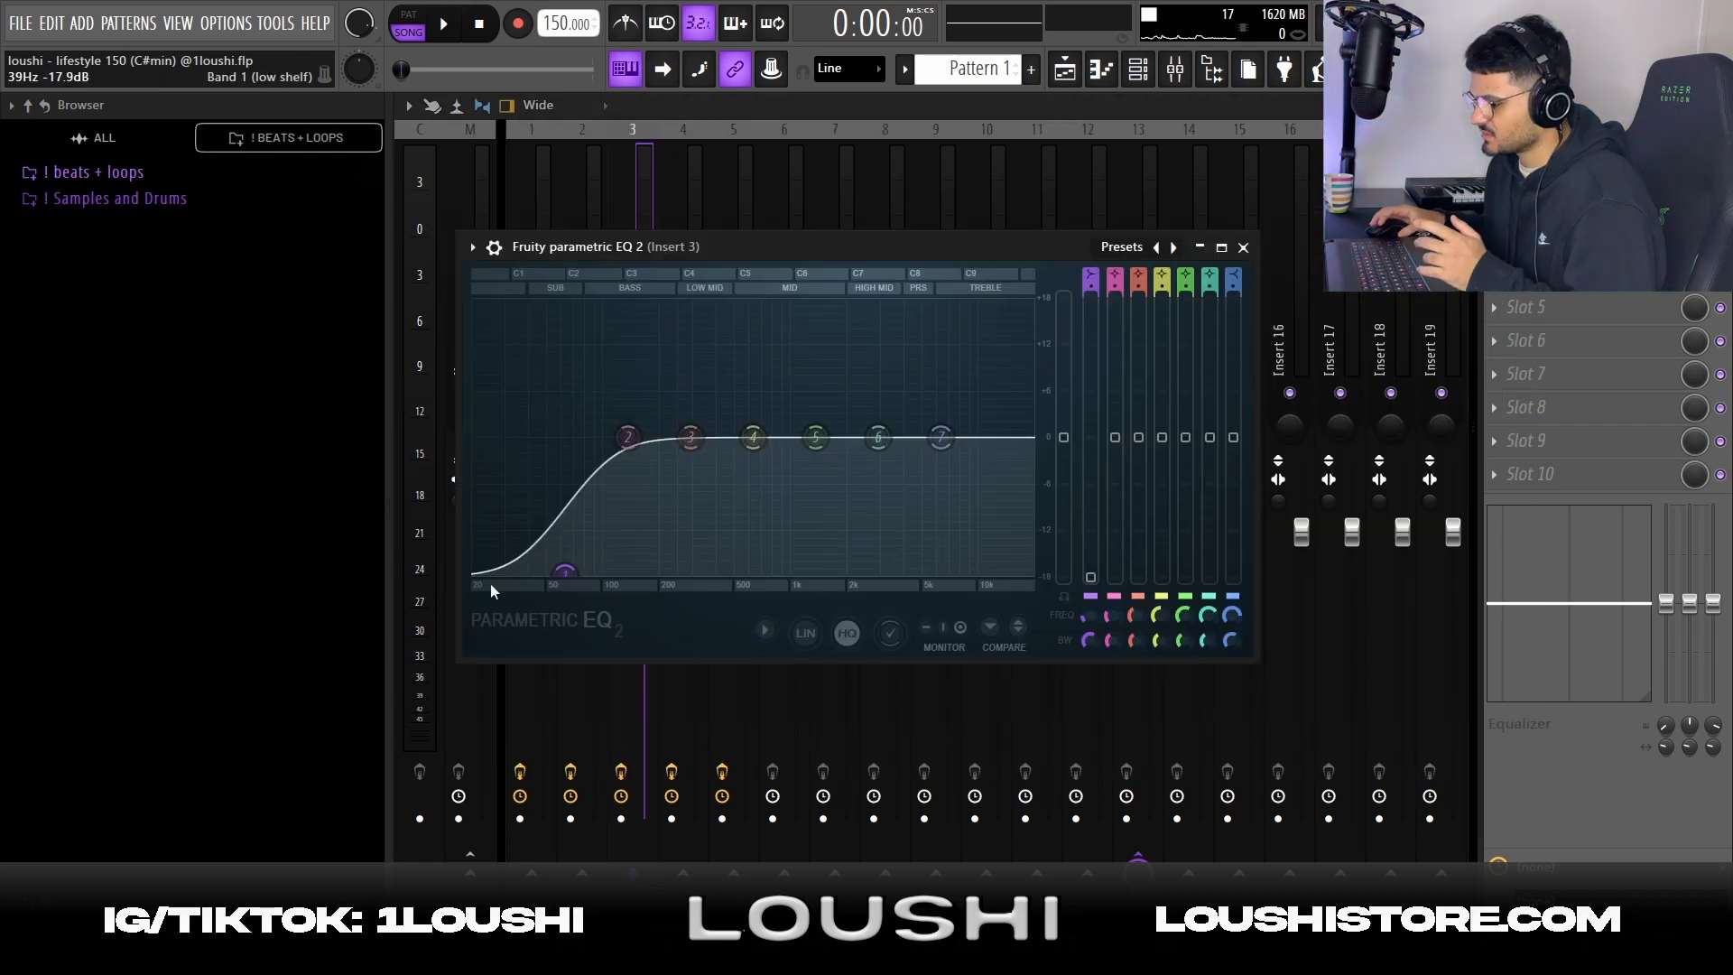
click(1582, 274)
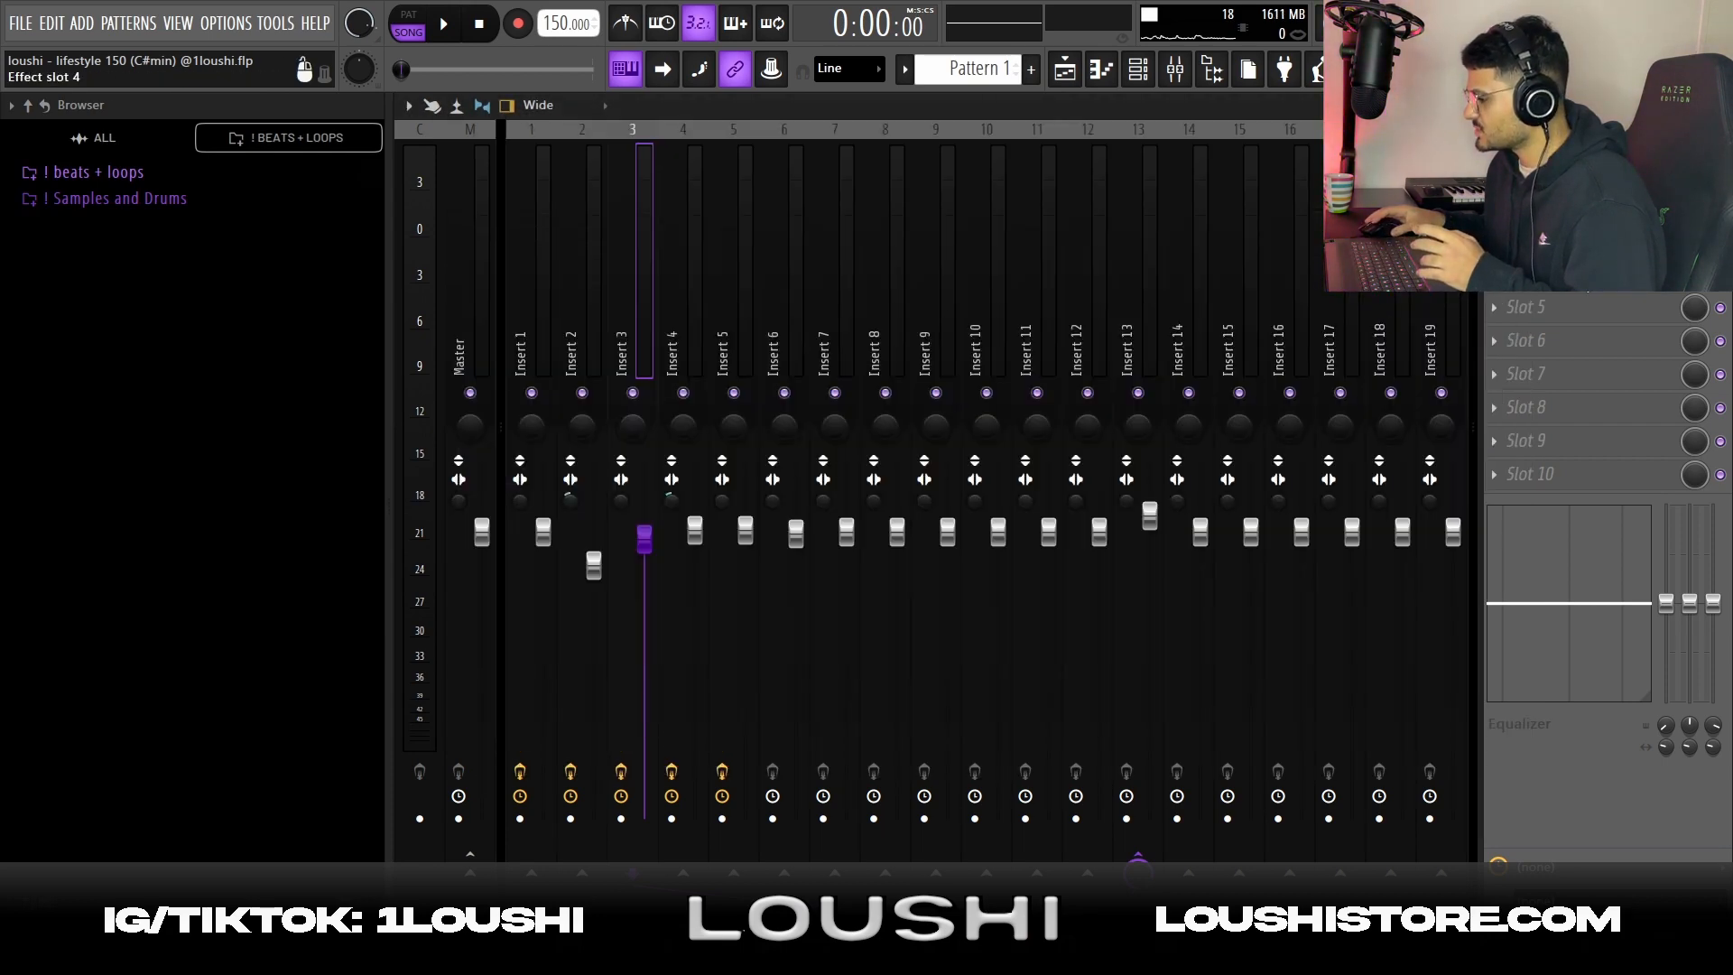
click(1581, 274)
click(1309, 173)
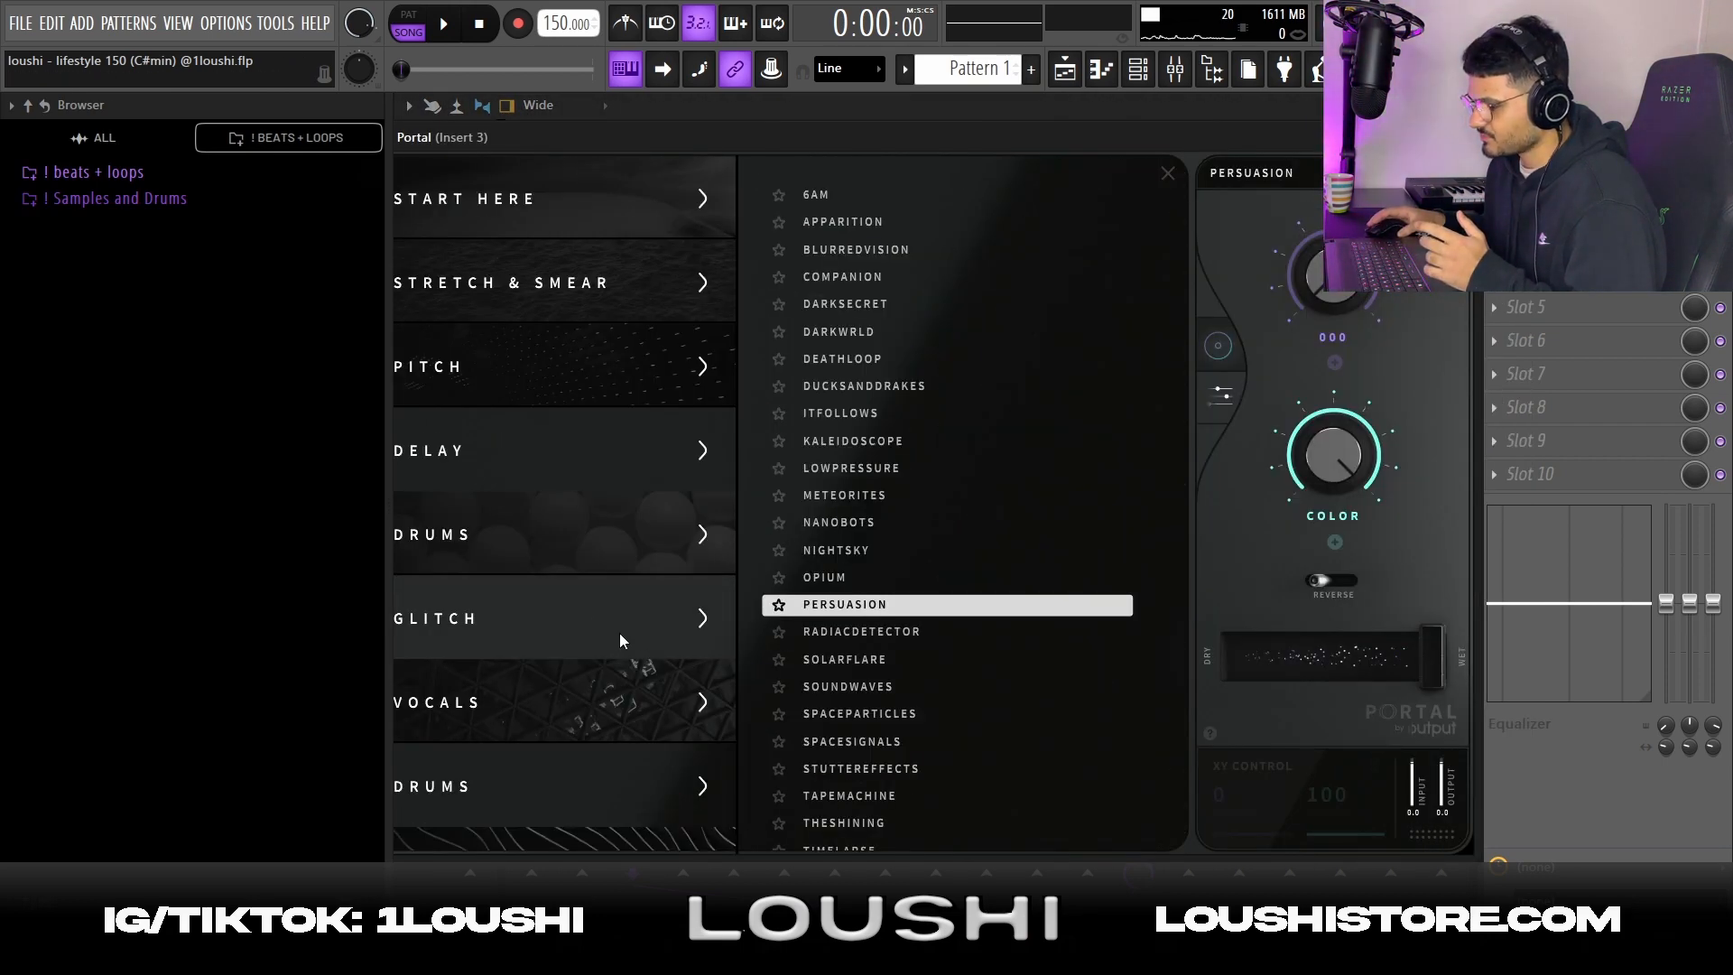
scroll(620, 641, down, 10)
scroll(637, 406, up, 4)
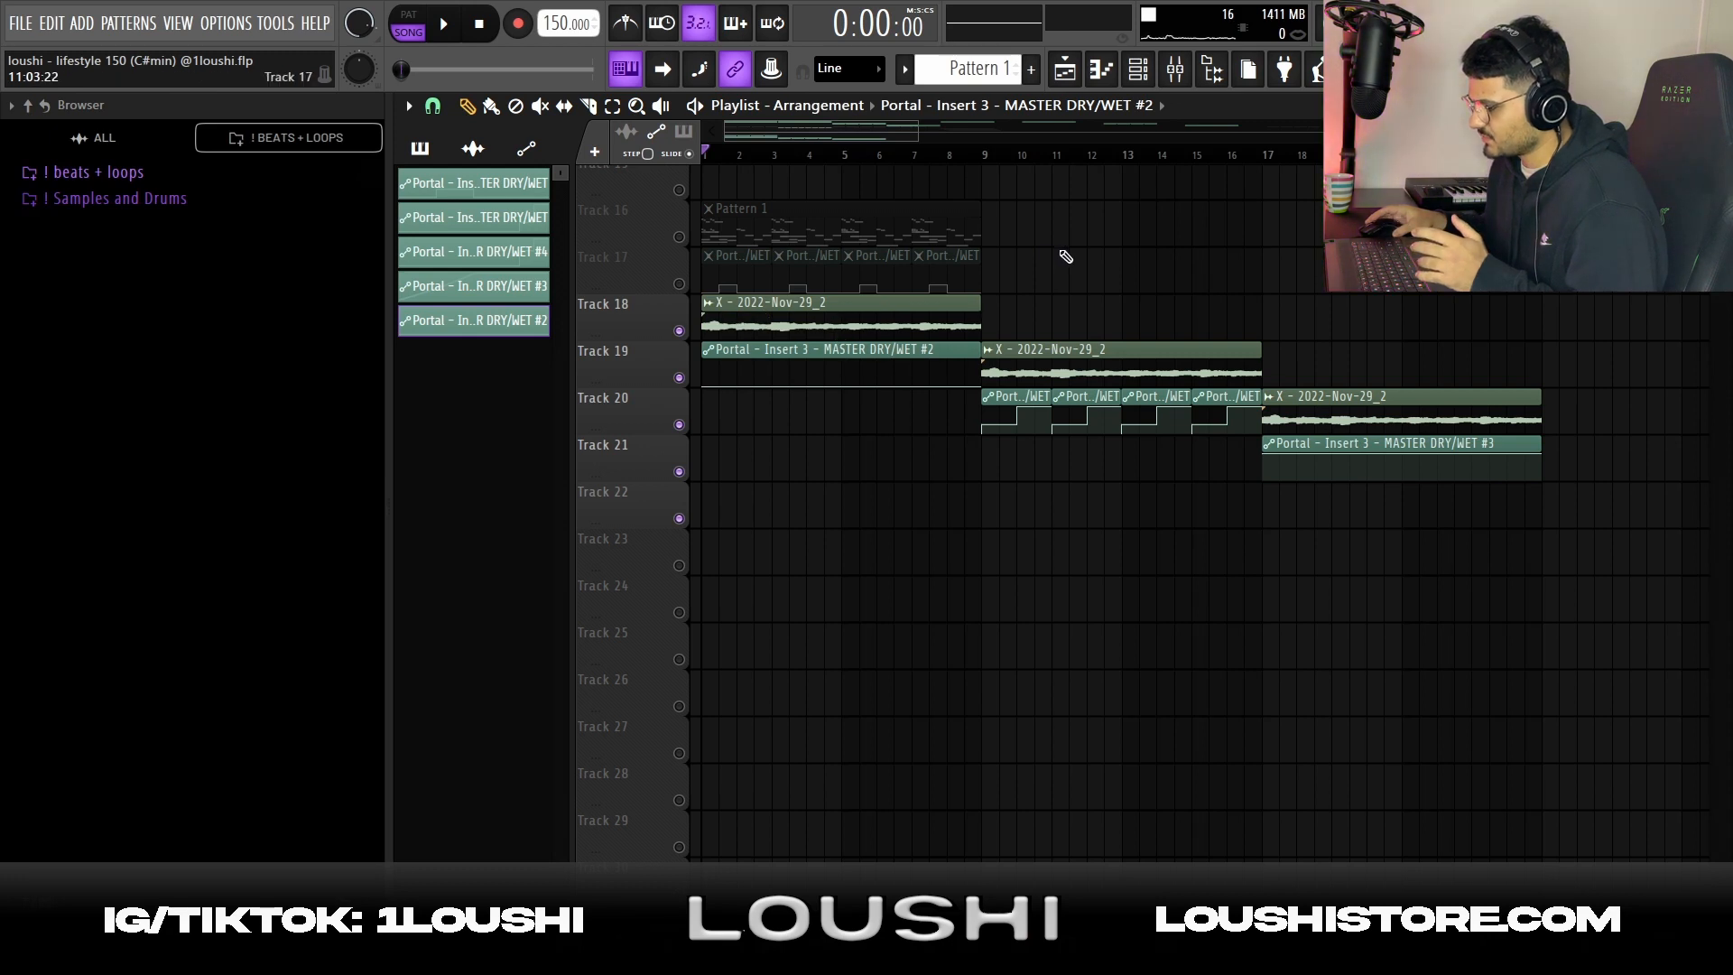
Play the first X - 2022-Nov-29_2 clip and highlight the Portal dry/wet automation clips under the second and third ones
scroll(965, 307, down, 1)
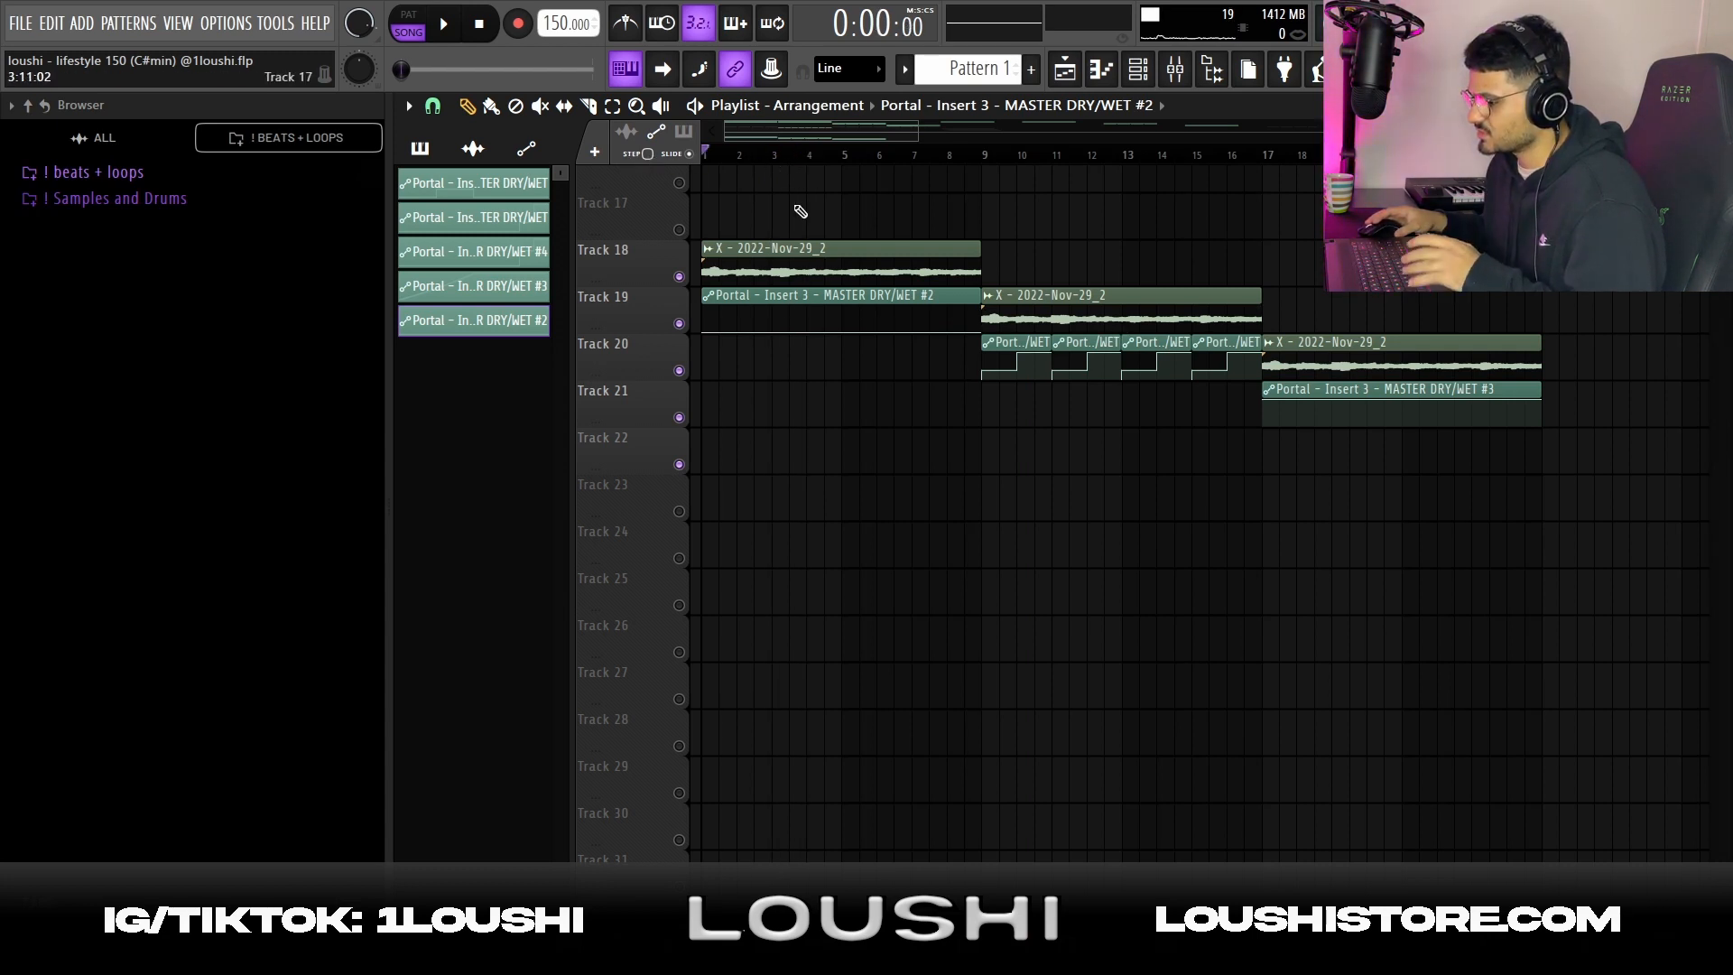
key(space)
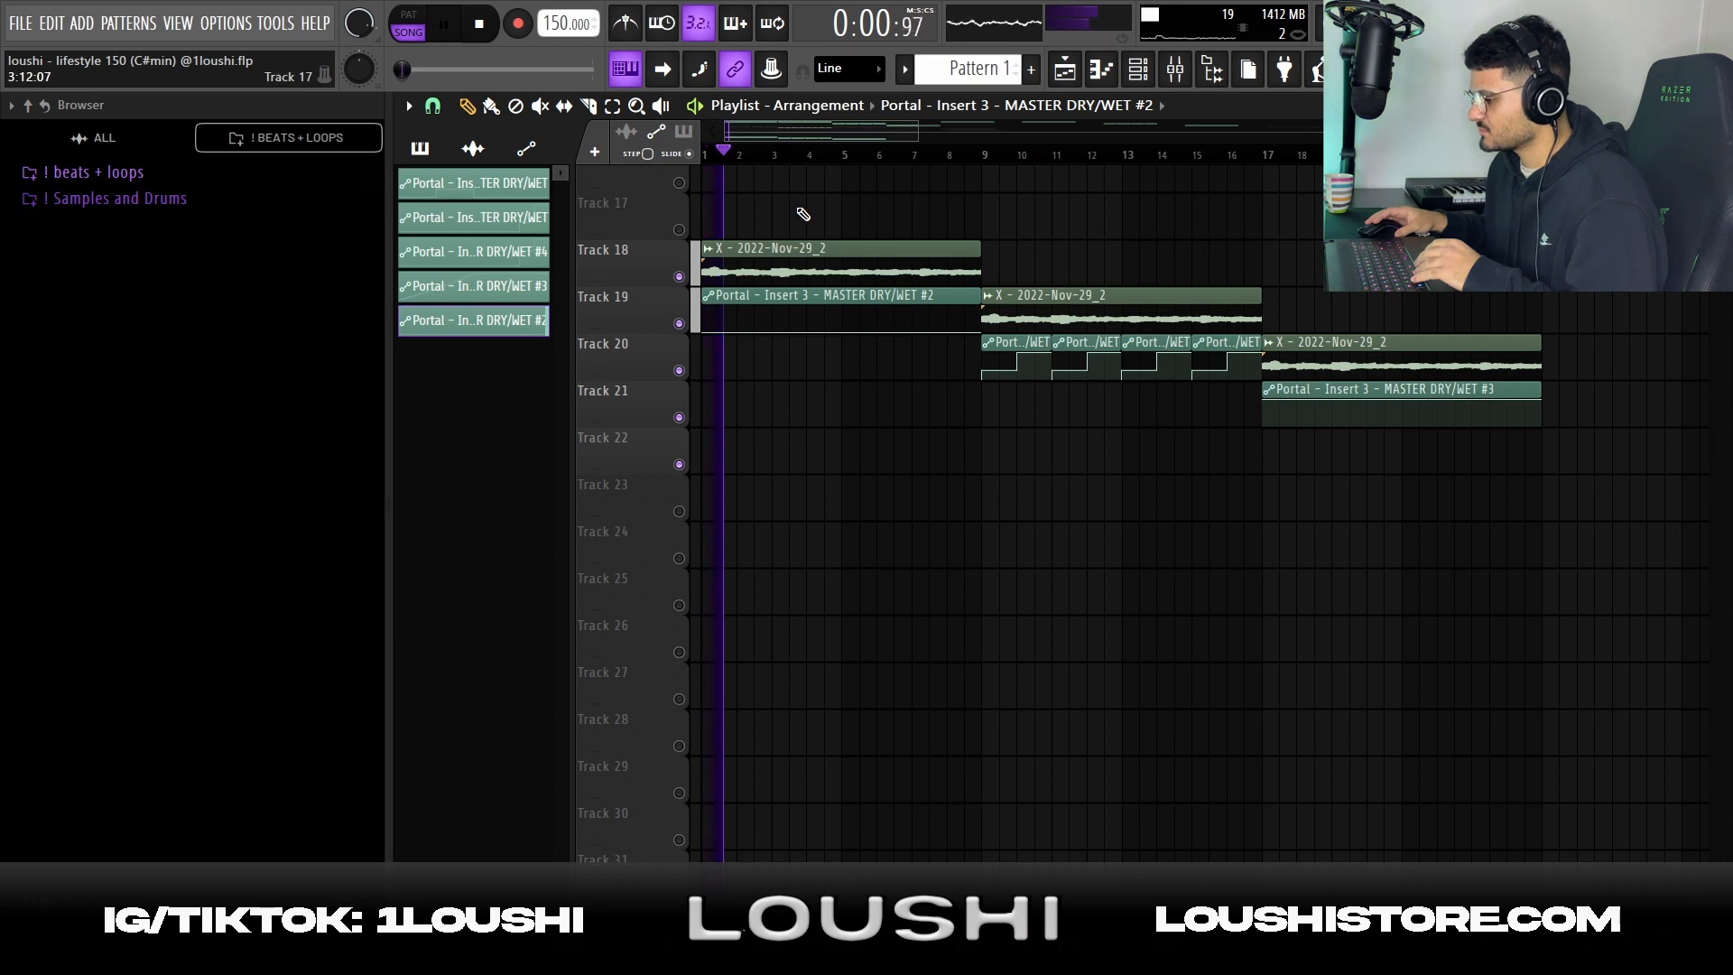
key(space)
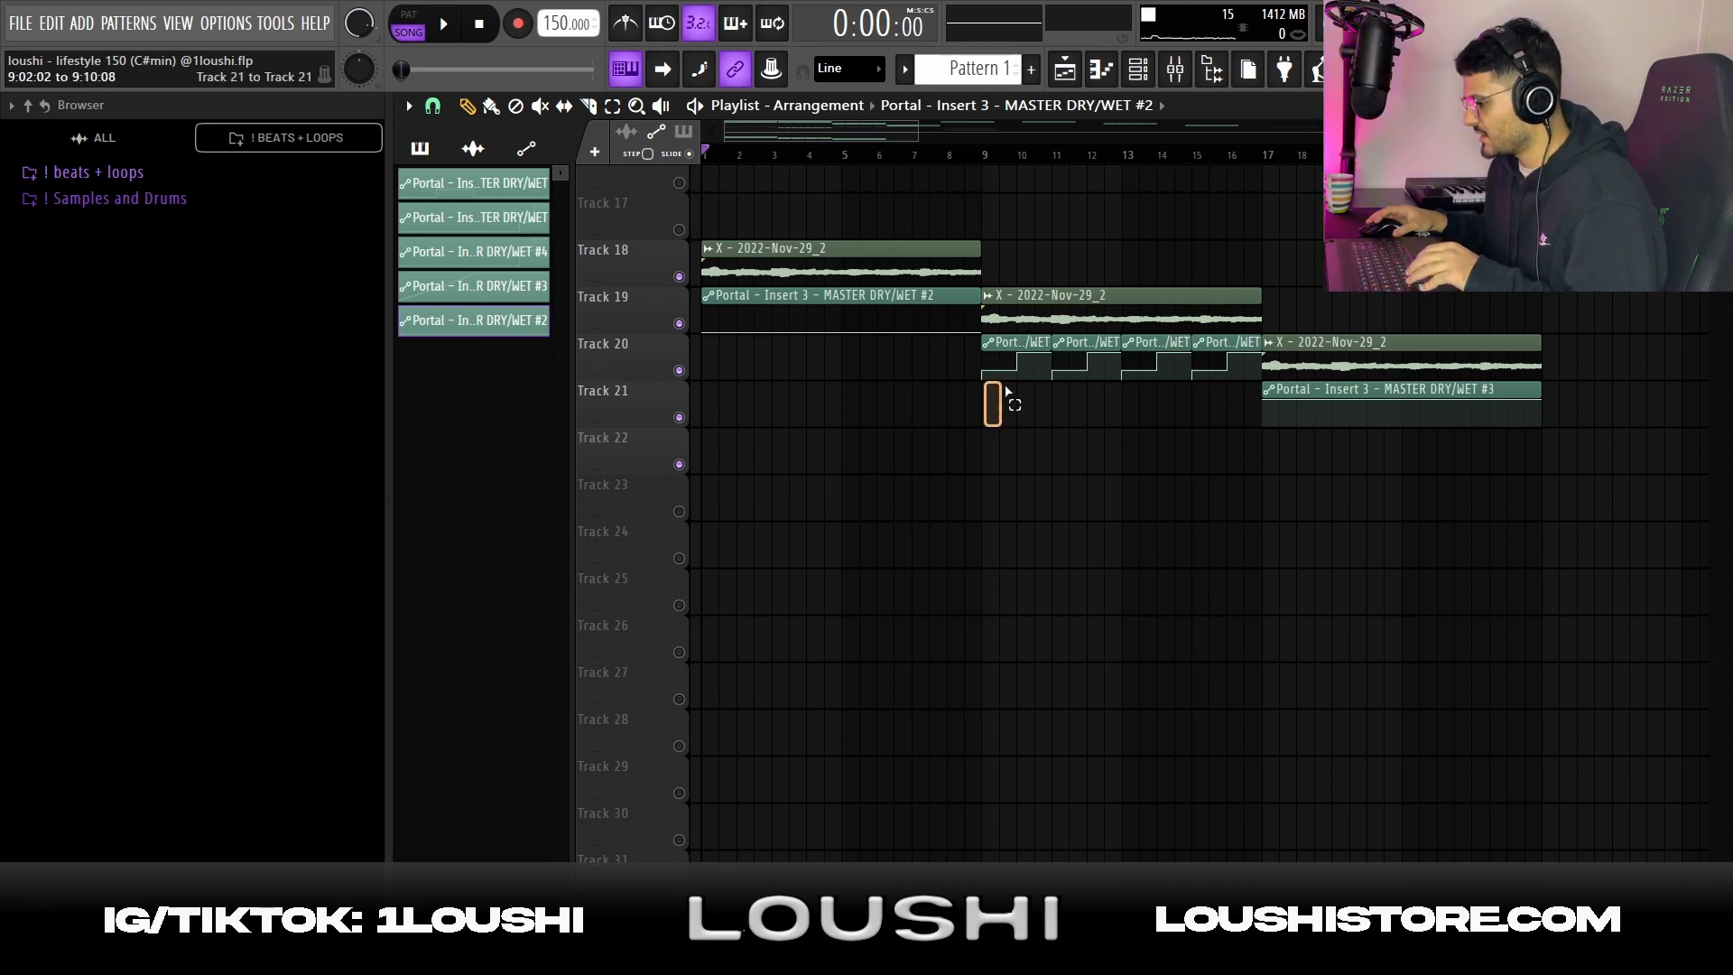
drag(1008, 392, 1236, 386)
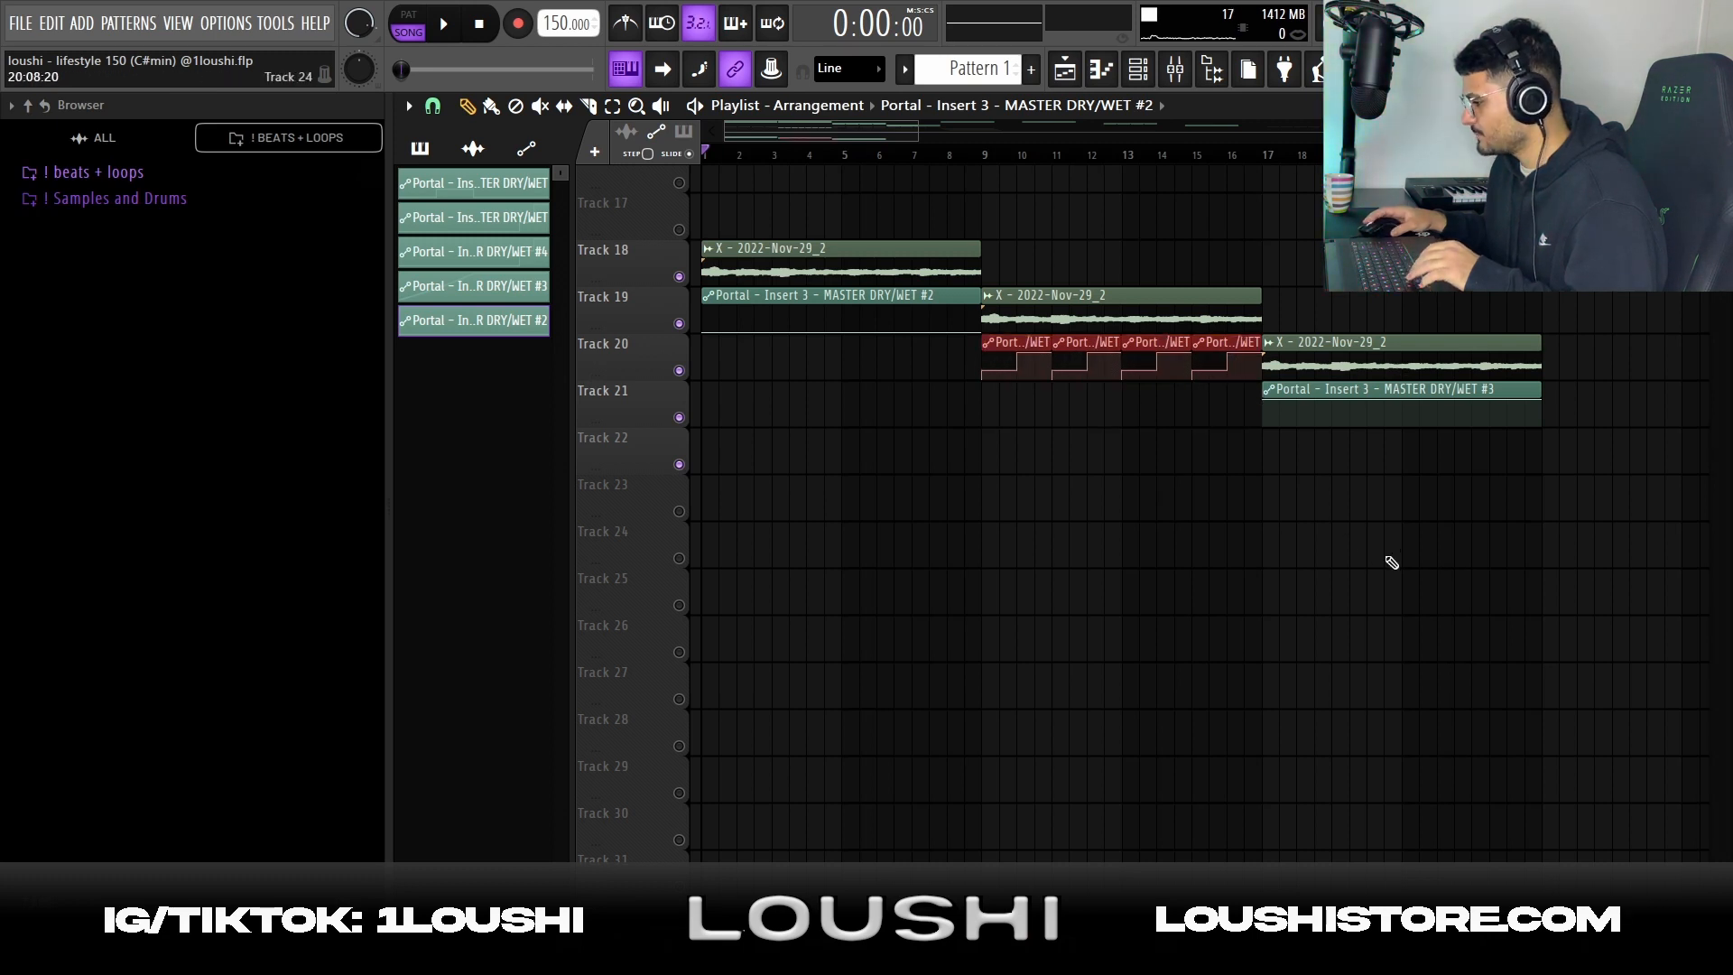
click(1411, 497)
drag(1602, 478, 1228, 399)
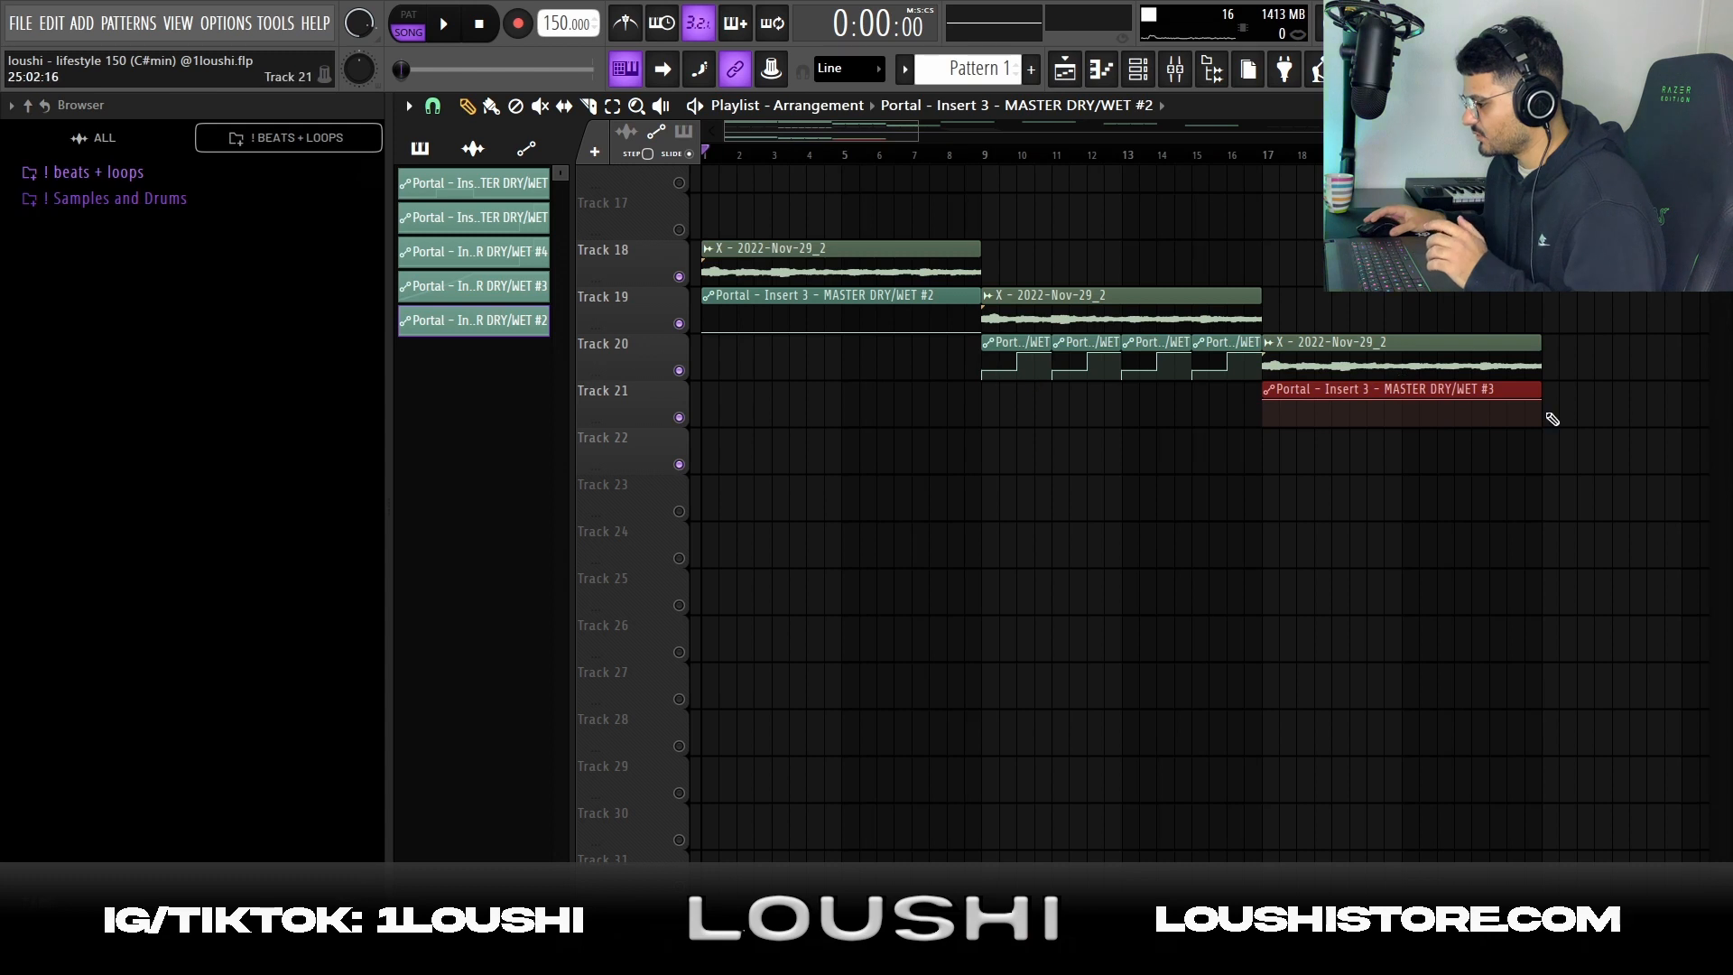
Play the second X - 2022-Nov-29_2 clip from bar 9 and the third from bar 17 to compare their Portal automation
drag(864, 156, 983, 199)
key(space)
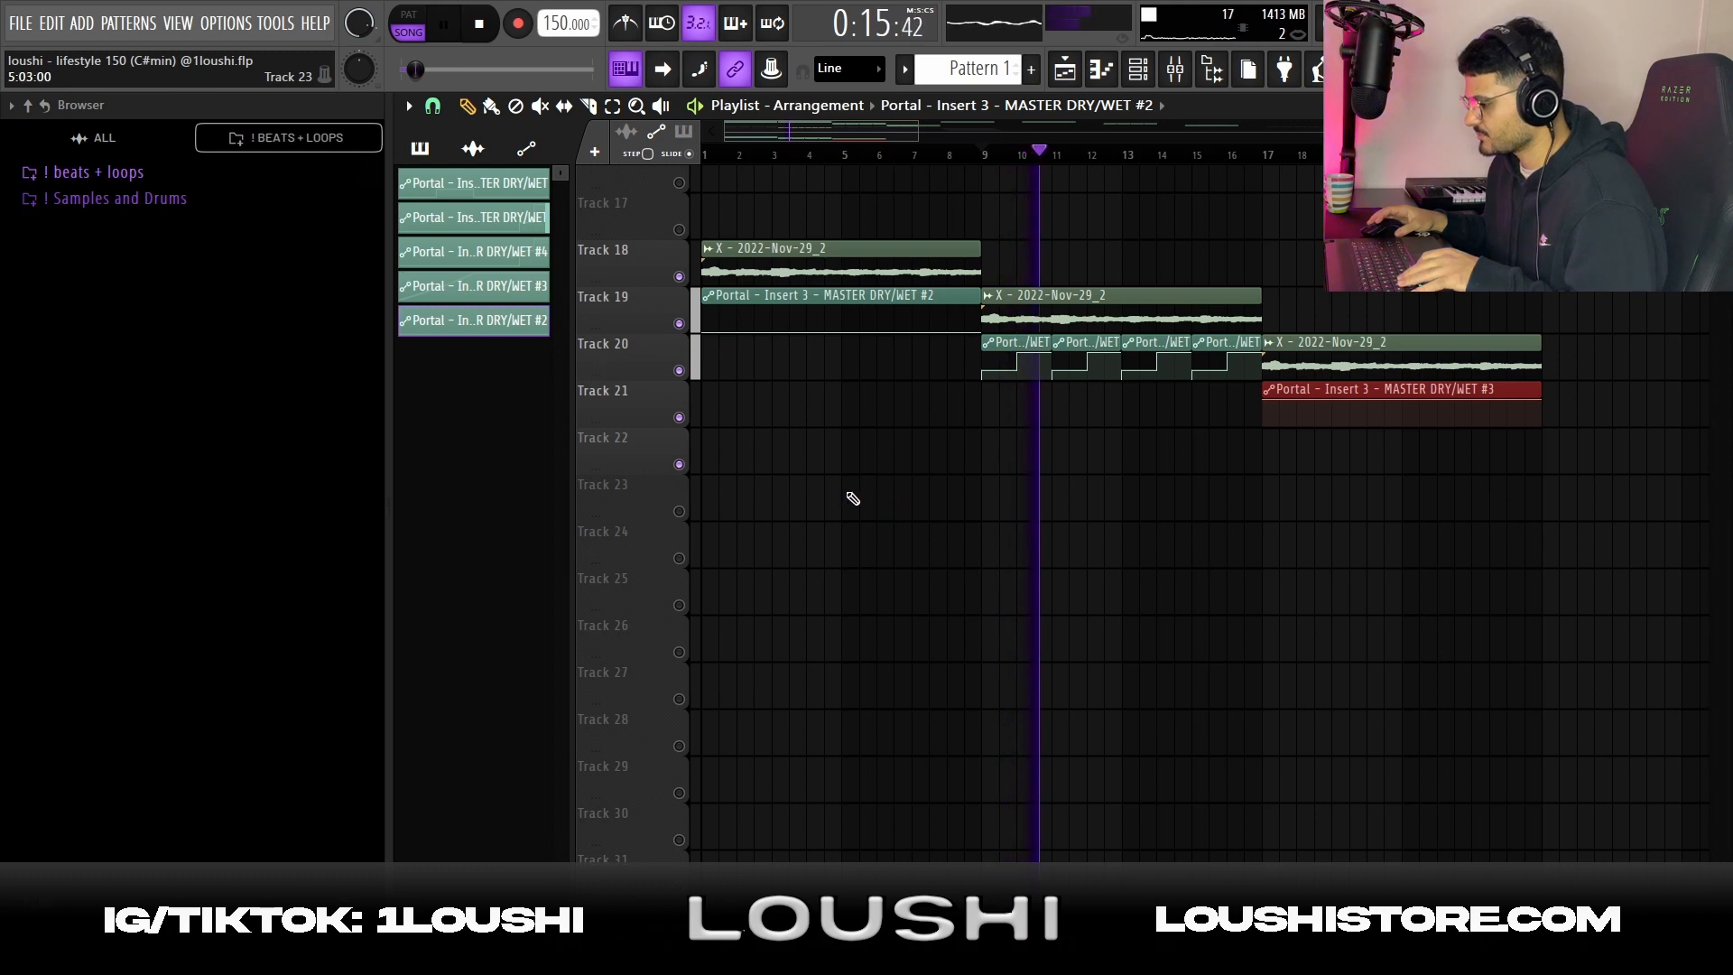
ctrl+click(1289, 542)
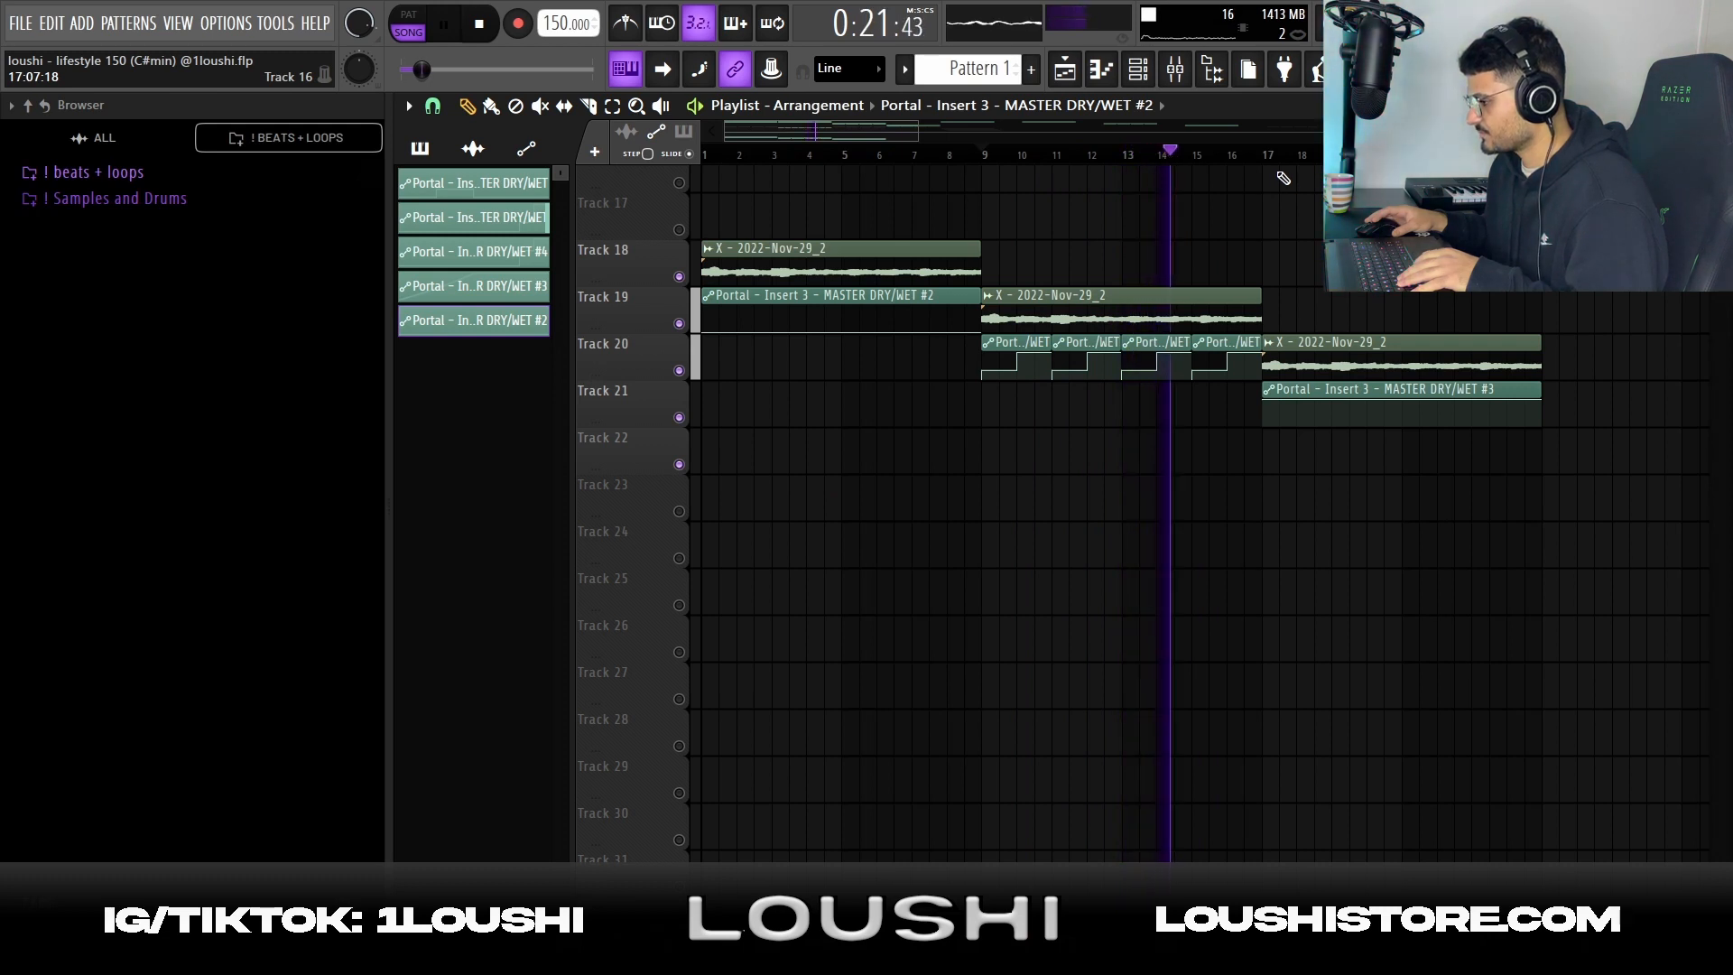
key(space)
click(1271, 155)
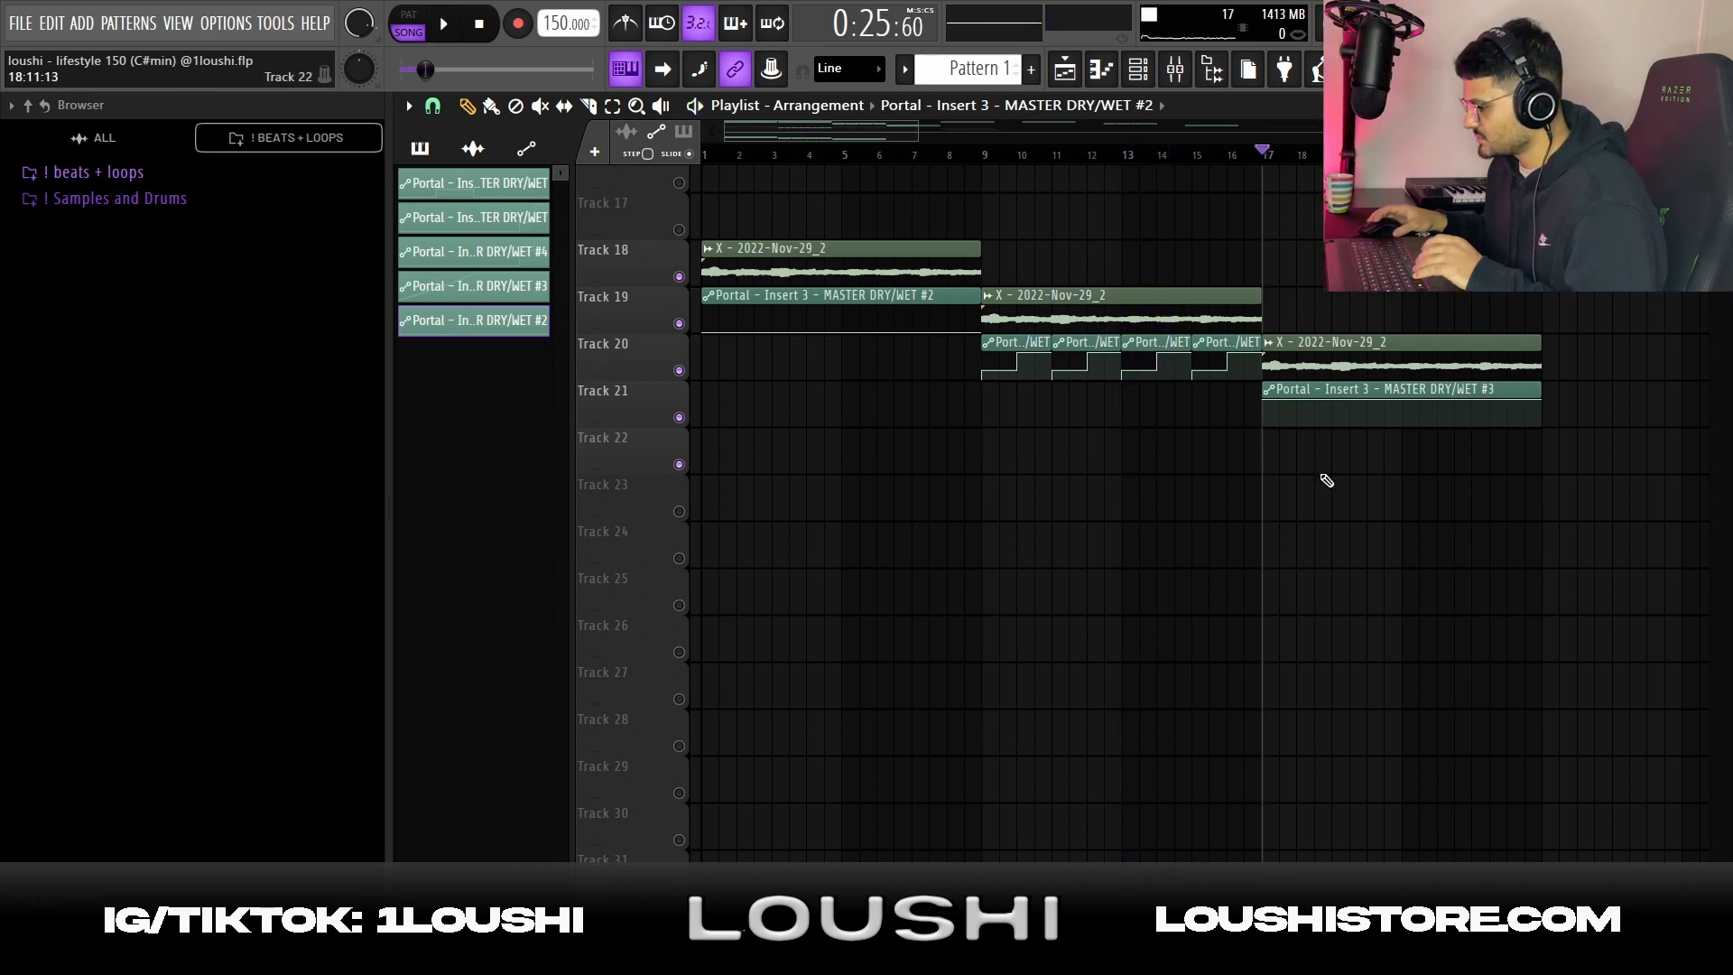
key(space)
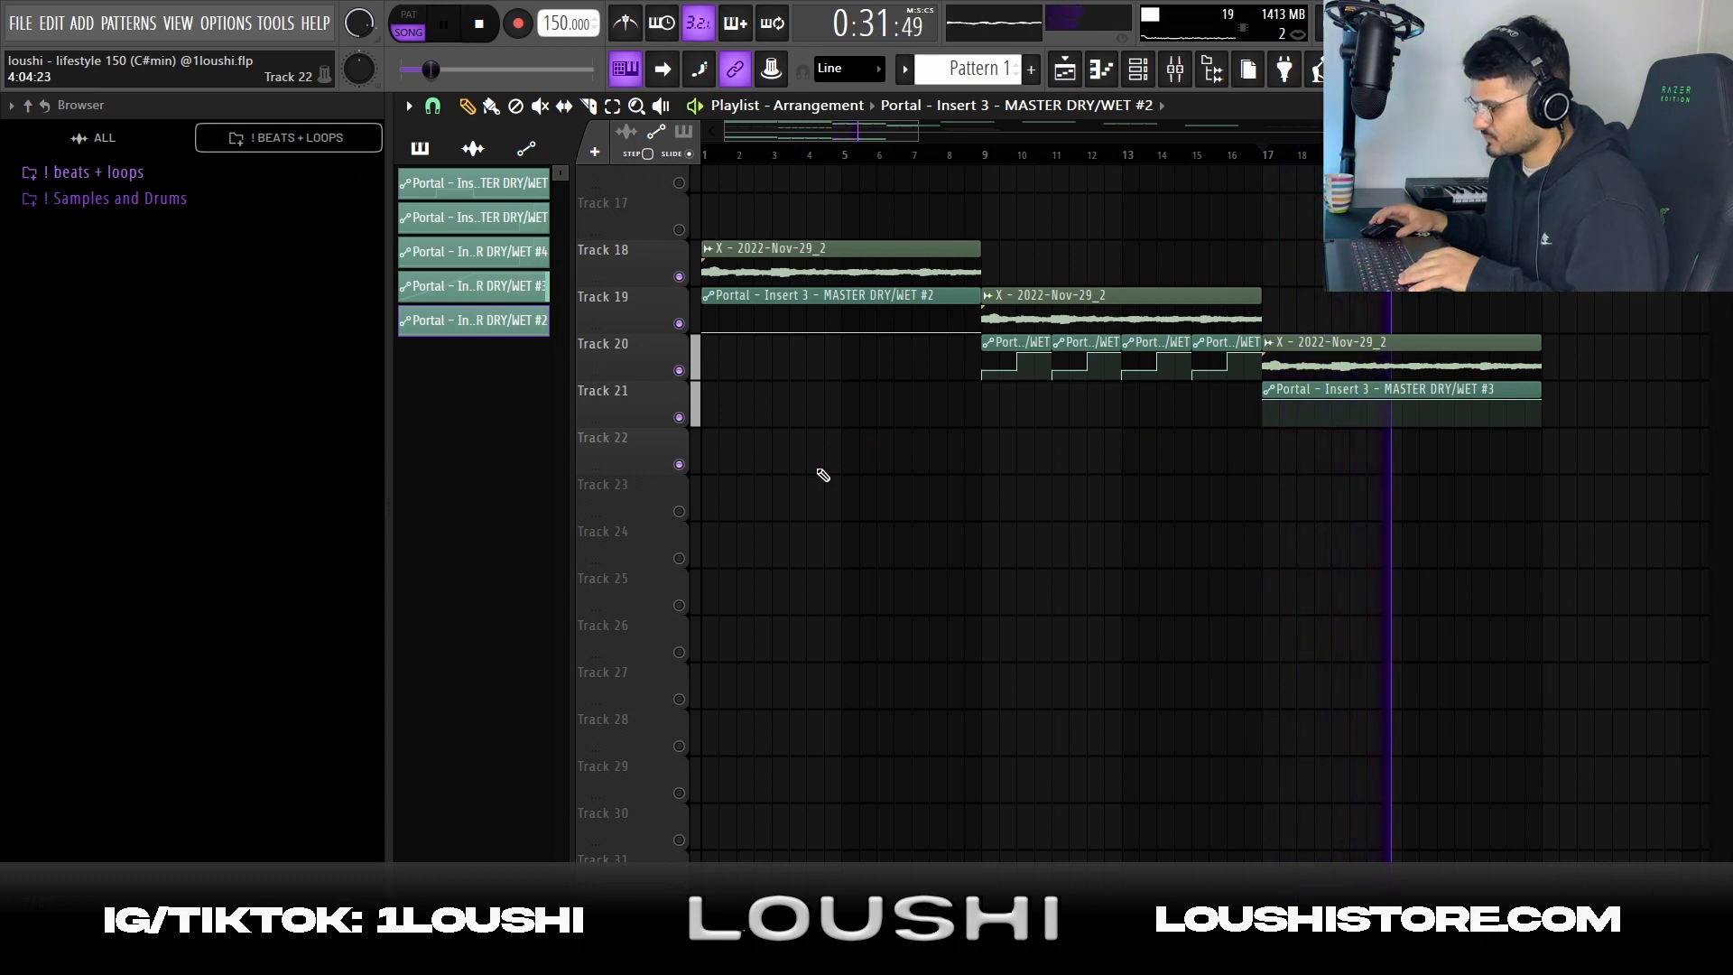
Duplicate the first audio clip and its Portal automation into bars 9 to 16, with the following clips shifted eight bars later
drag(752, 273, 1032, 272)
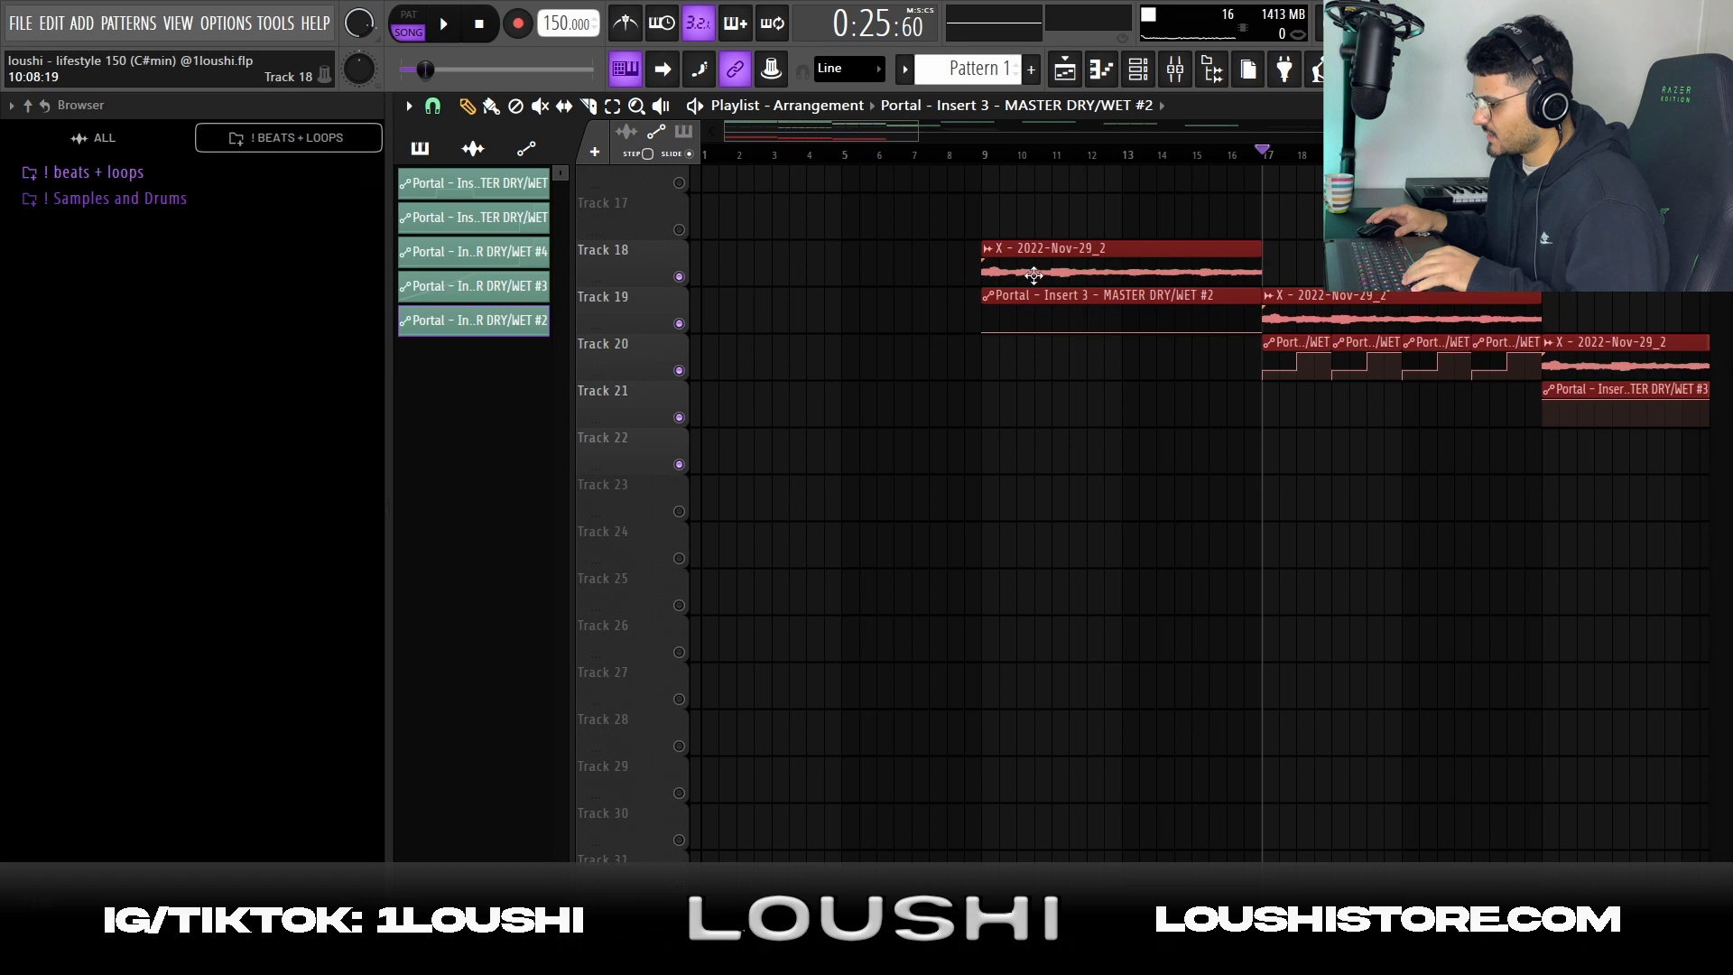
drag(1108, 410, 757, 253)
drag(882, 193, 1123, 424)
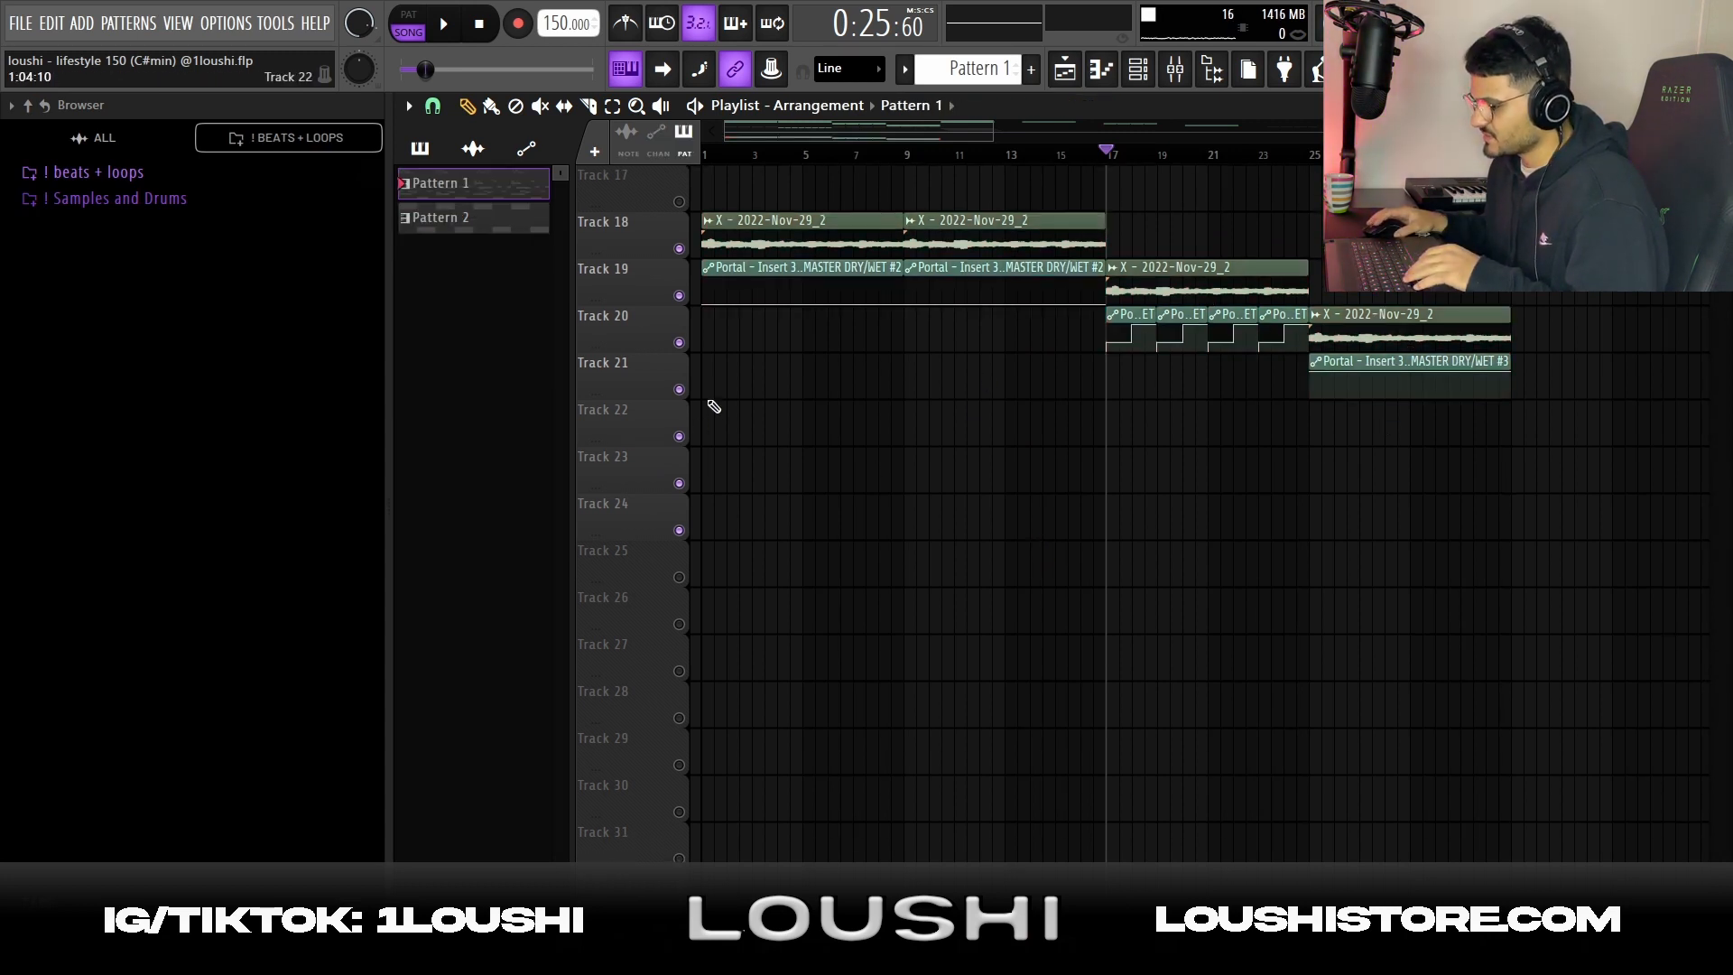
Open the Serum #2 melody and its synth, and choose the Lead - Simple and cool preset from the Void Serum Bank
drag(713, 407, 757, 430)
double_click(752, 421)
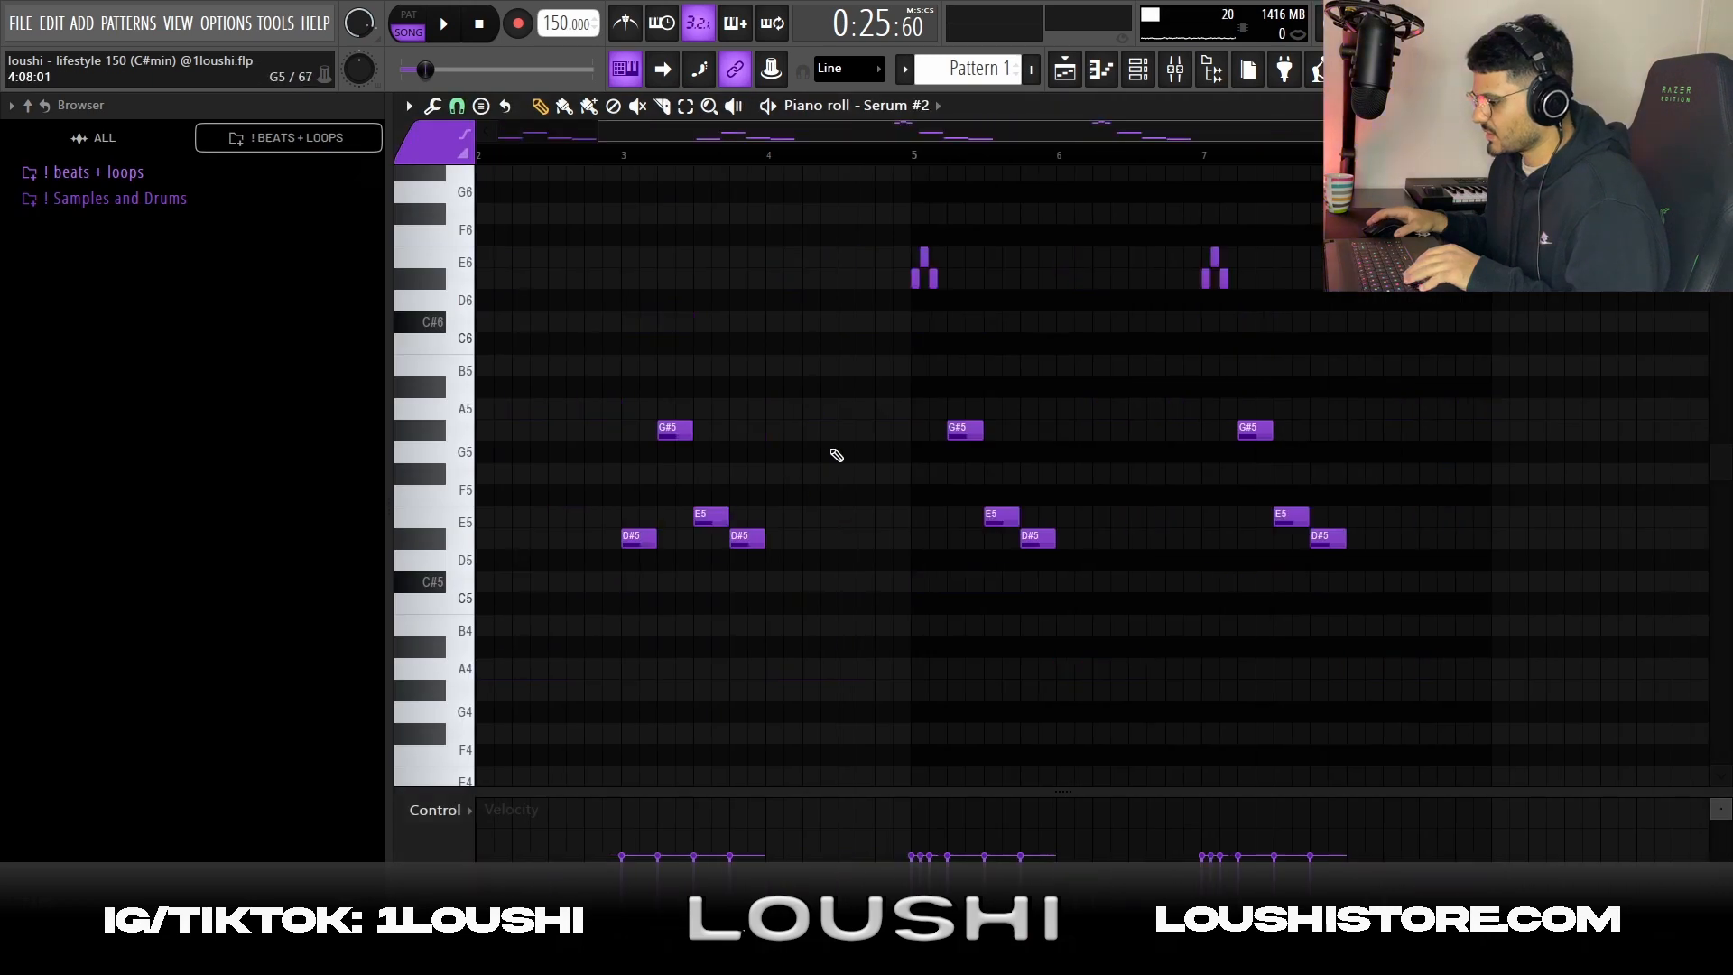
click(1138, 72)
click(758, 340)
click(1083, 420)
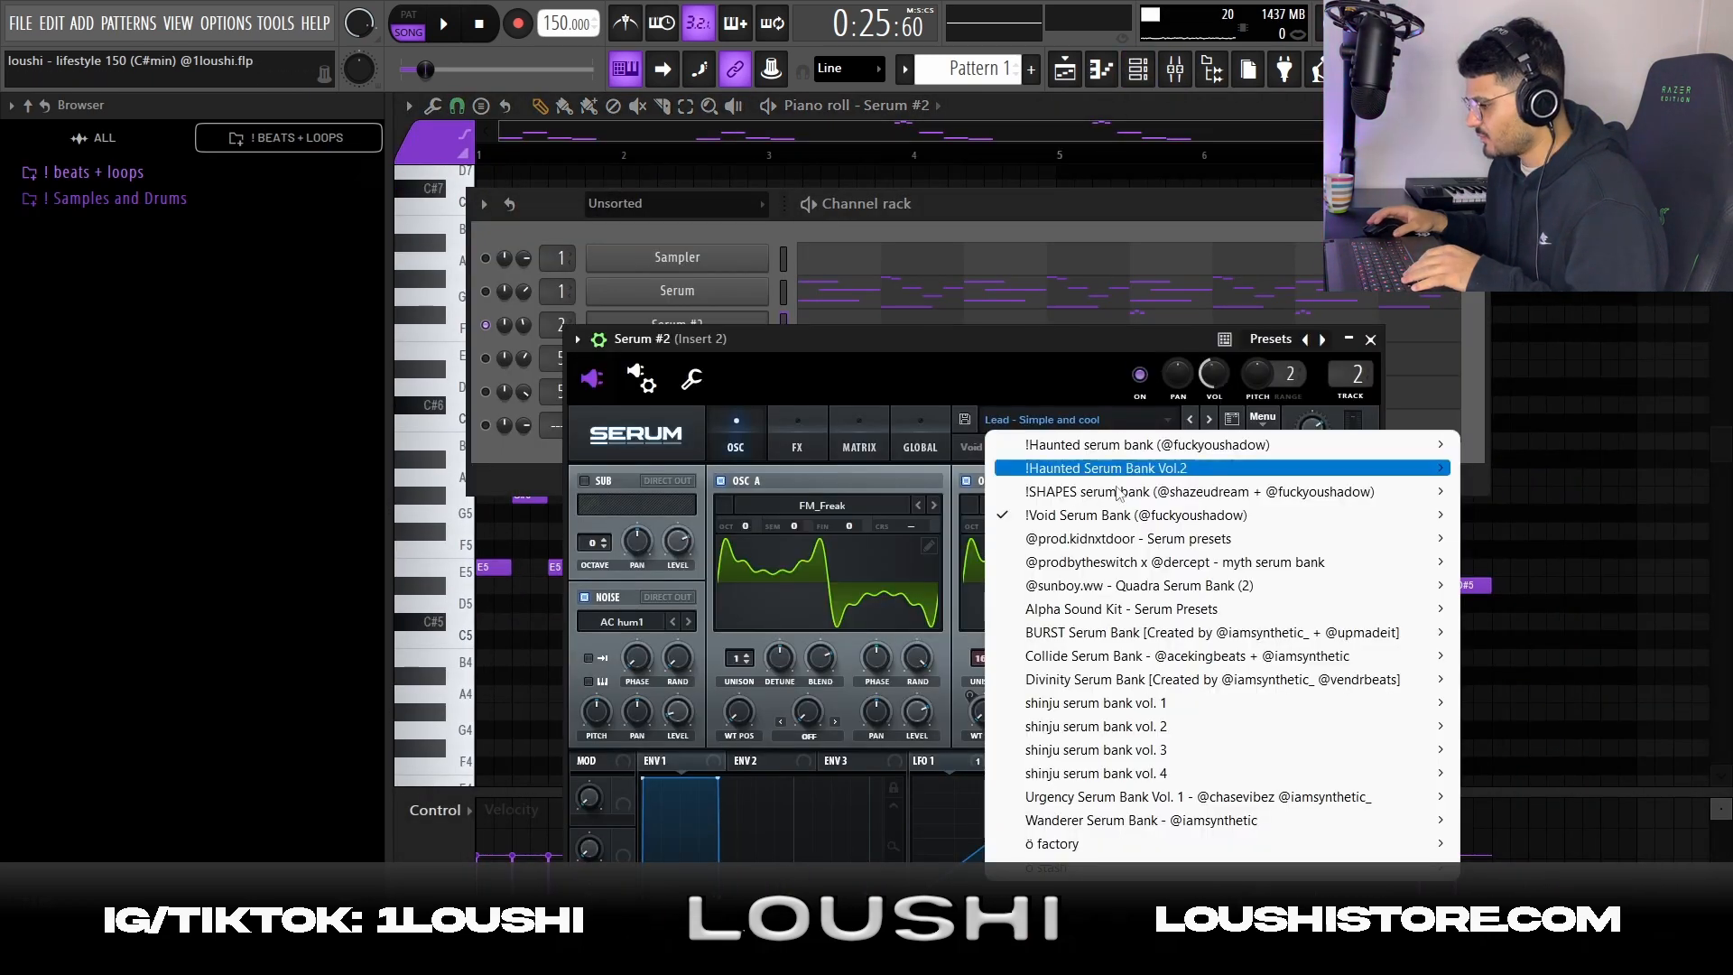
mouse_move(1115, 521)
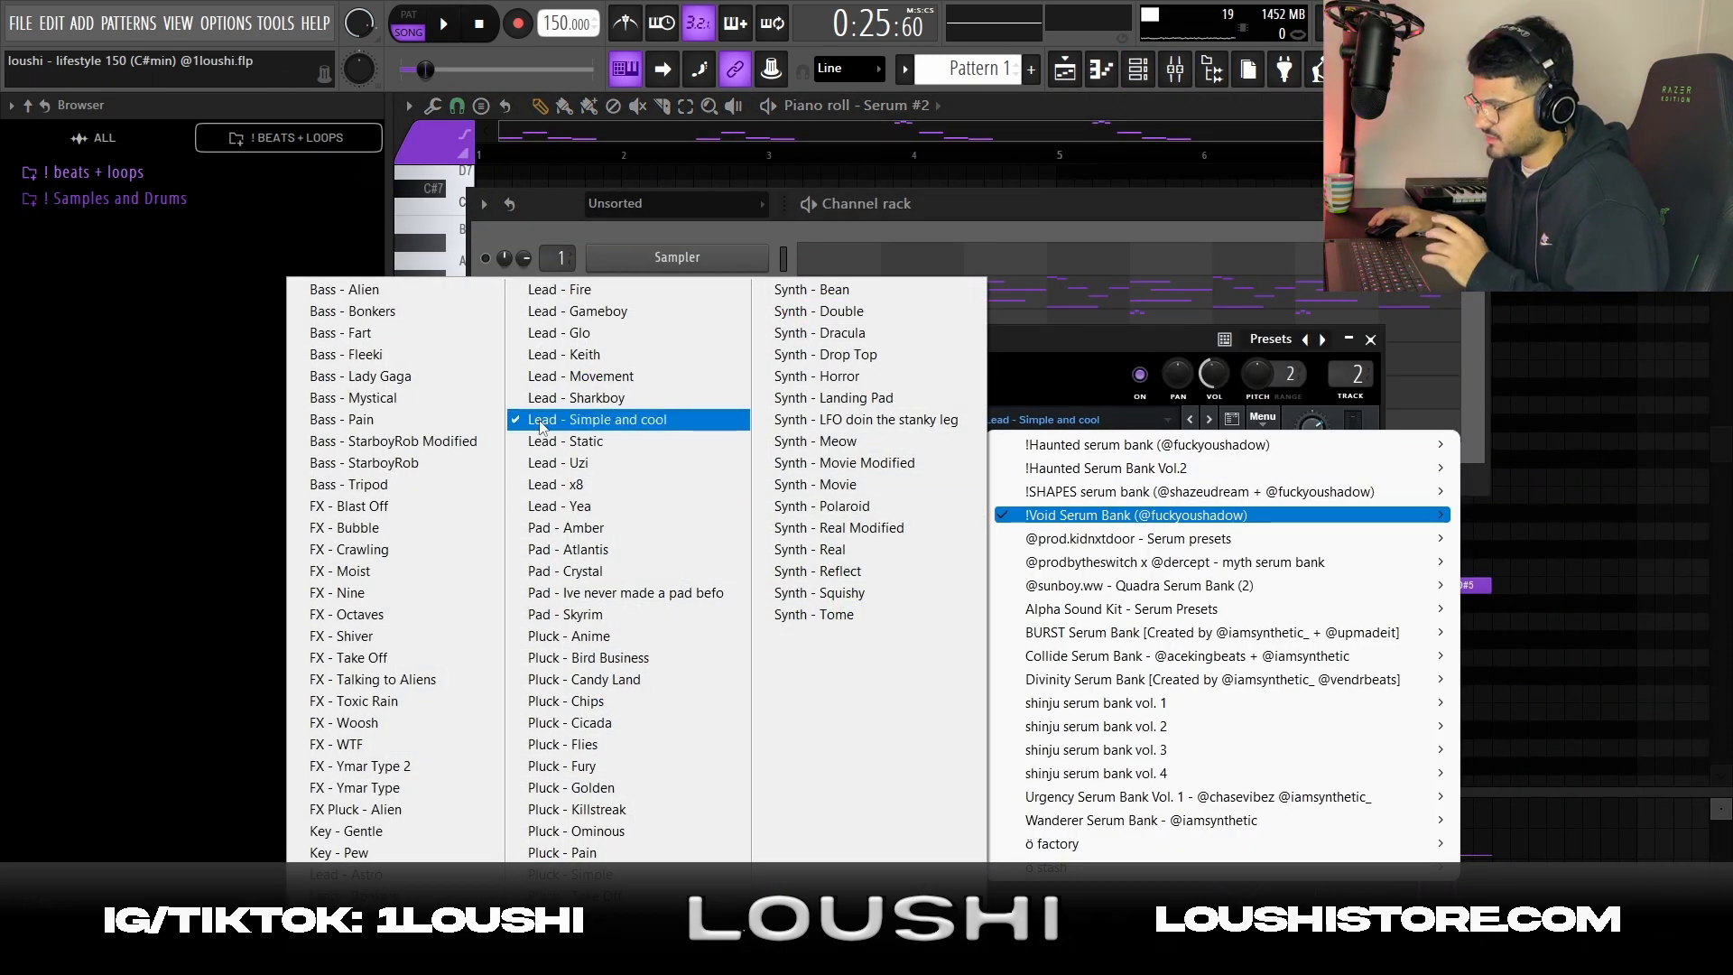
click(627, 421)
Highlight the Serum #2 notes in bars 5 to 8, clear the selection and play the melody from bar 5
scroll(631, 433, down, 2)
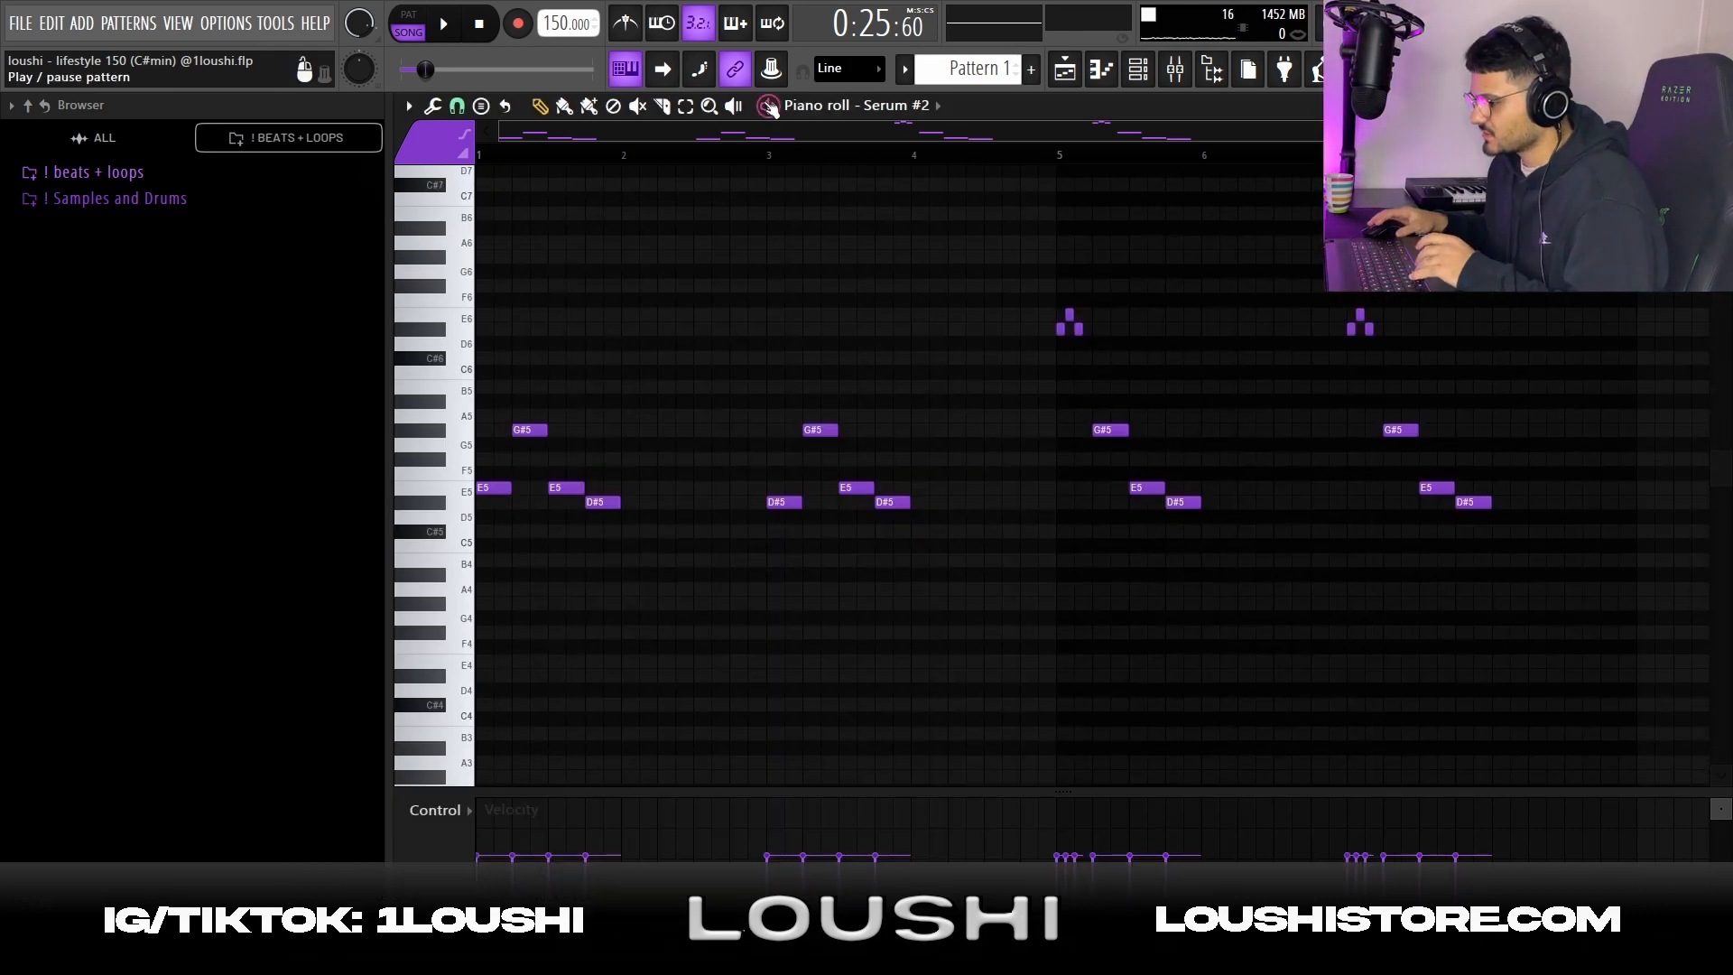
drag(1058, 280, 1502, 539)
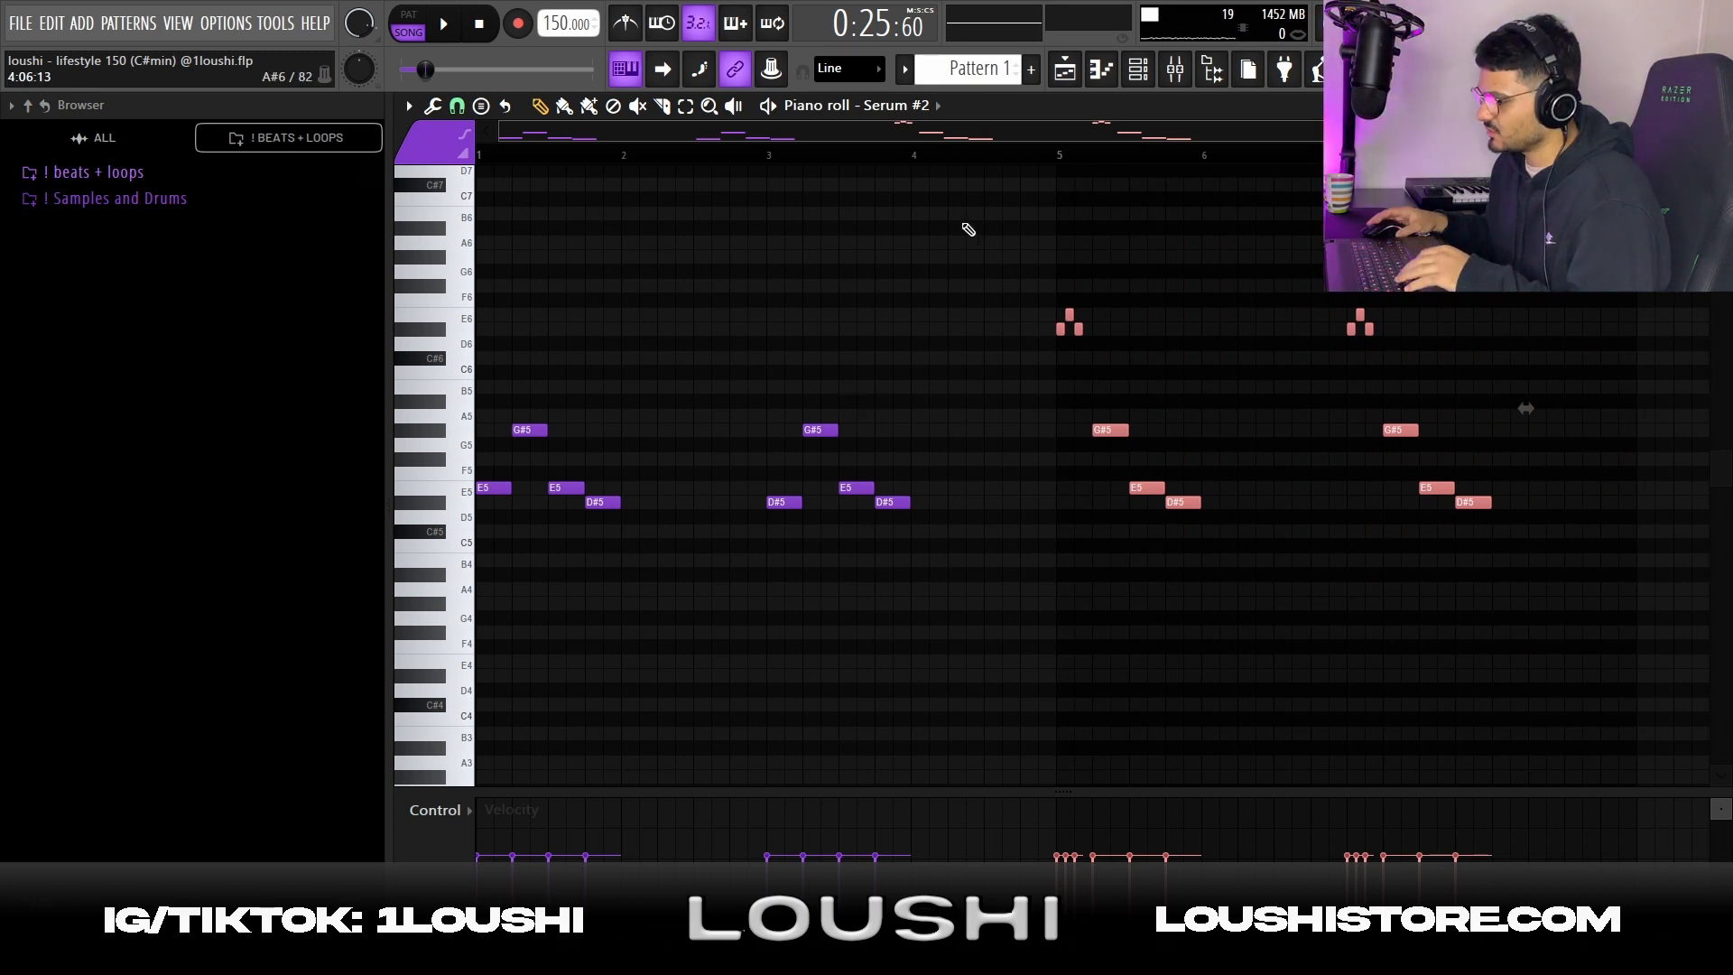
key(ctrl+d)
click(1060, 160)
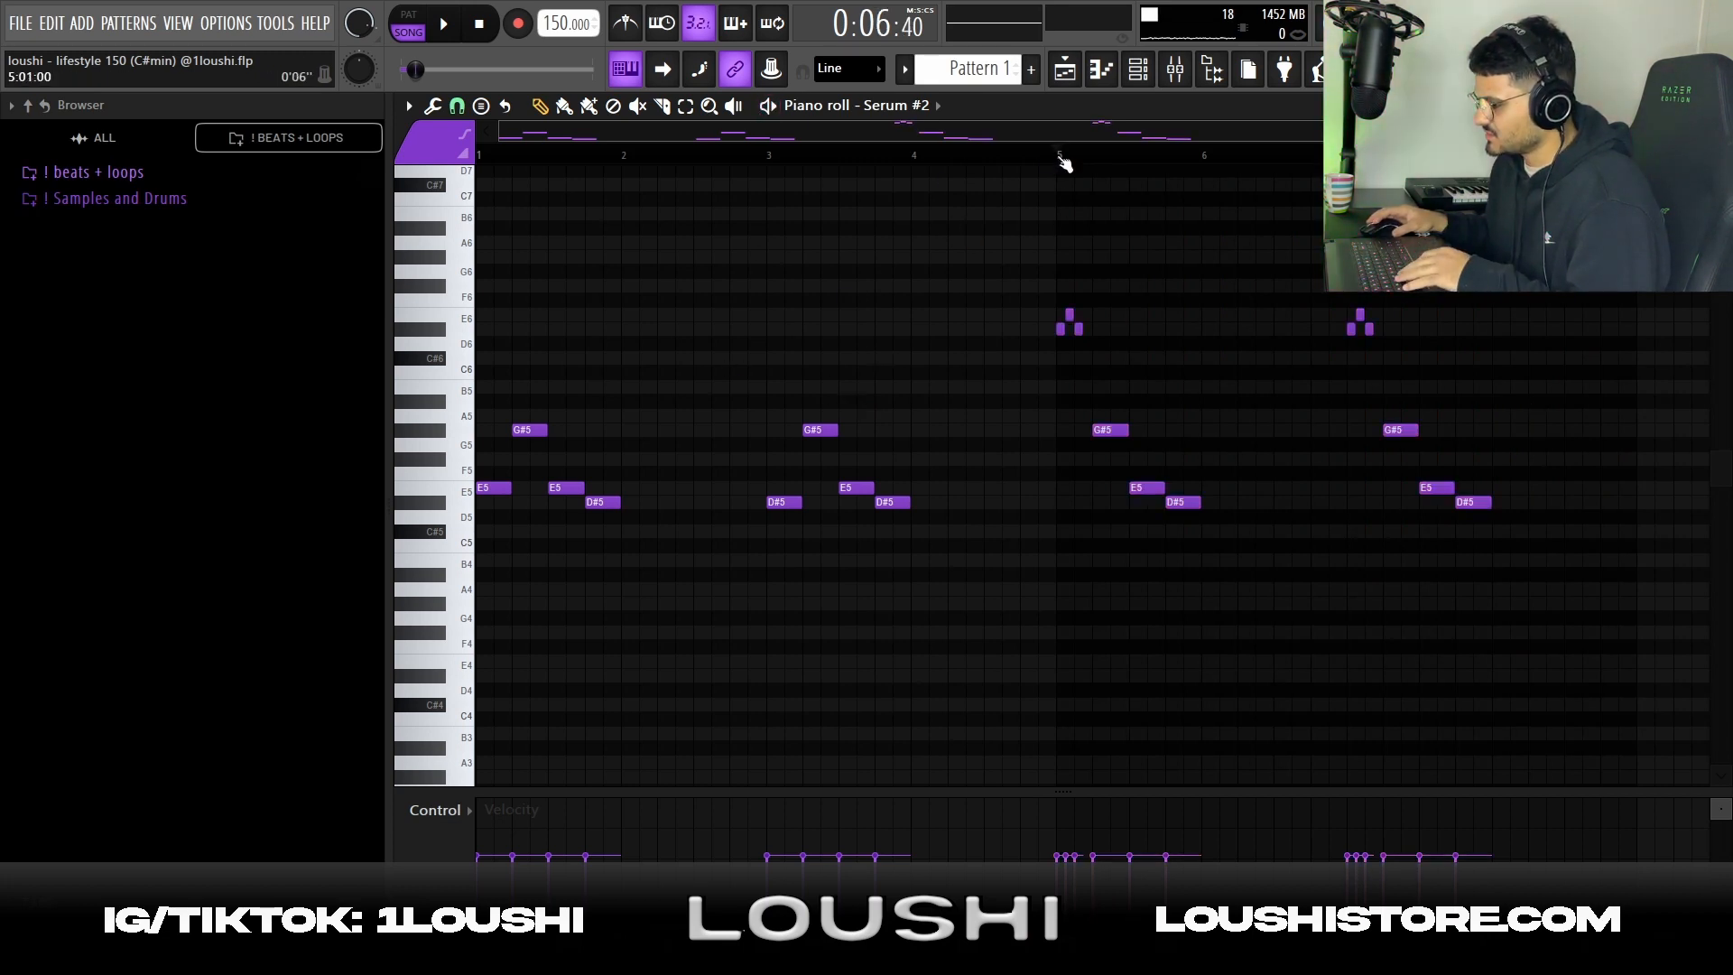
key(space)
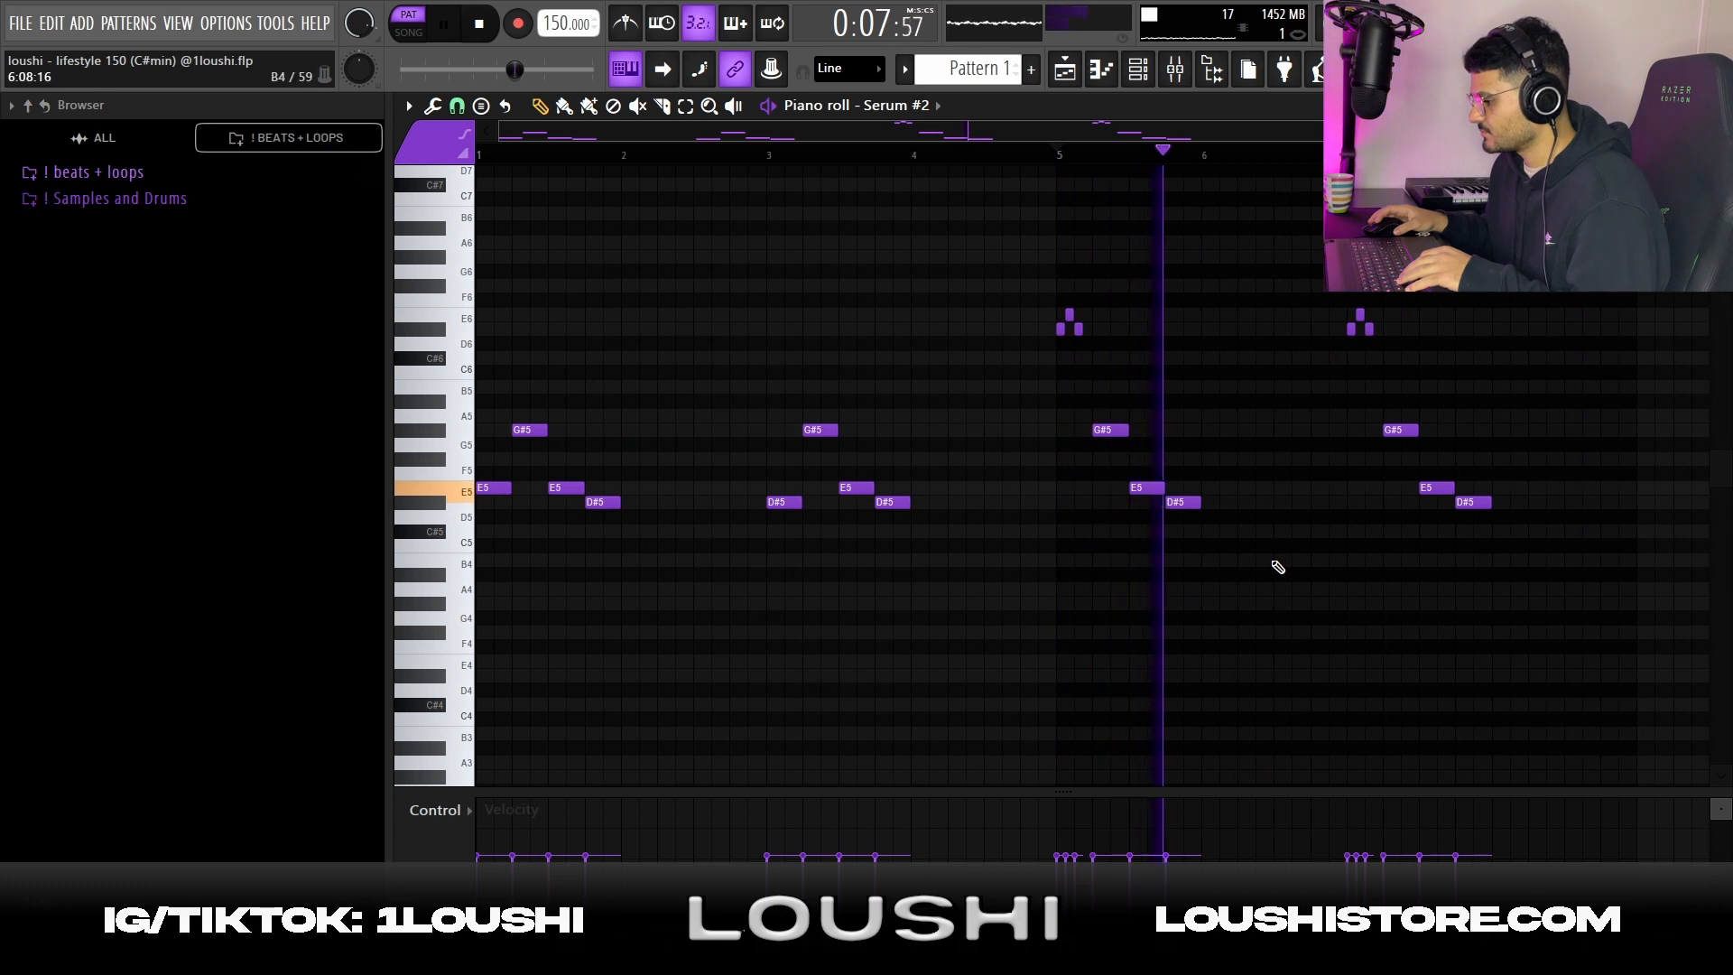
key(space)
key(space)
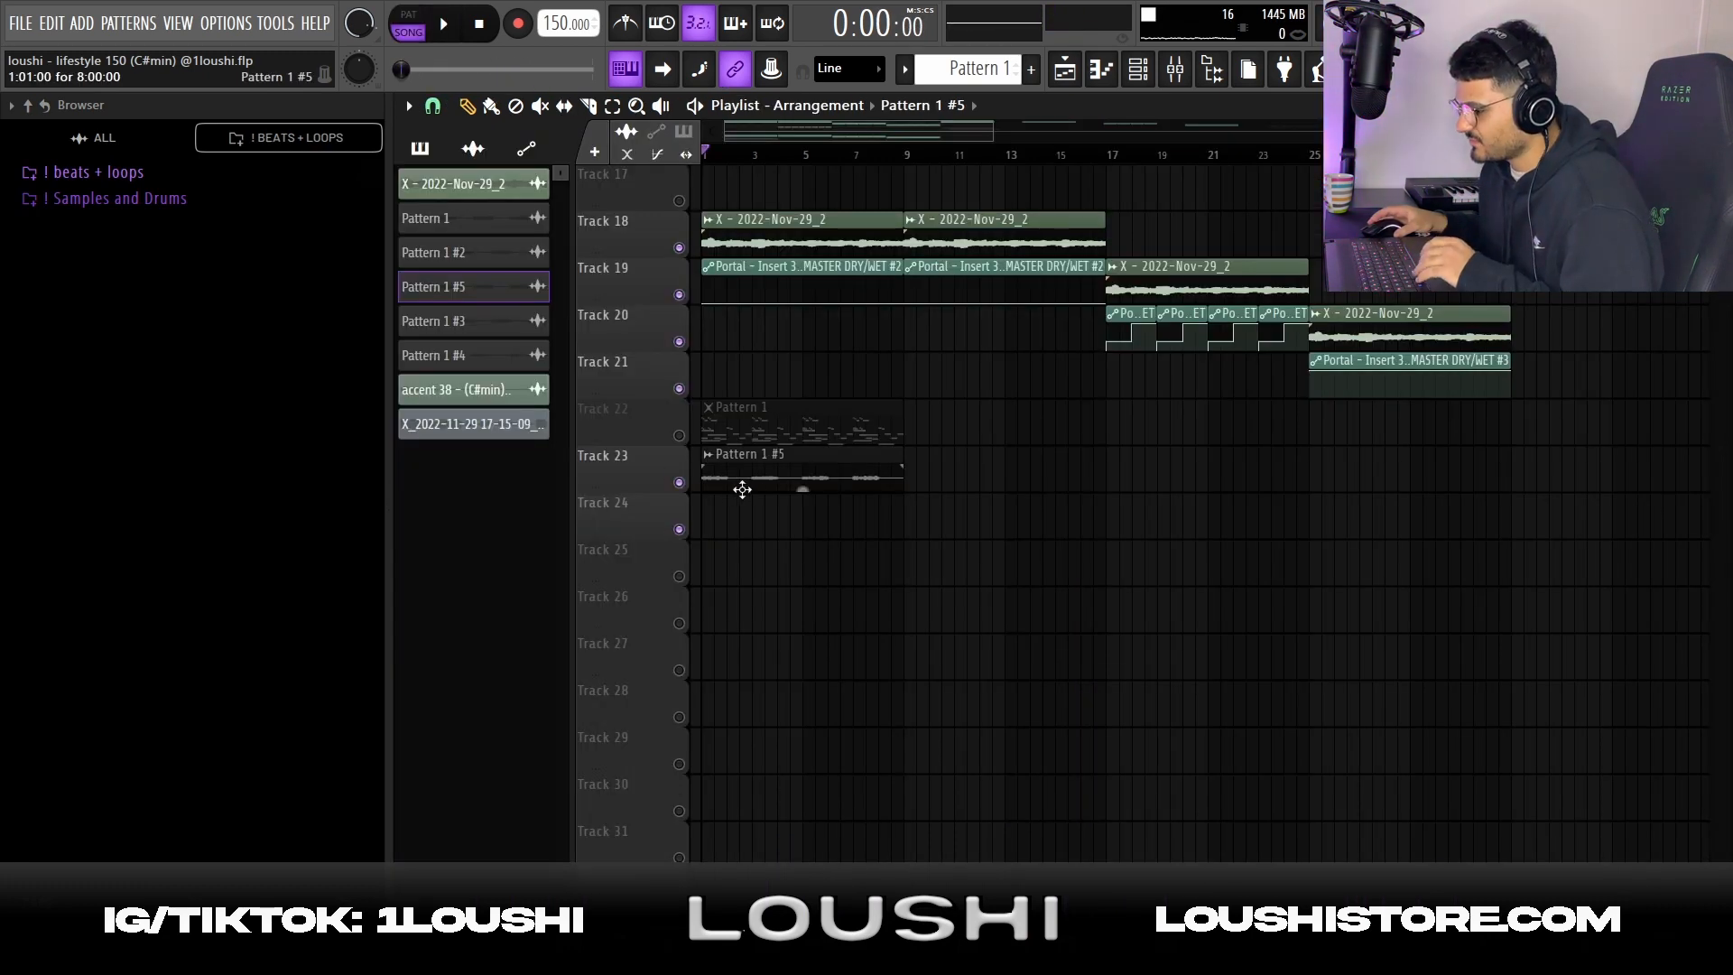
Solo the Pattern 1 #5 clip's track and inspect Parametric EQ 2 and ValhallaVintageVerb on mixer Insert 4
right_click(678, 482)
key(space)
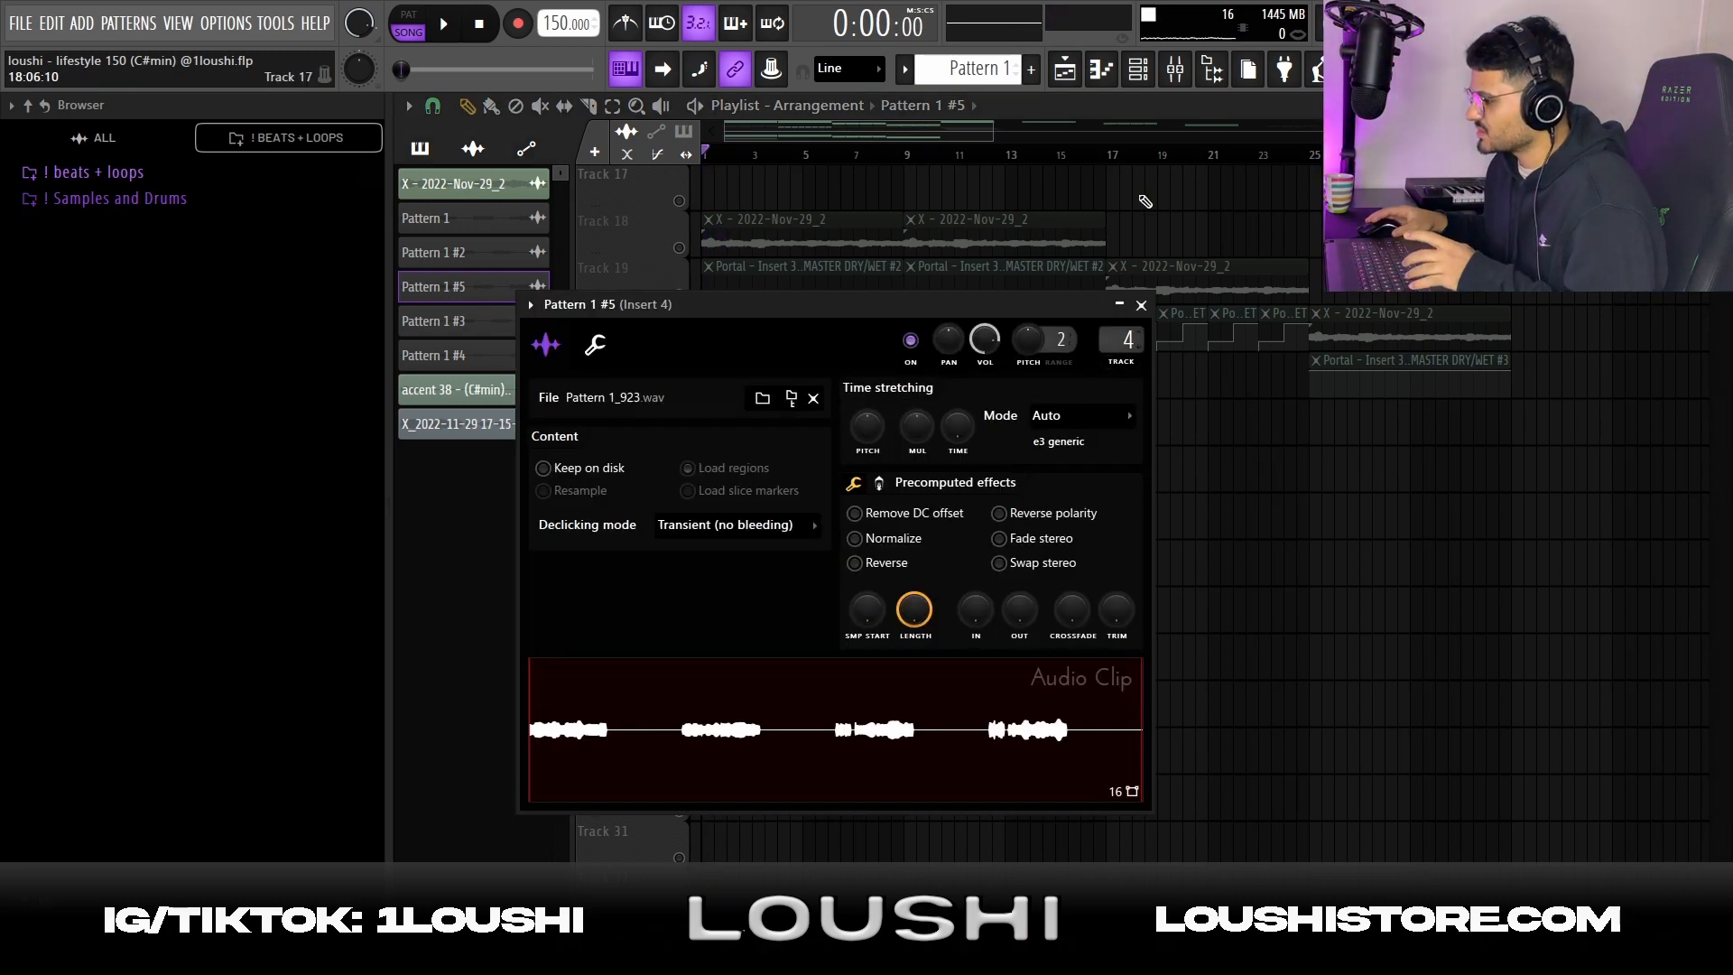
click(1178, 77)
click(1553, 177)
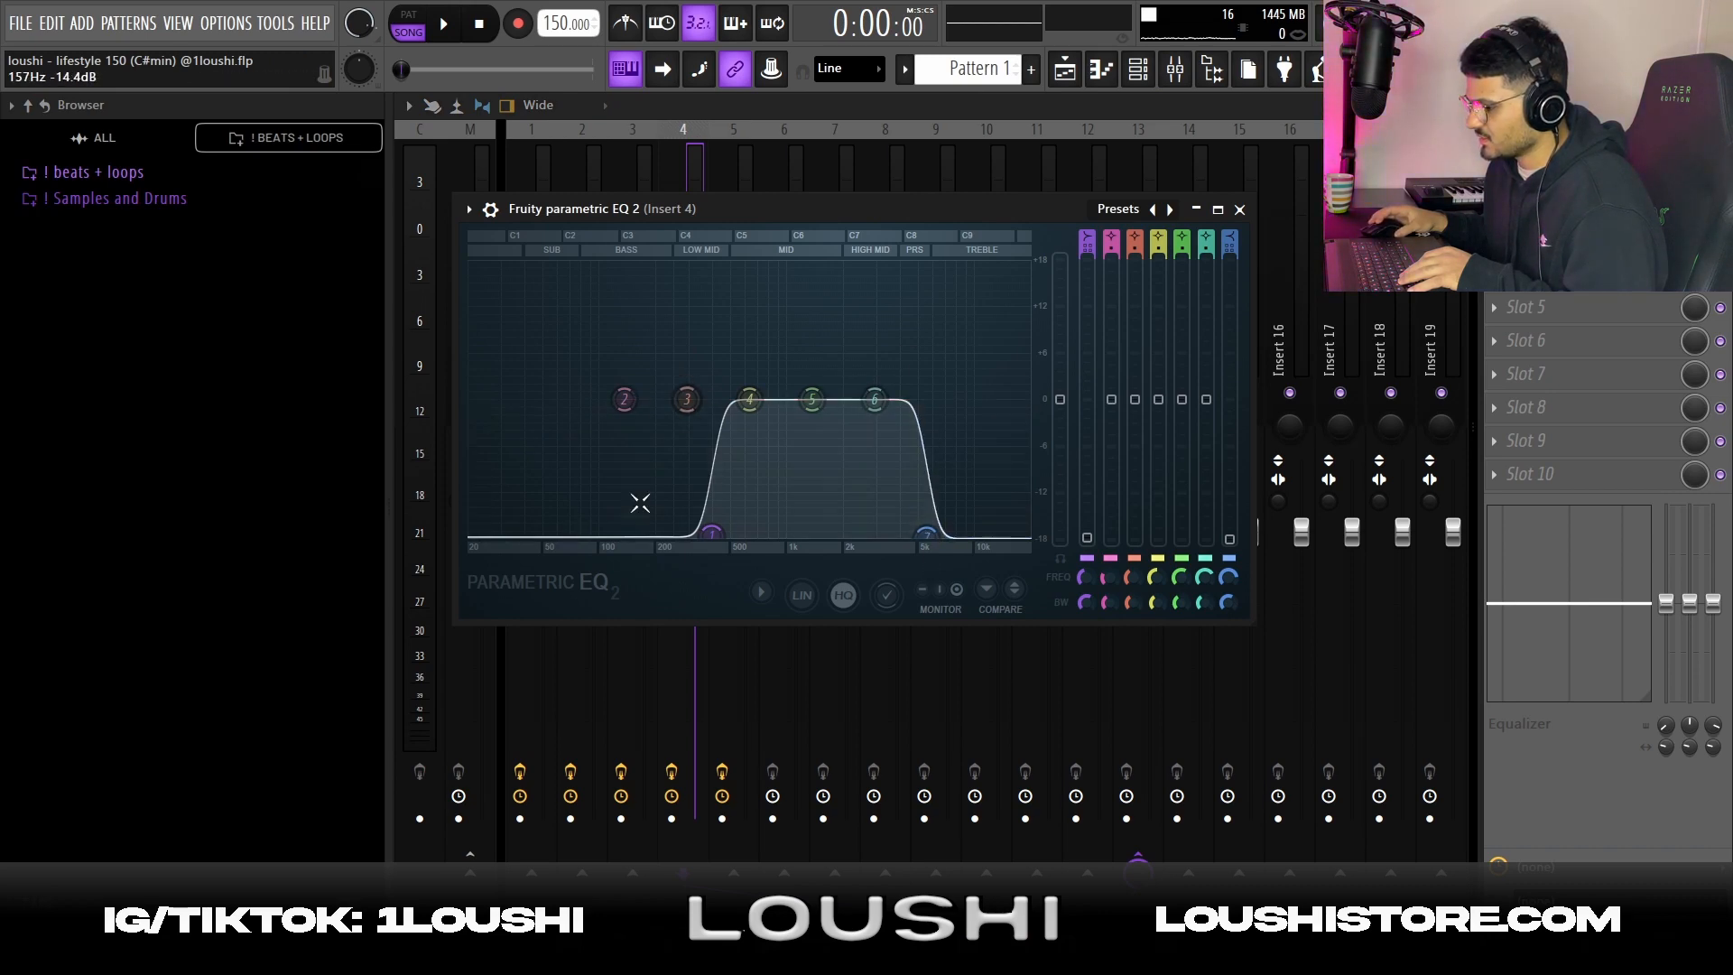
click(1553, 208)
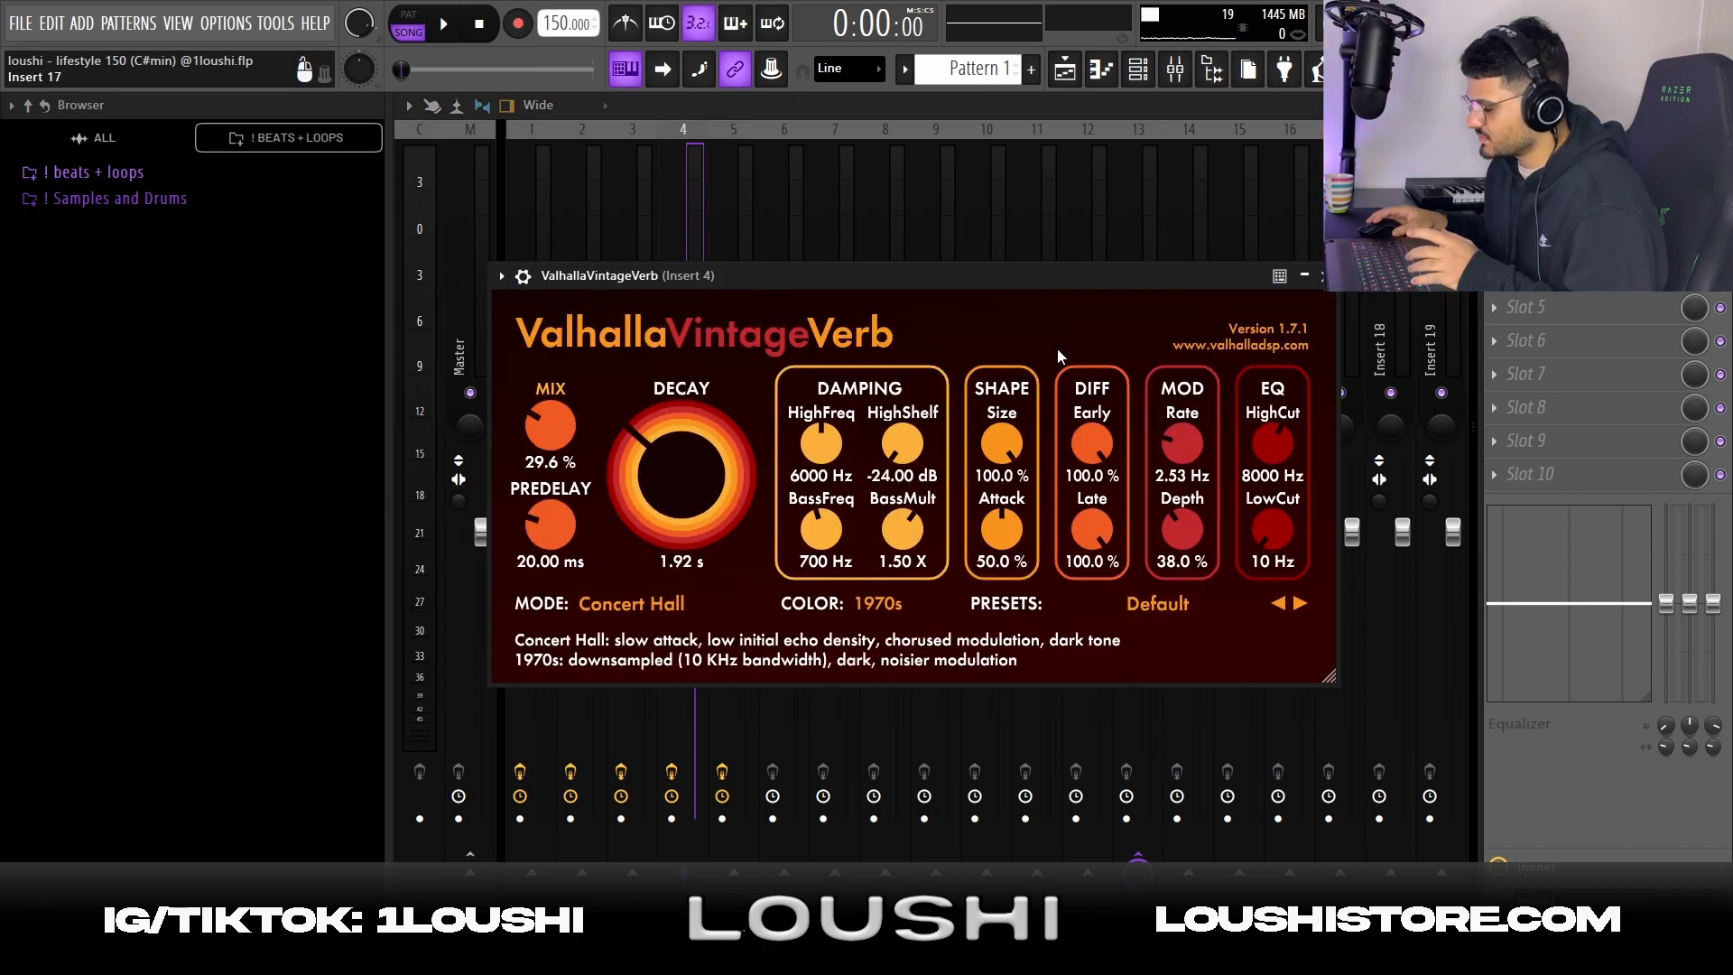
Return to the playlist and review the alternating Pattern 1 #2 and Pattern 1 #3 audio clips
key(F5)
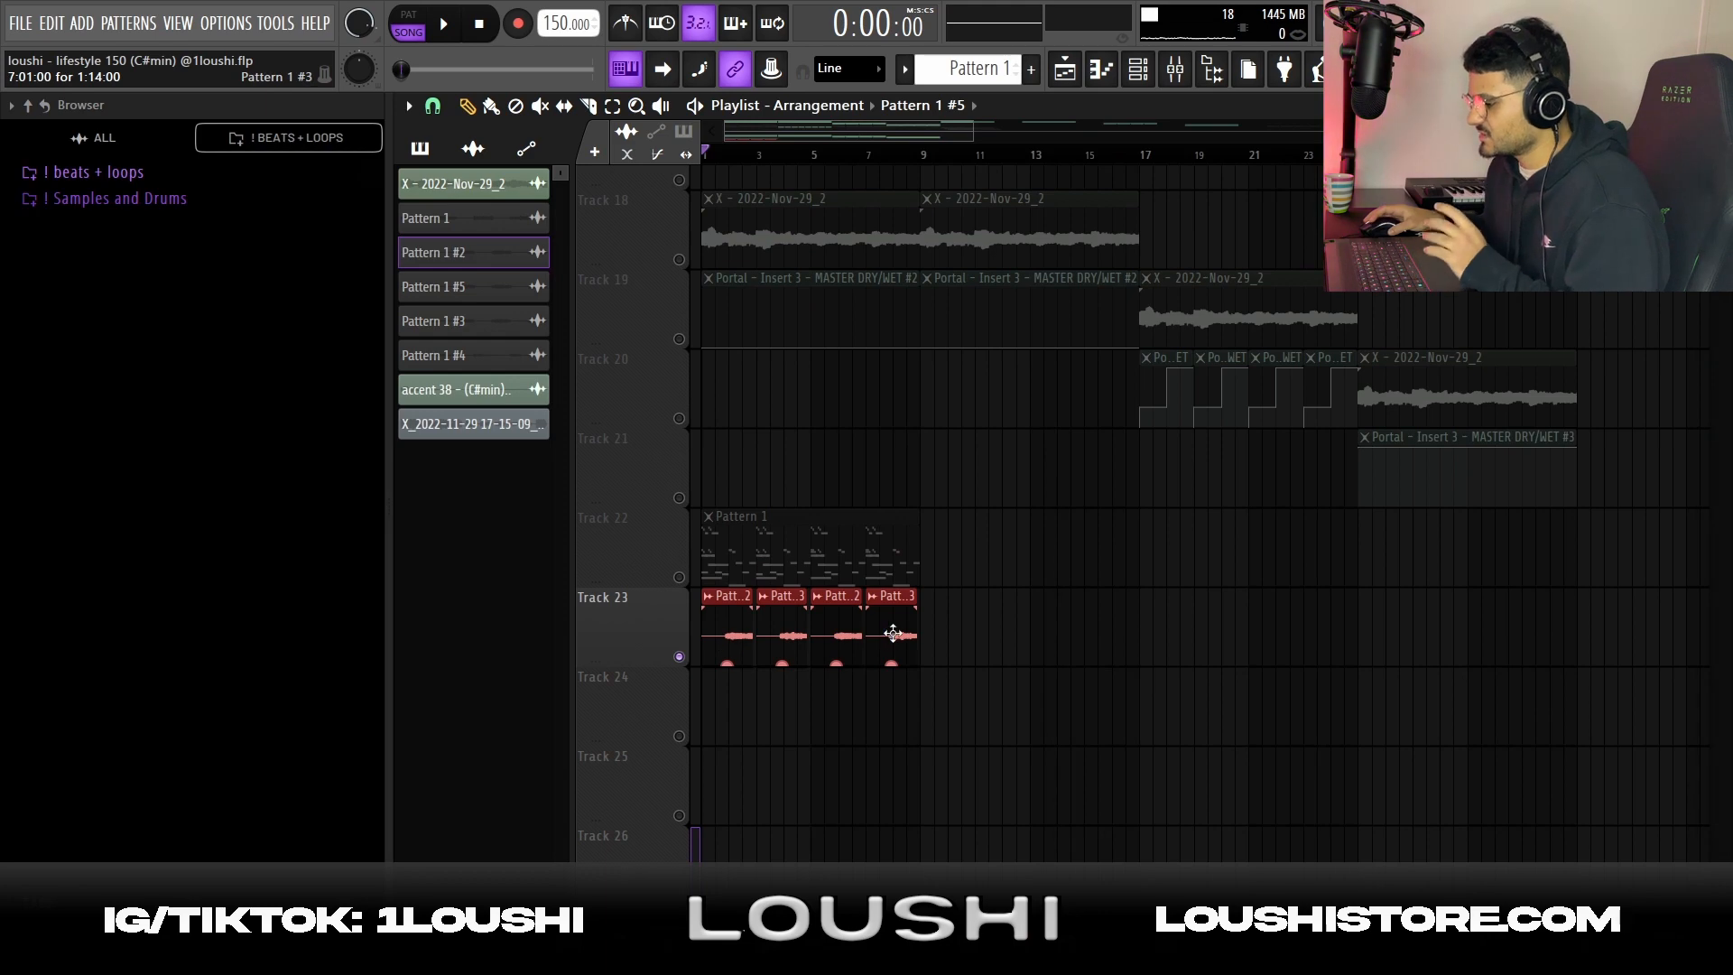
scroll(722, 577, down, 2)
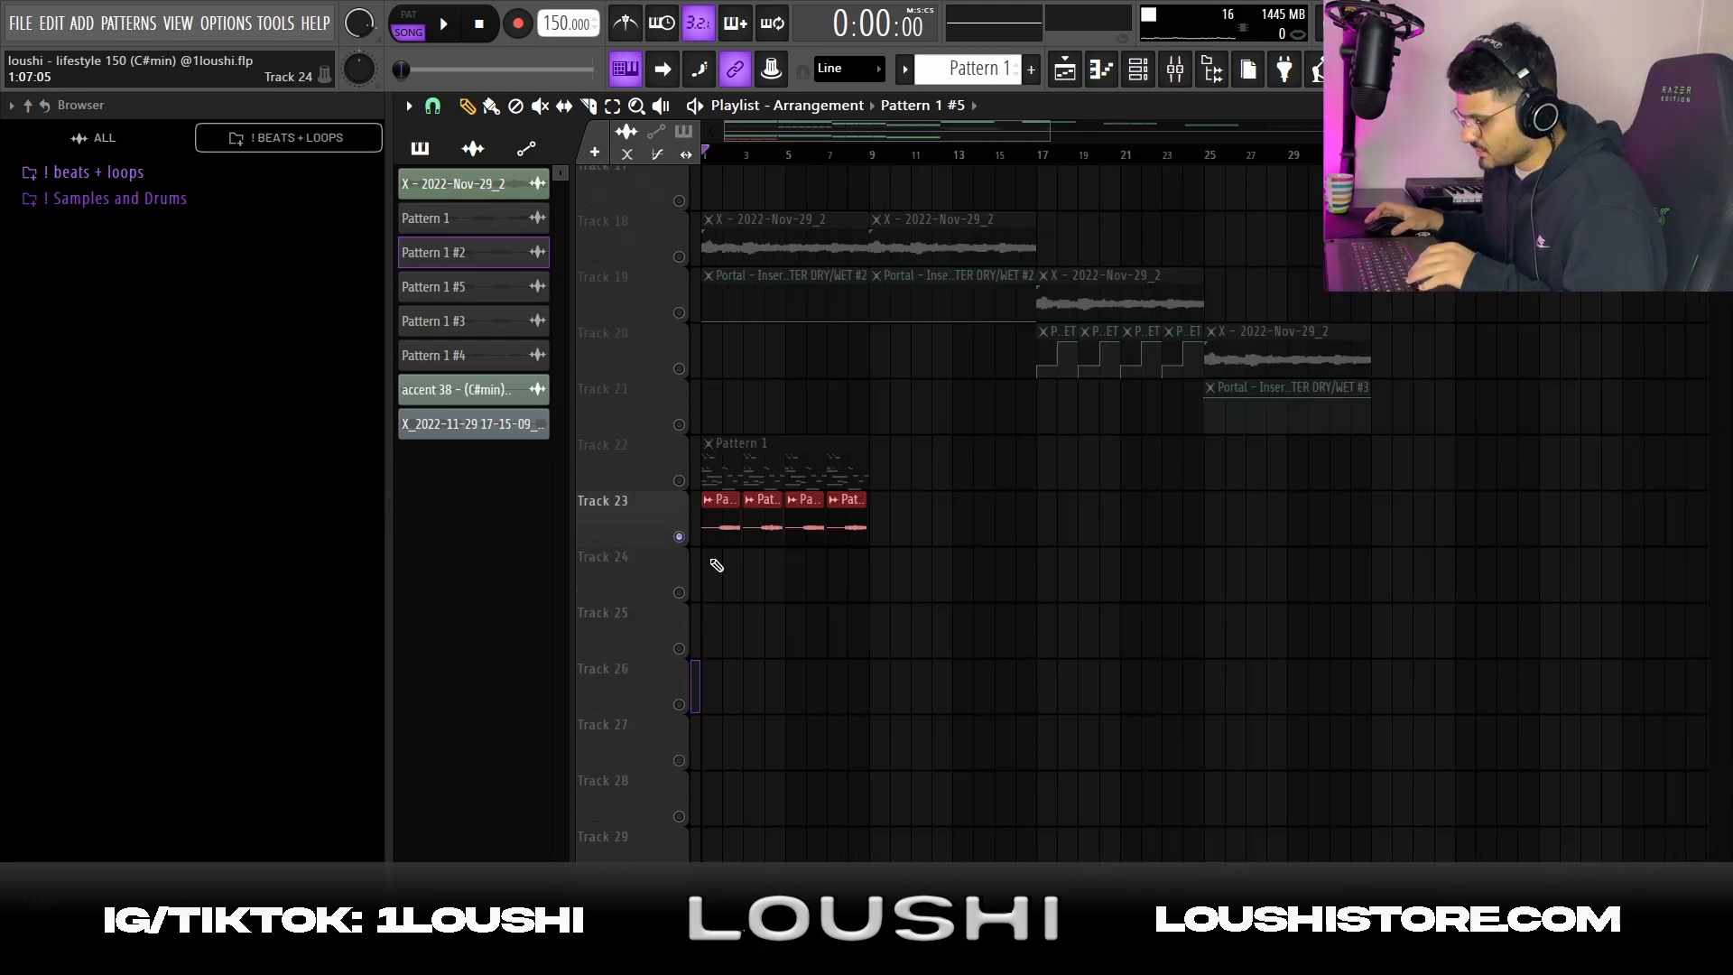
scroll(715, 565, up, 3)
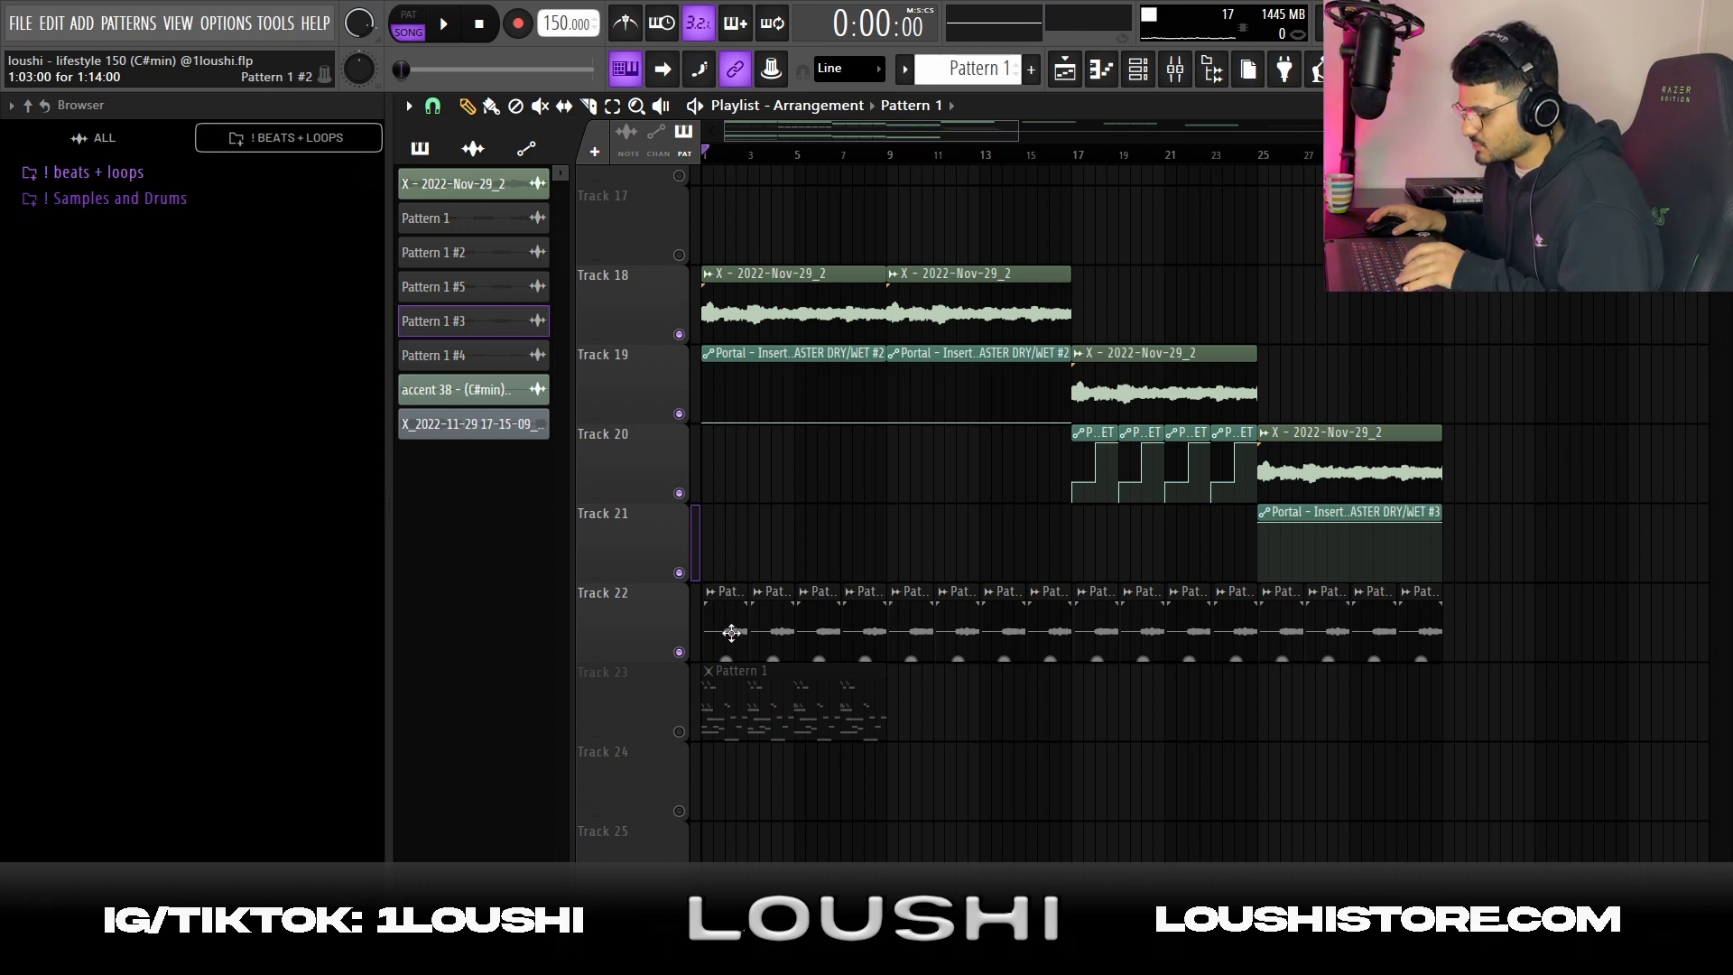
double_click(782, 632)
key(Escape)
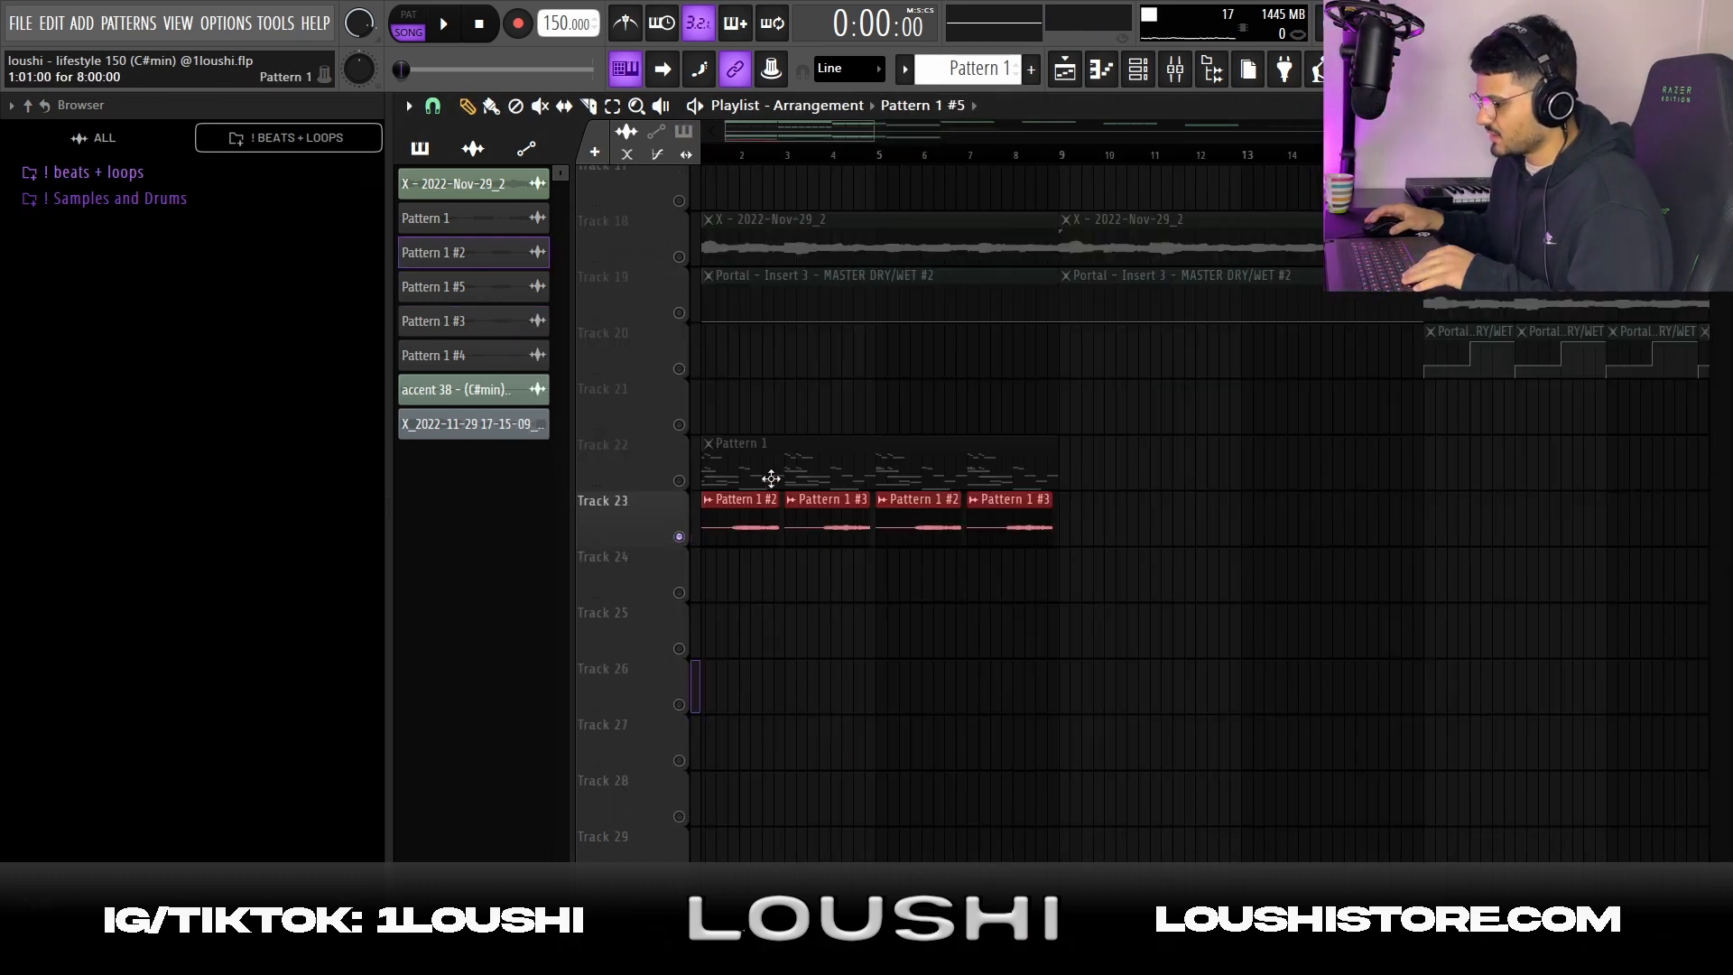
Unmute Tracks 18 and 19 and play the arrangement together with the Pattern 1 #2 and #3 clips
click(679, 256)
click(679, 312)
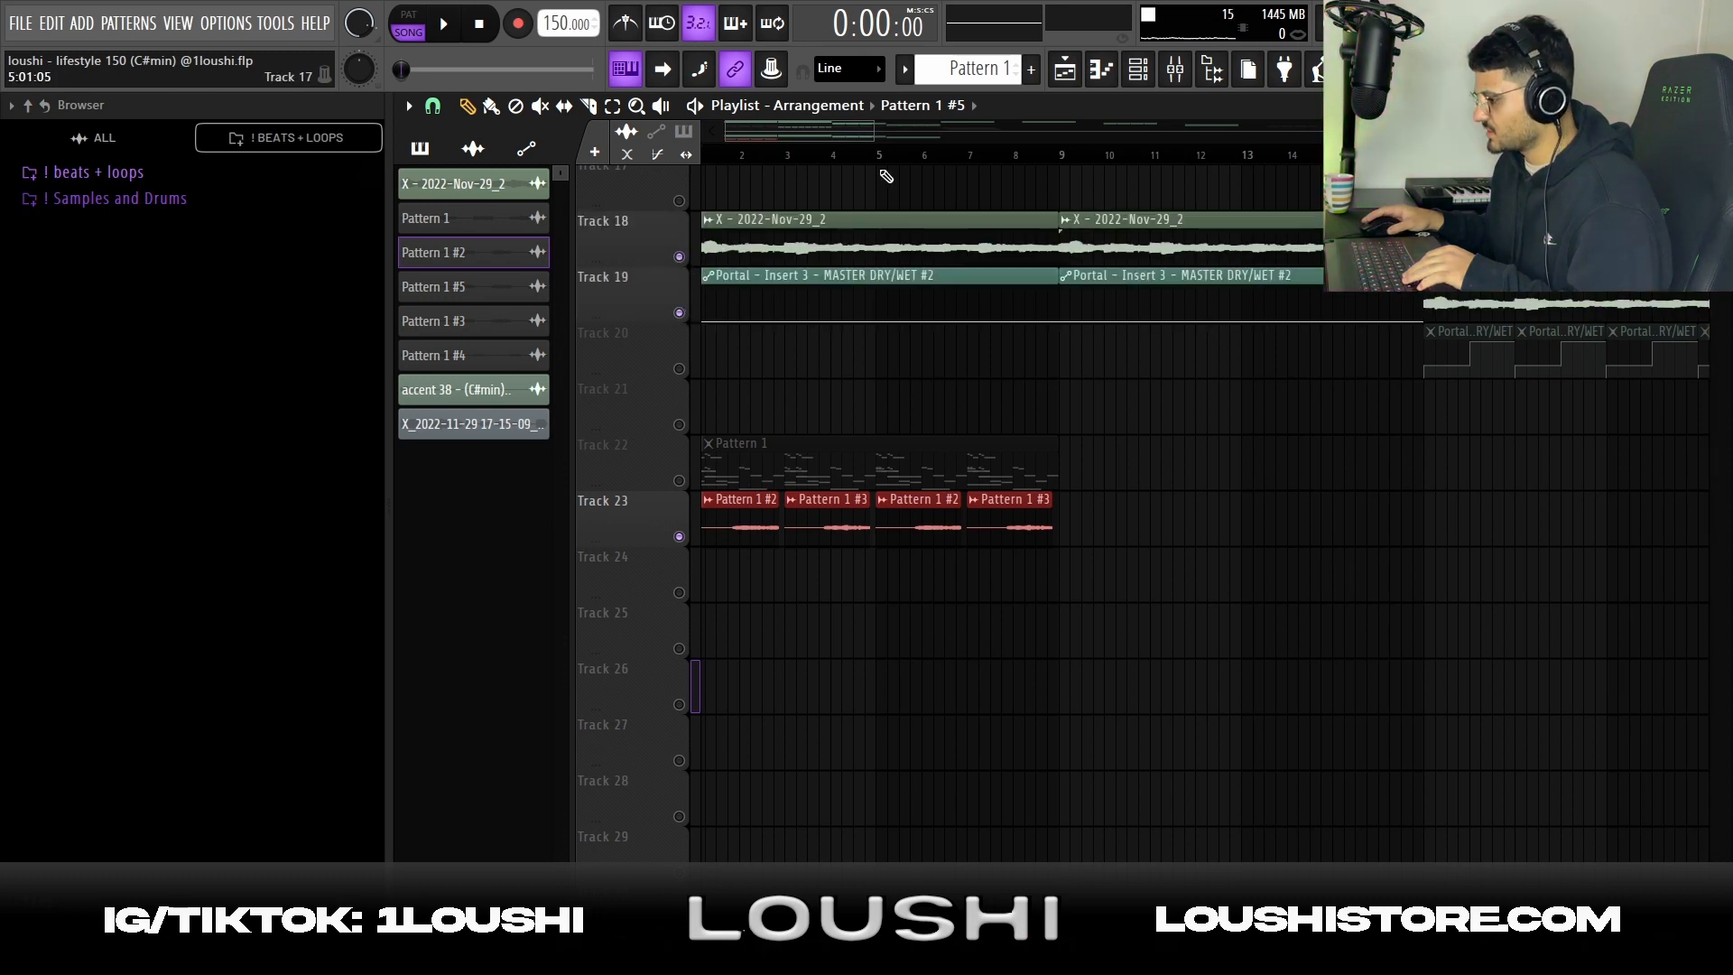
drag(894, 494, 939, 599)
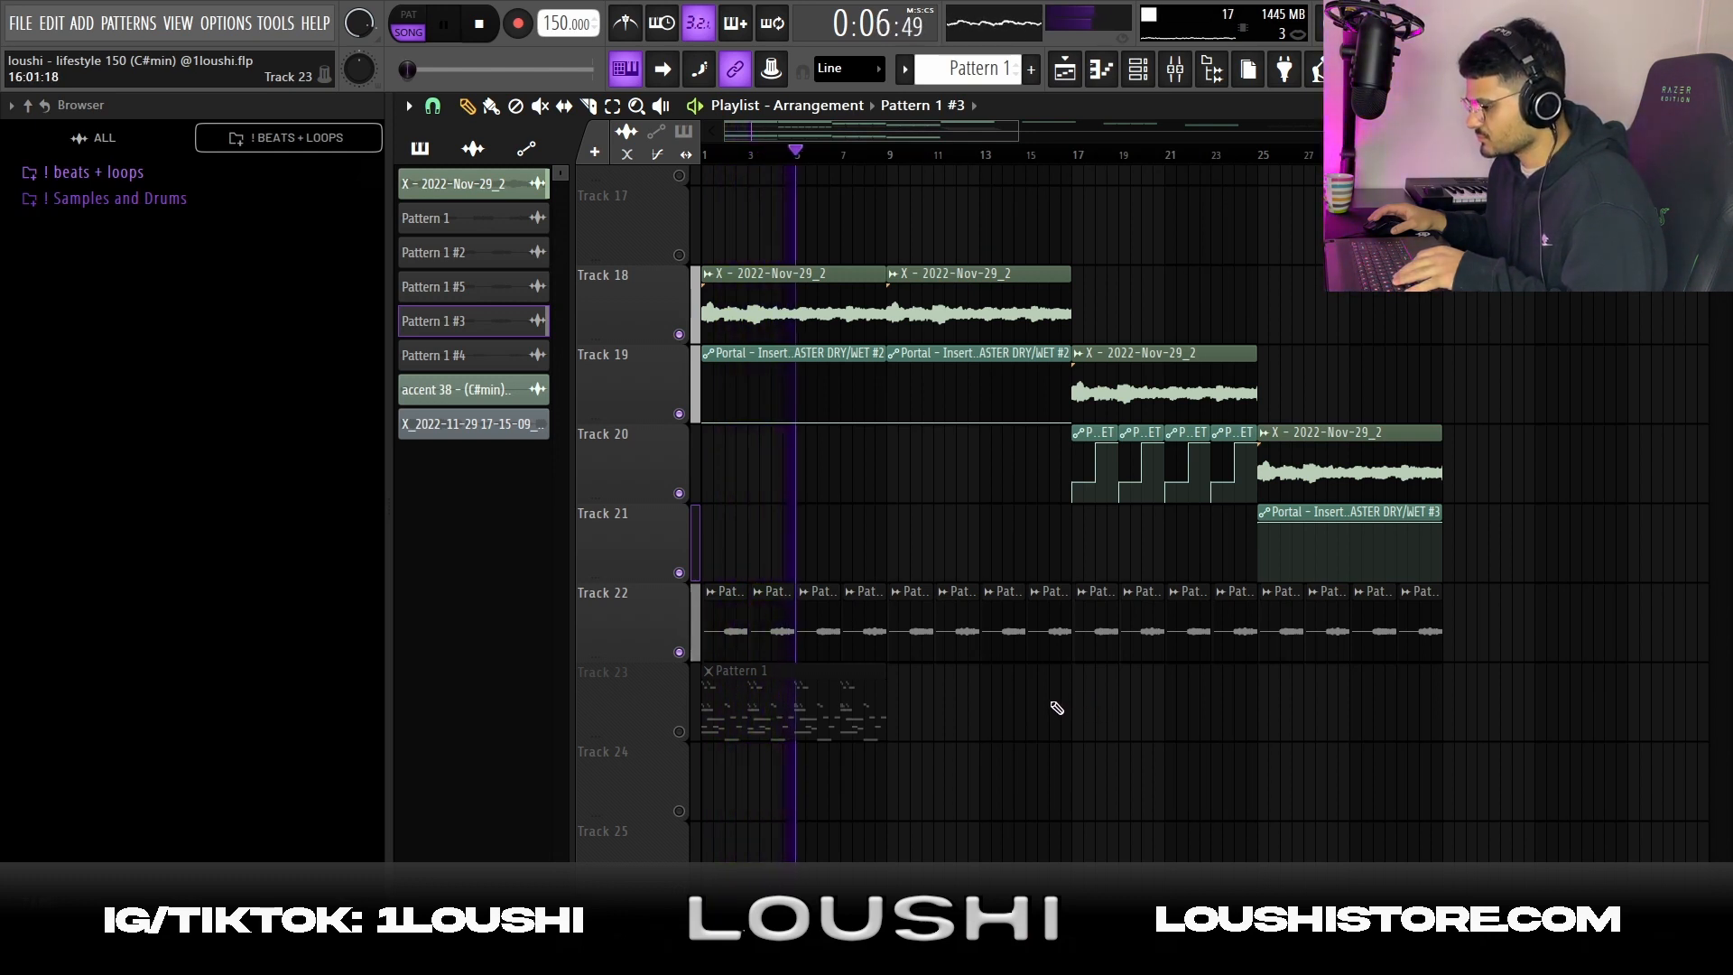
Play the arrangement from bar 17 through the section with the stepped Portal automation
key(space)
click(1079, 156)
scroll(1112, 506, down, 2)
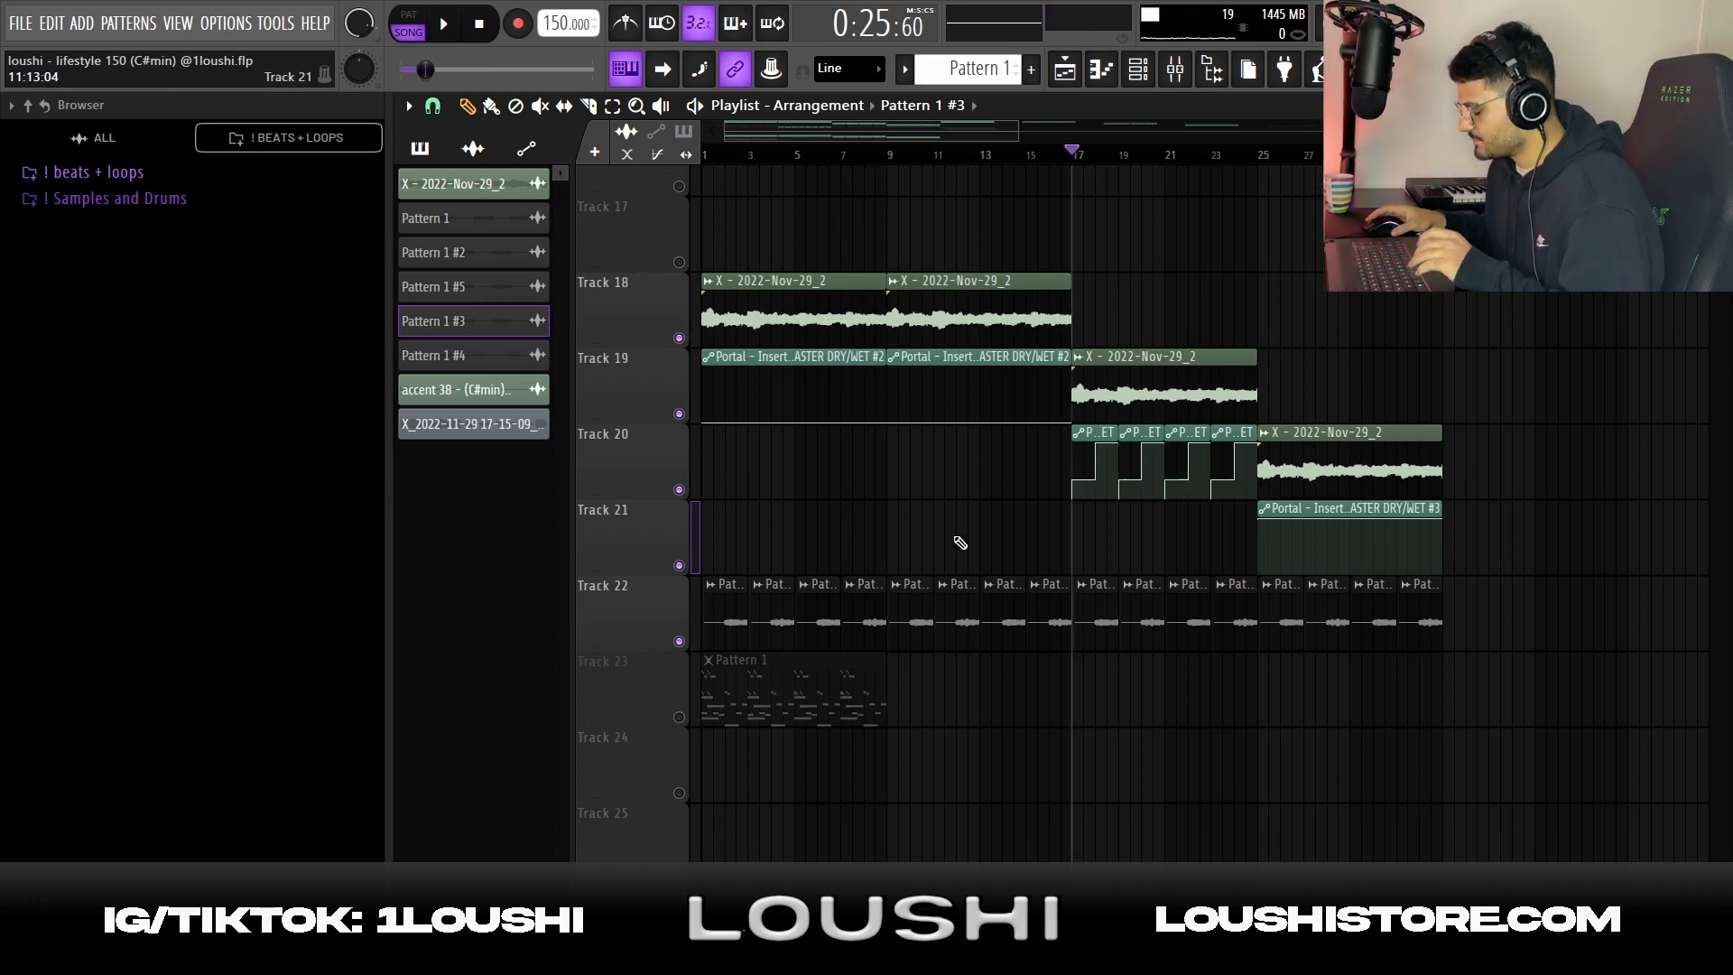
scroll(1110, 511, up, 2)
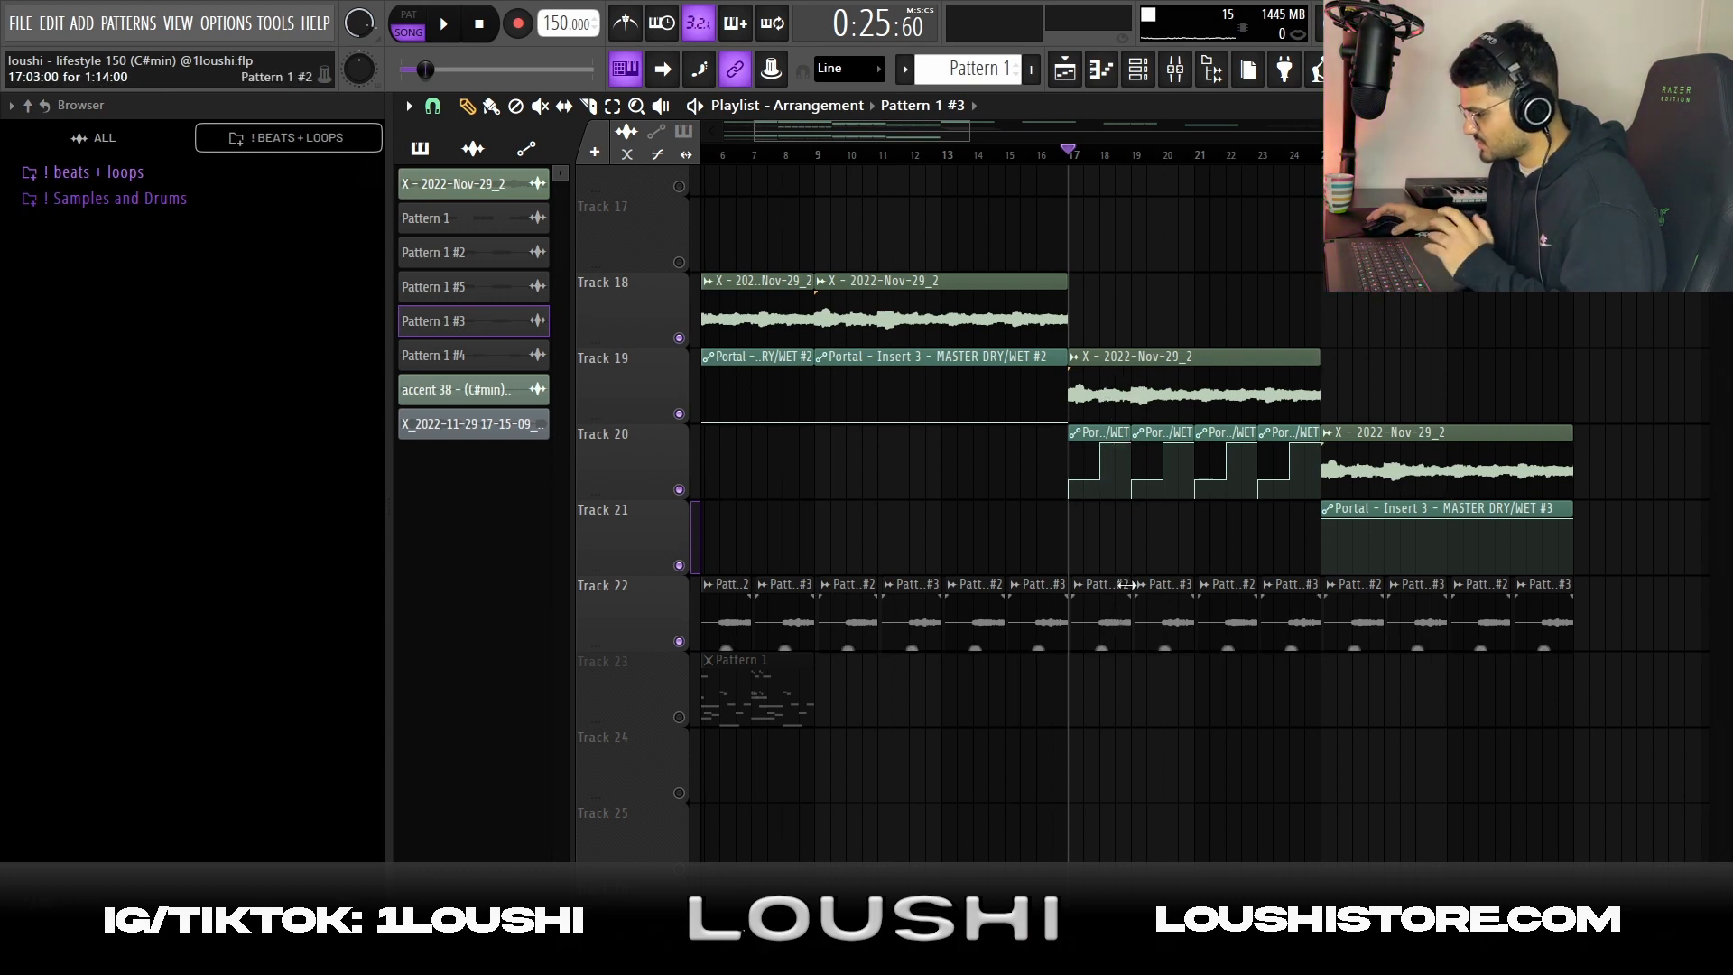
key(space)
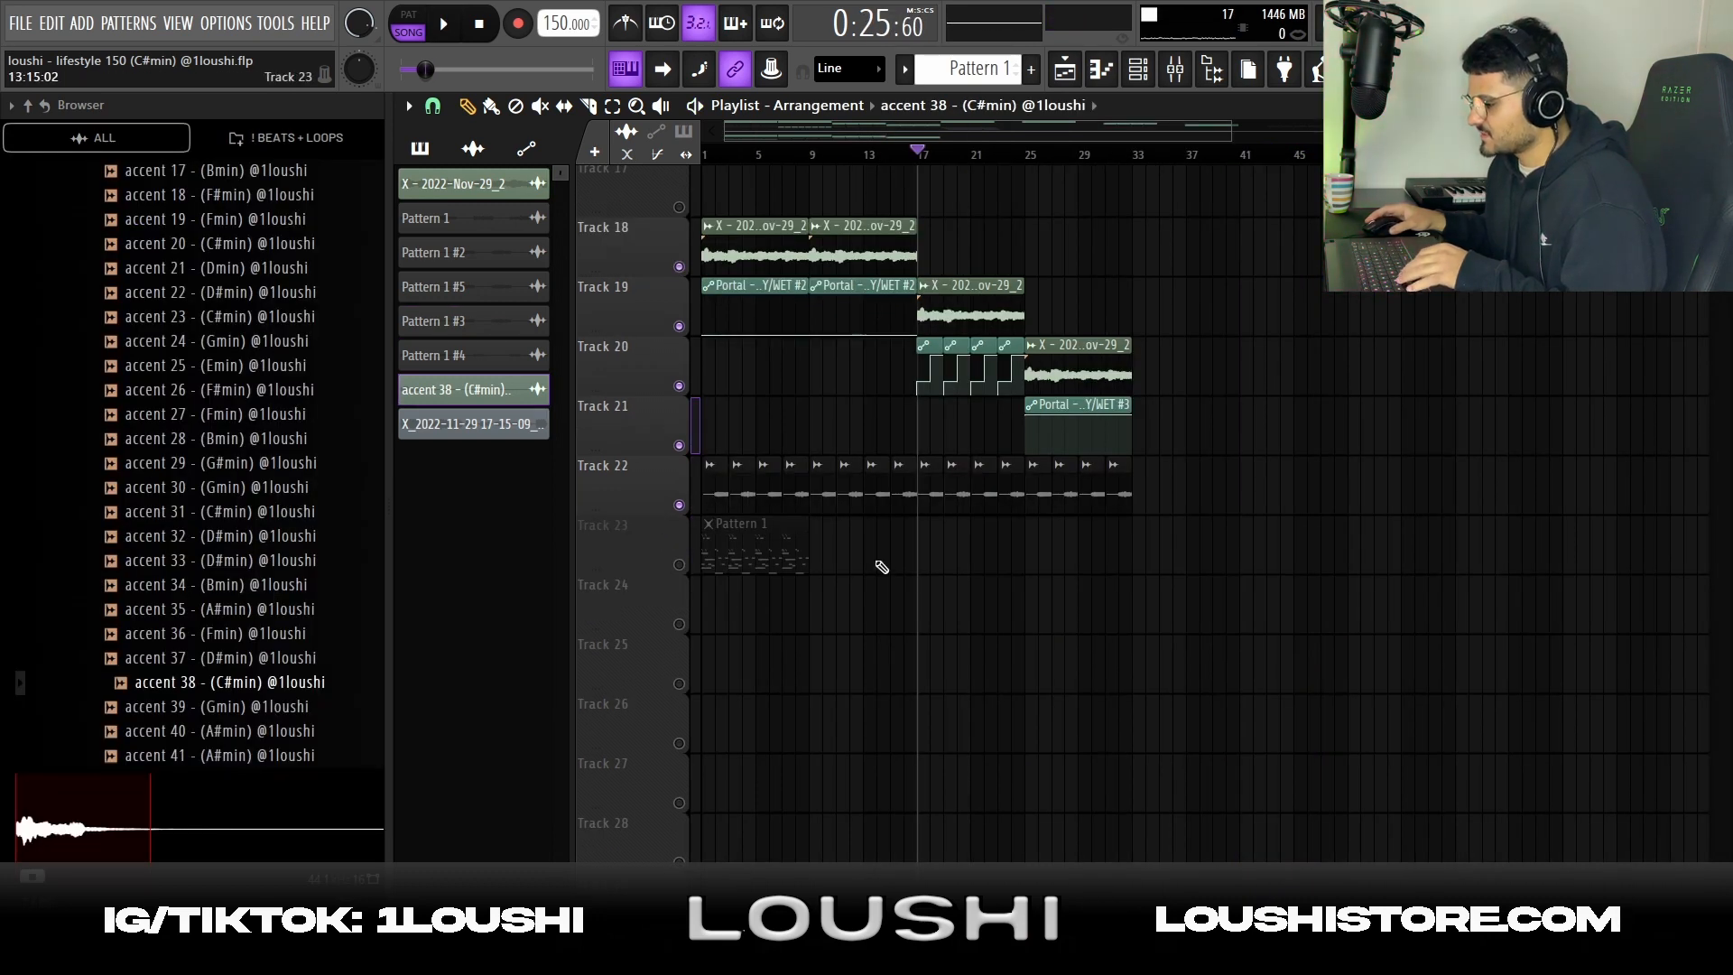
Delete the Pattern 1 clip from Track 23 and the Track 22 clips in bars 9 to 16, and highlight the two Track 18 clips
right_click(767, 546)
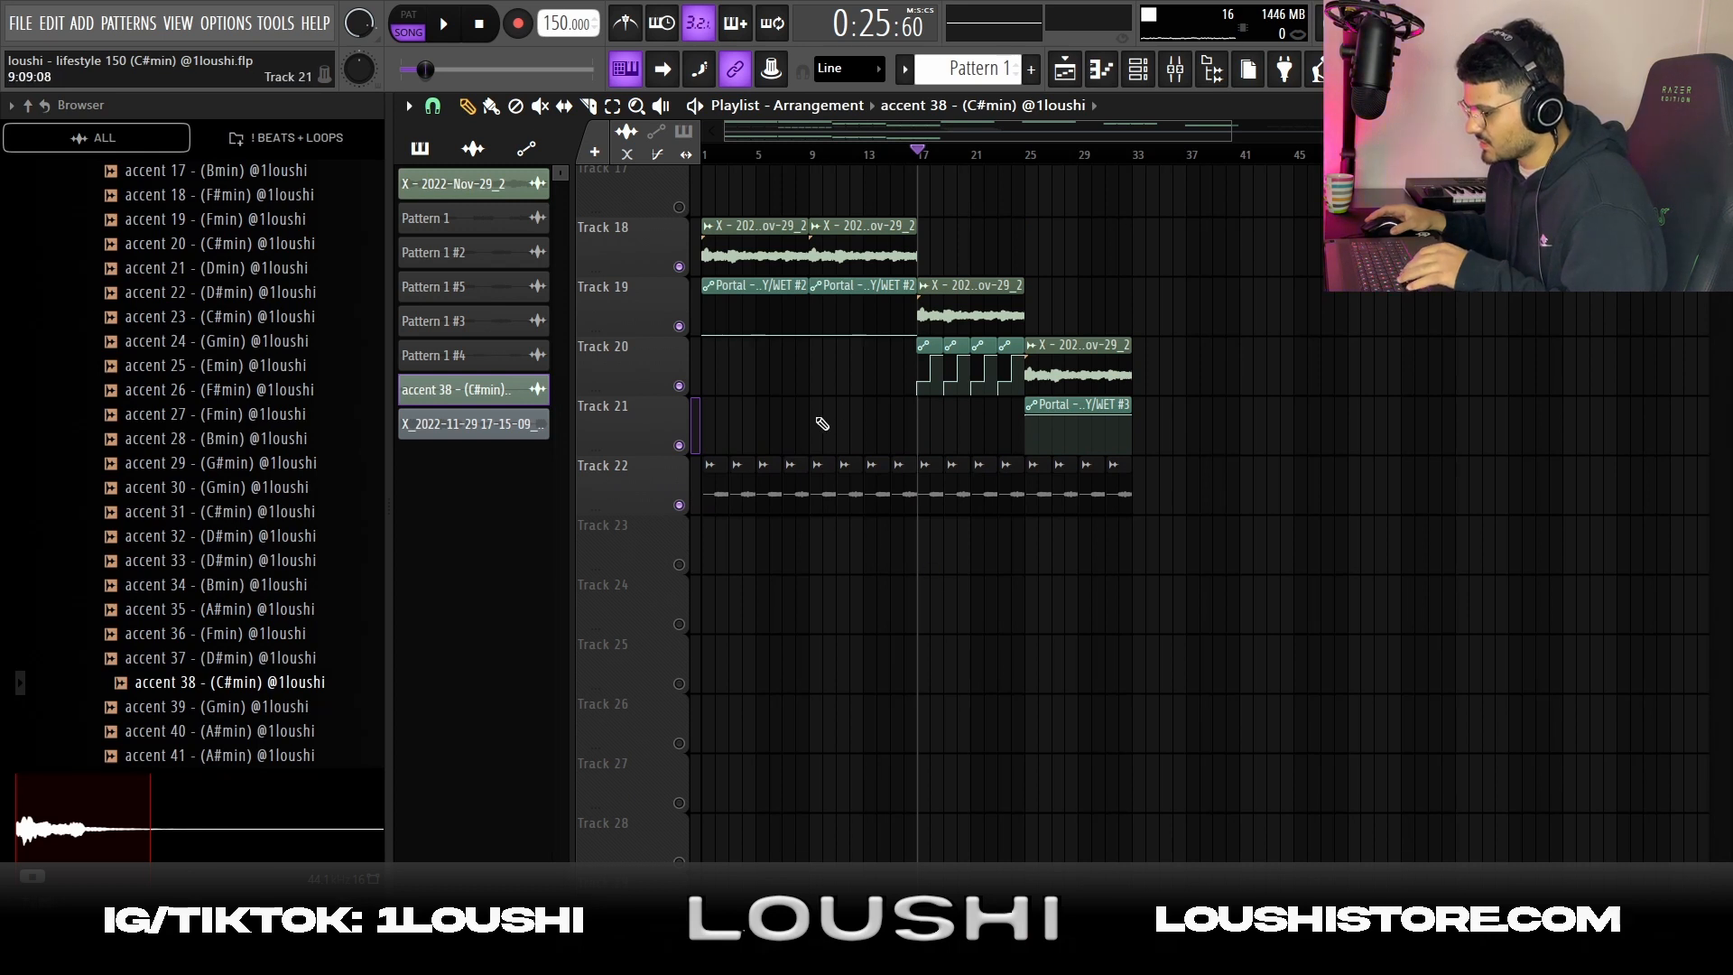
drag(824, 454, 899, 502)
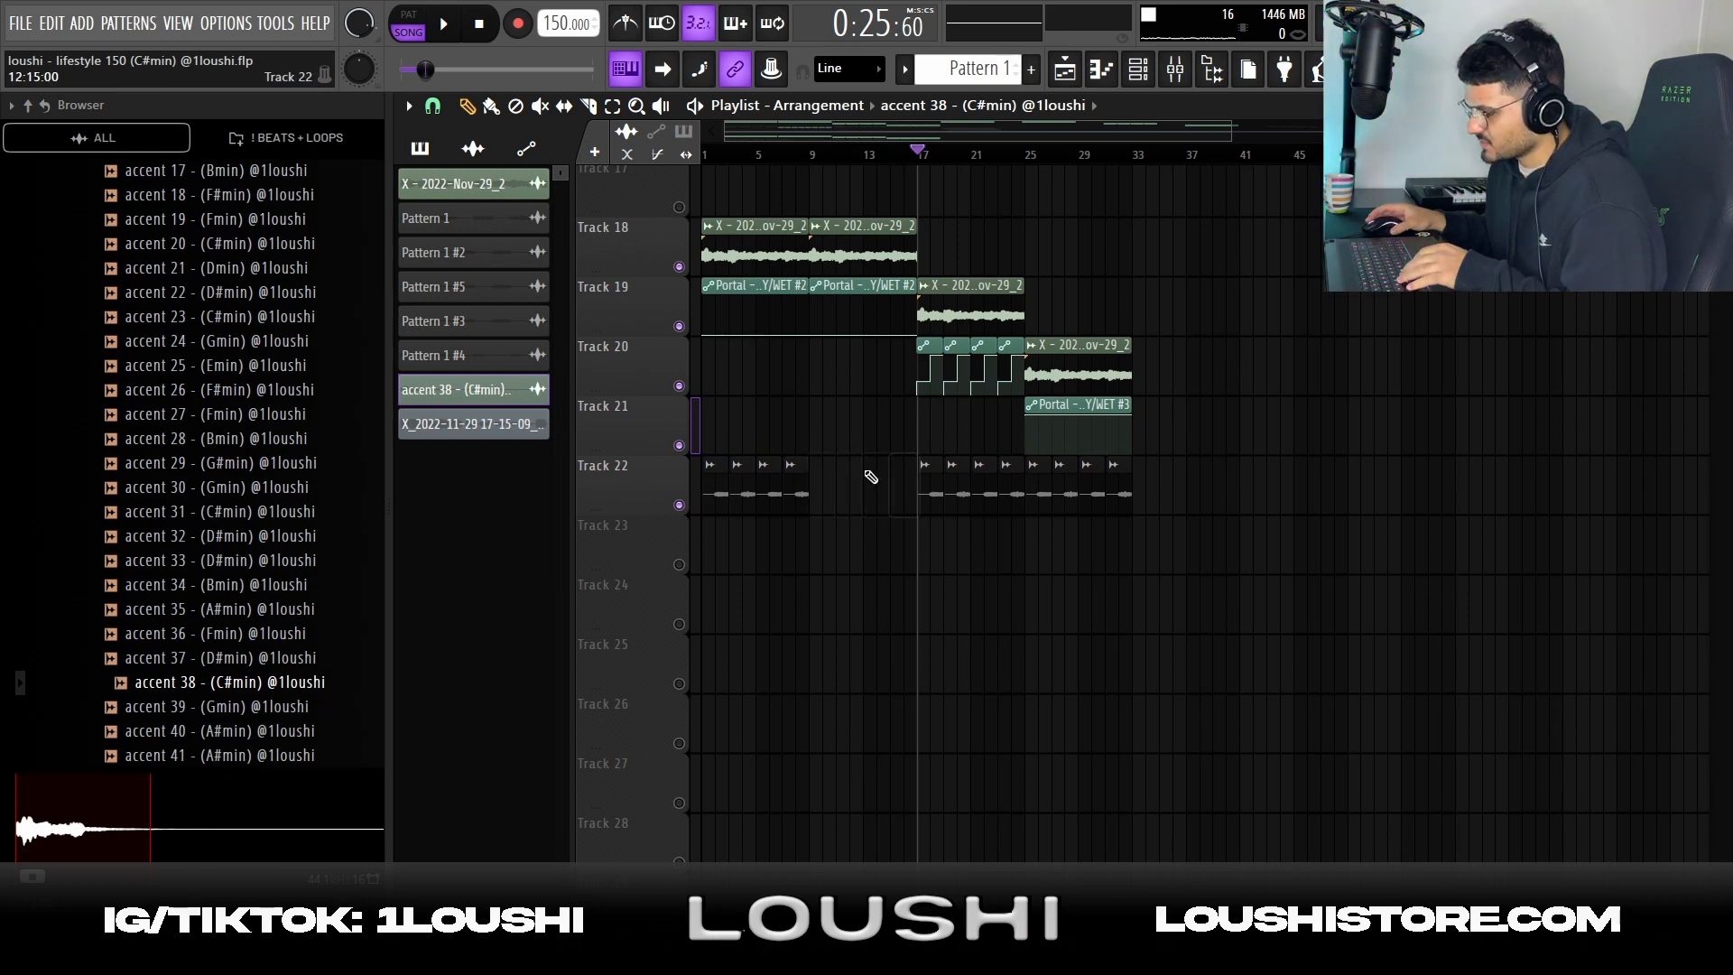
drag(889, 220, 724, 262)
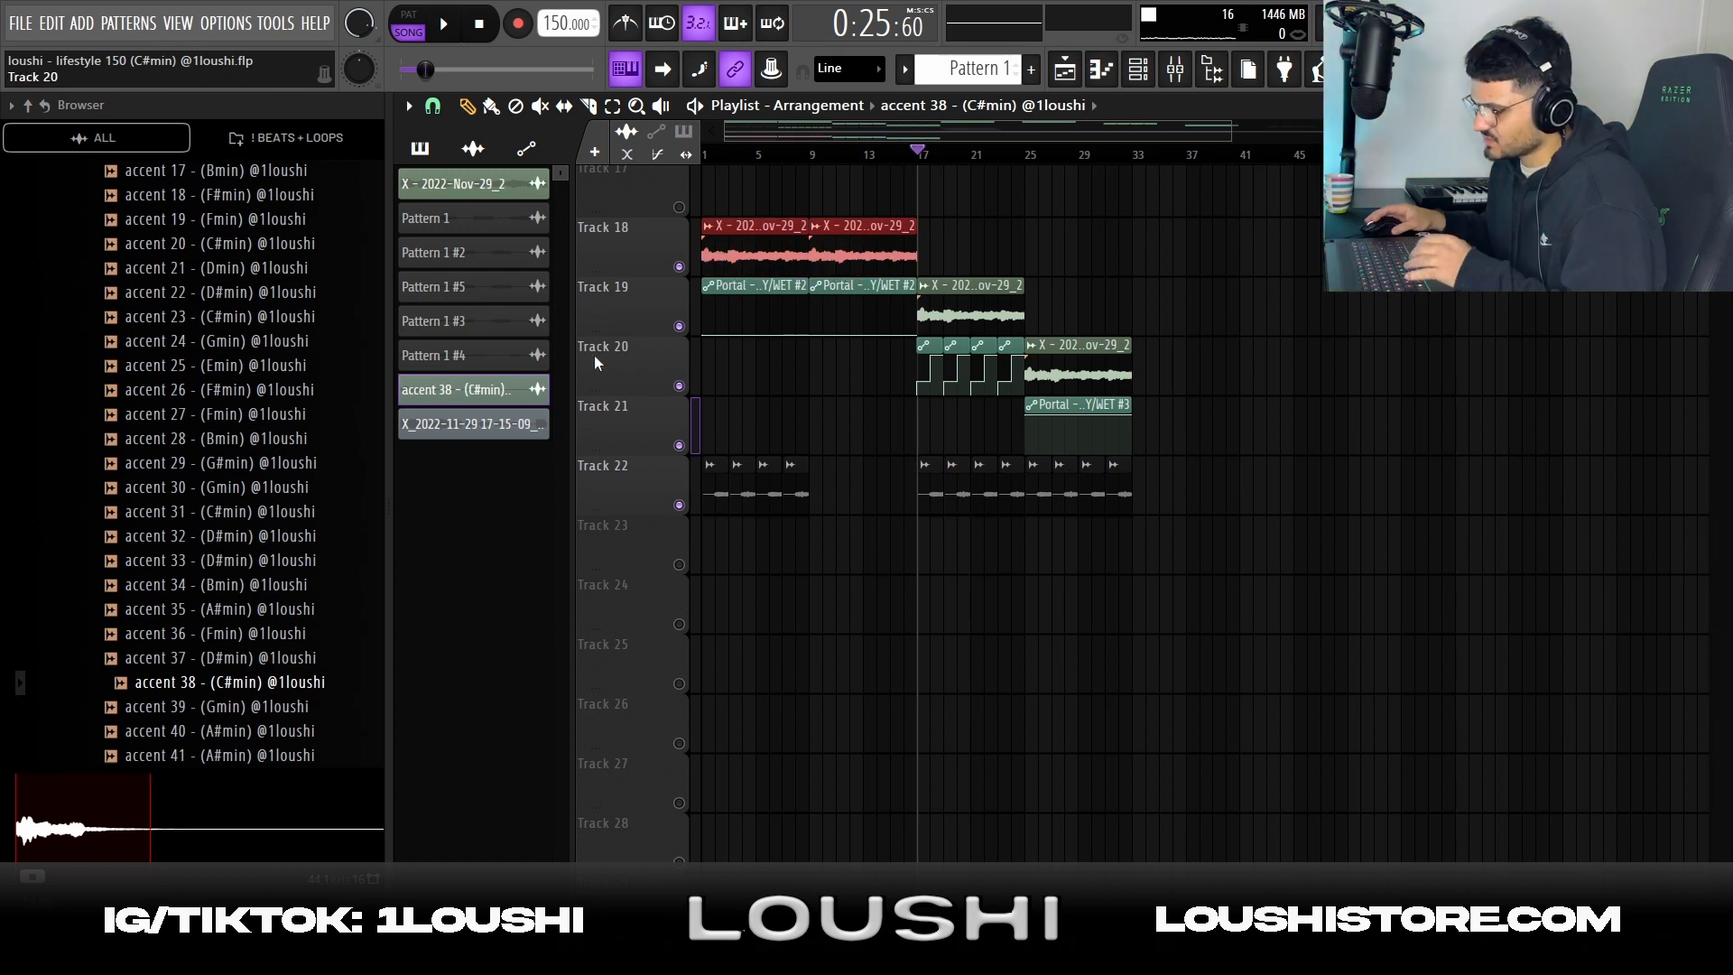
Preview the accent 38 - (C#min) sample and place it on Track 23 at bar 9, opening its channel settings
scroll(239, 722, down, 2)
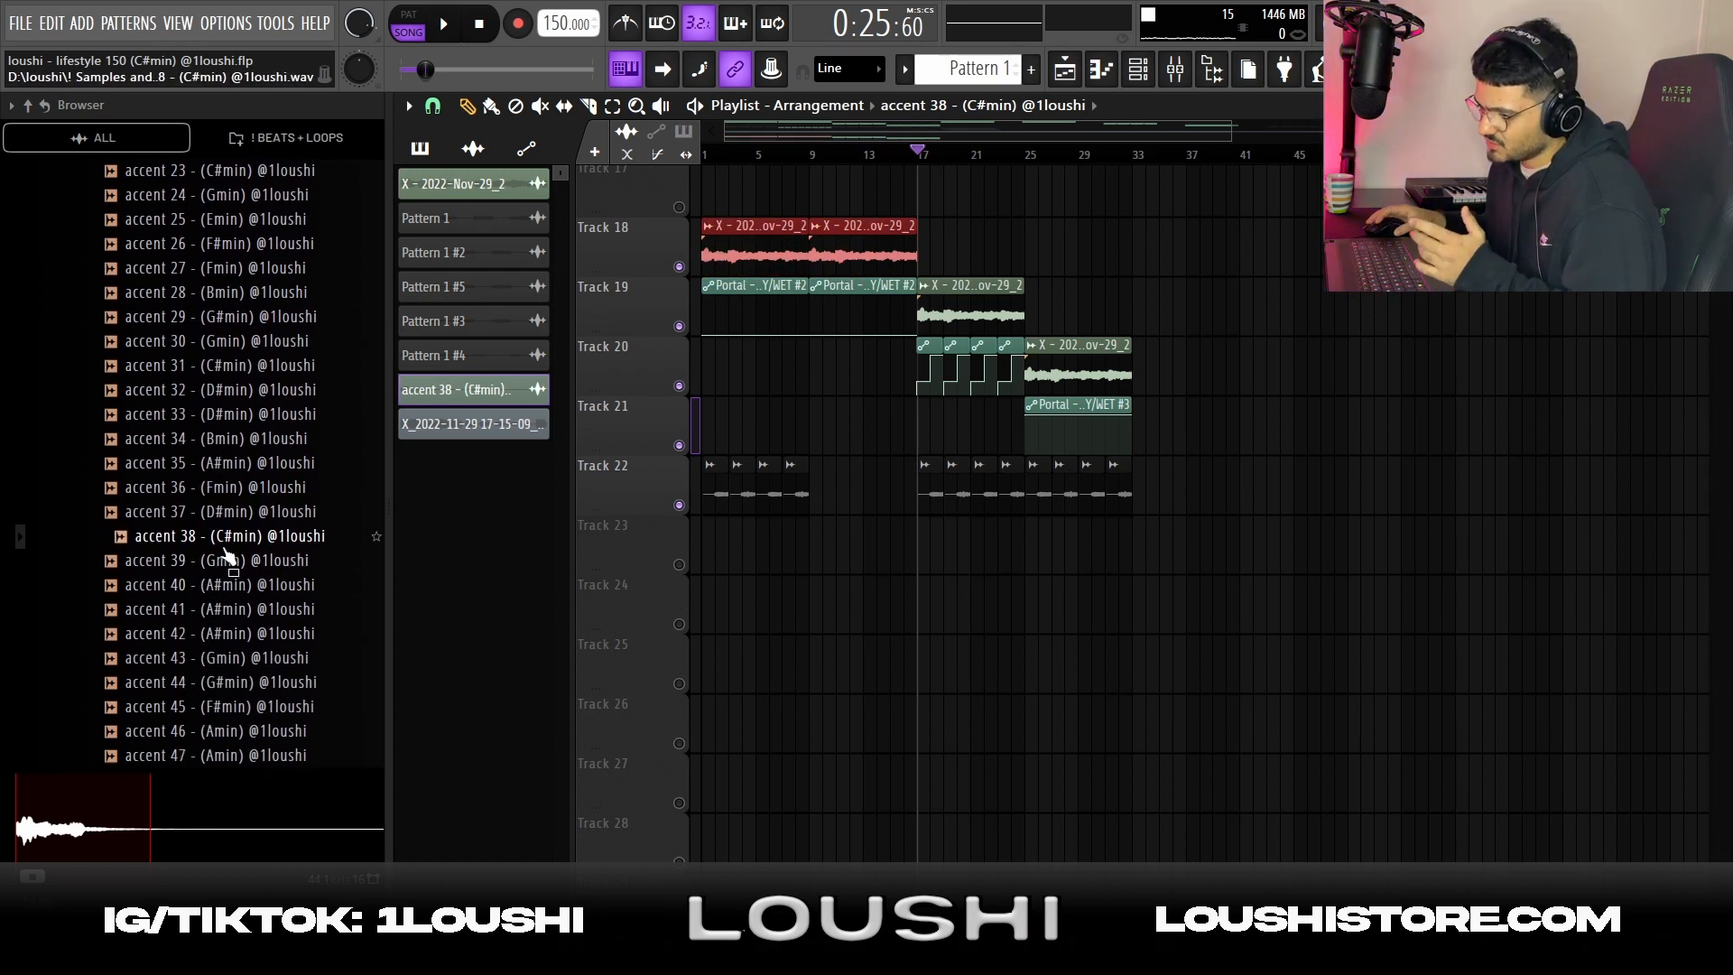
click(170, 541)
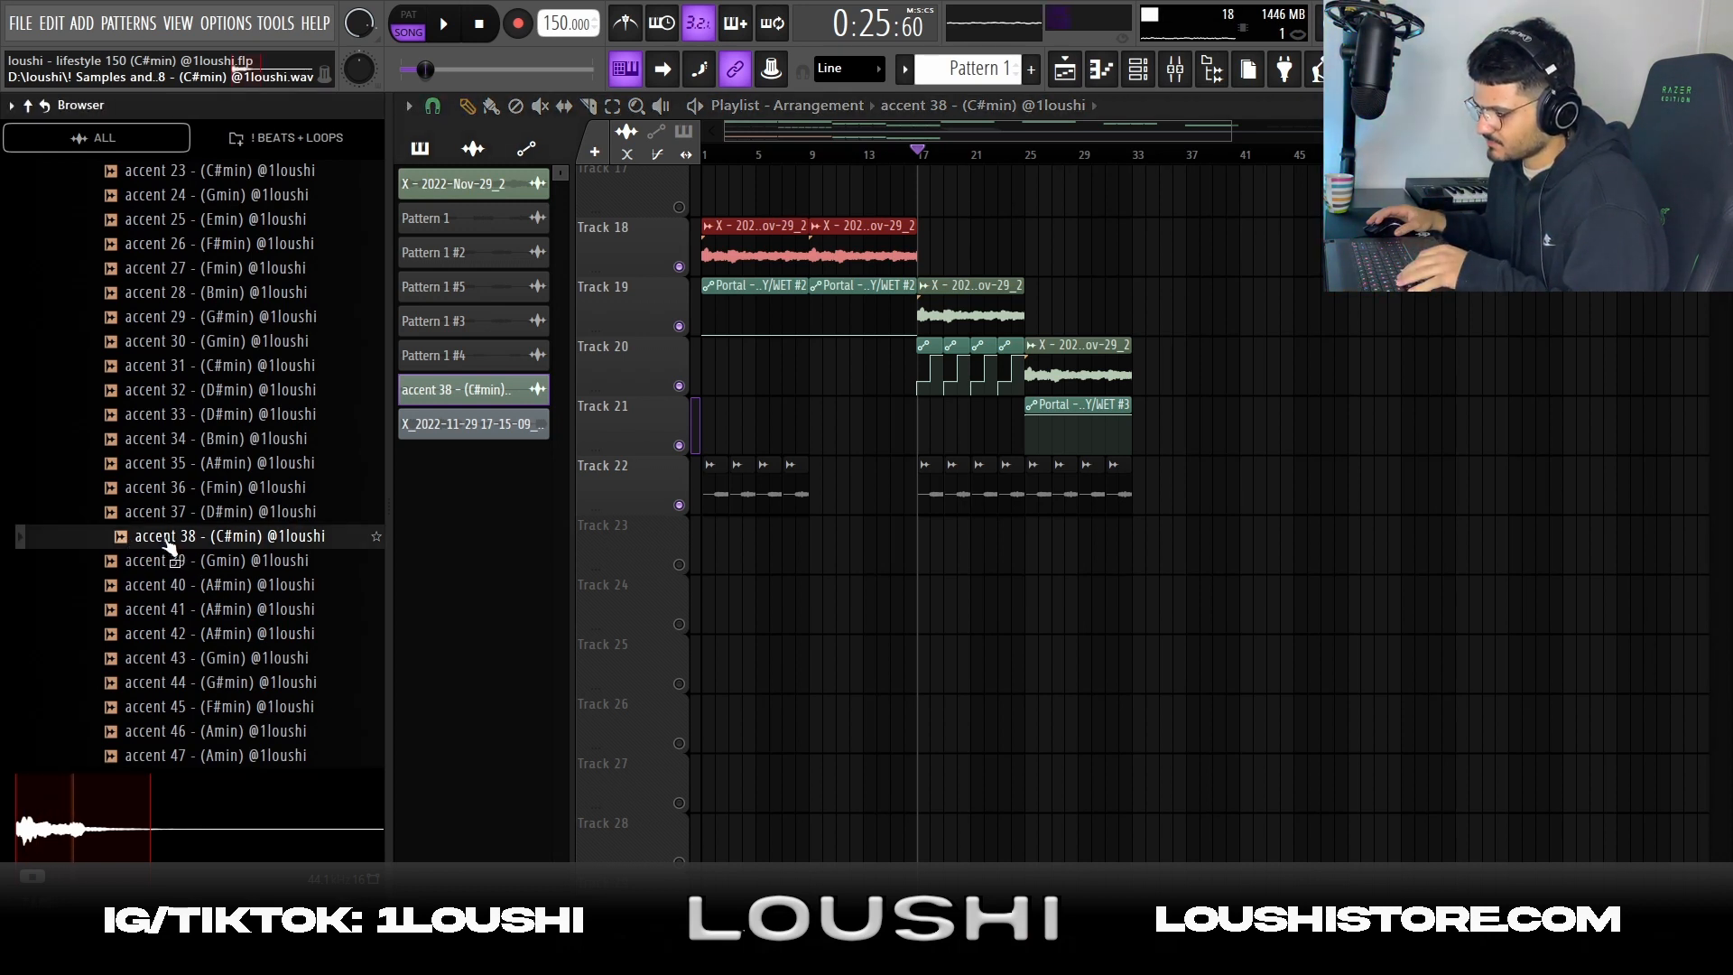
drag(170, 541, 836, 585)
double_click(837, 588)
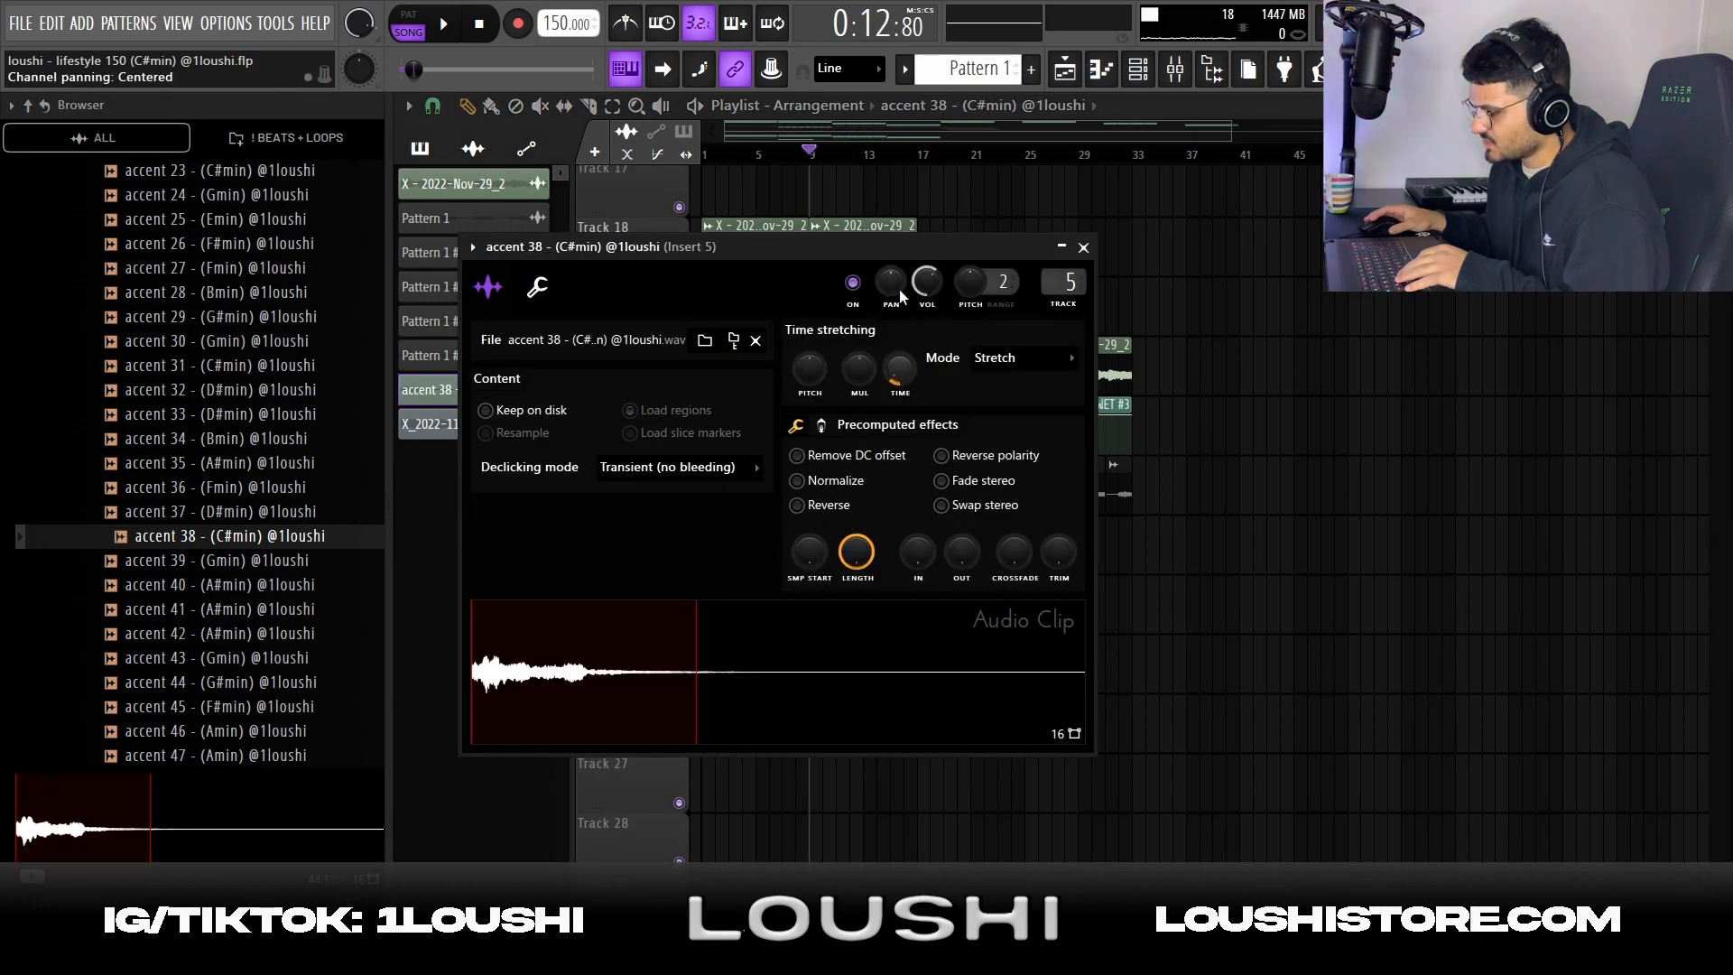
Close the accent 38 channel settings and repeat the clip on Track 23 to fill bars 9 to 16
key(Escape)
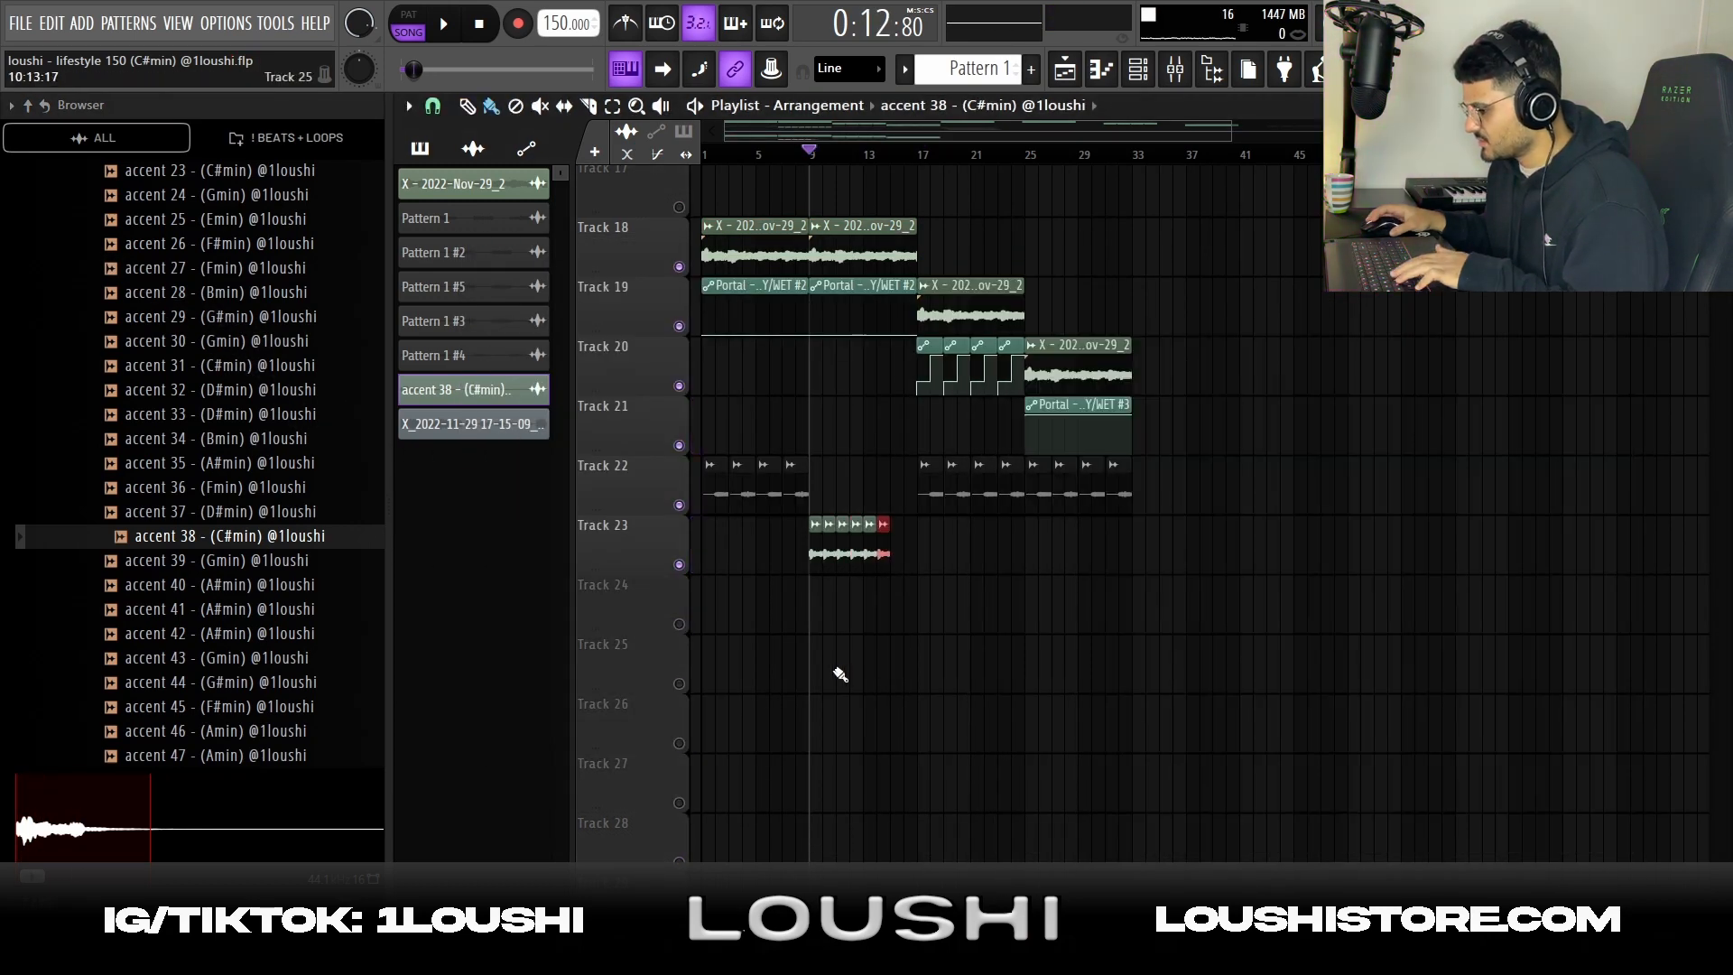
key(ctrl+b)
key(ctrl+b)
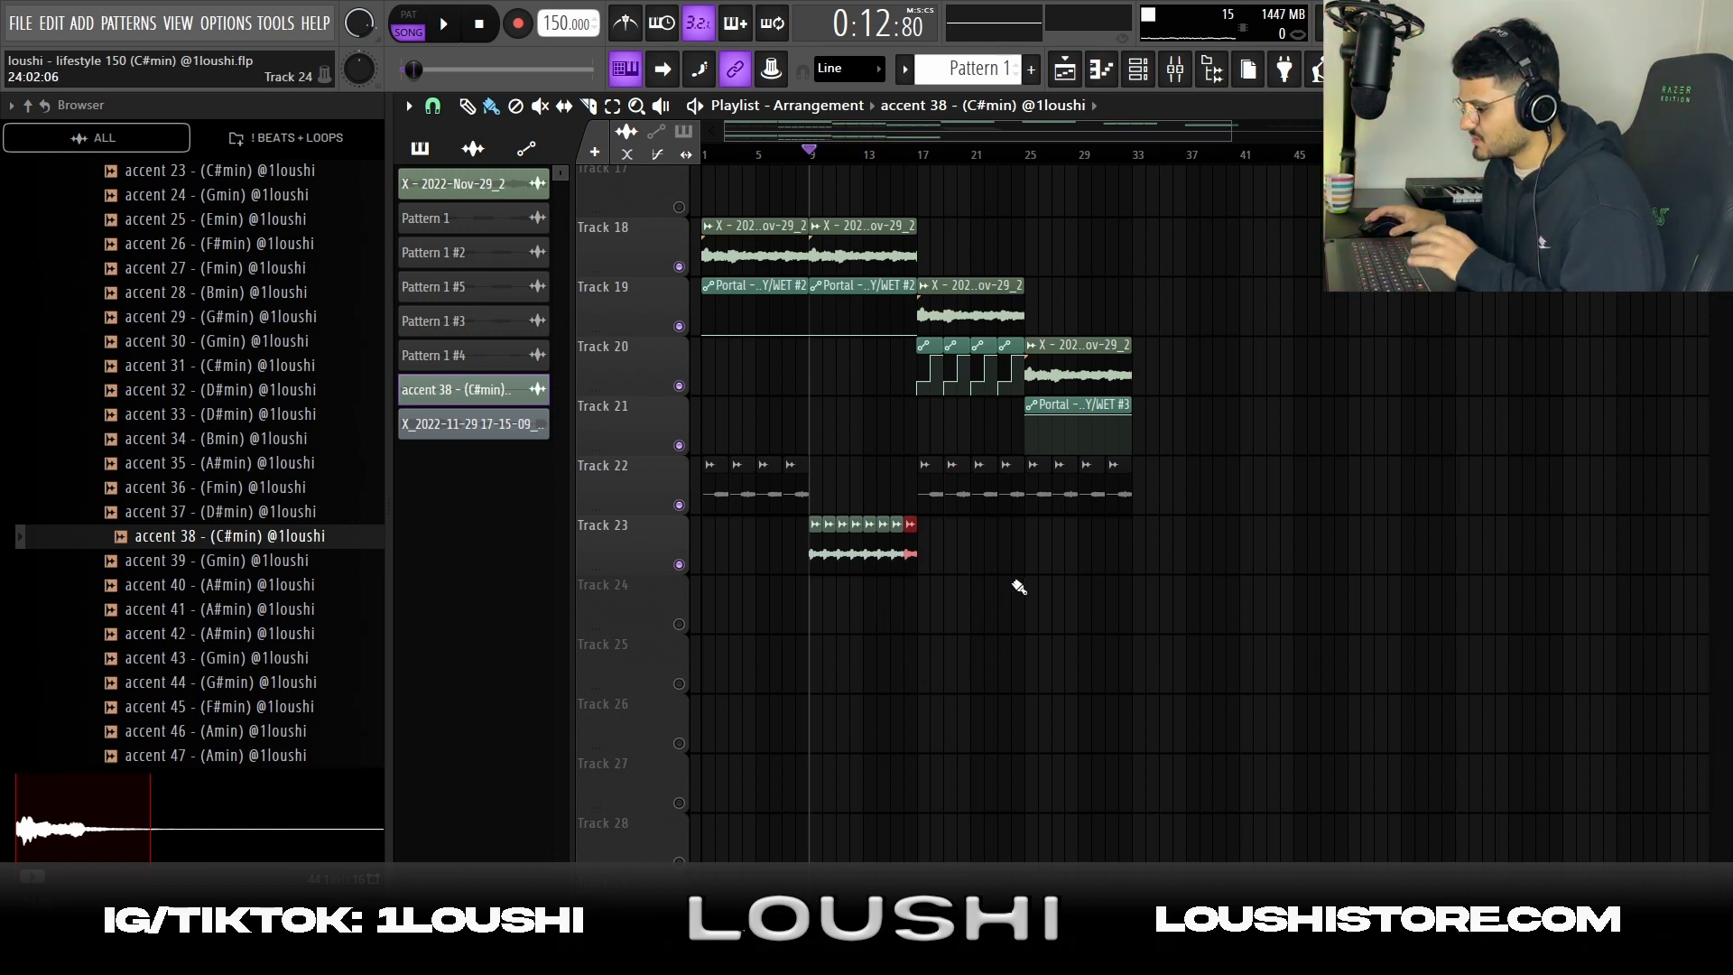
Play from bar 9 and solo Track 23 to hear the accent 38 clips alone
key(space)
ctrl+scroll(835, 758, up, 2)
ctrl+scroll(822, 756, up, 3)
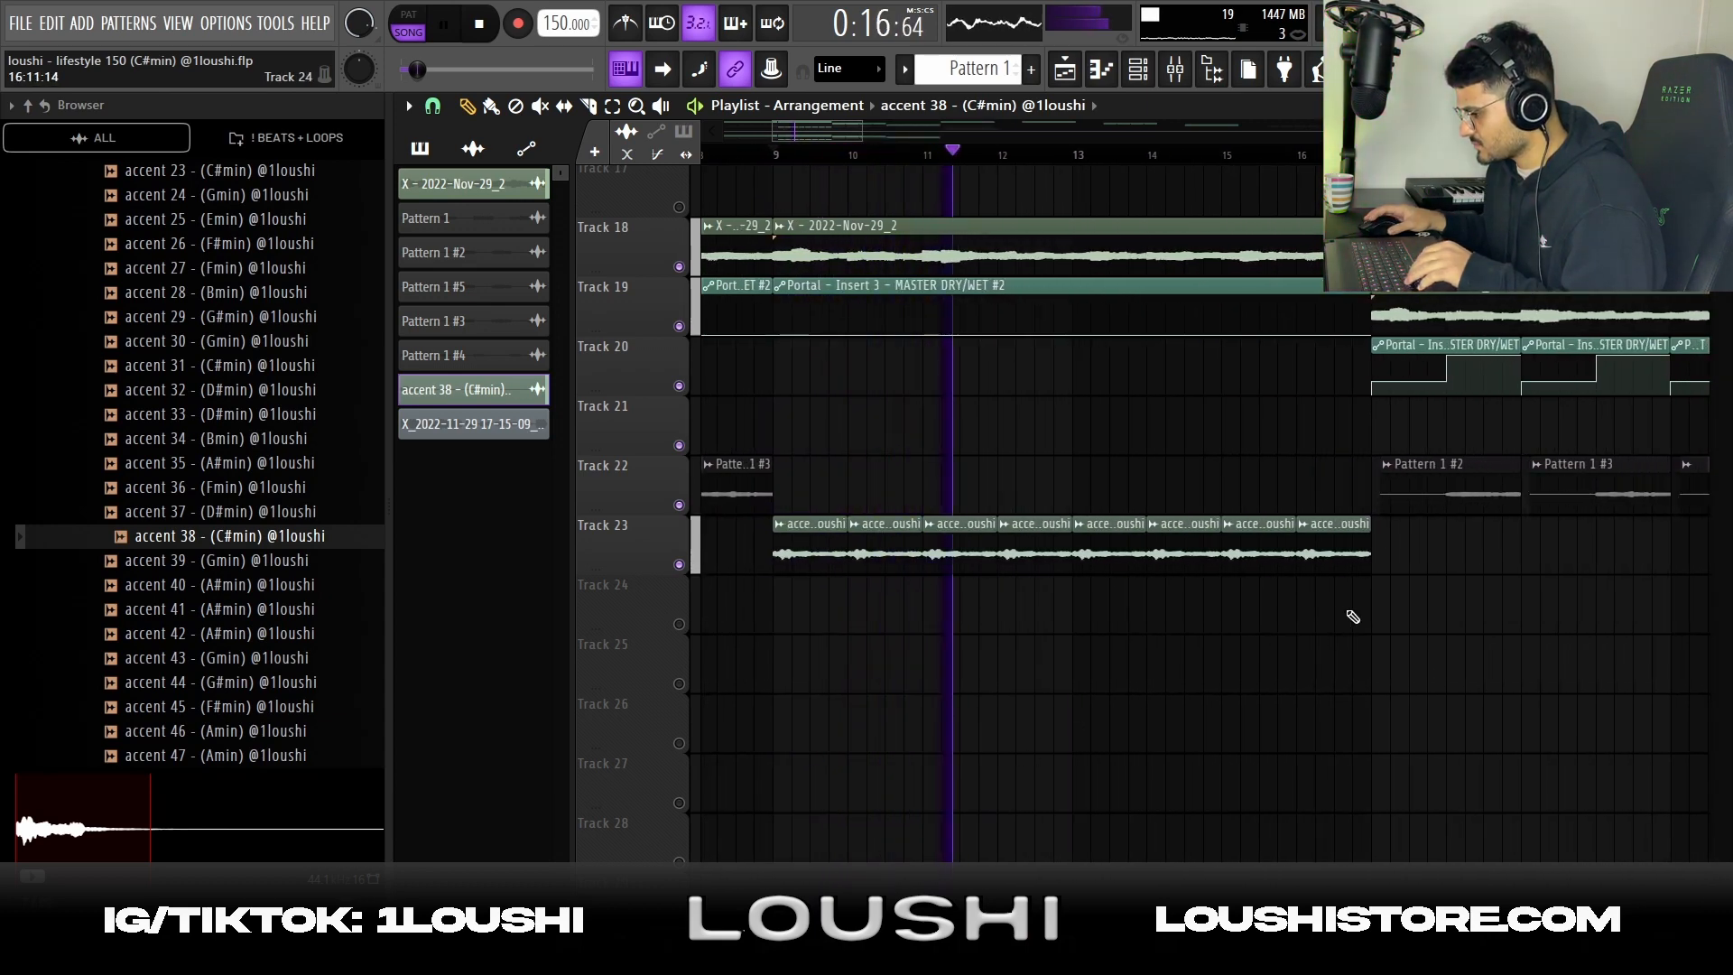
ctrl+click(679, 564)
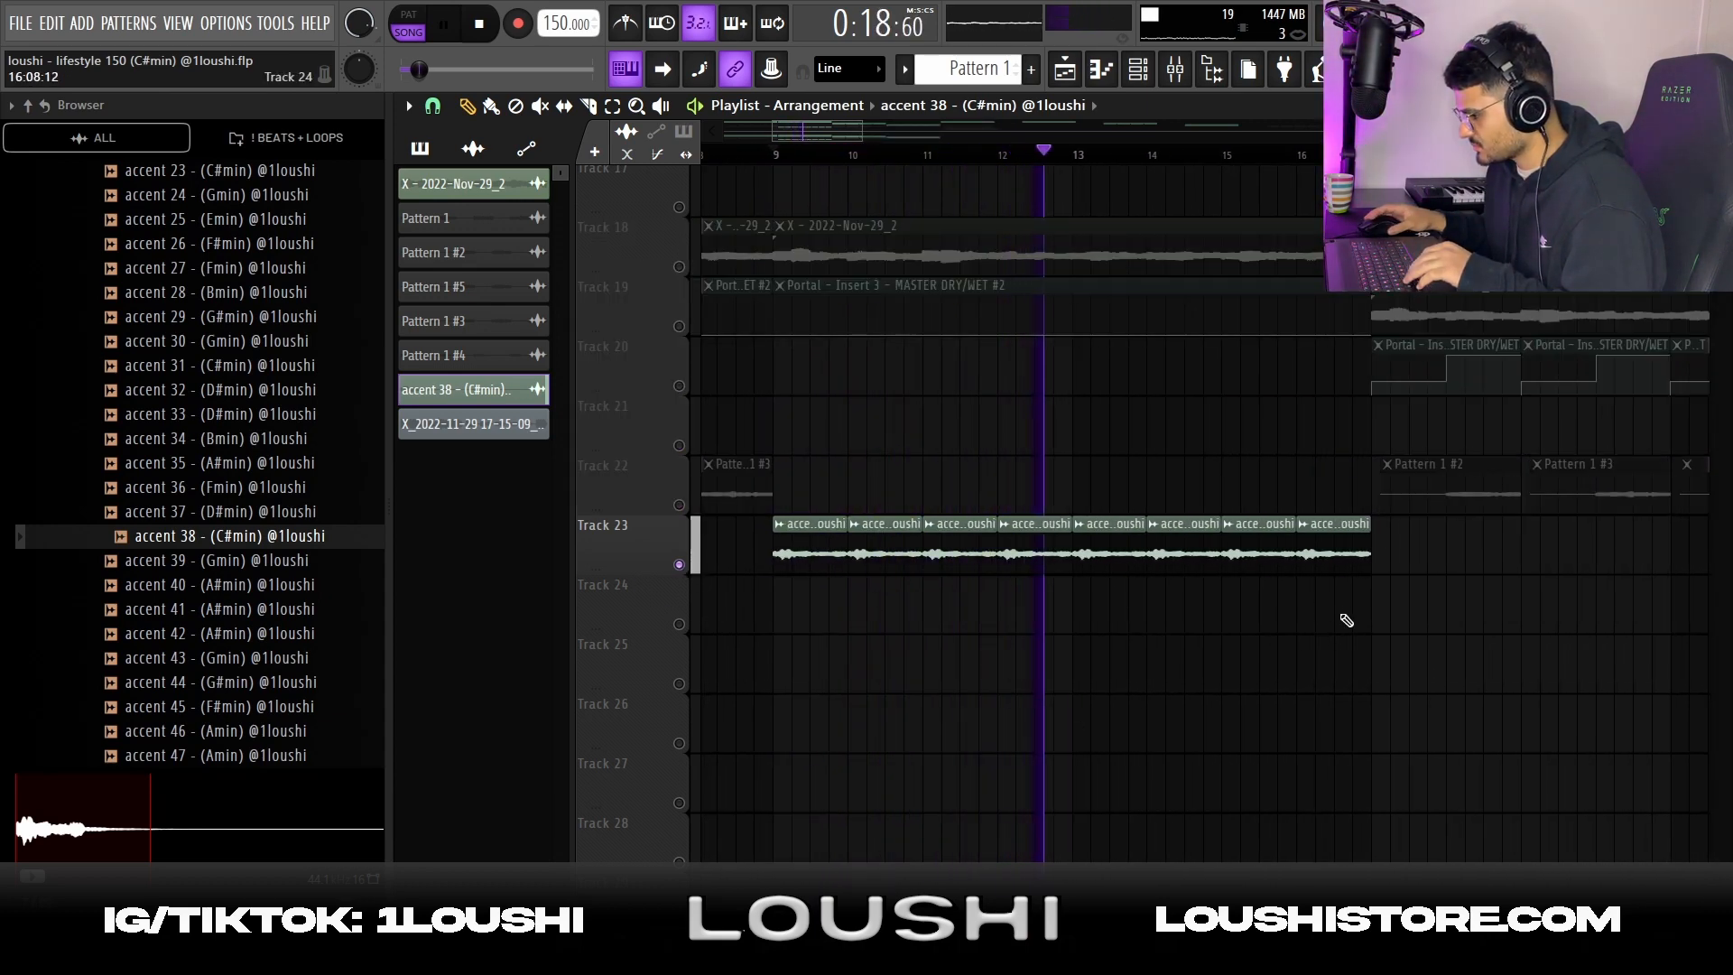
key(space)
key(space)
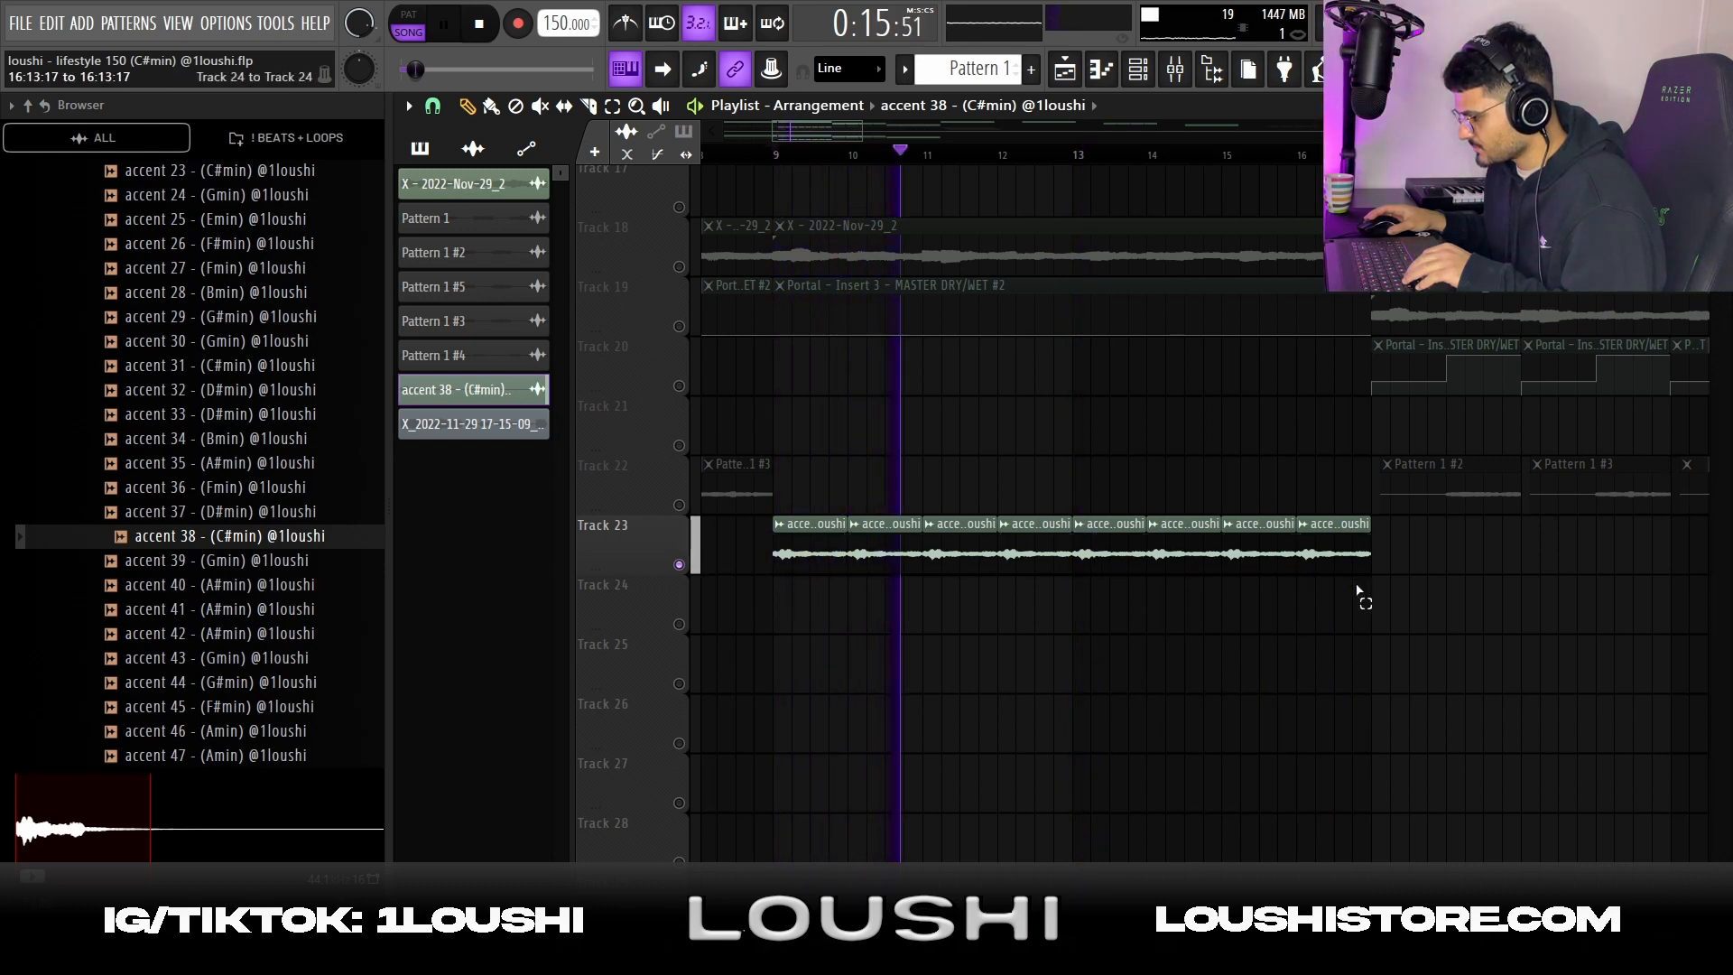
Select all the accent 38 clips on Track 23 and examine the joins between them up close
drag(1372, 630, 774, 458)
key(space)
scroll(946, 562, up, 1)
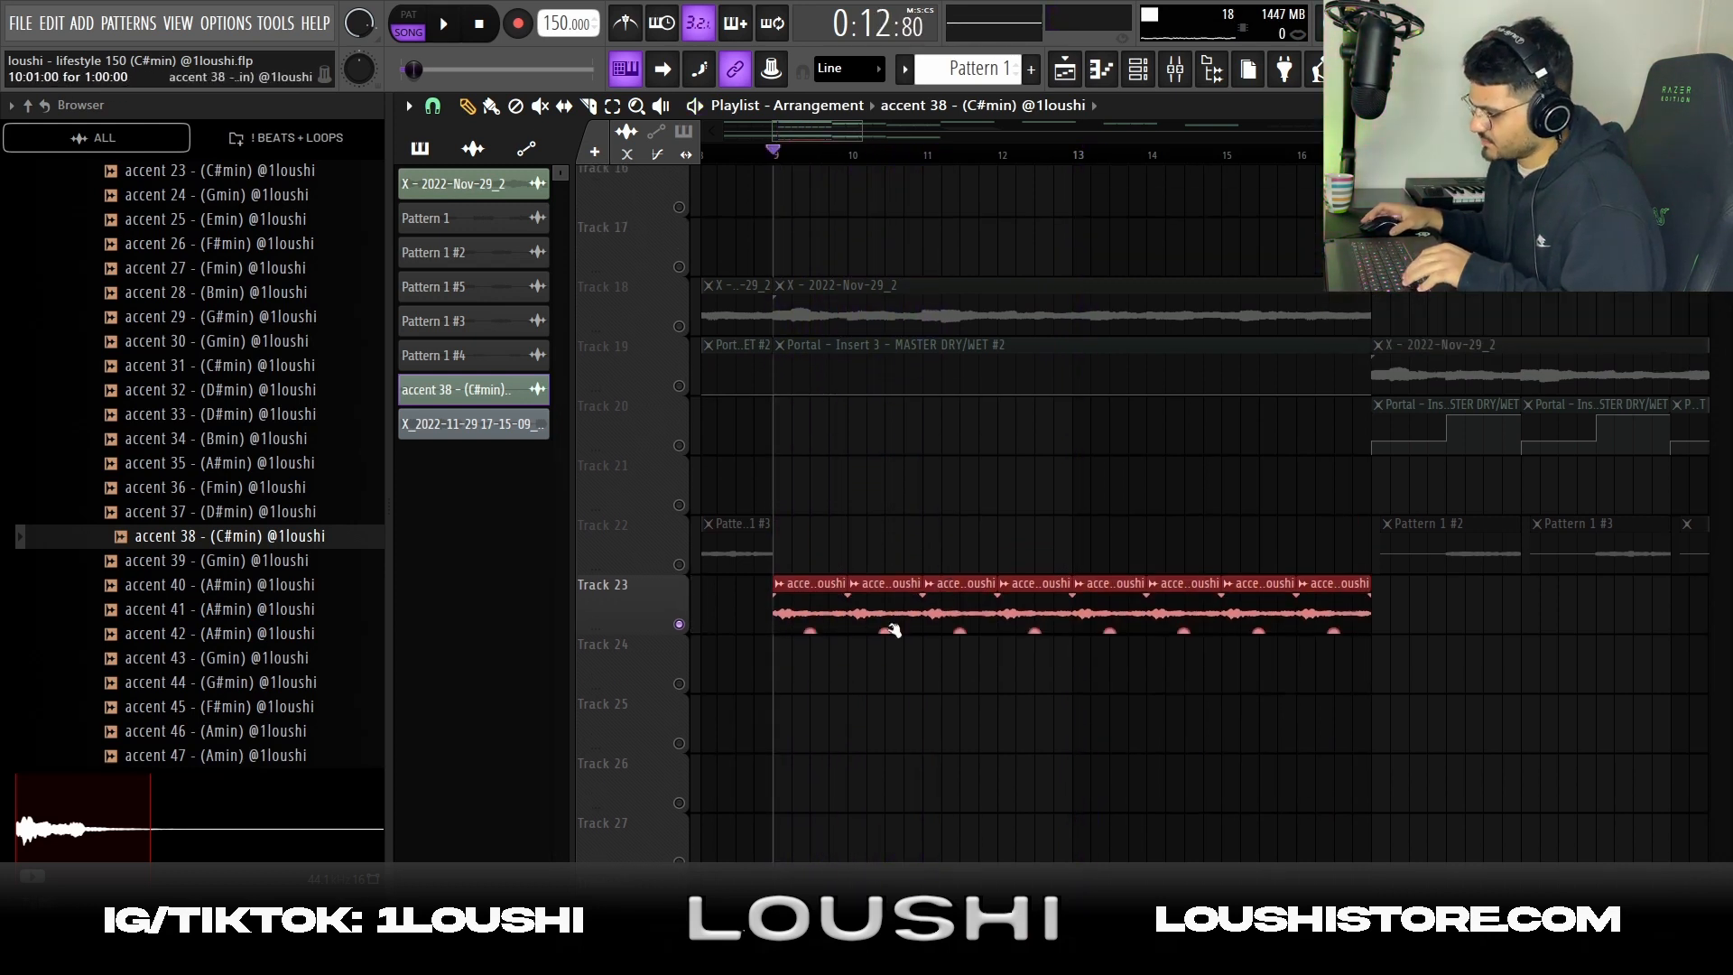
ctrl+scroll(967, 637, up, 6)
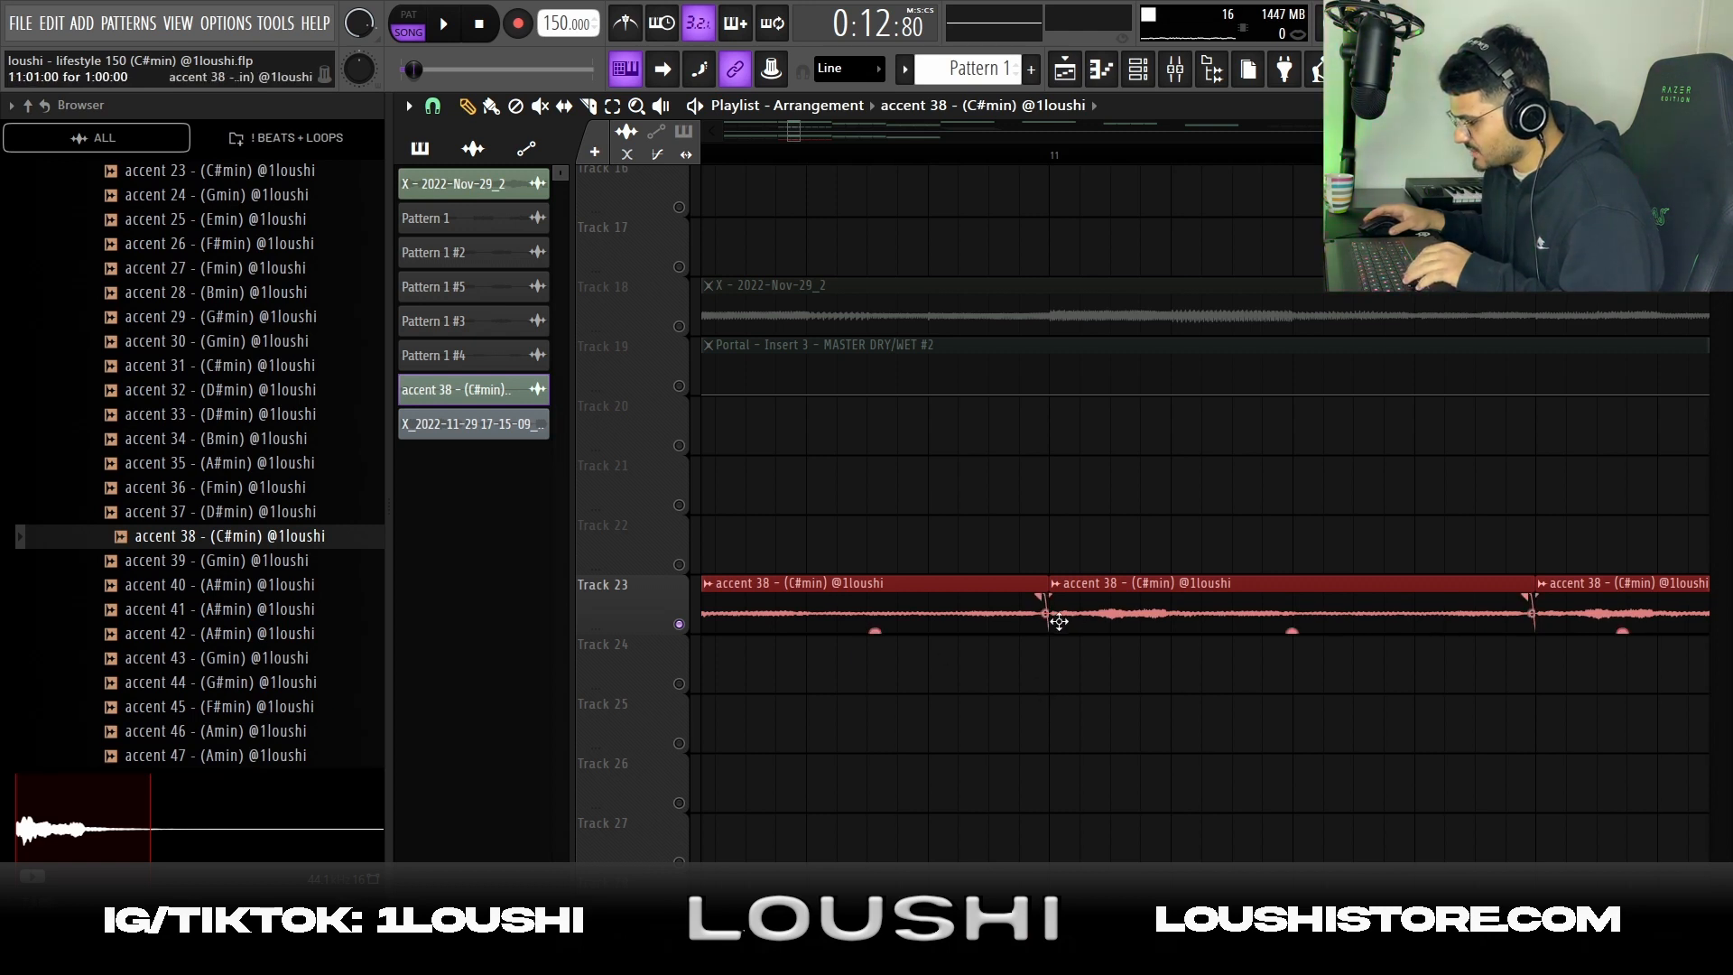
ctrl+scroll(816, 668, down, 2)
Replay the soloed accent 38 clips from bar 9, clear their selection and restore all tracks
key(space)
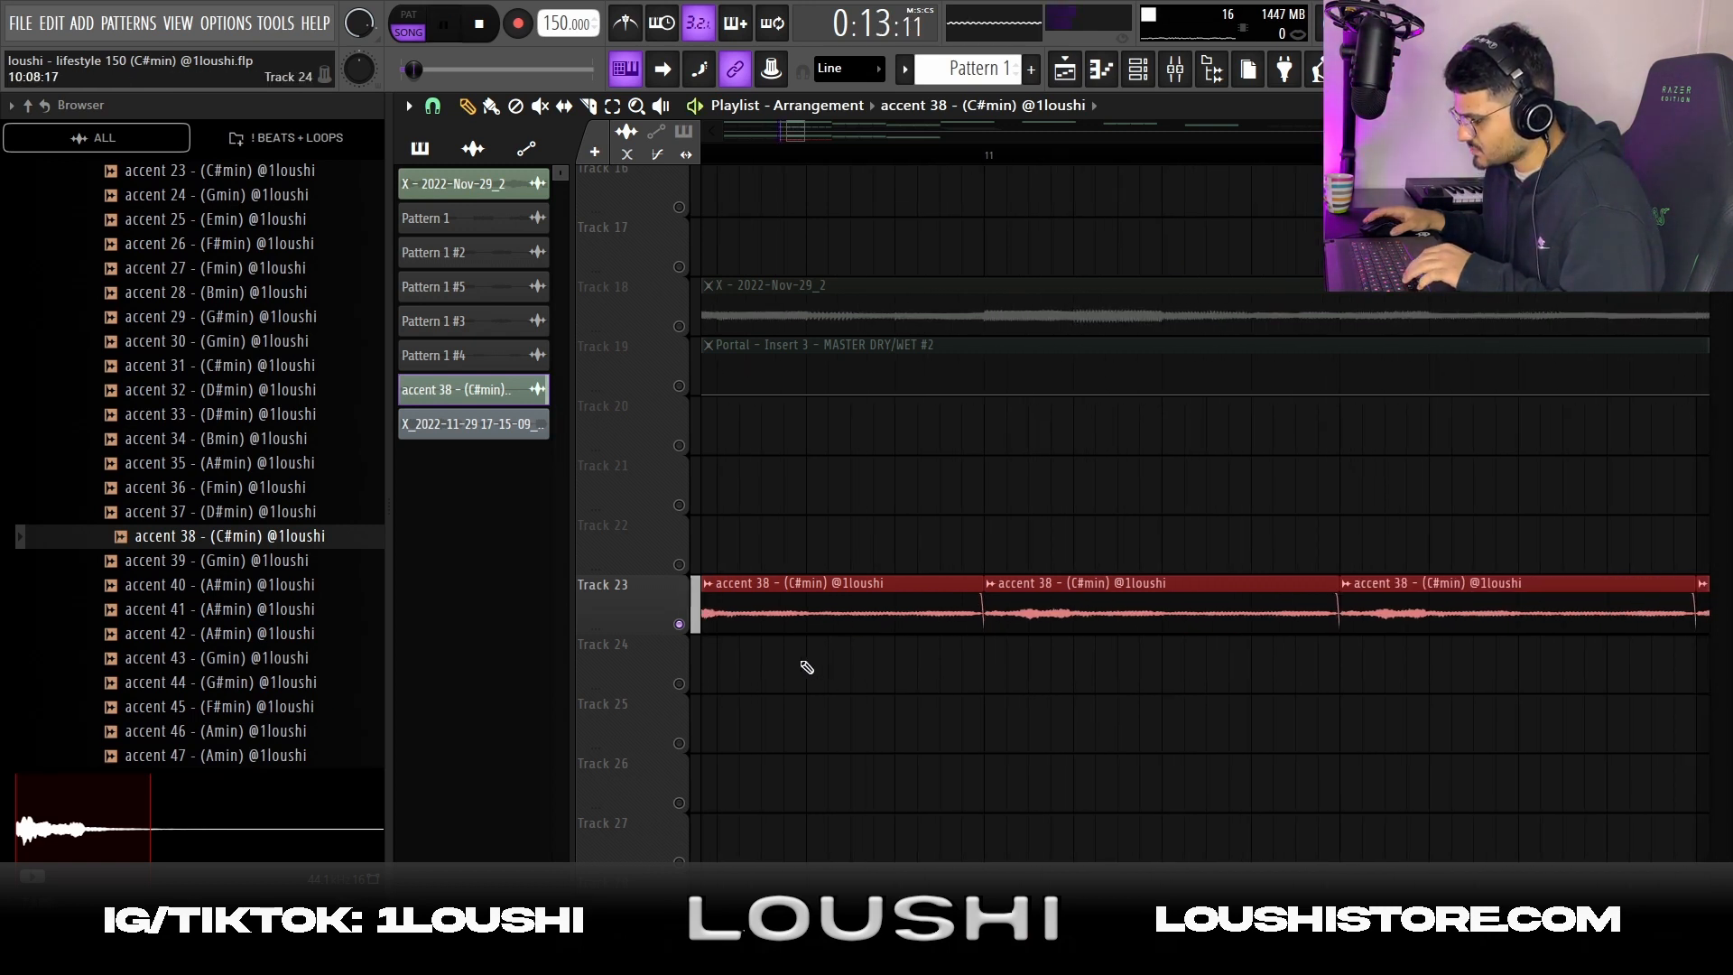
drag(808, 669, 1290, 652)
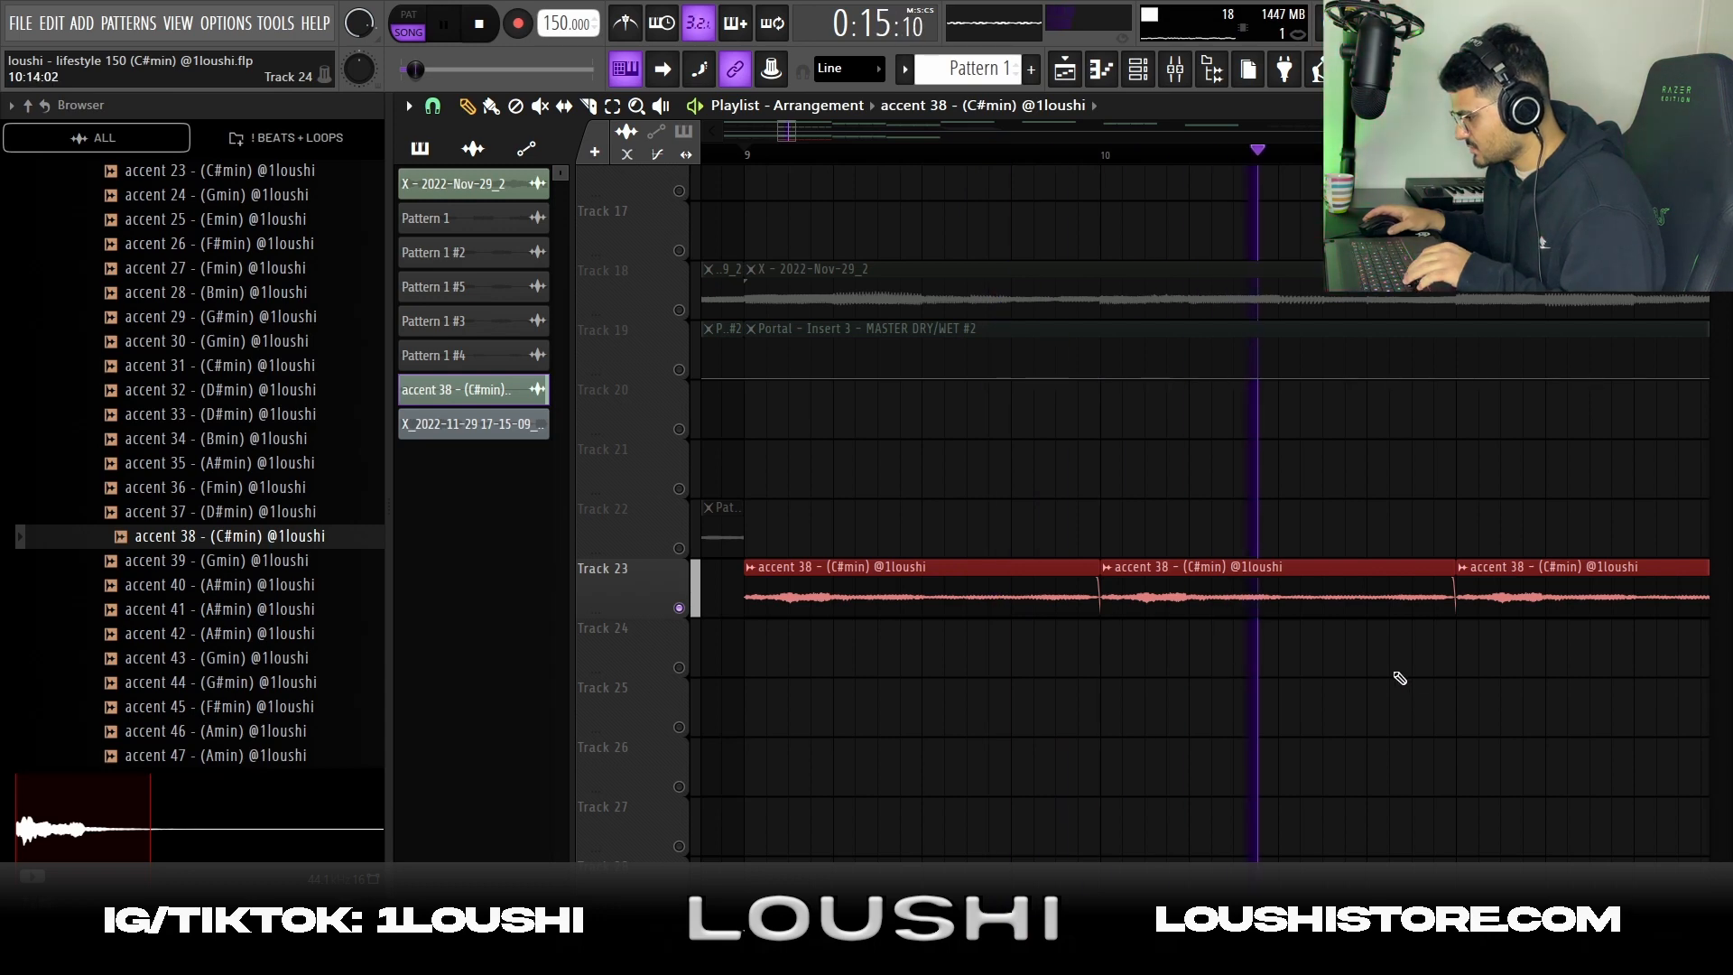
drag(1567, 716, 1401, 728)
drag(1431, 889, 715, 311)
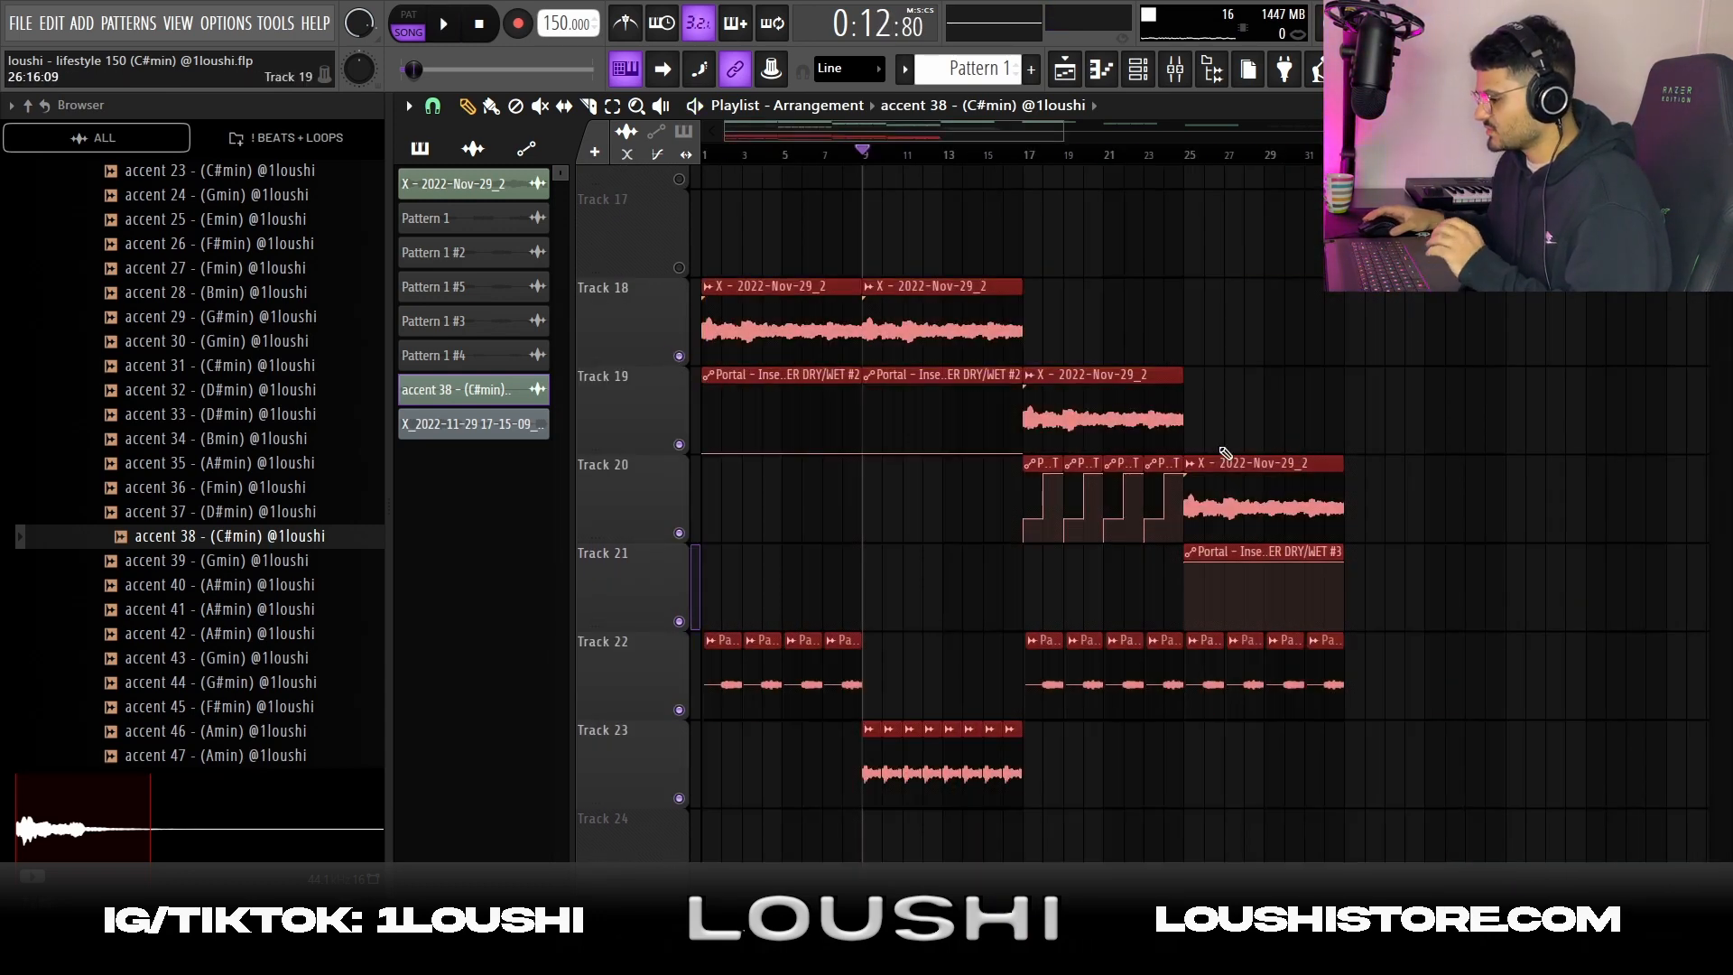
click(948, 522)
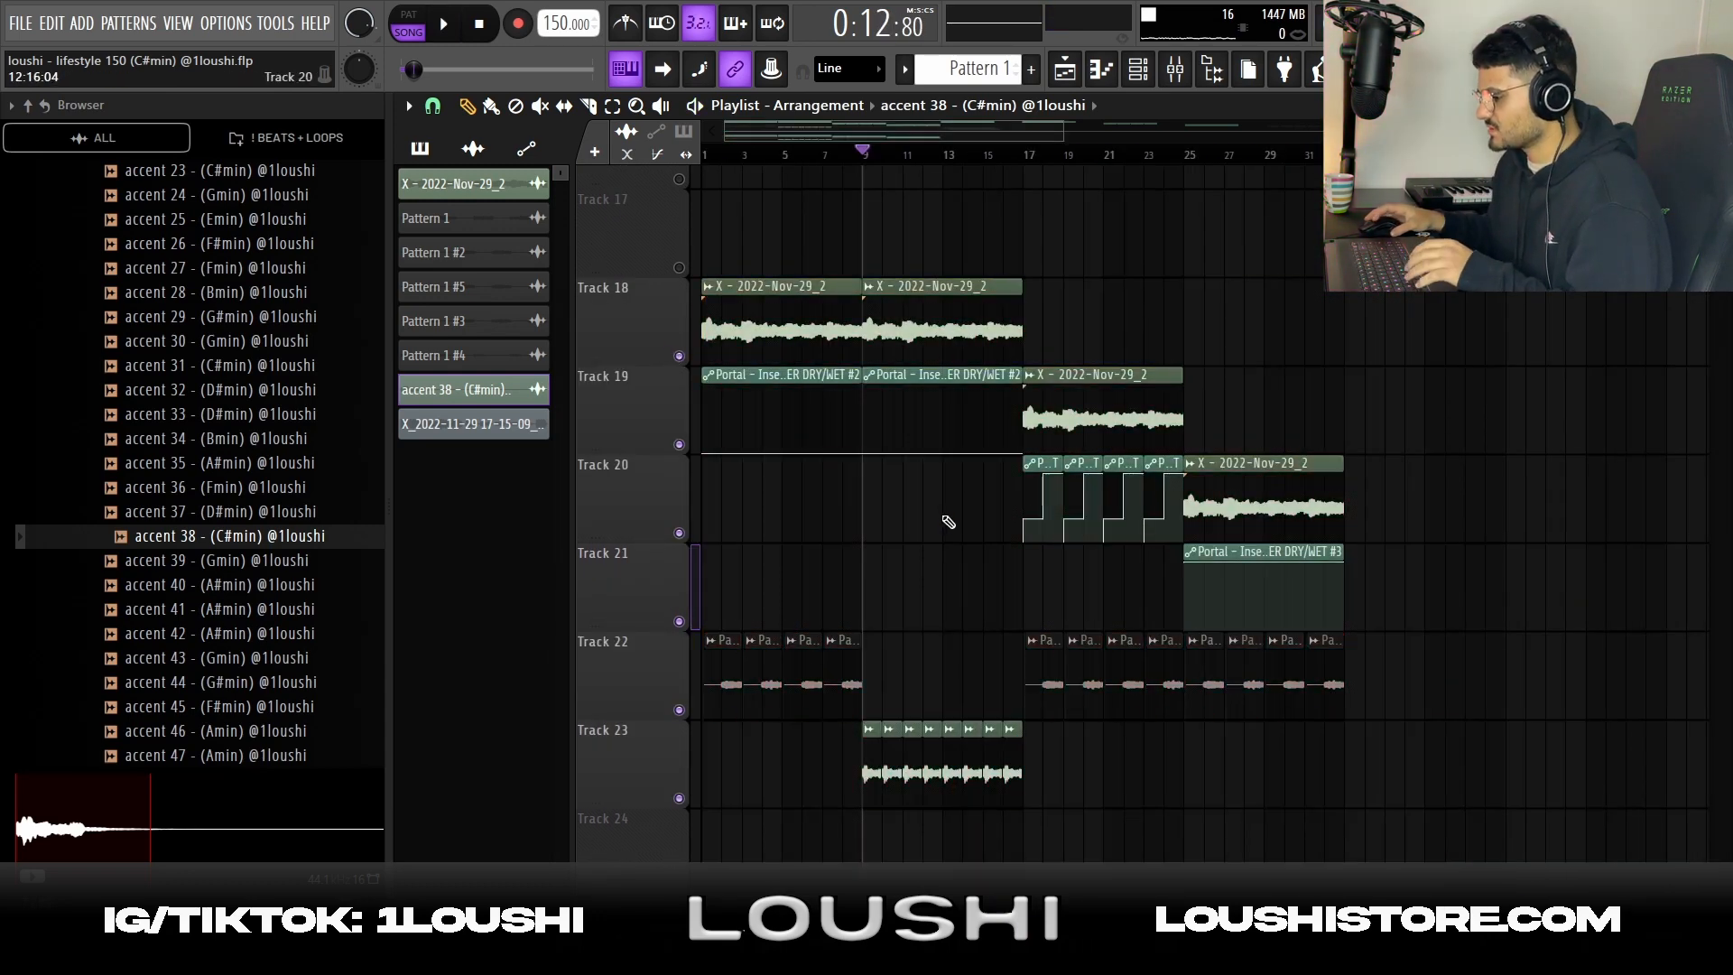
Copy one X - 2022-Nov-29_2 clip and its Portal automation on Tracks 18 and 19 to bar 33
drag(944, 492, 1385, 318)
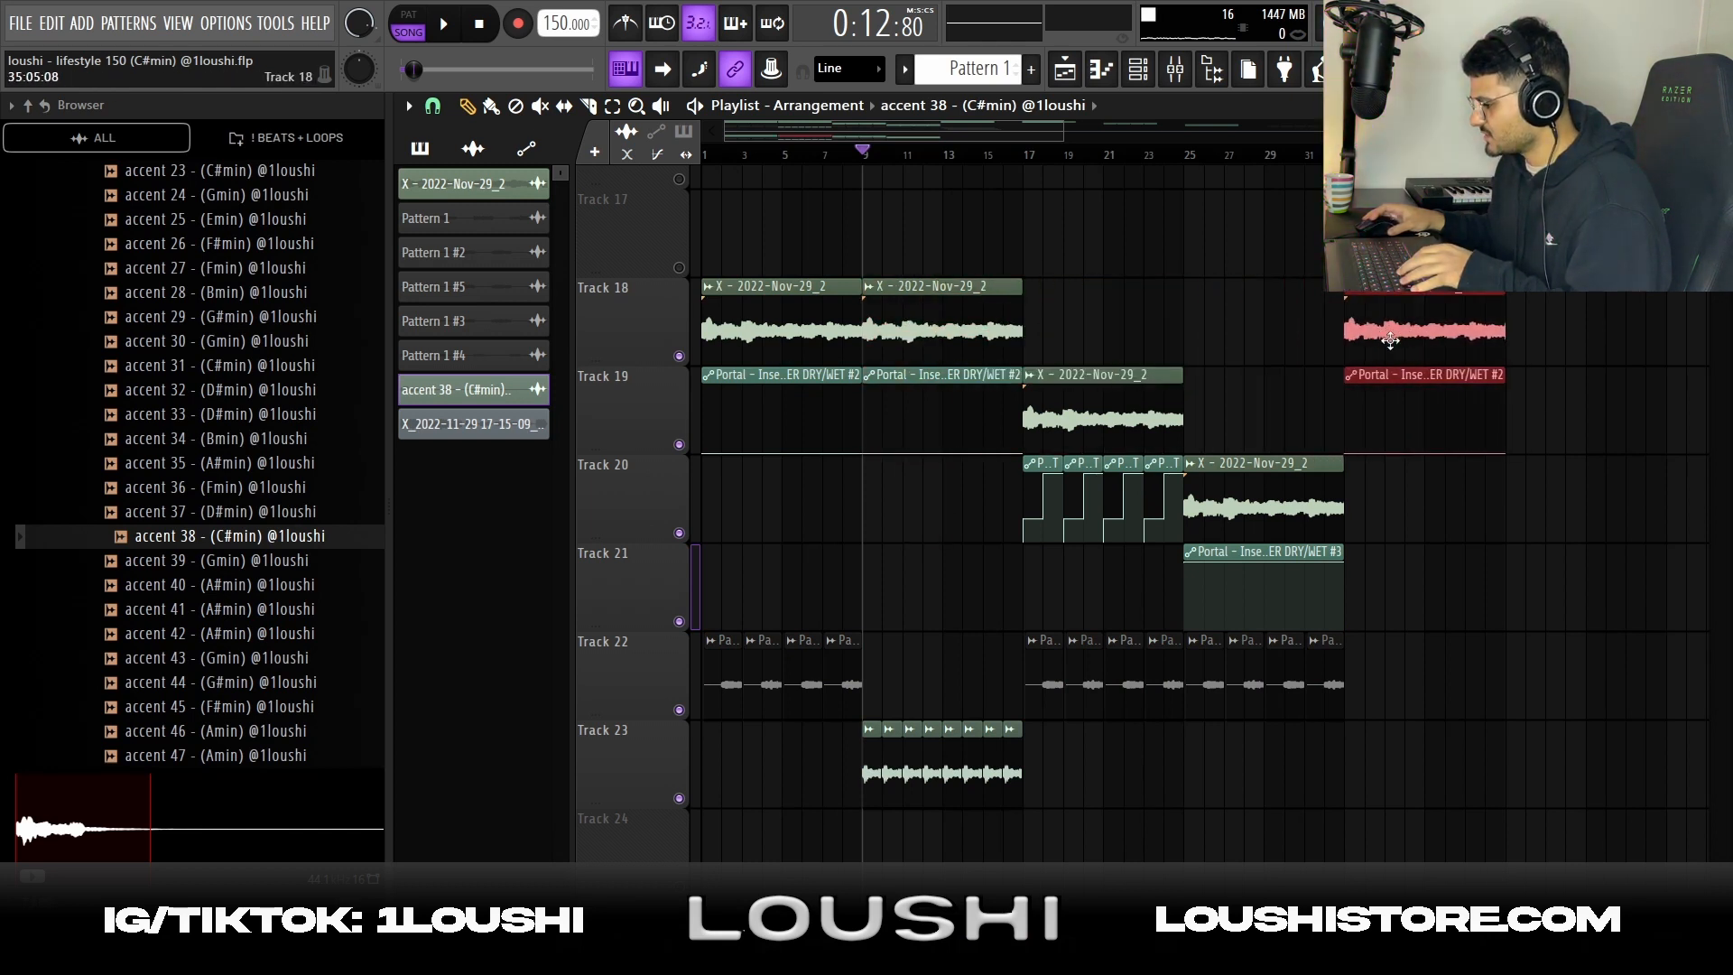
click(1466, 607)
scroll(1371, 154, down, 2)
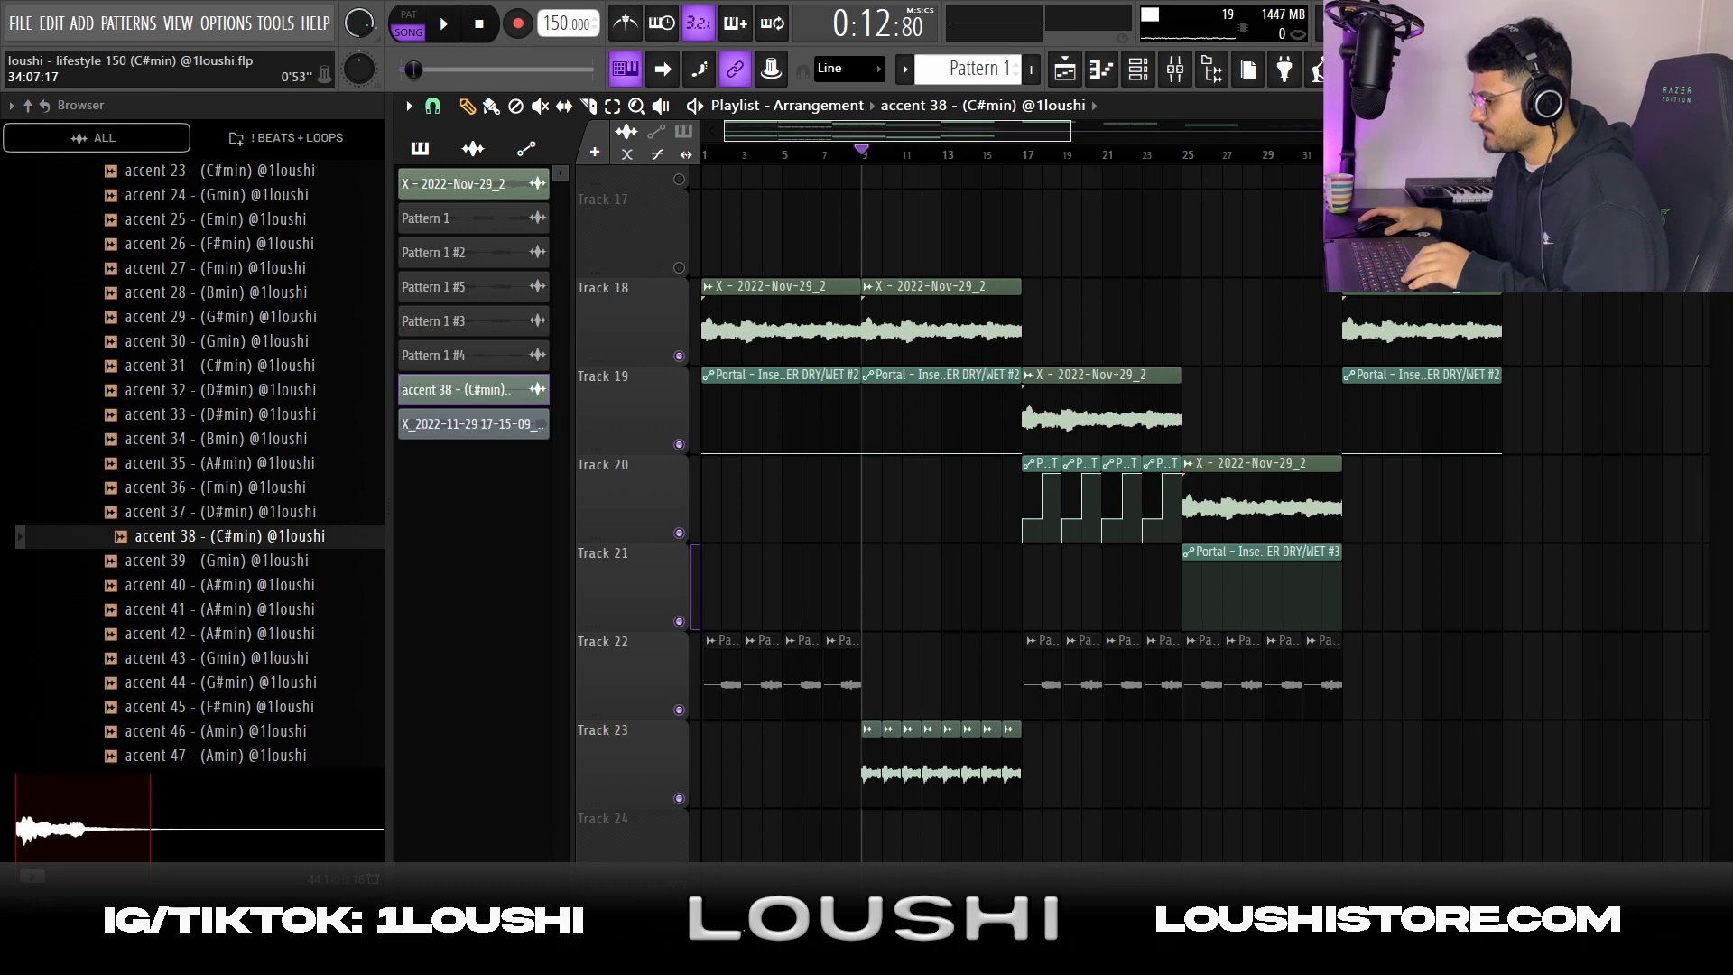
Place the Pattern 1 clip on Track 24 at bar 33
click(975, 77)
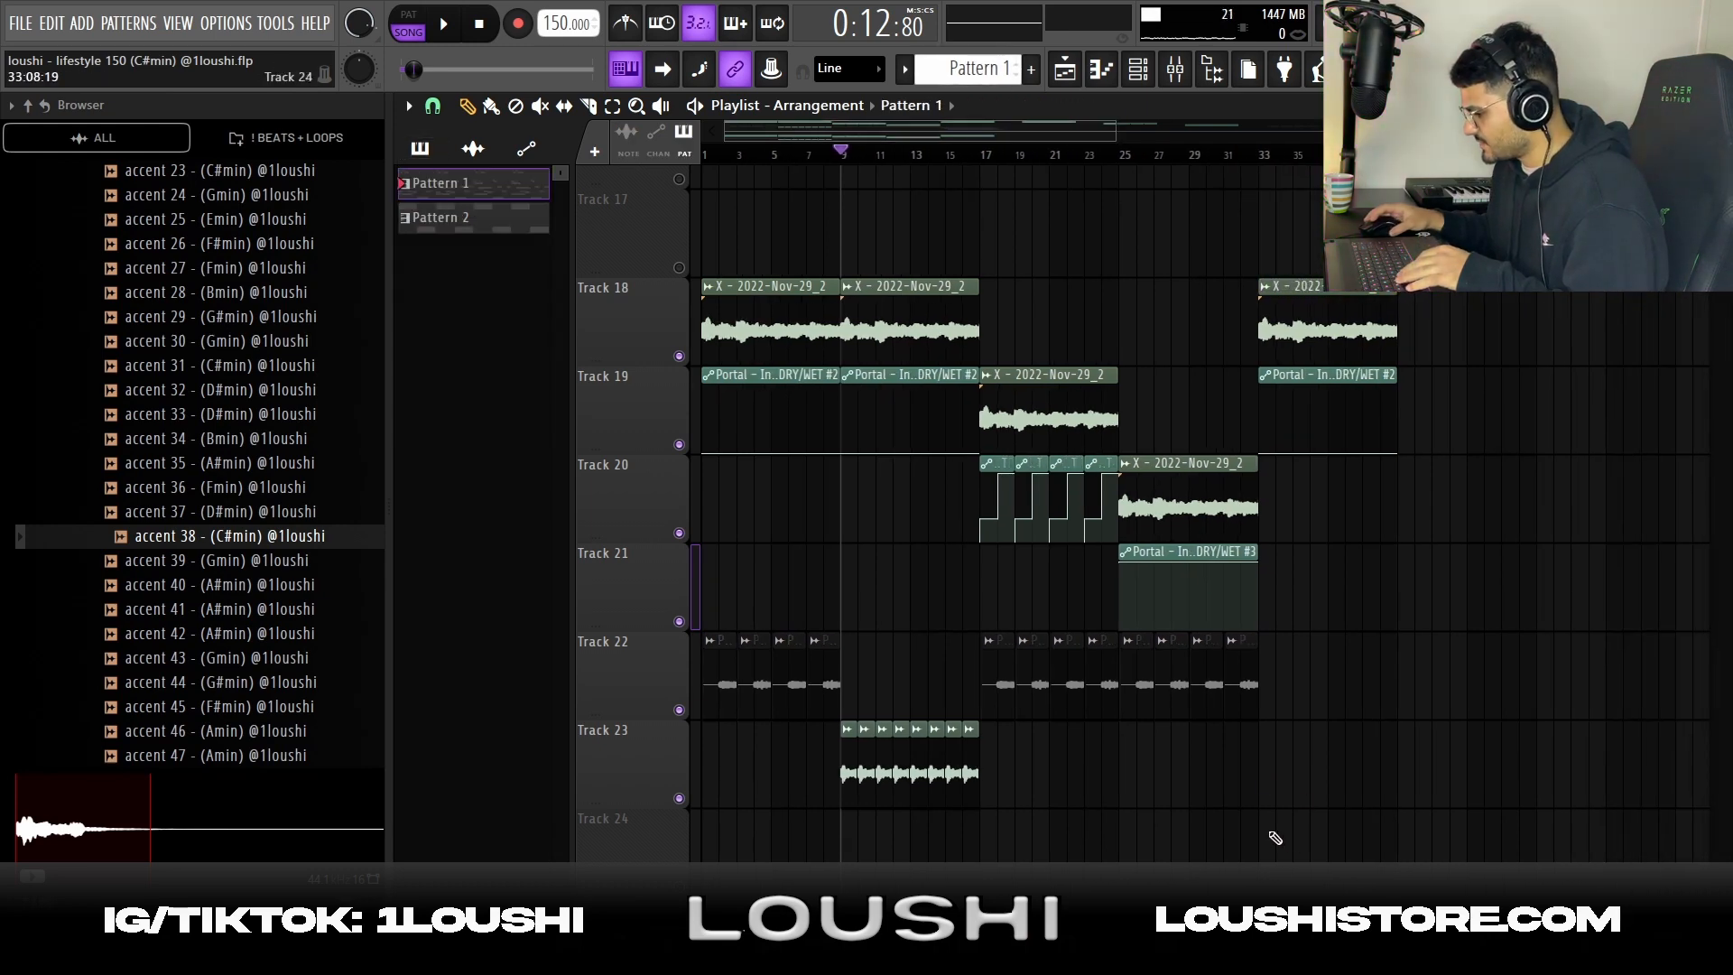
scroll(1290, 817, down, 3)
click(684, 623)
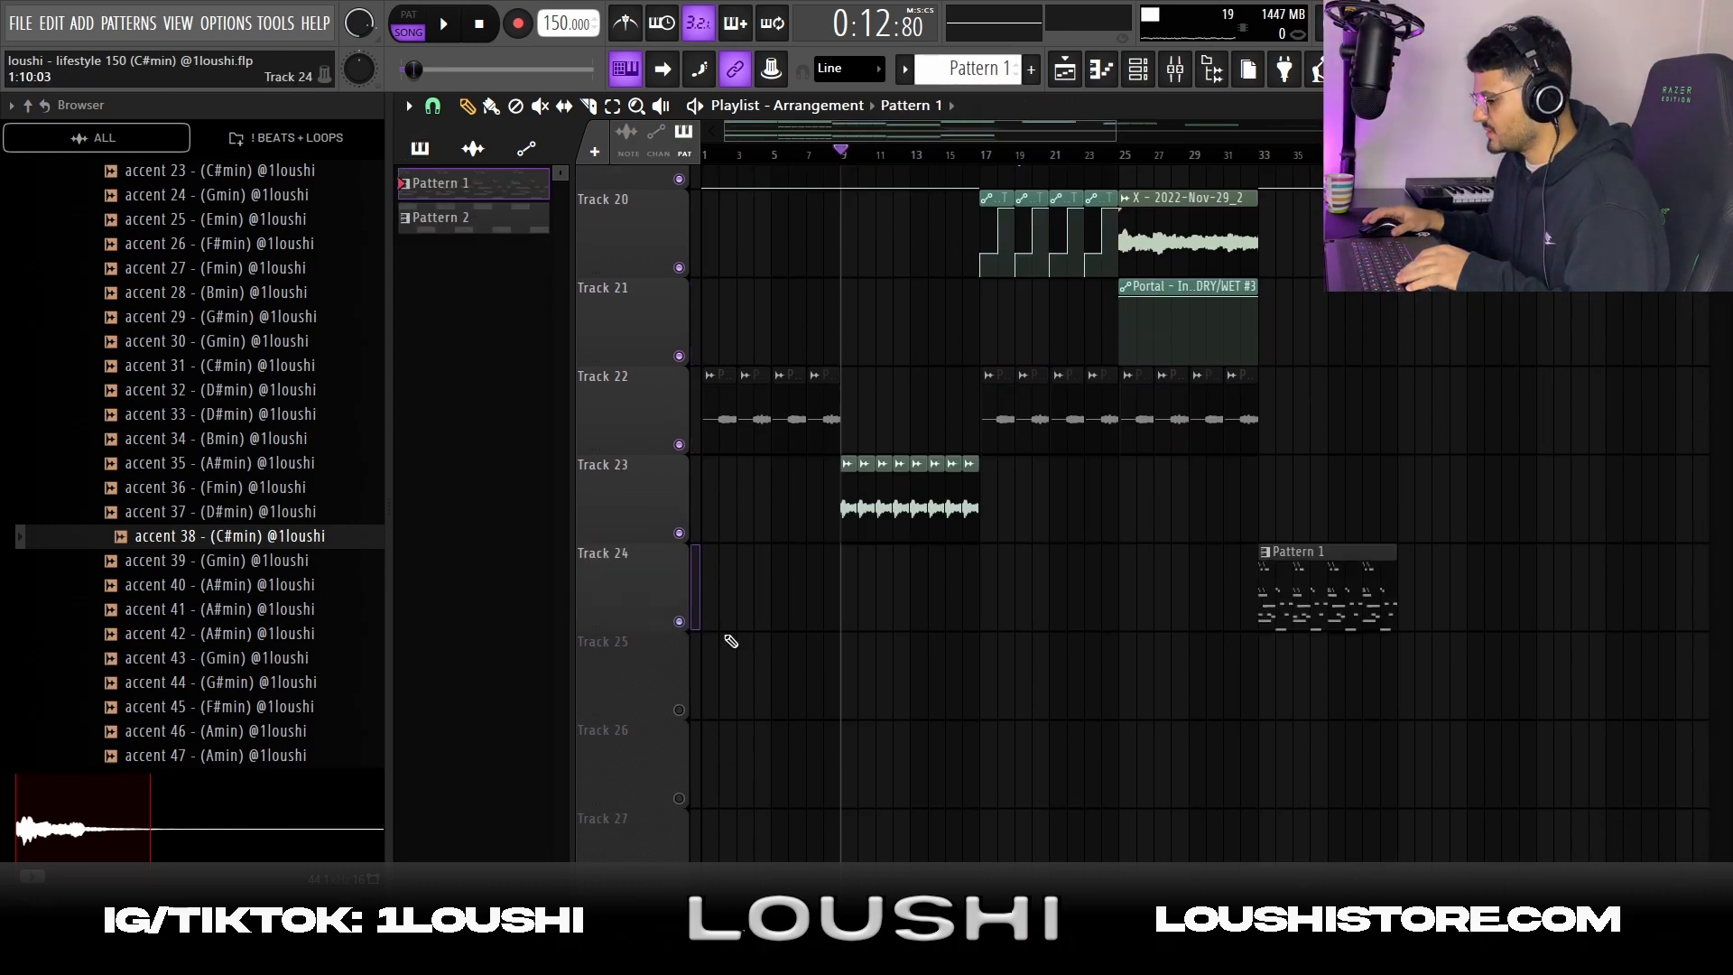
Inspect Pattern 1's Serum #3 channel with the Pluck - Anime preset and play its notes in the piano roll
double_click(1332, 584)
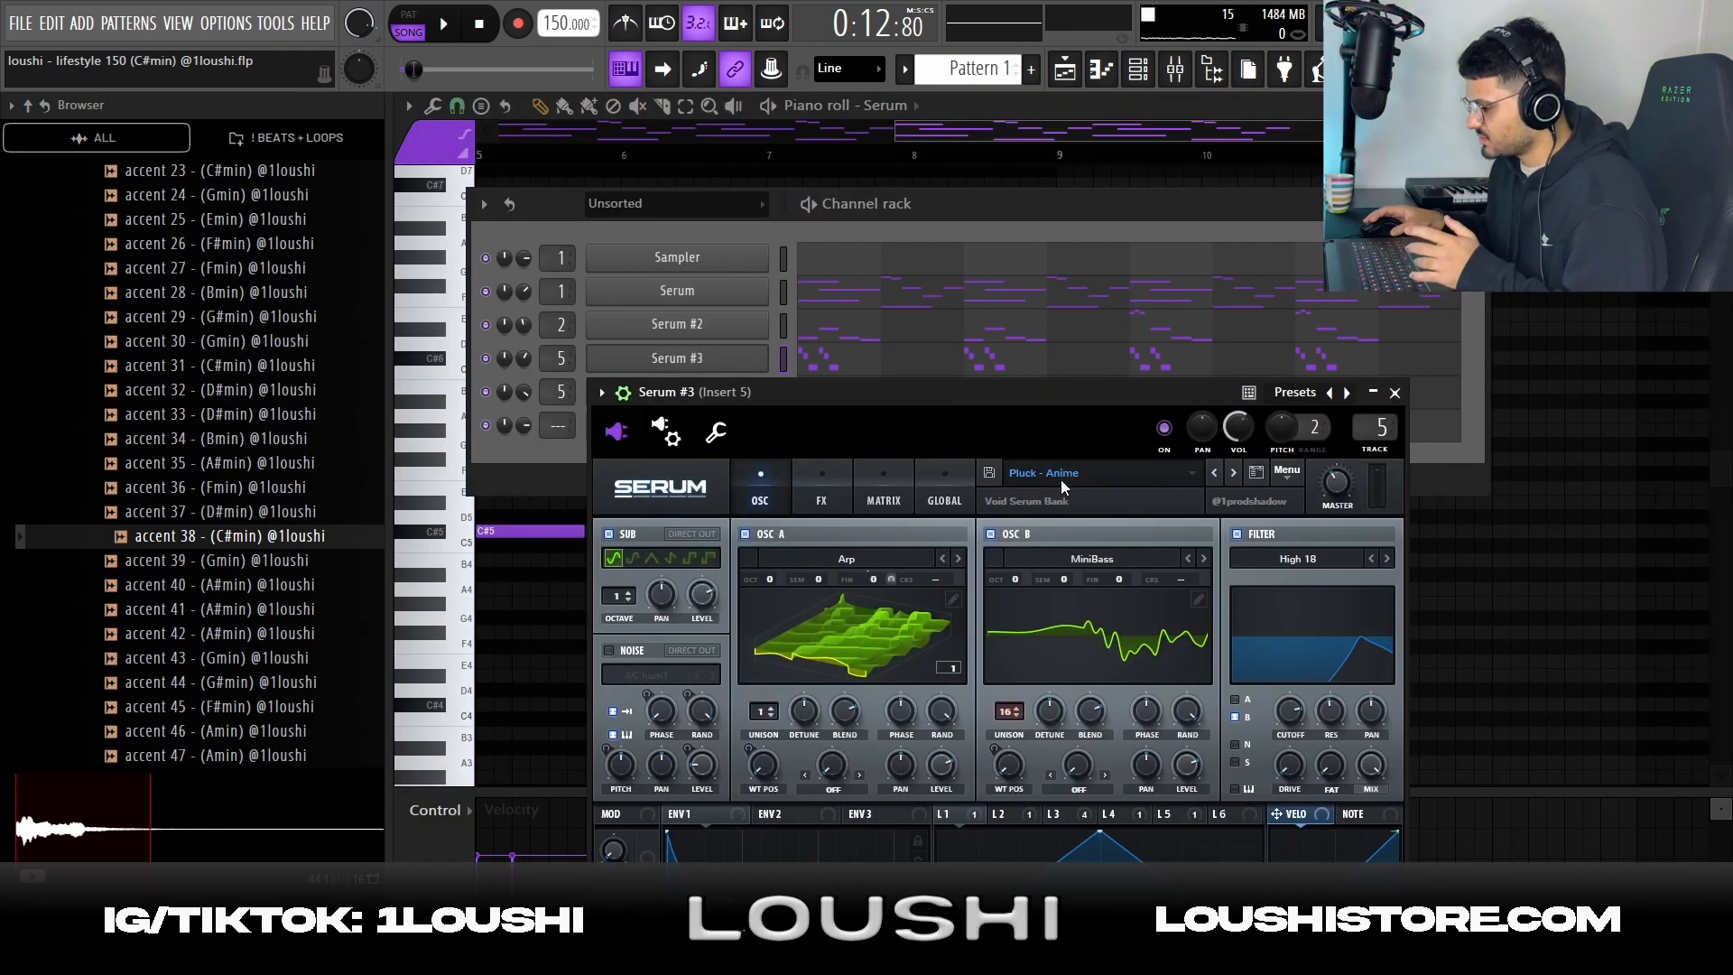
click(1396, 394)
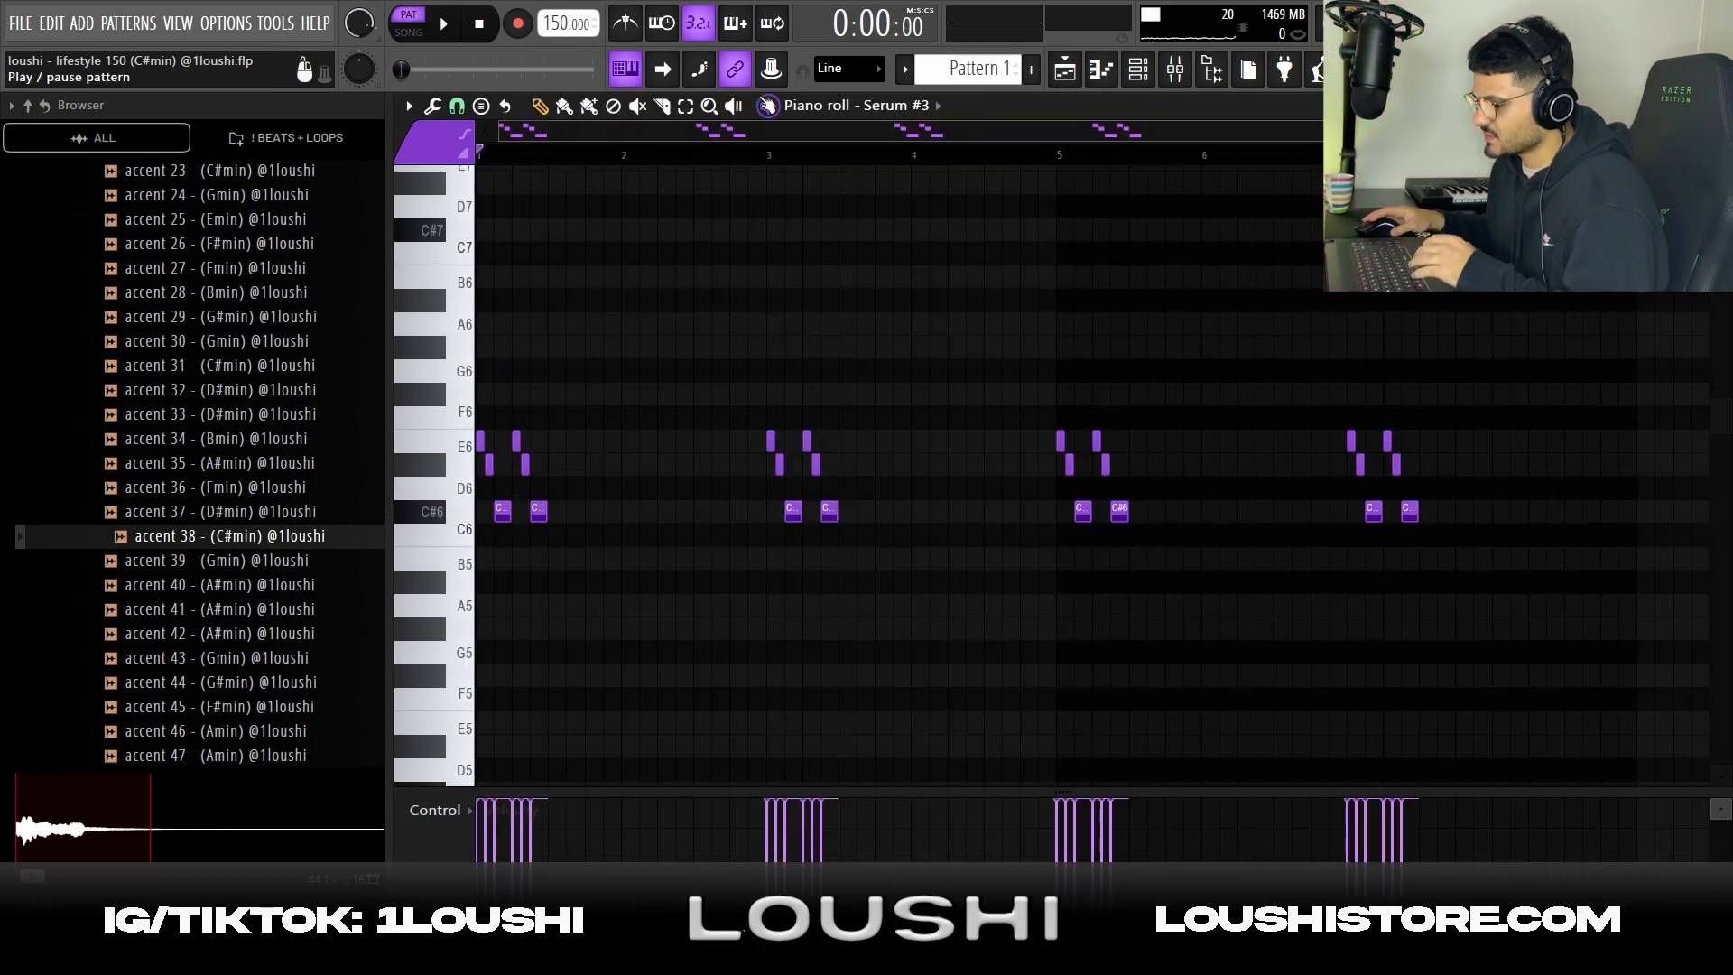
click(443, 24)
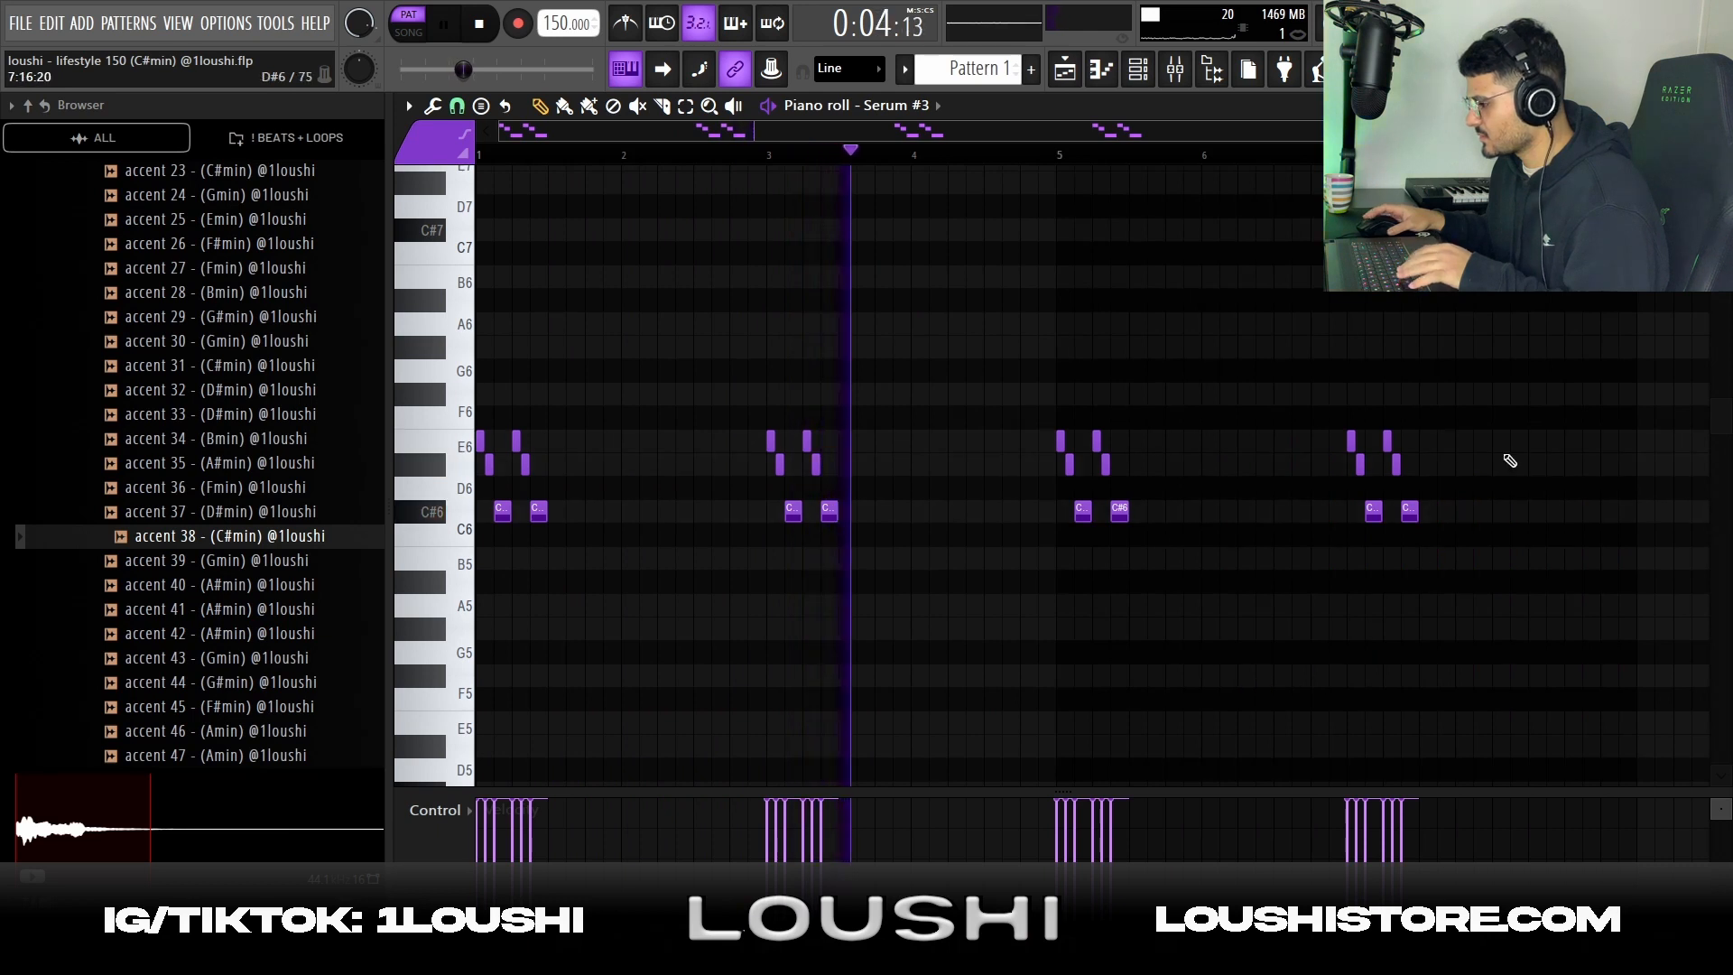
key(space)
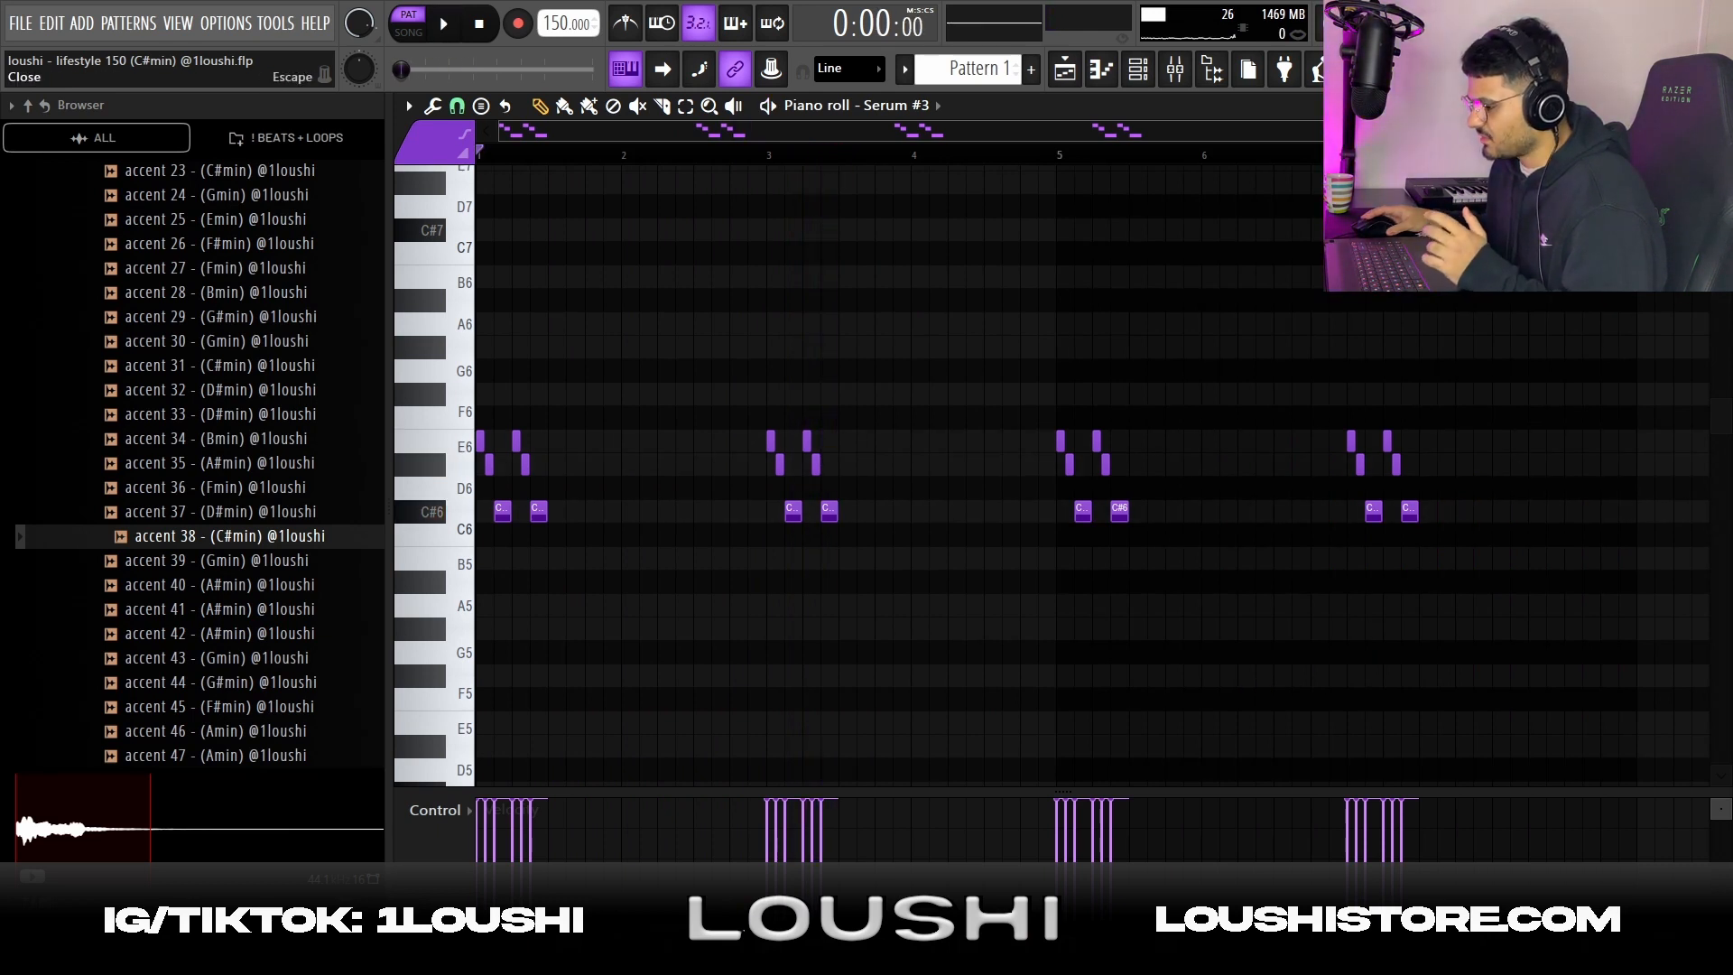
click(1720, 106)
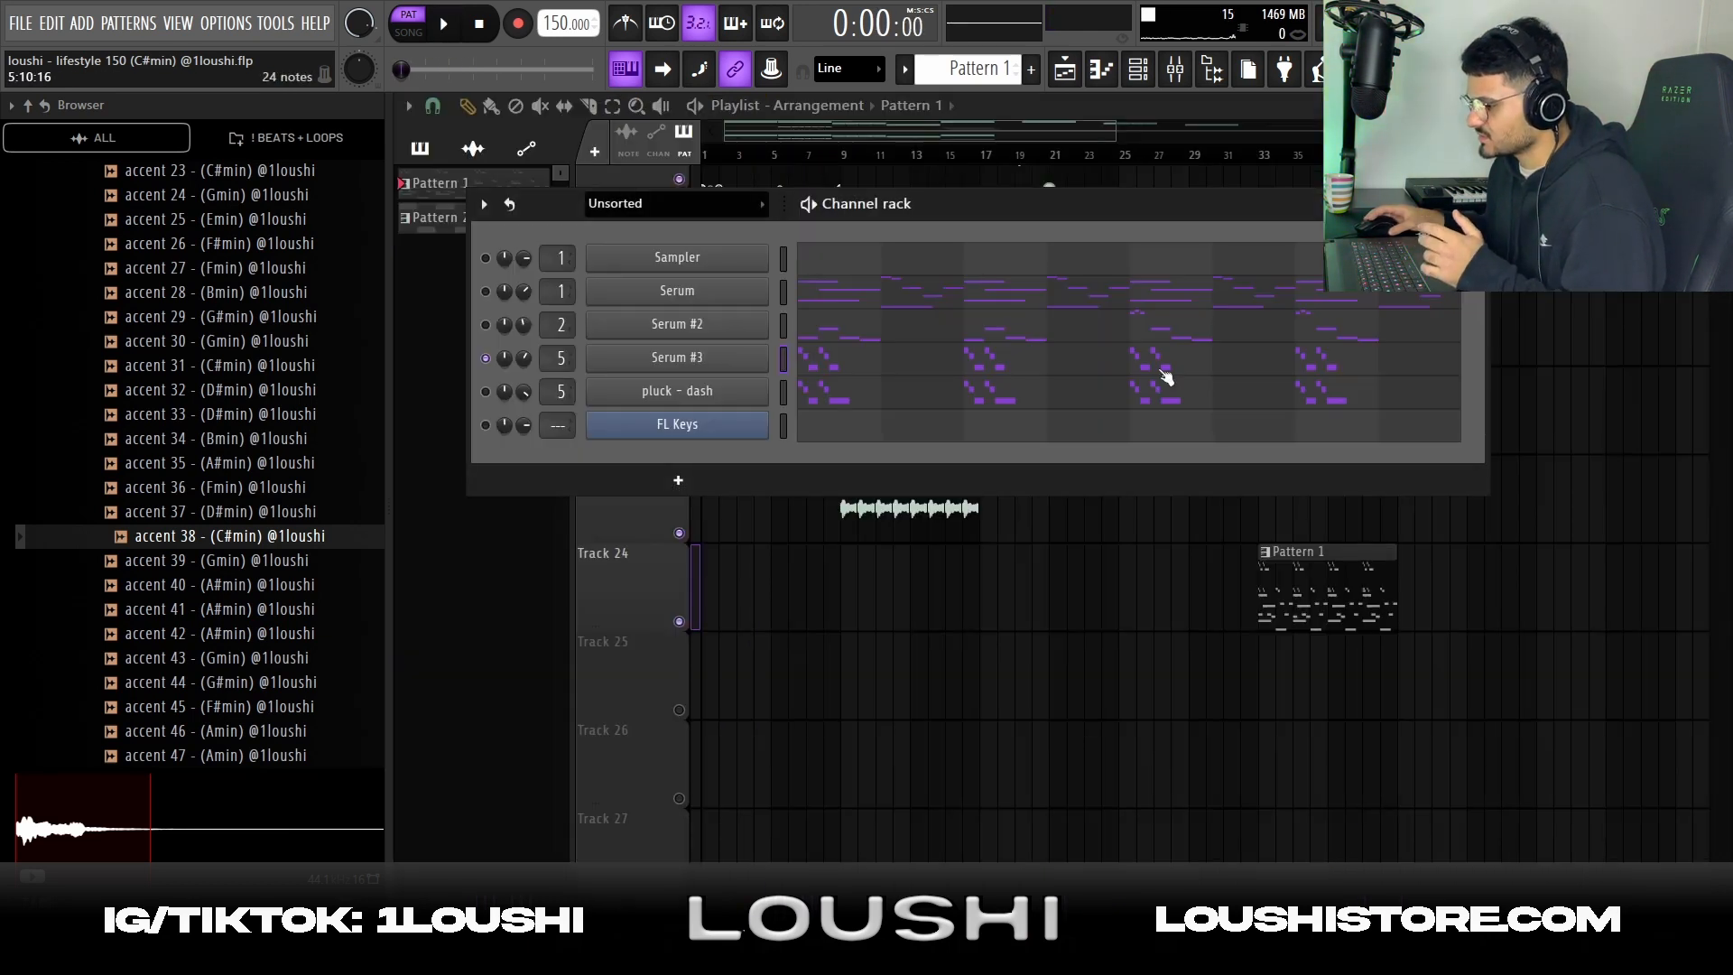
Inspect the pluck - dash sampler channel and locate its source one shot kit in the browser
click(667, 395)
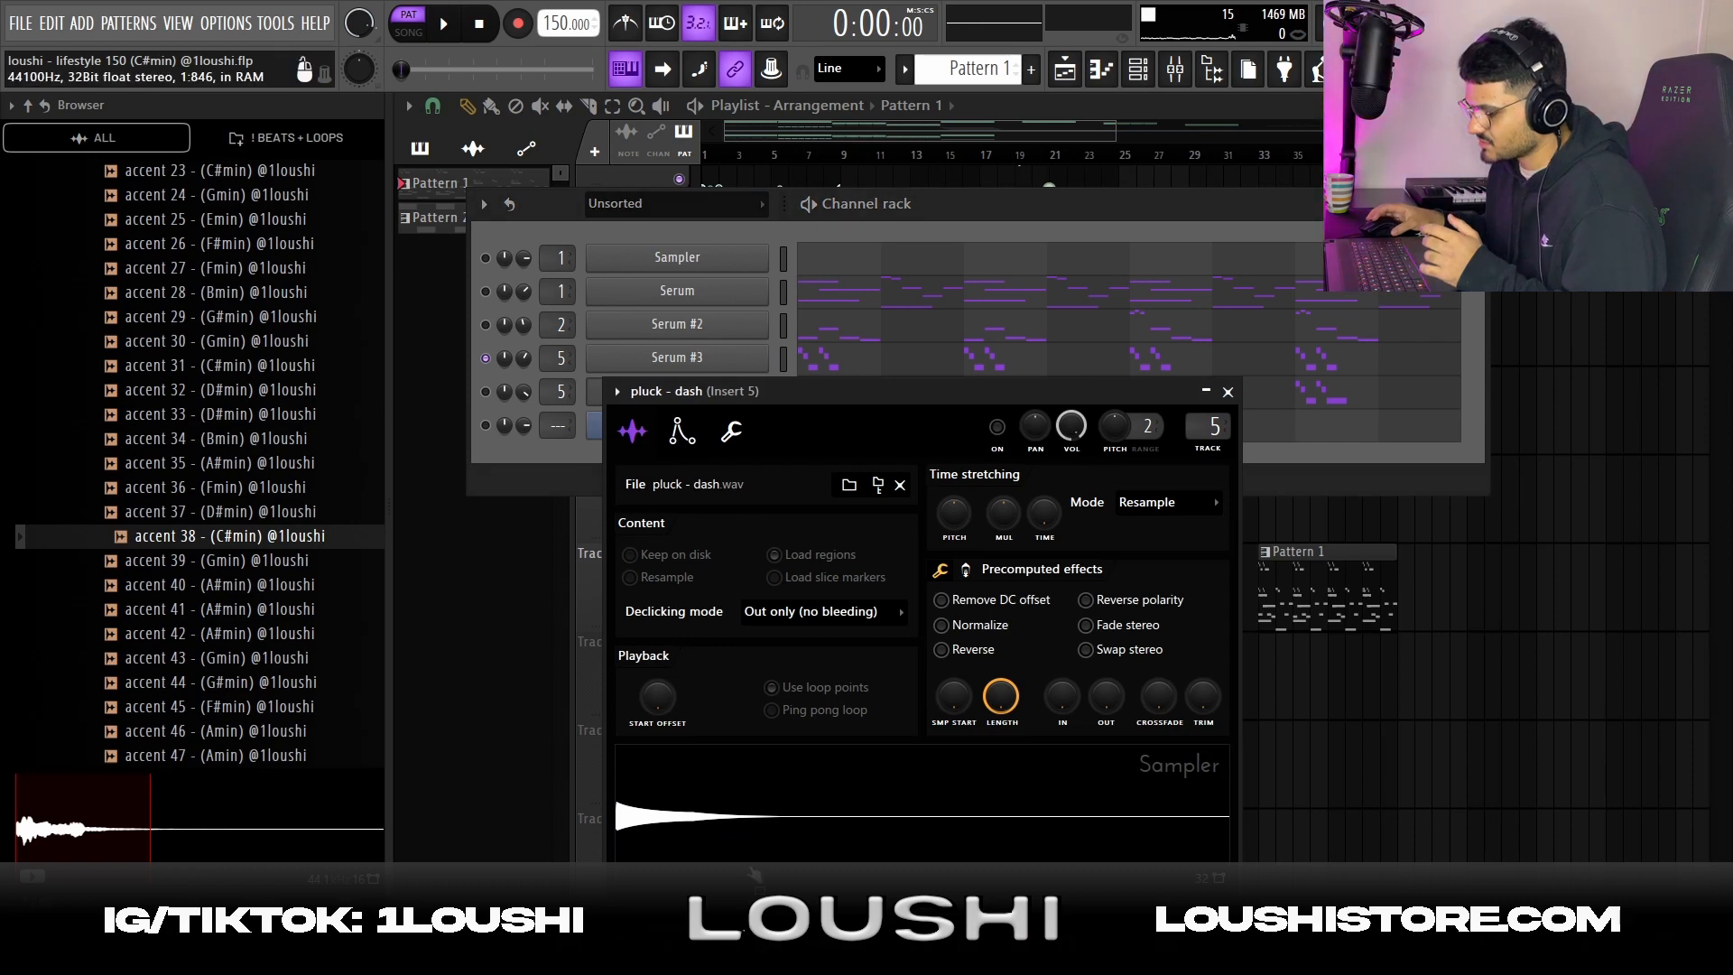
drag(768, 837, 232, 650)
scroll(206, 704, up, 9)
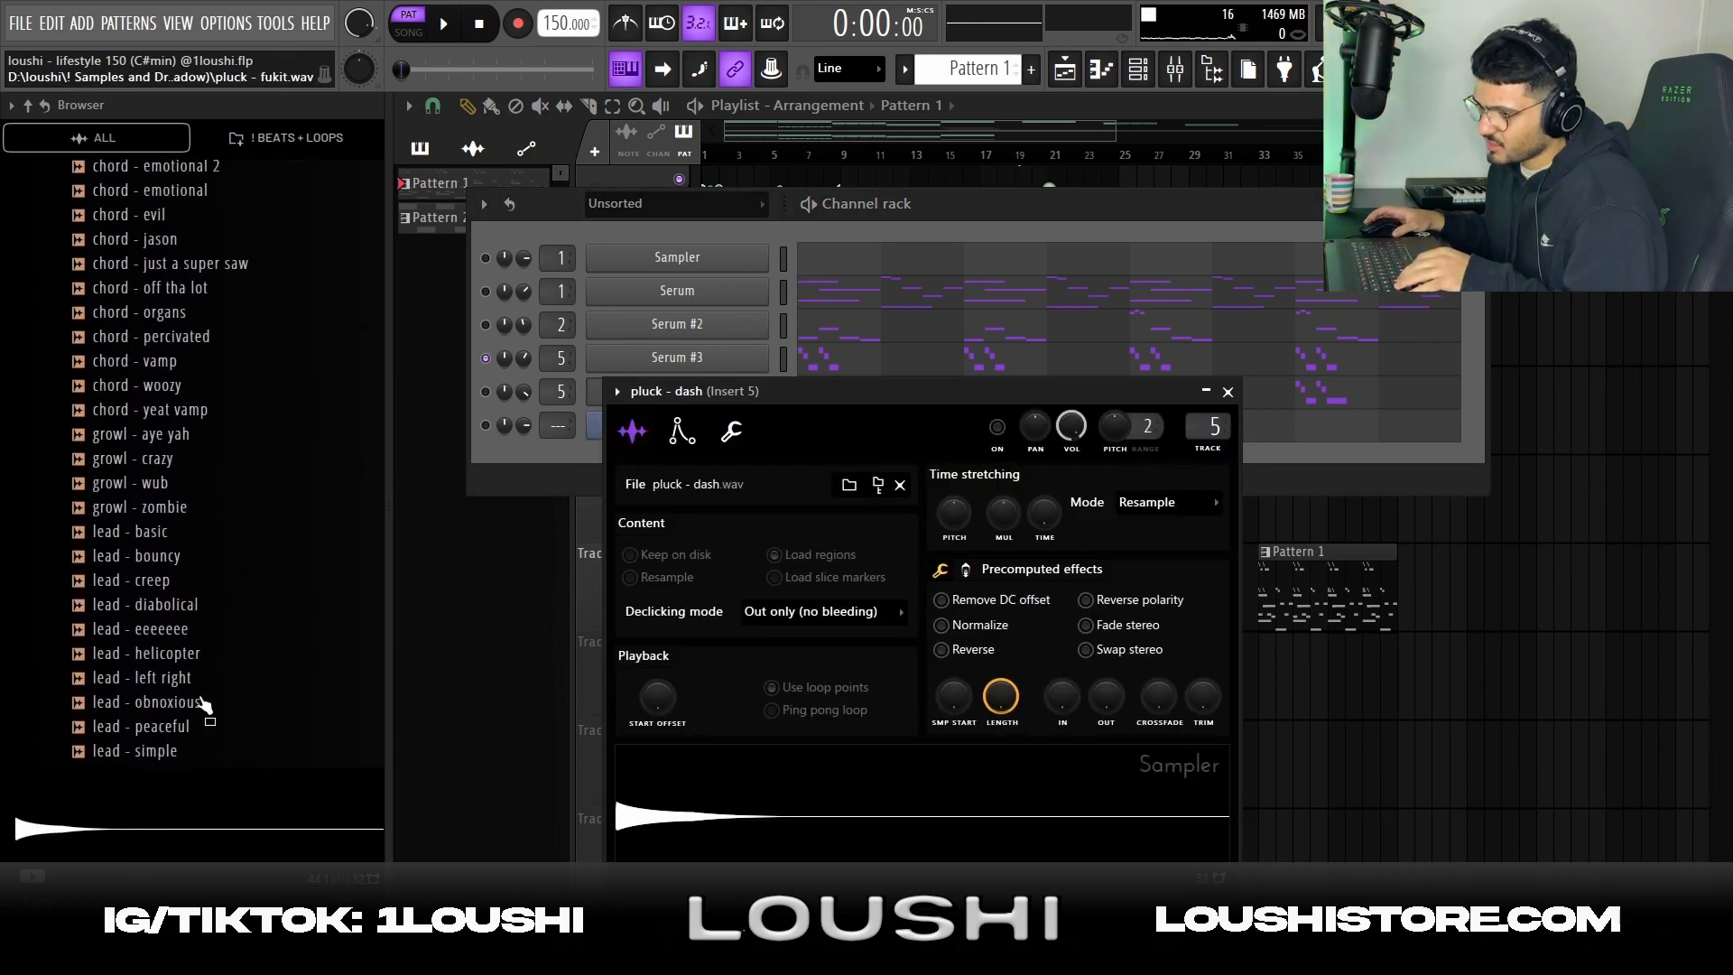
scroll(202, 701, up, 4)
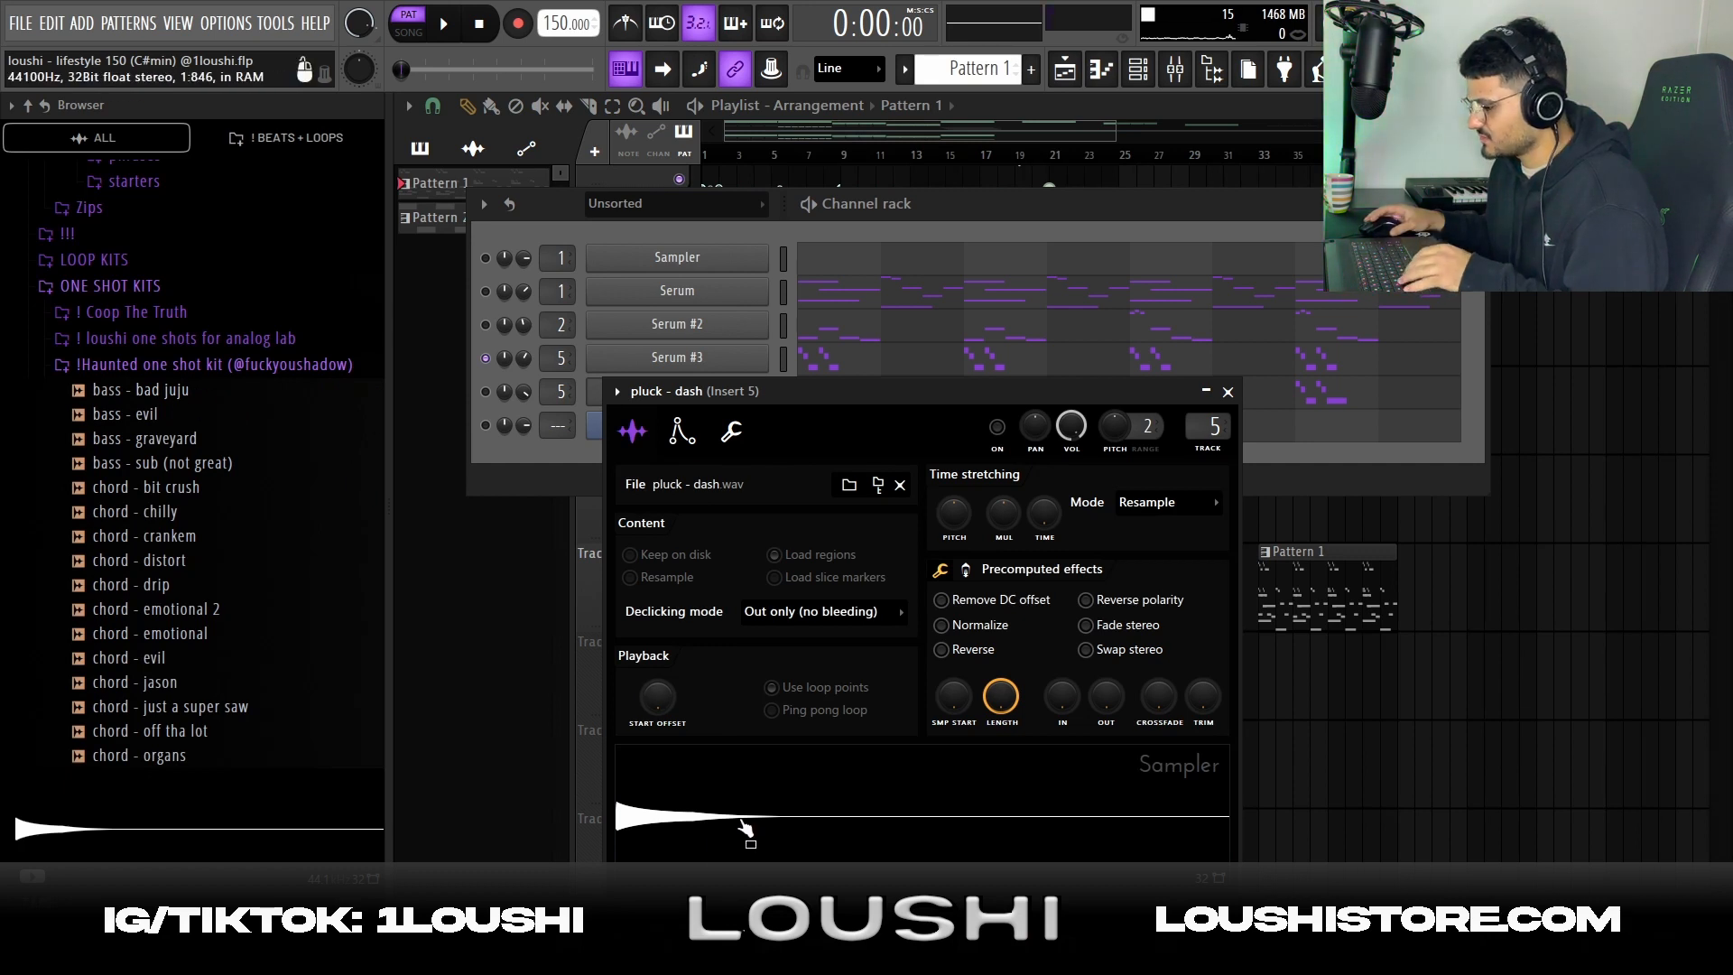
click(1226, 393)
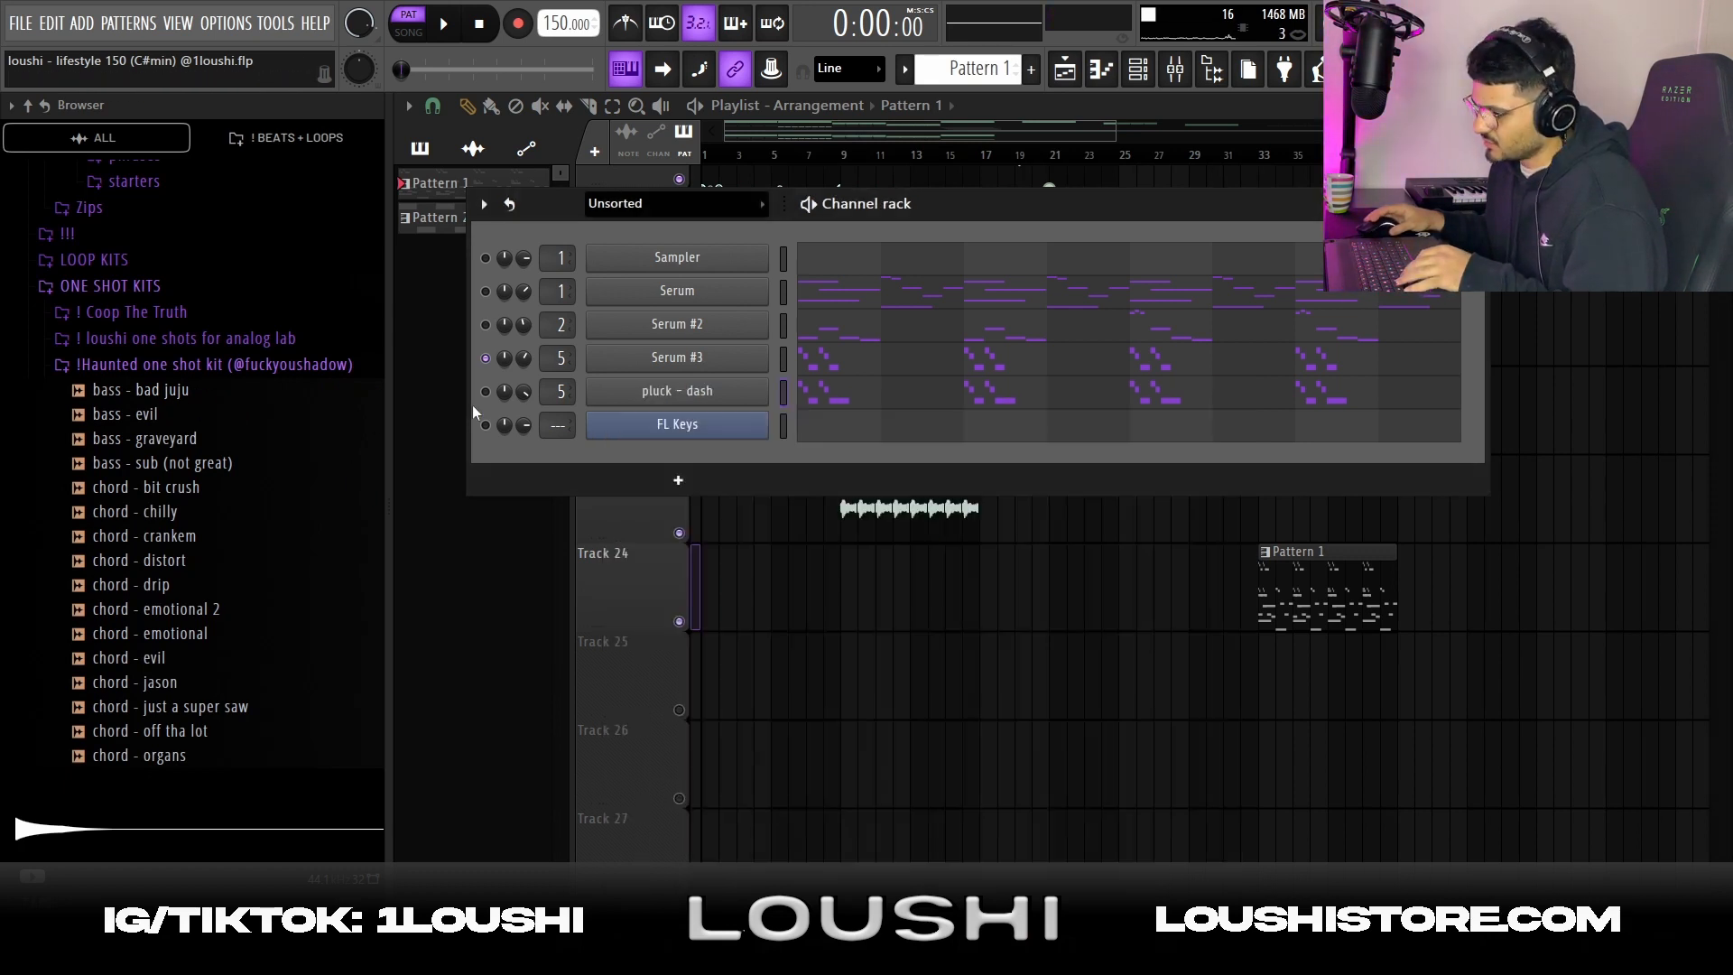
Open the pluck - dash notes in the piano roll and play them
key(F7)
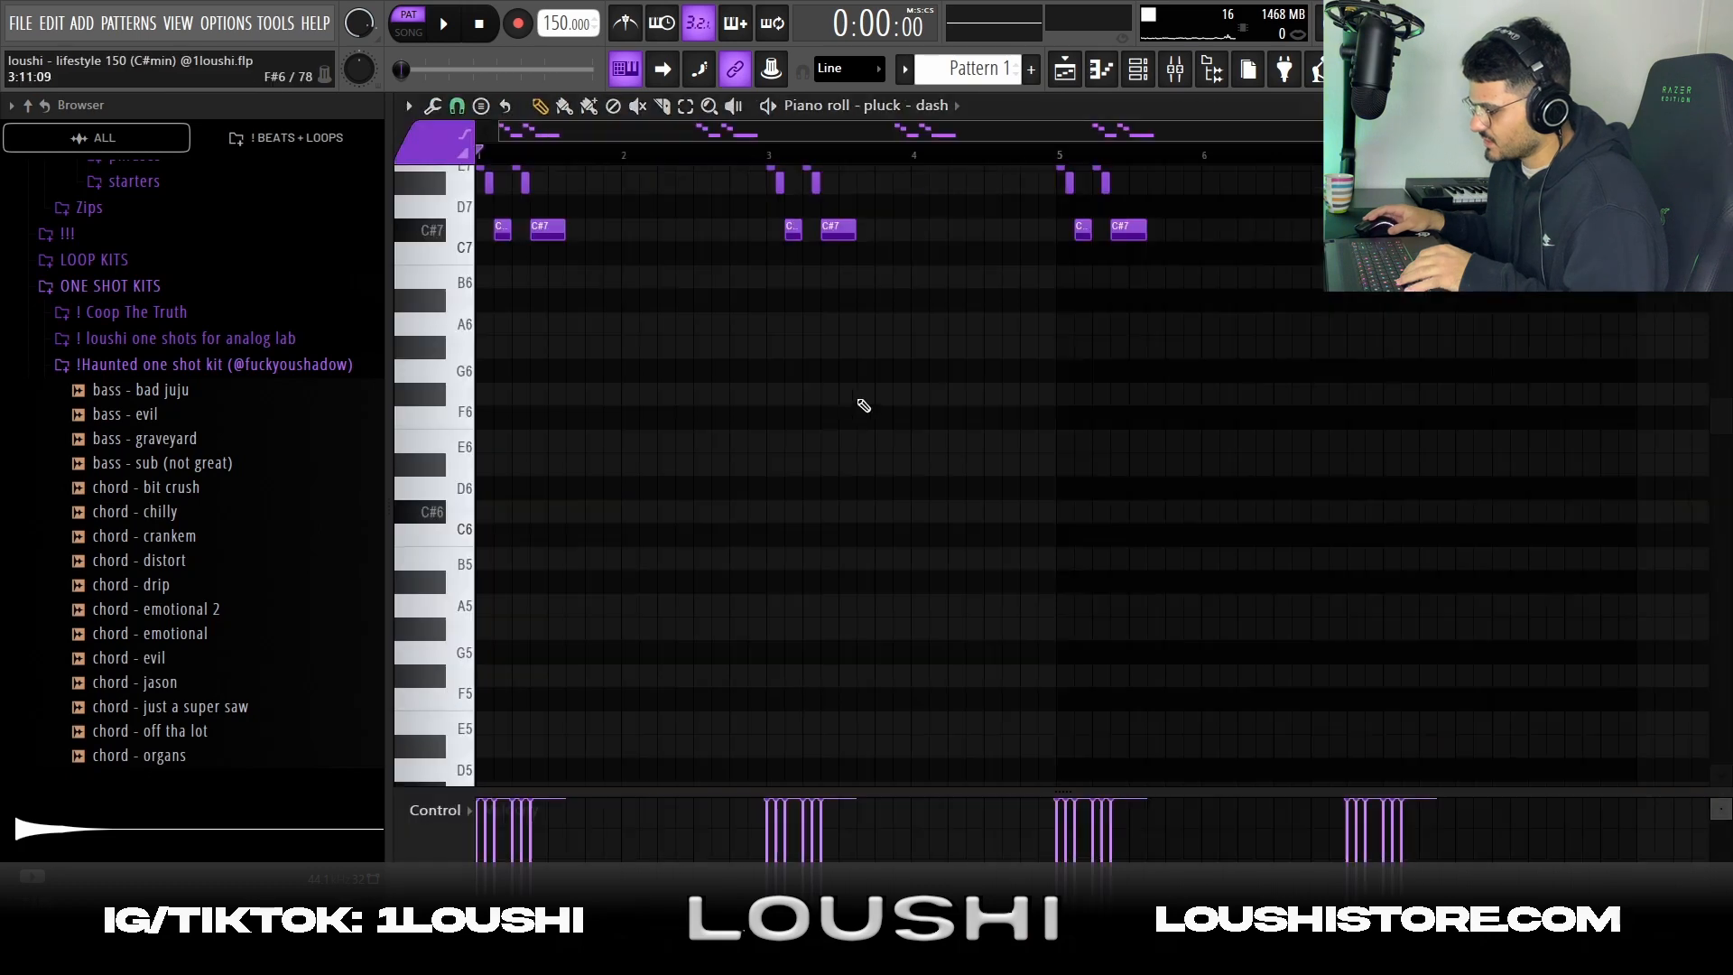
key(space)
scroll(776, 574, up, 3)
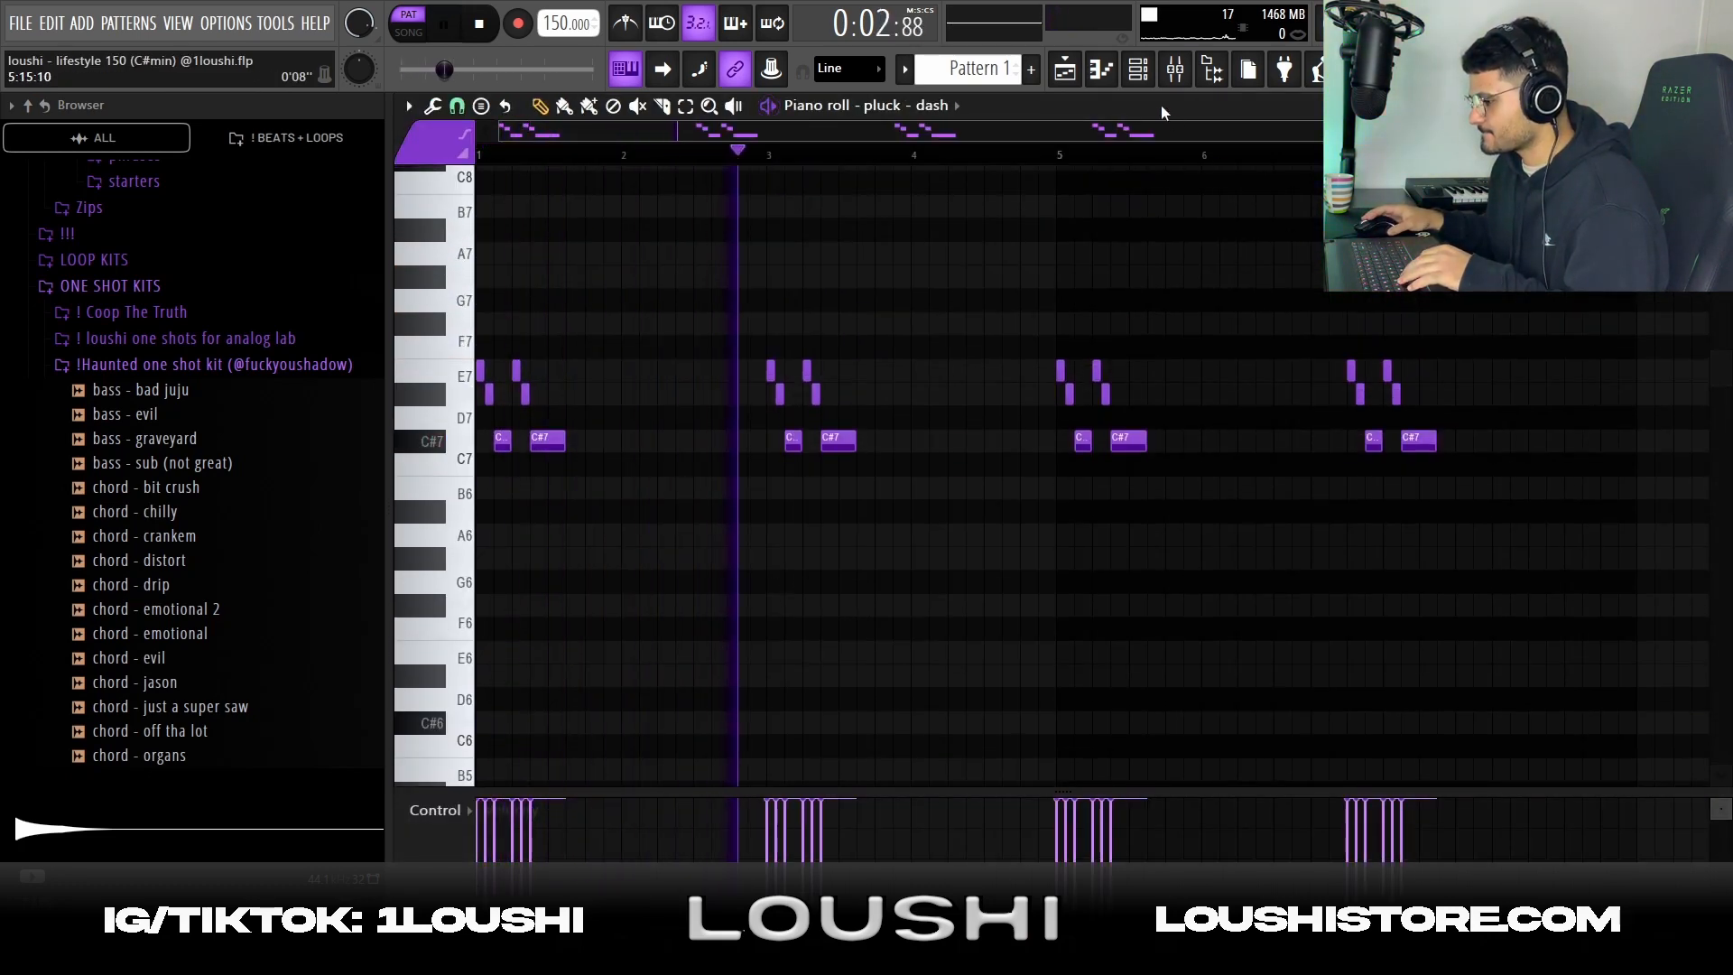
key(space)
Inspect the DAW LP effect on mixer Insert 5
click(1175, 73)
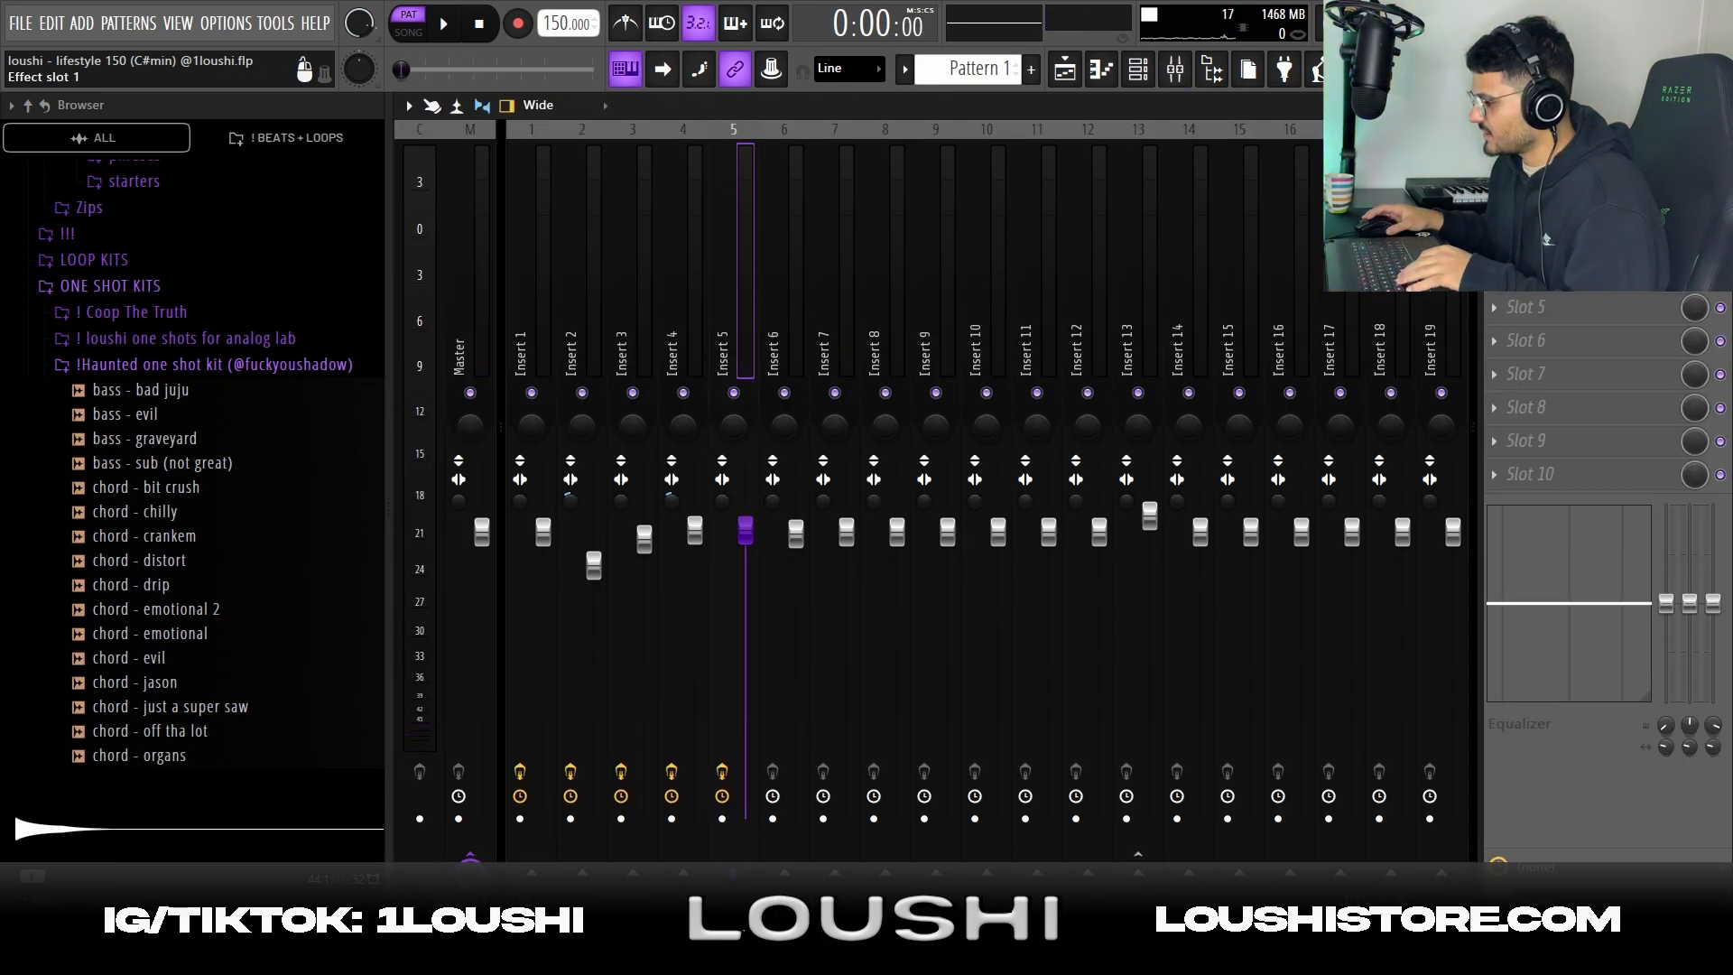
click(1558, 173)
click(1558, 207)
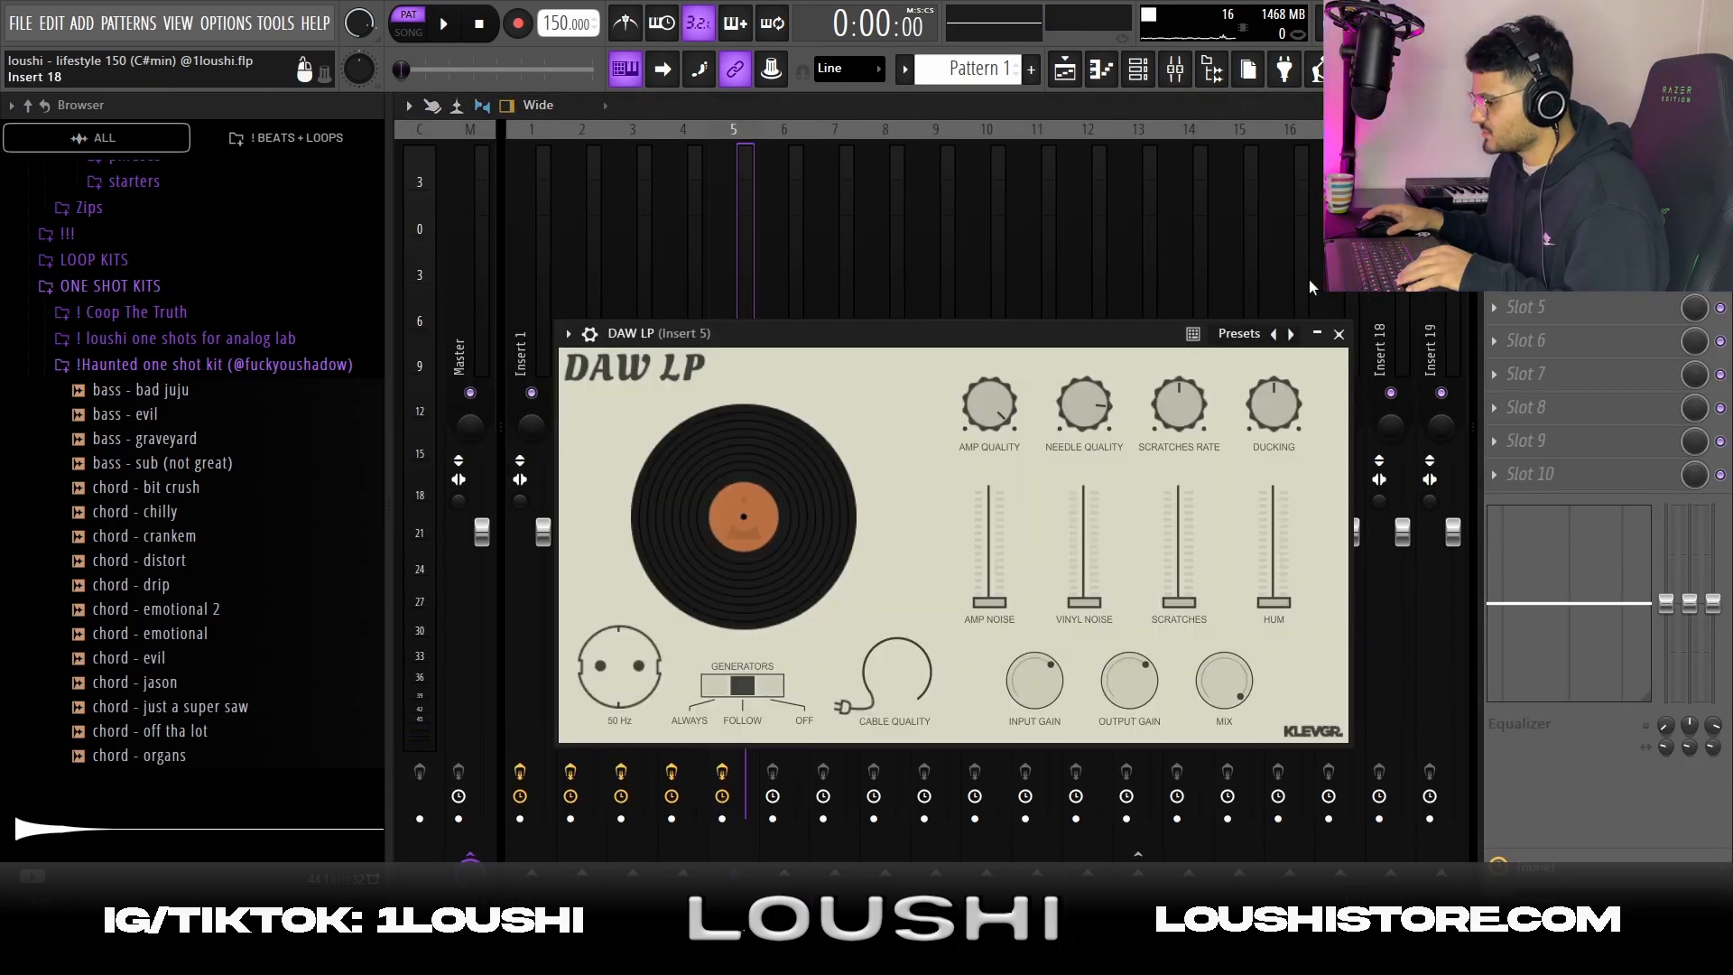
Inspect the Fruity parametric EQ 2 on mixer Insert 5 and play the Pattern 1 #4 clip from bar 33
click(1558, 240)
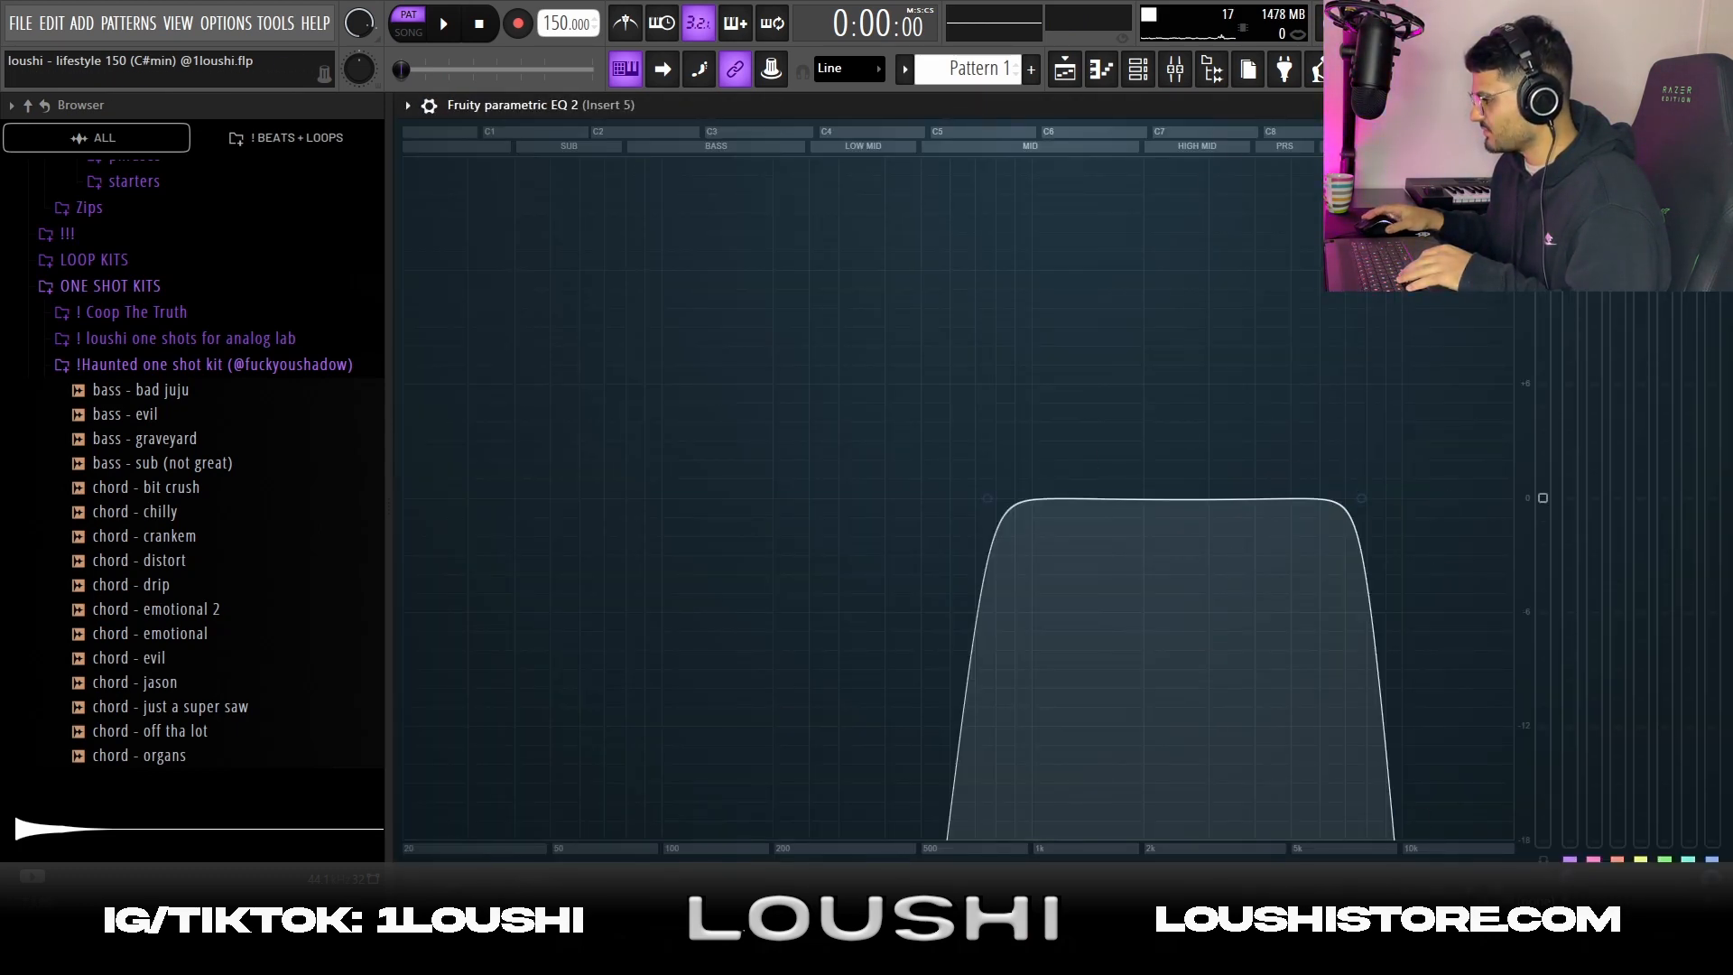
key(space)
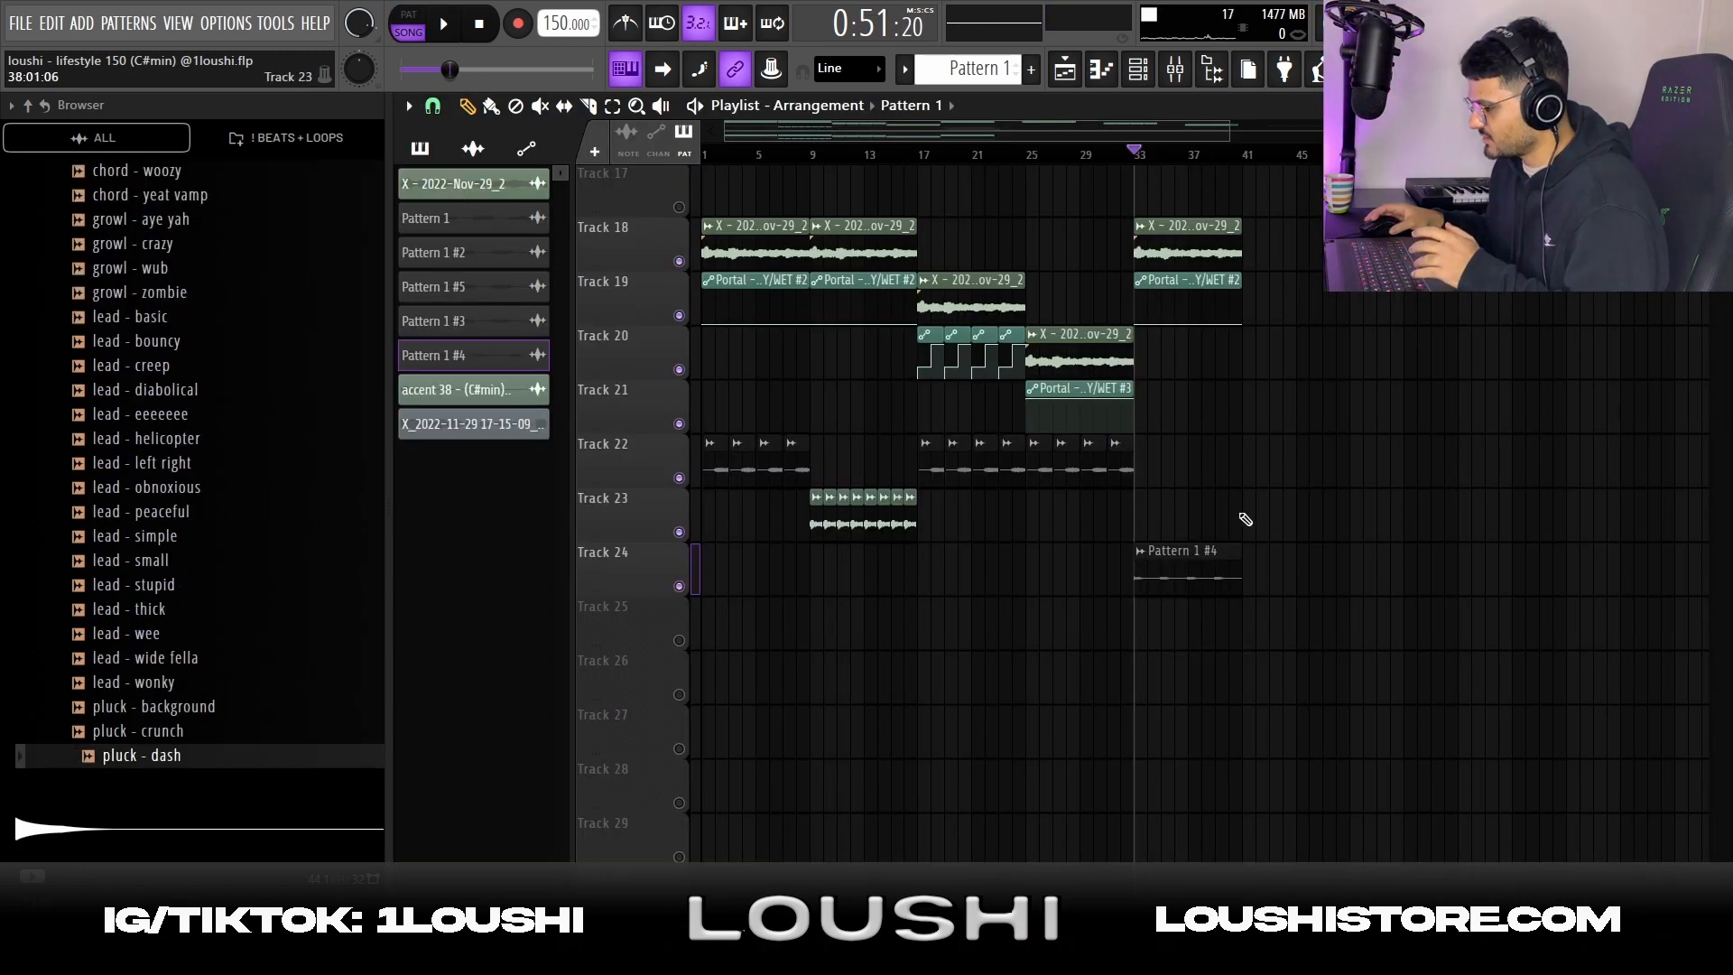
key(space)
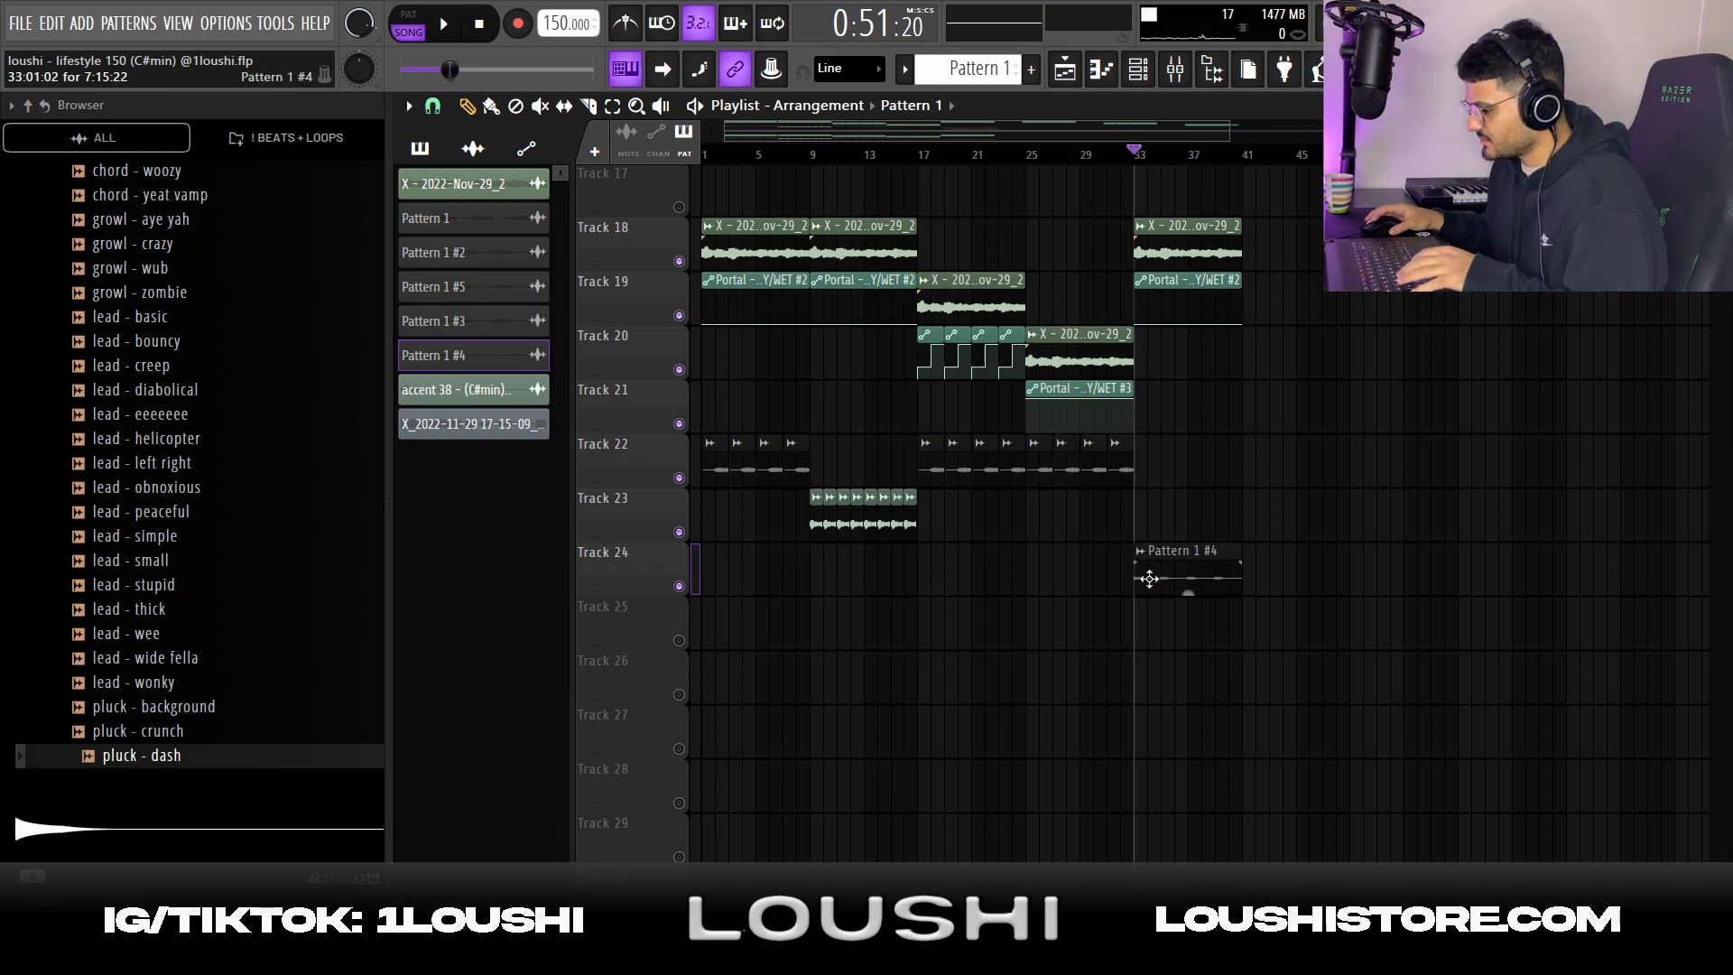
Duplicate the Pattern 1 #4 clip onto Tracks 25 and 26, each copy starting one bar after the previous, and unmute both tracks
drag(1152, 576, 1162, 629)
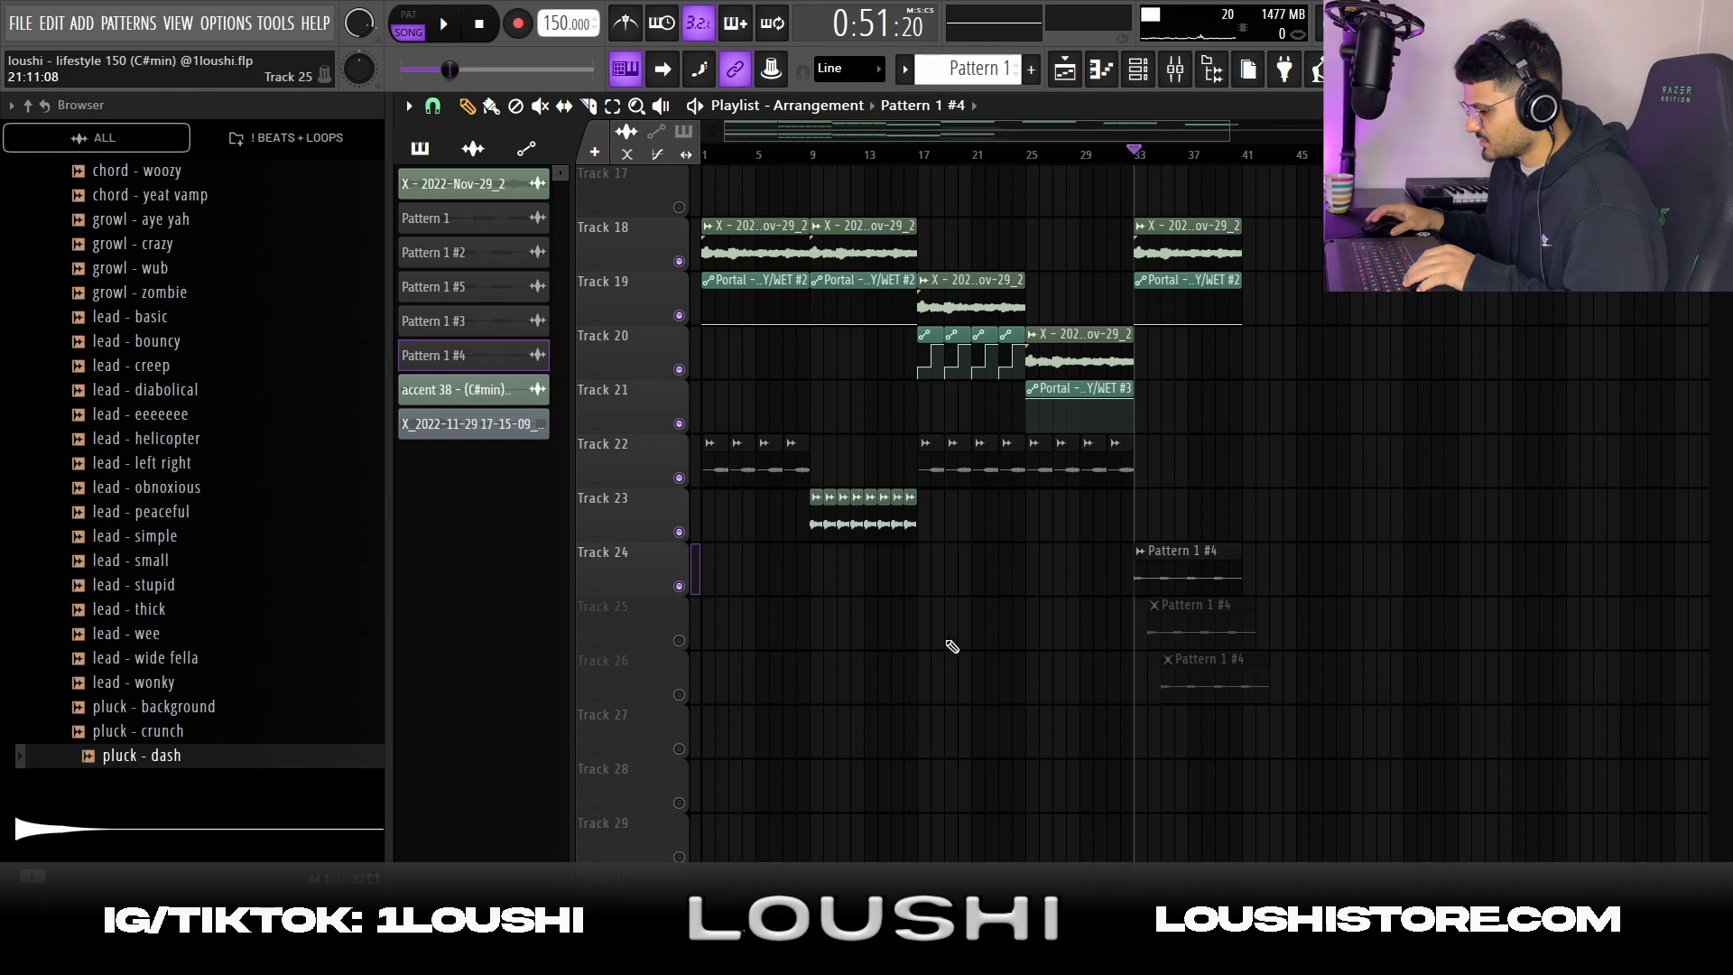
click(679, 640)
click(679, 694)
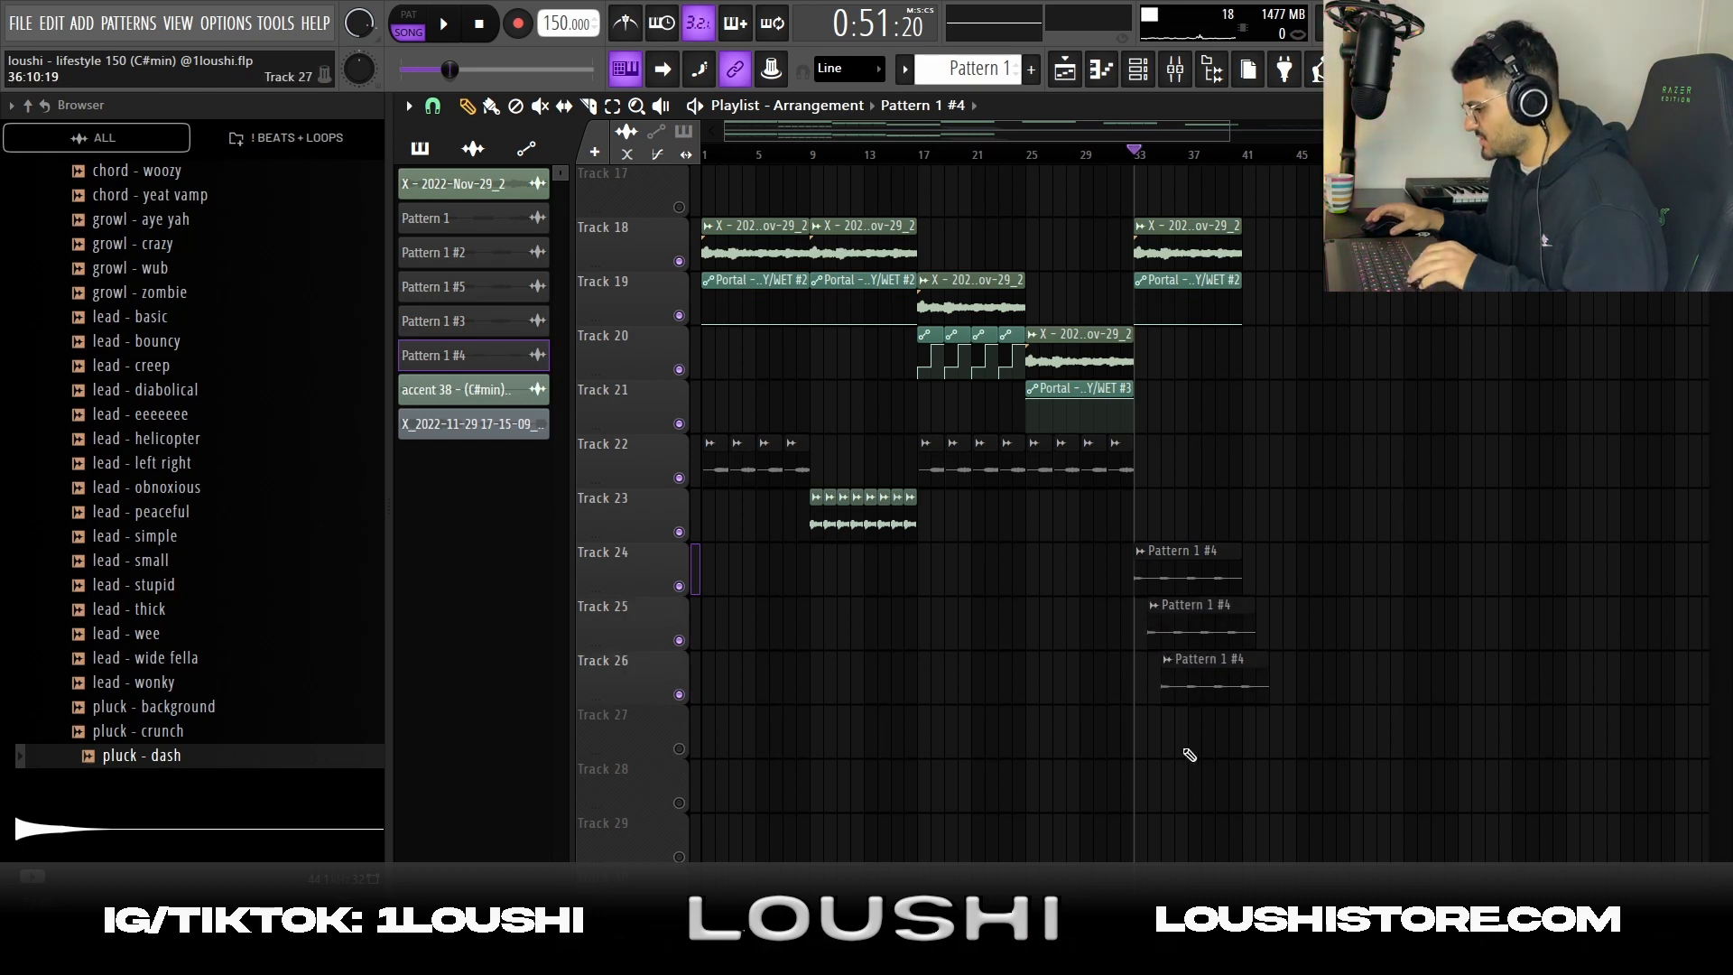
Shift the Pattern 1 #4 copies on Tracks 25 and 26 earlier so the three clips start half a bar apart
scroll(1084, 738, up, 3)
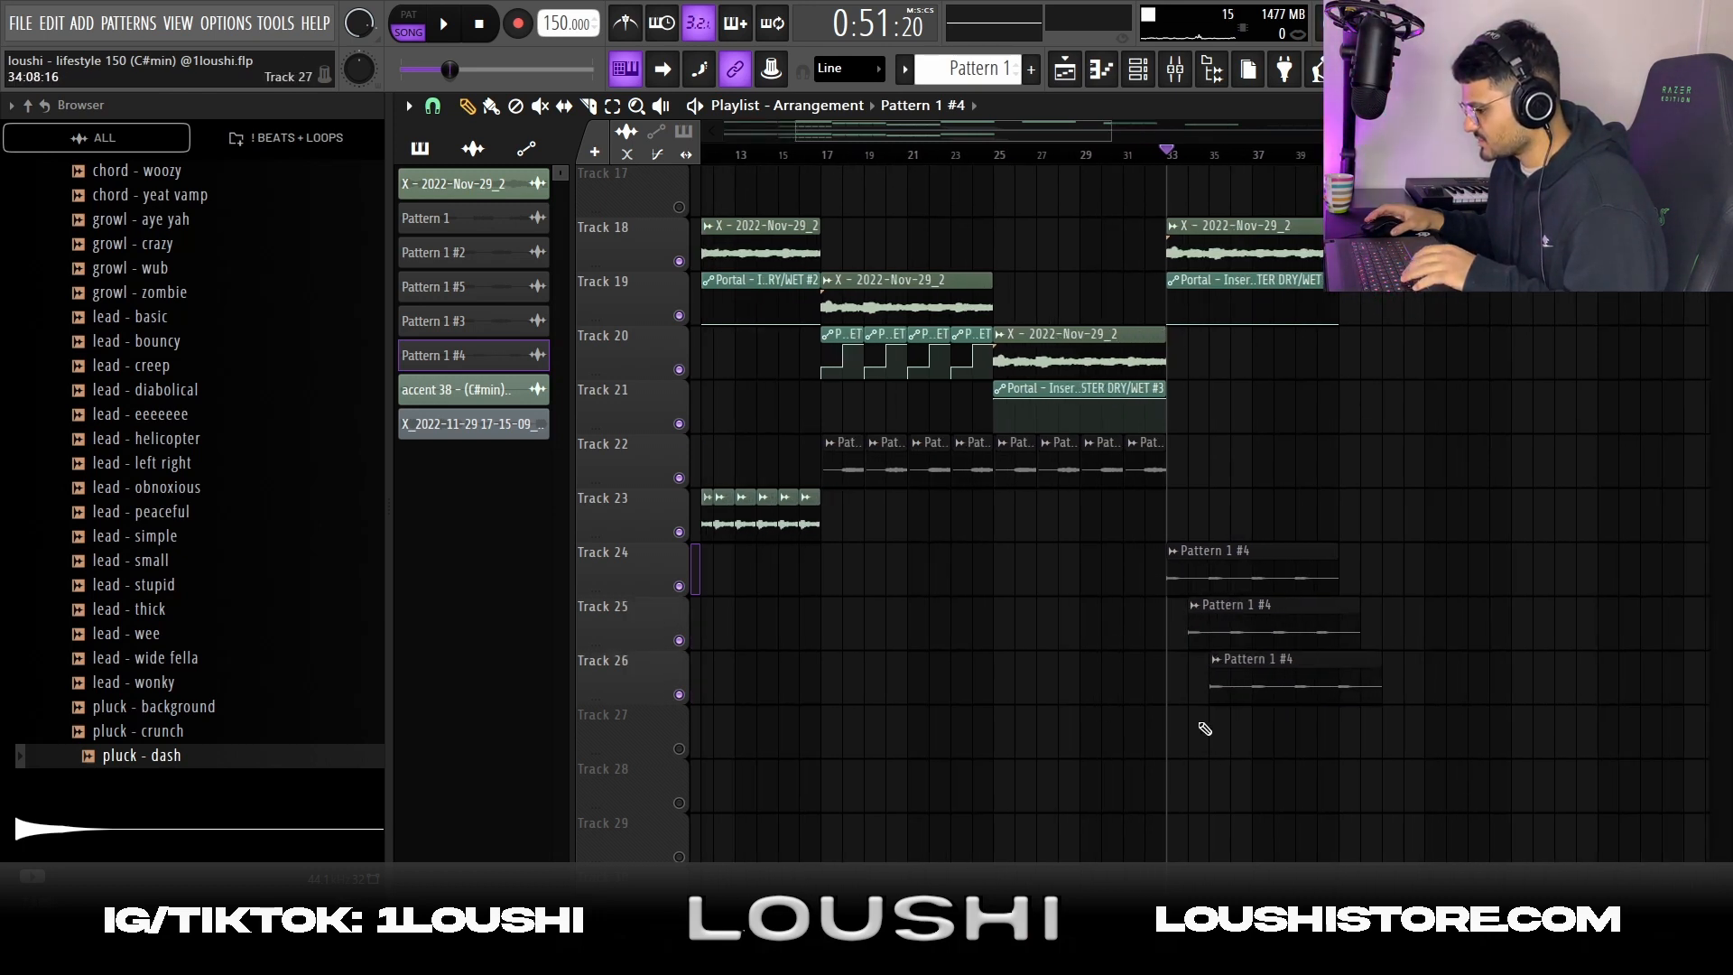
key(space)
key(space)
scroll(1208, 685, up, 2)
mouse_move(1222, 632)
mouse_down()
mouse_move(1208, 632)
mouse_move(1232, 675)
mouse_move(1218, 657)
mouse_up()
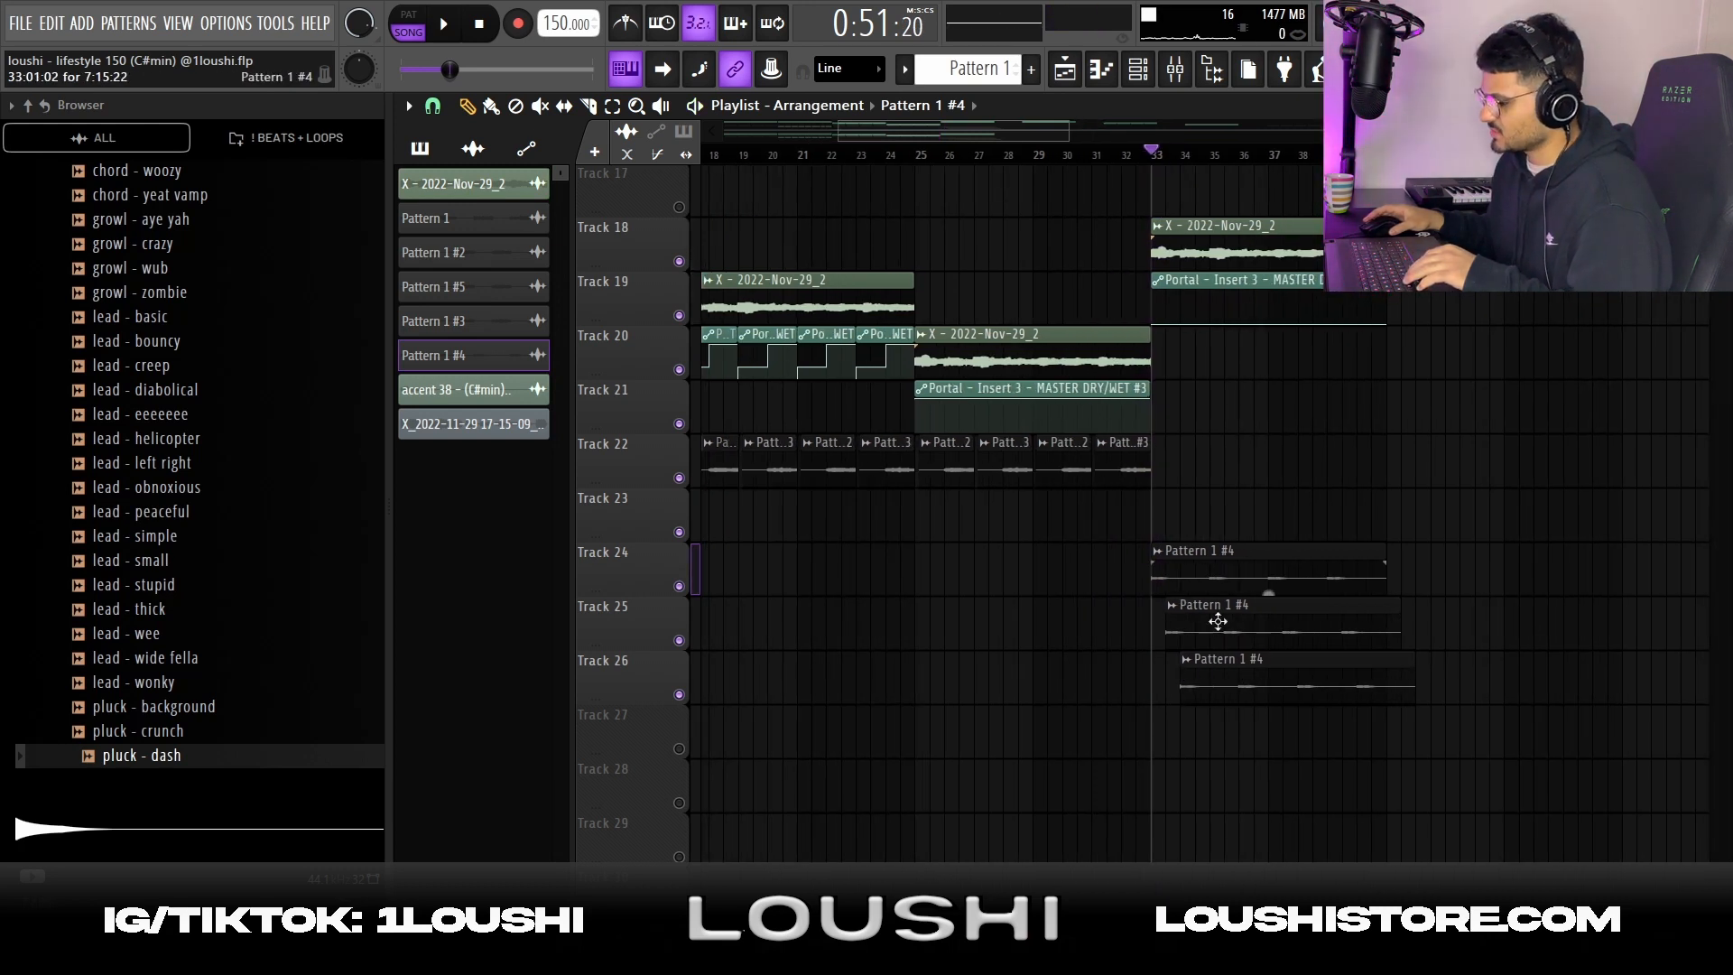
Play the arrangement from bar 33 to hear the three staggered Pattern 1 #4 clips together
key(space)
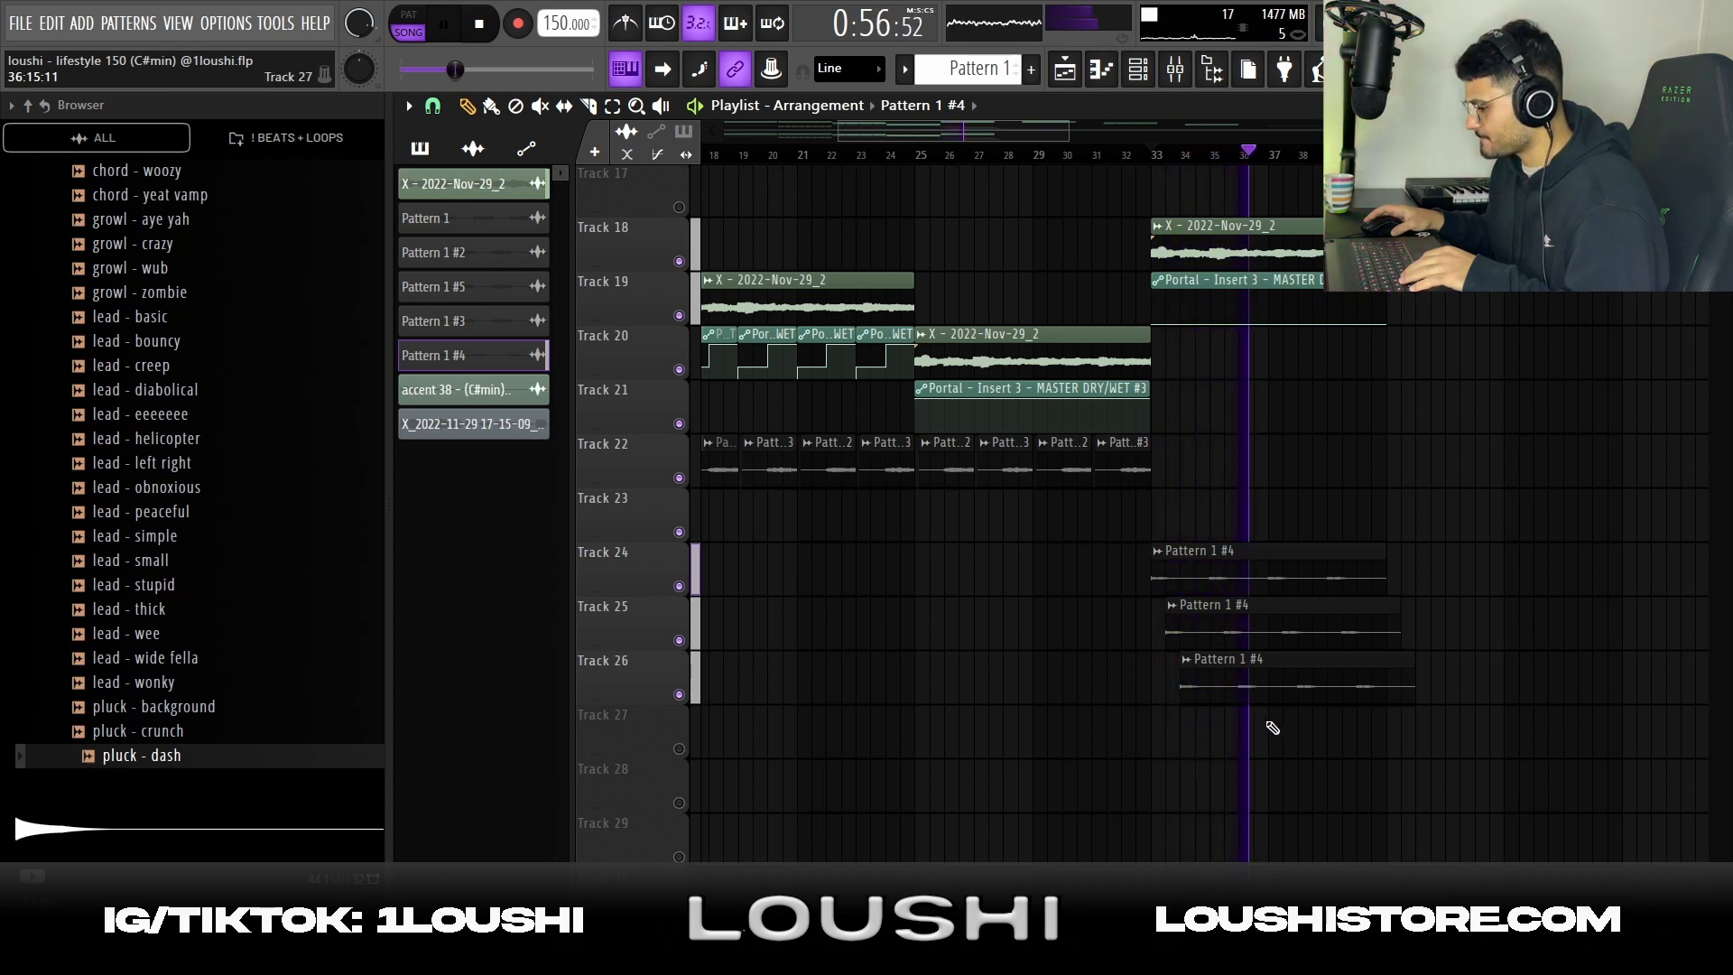
scroll(1290, 686, down, 2)
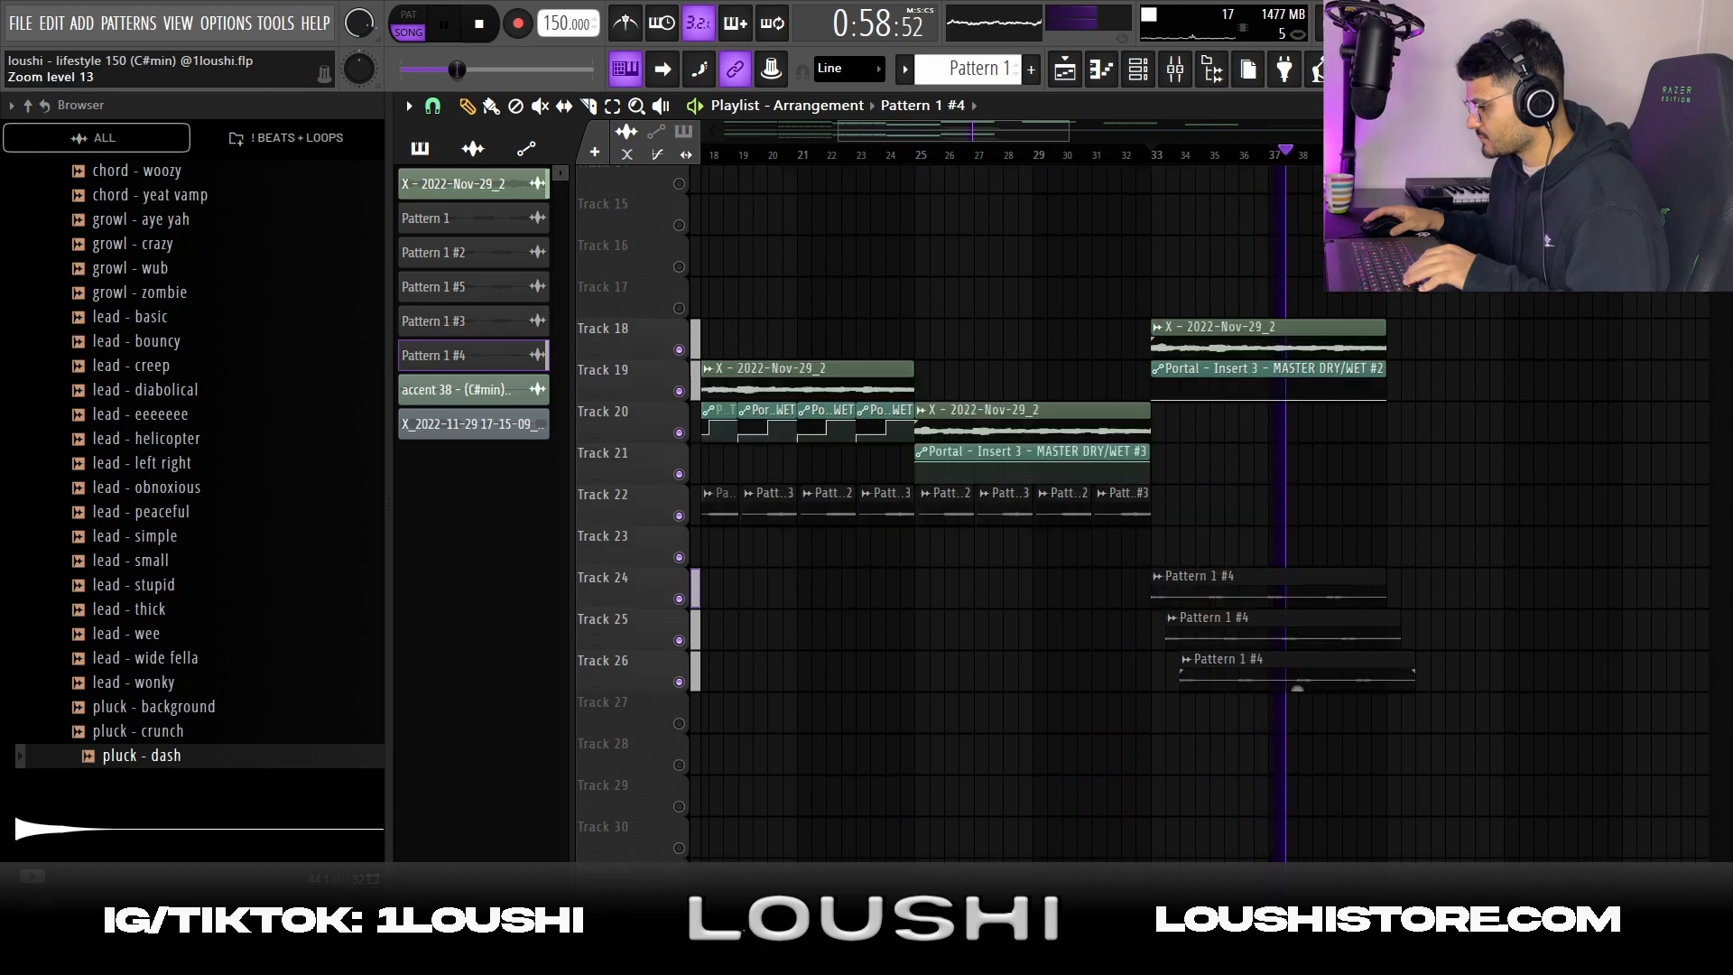
scroll(1297, 688, up, 2)
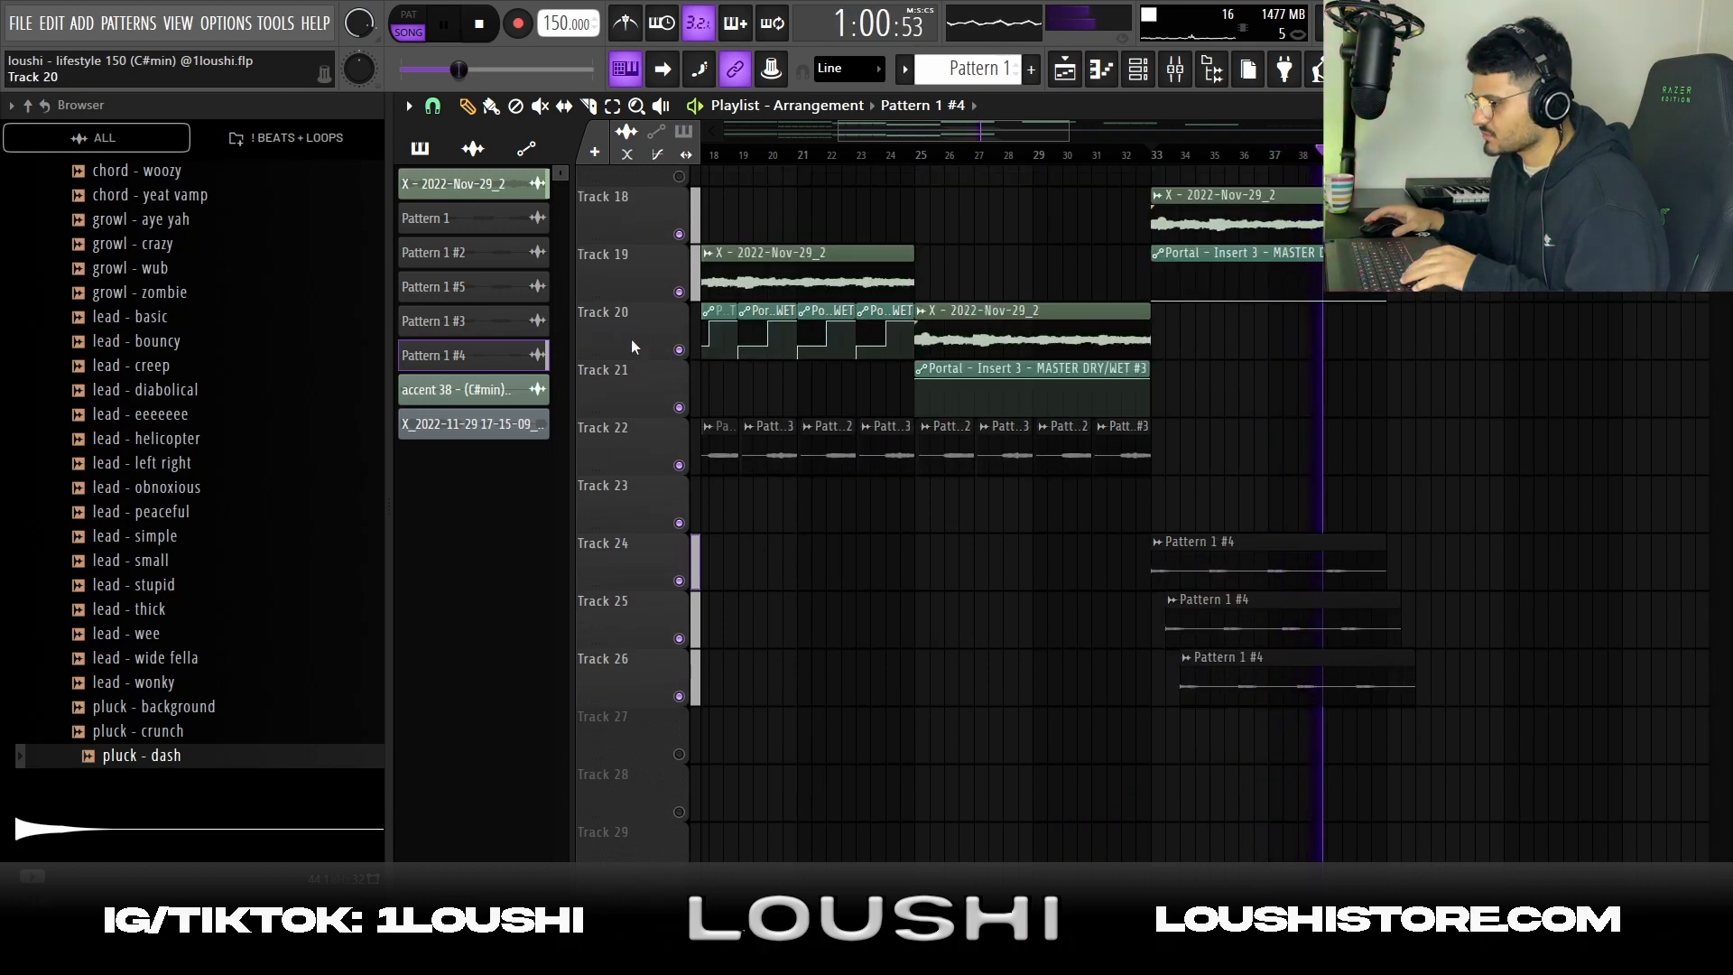
click(589, 107)
drag(1515, 820, 1394, 477)
key(space)
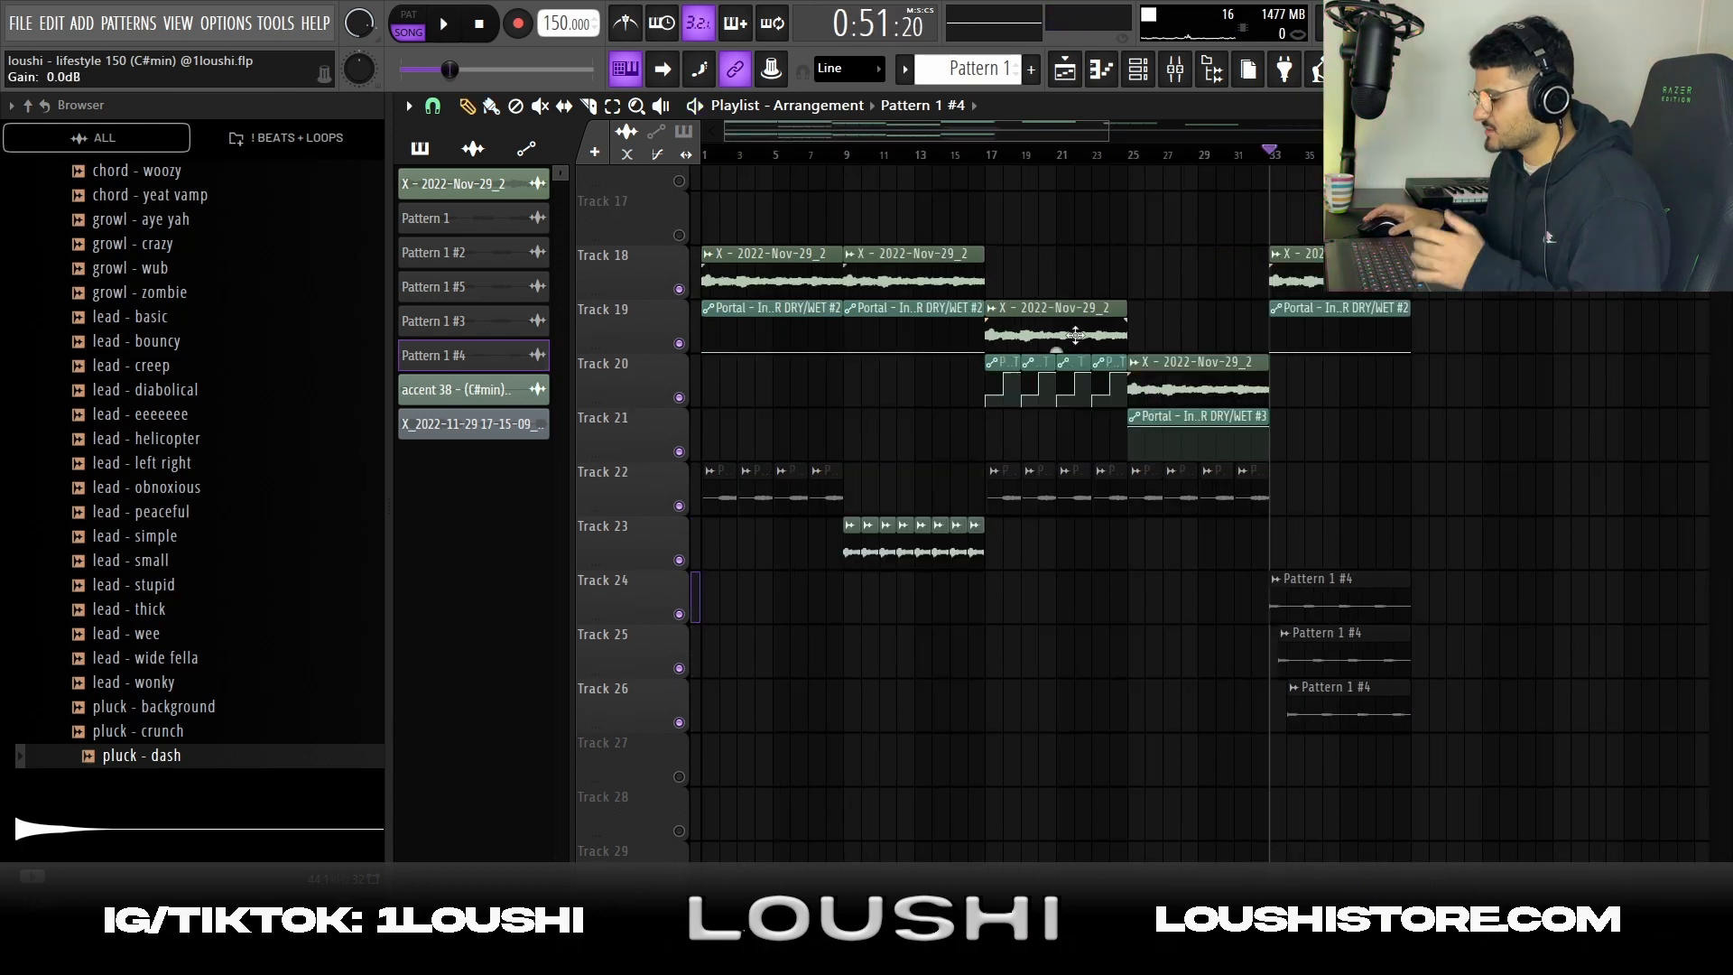
right_click(680, 776)
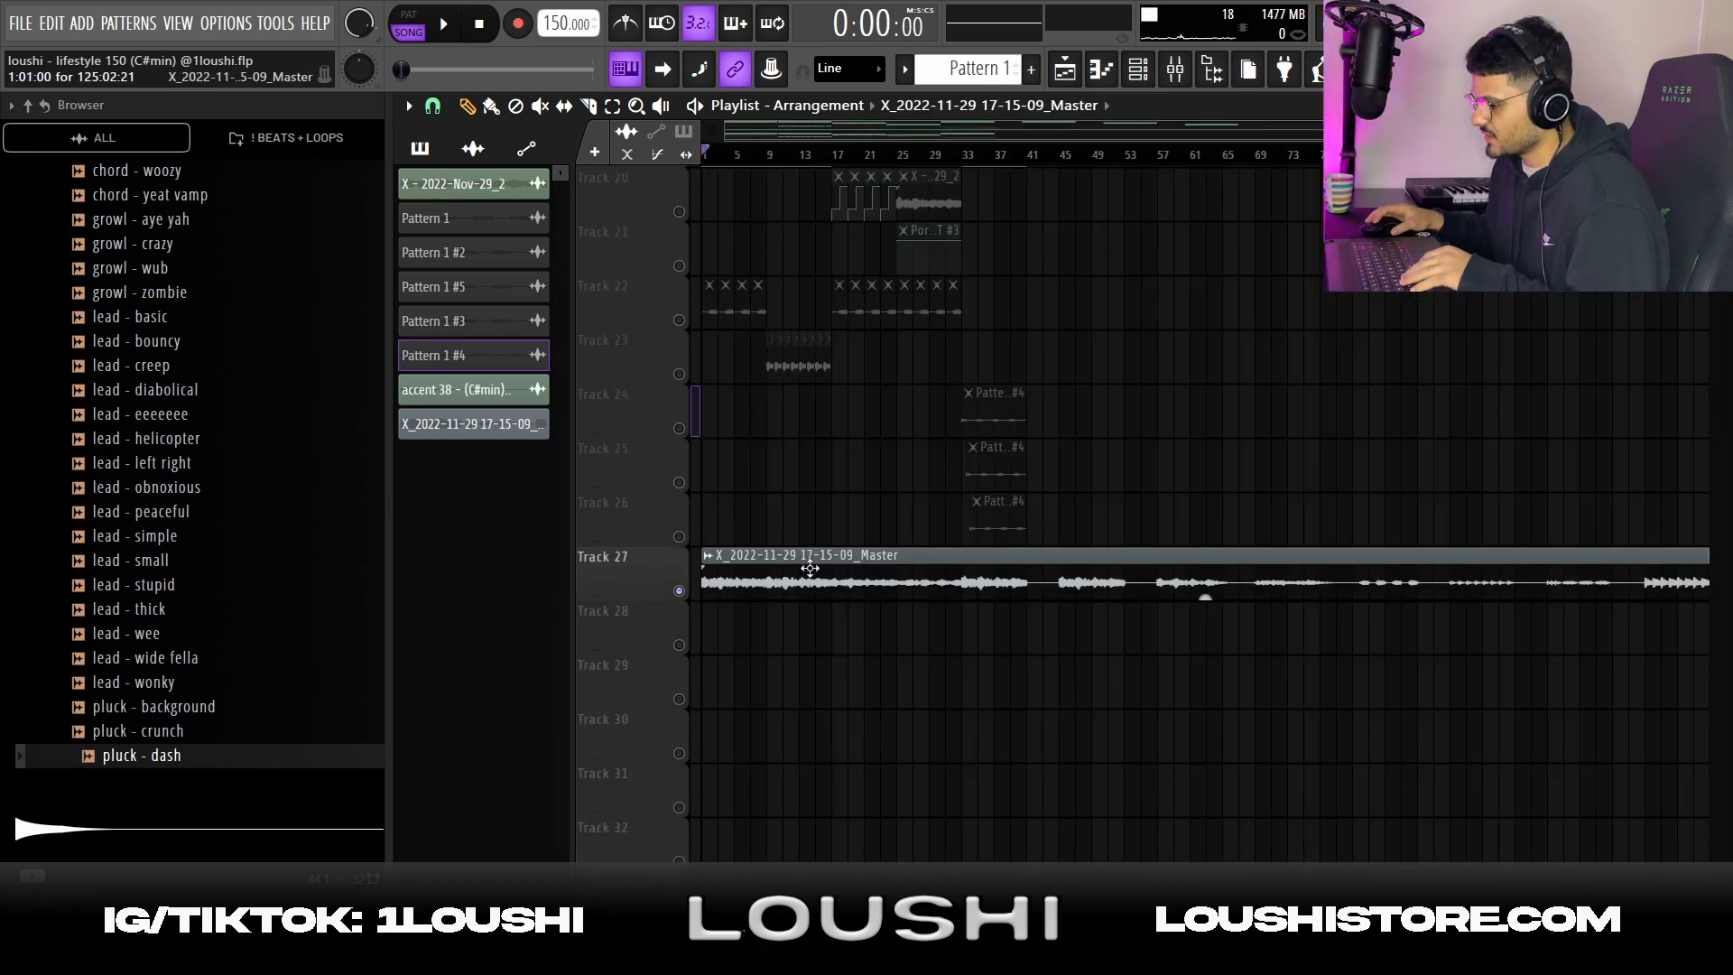
double_click(808, 563)
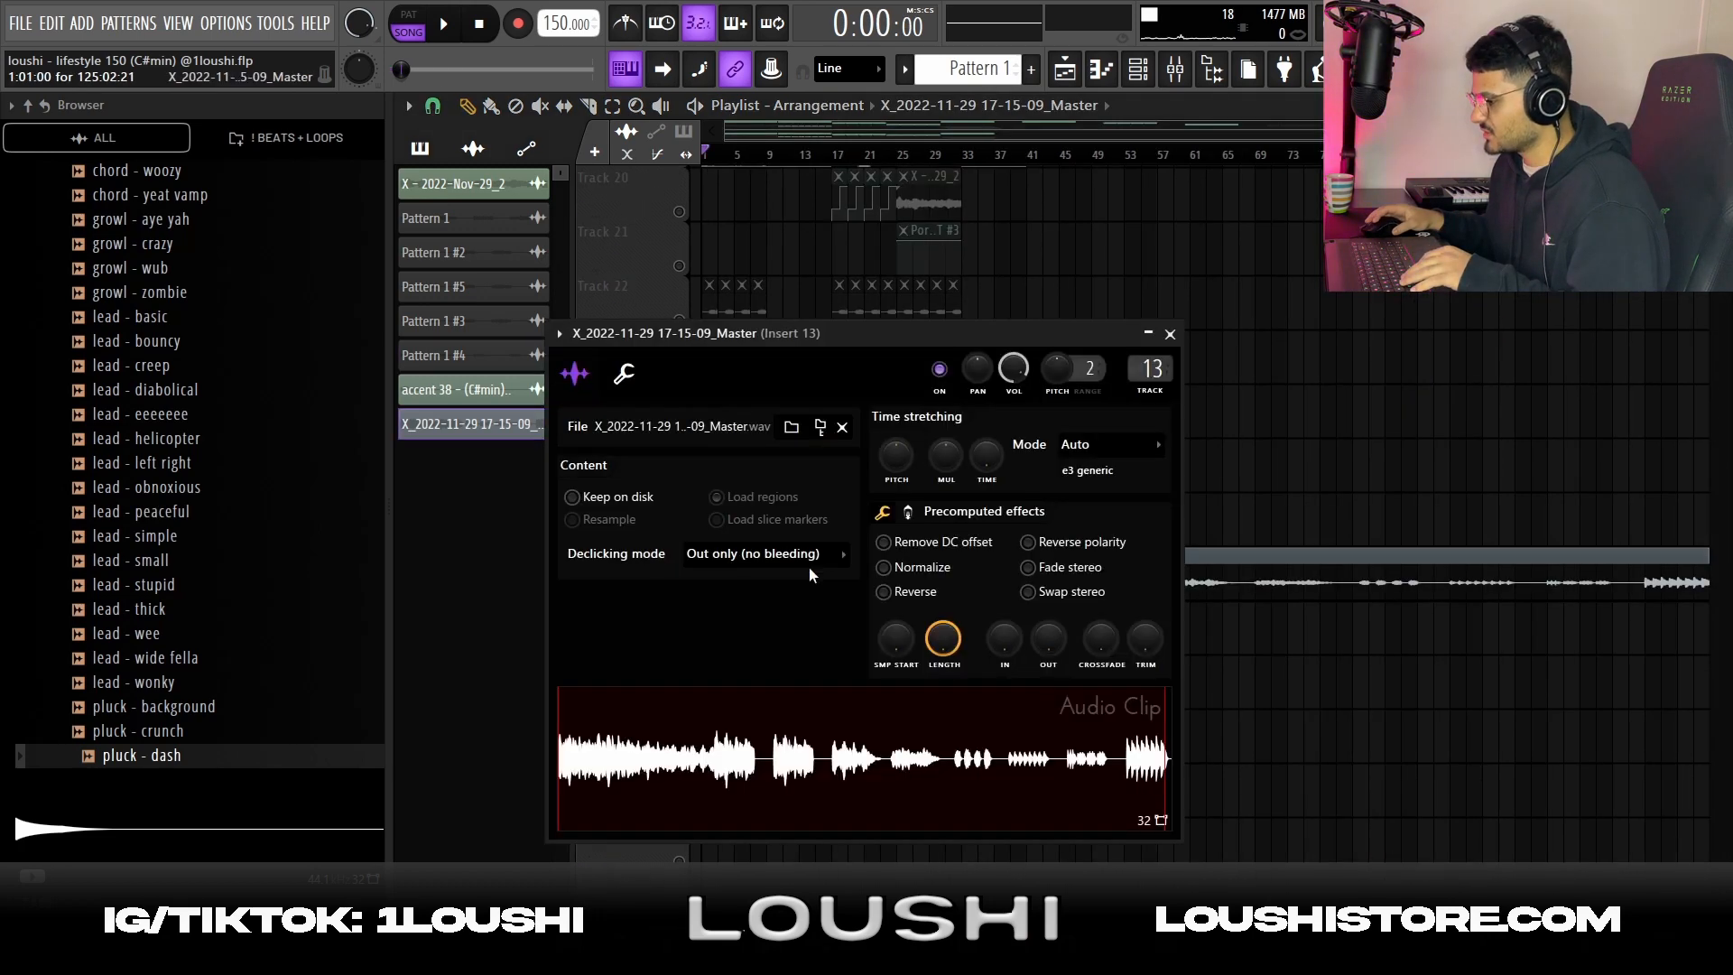
click(1175, 69)
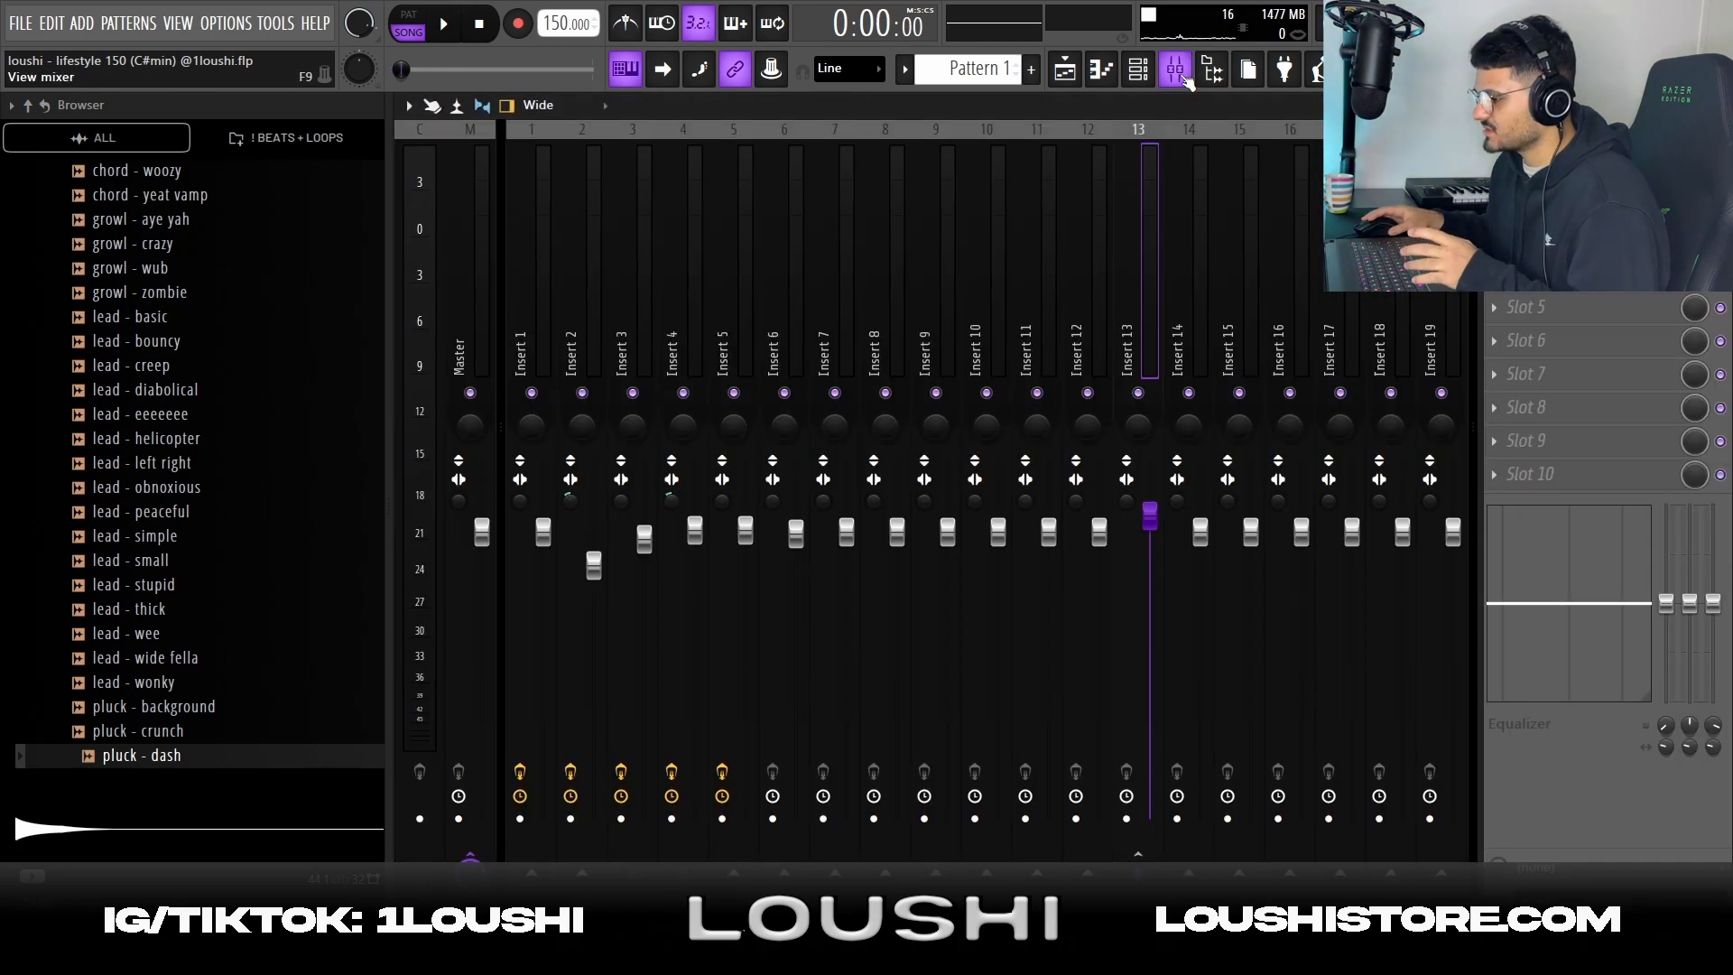
click(1718, 106)
click(1381, 557)
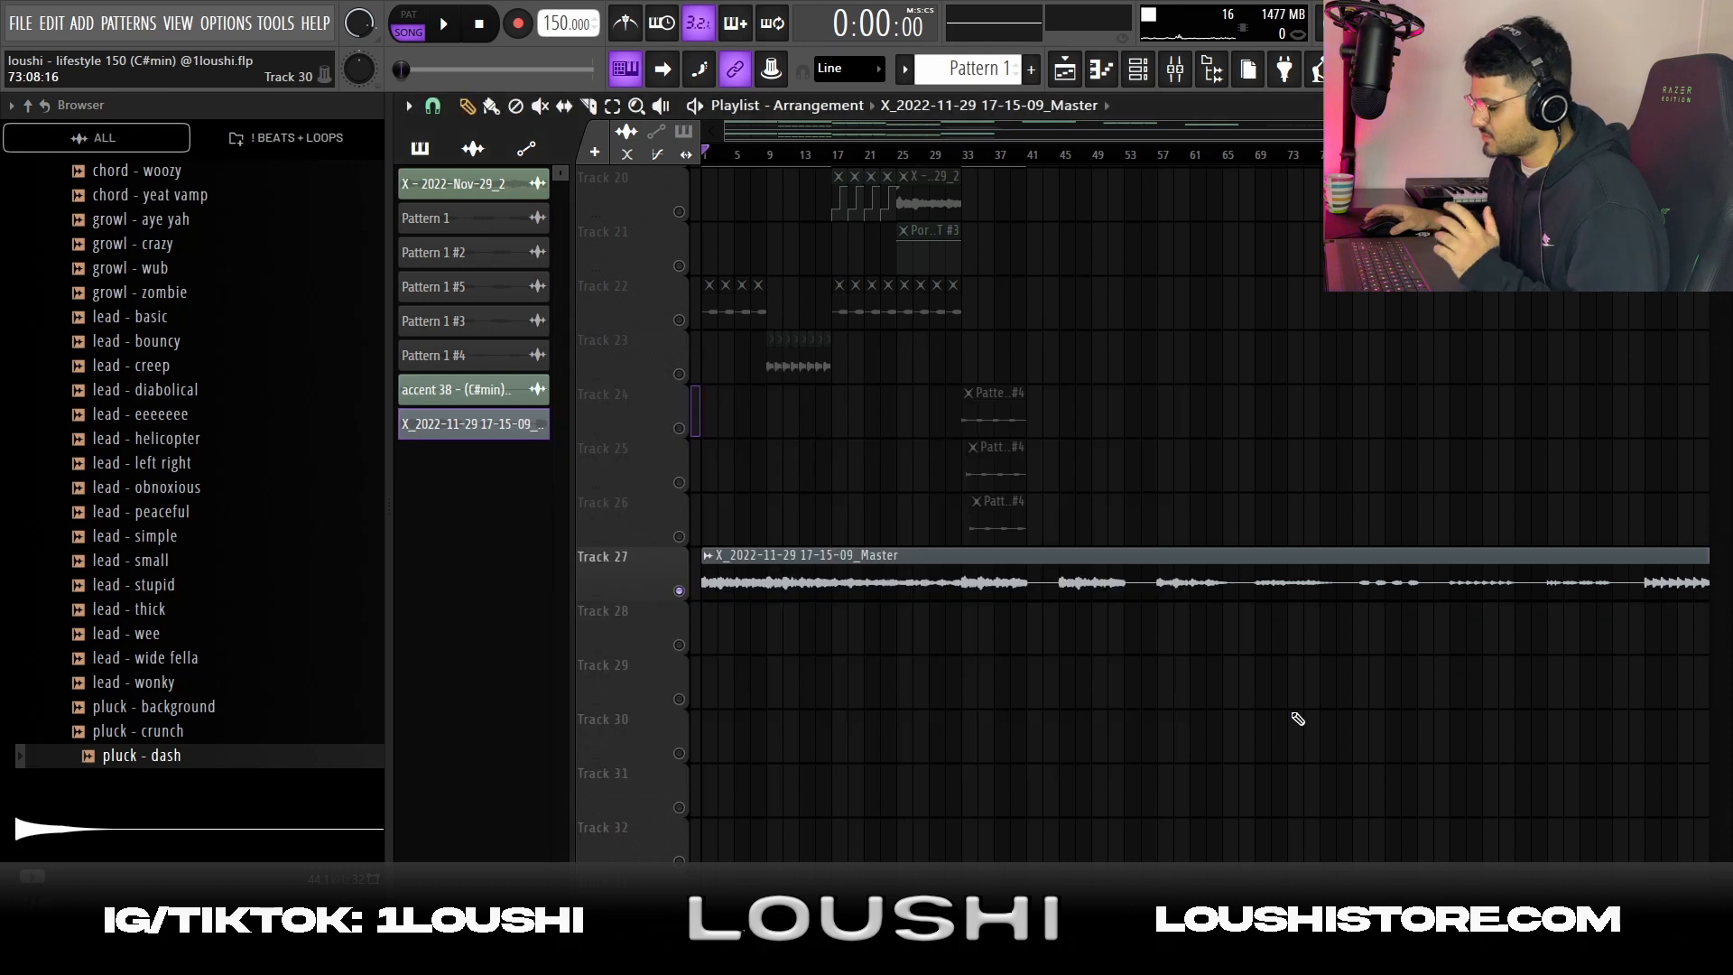
scroll(855, 727, up, 3)
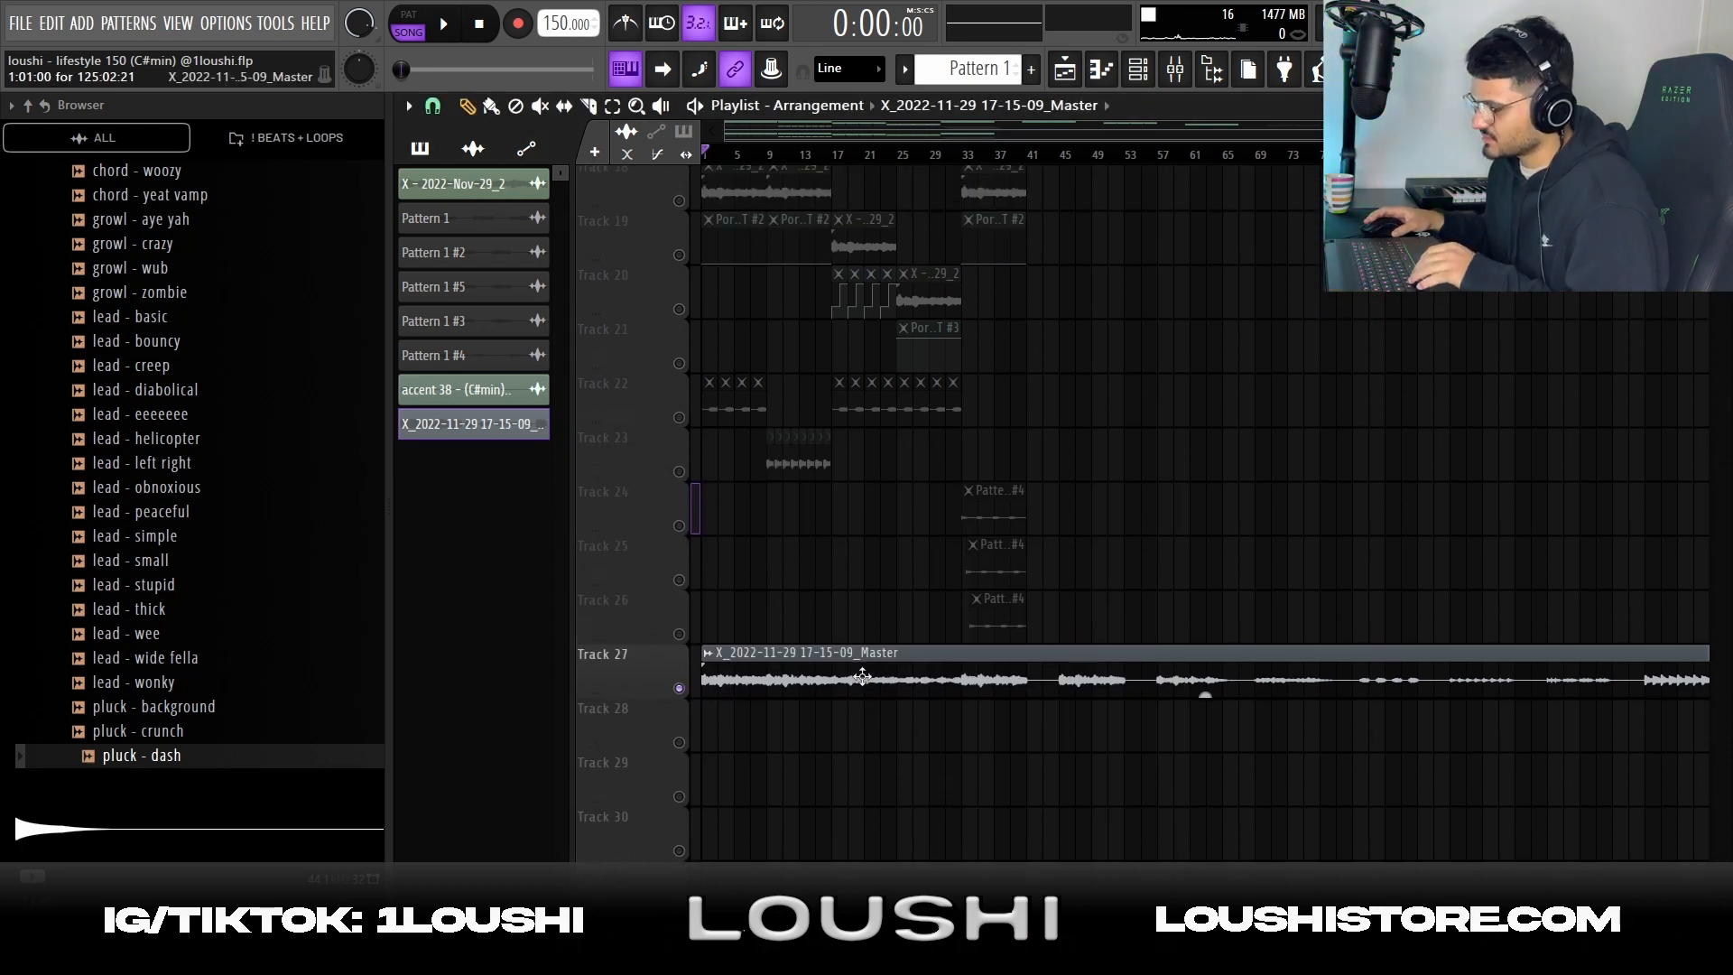
scroll(891, 598, down, 1)
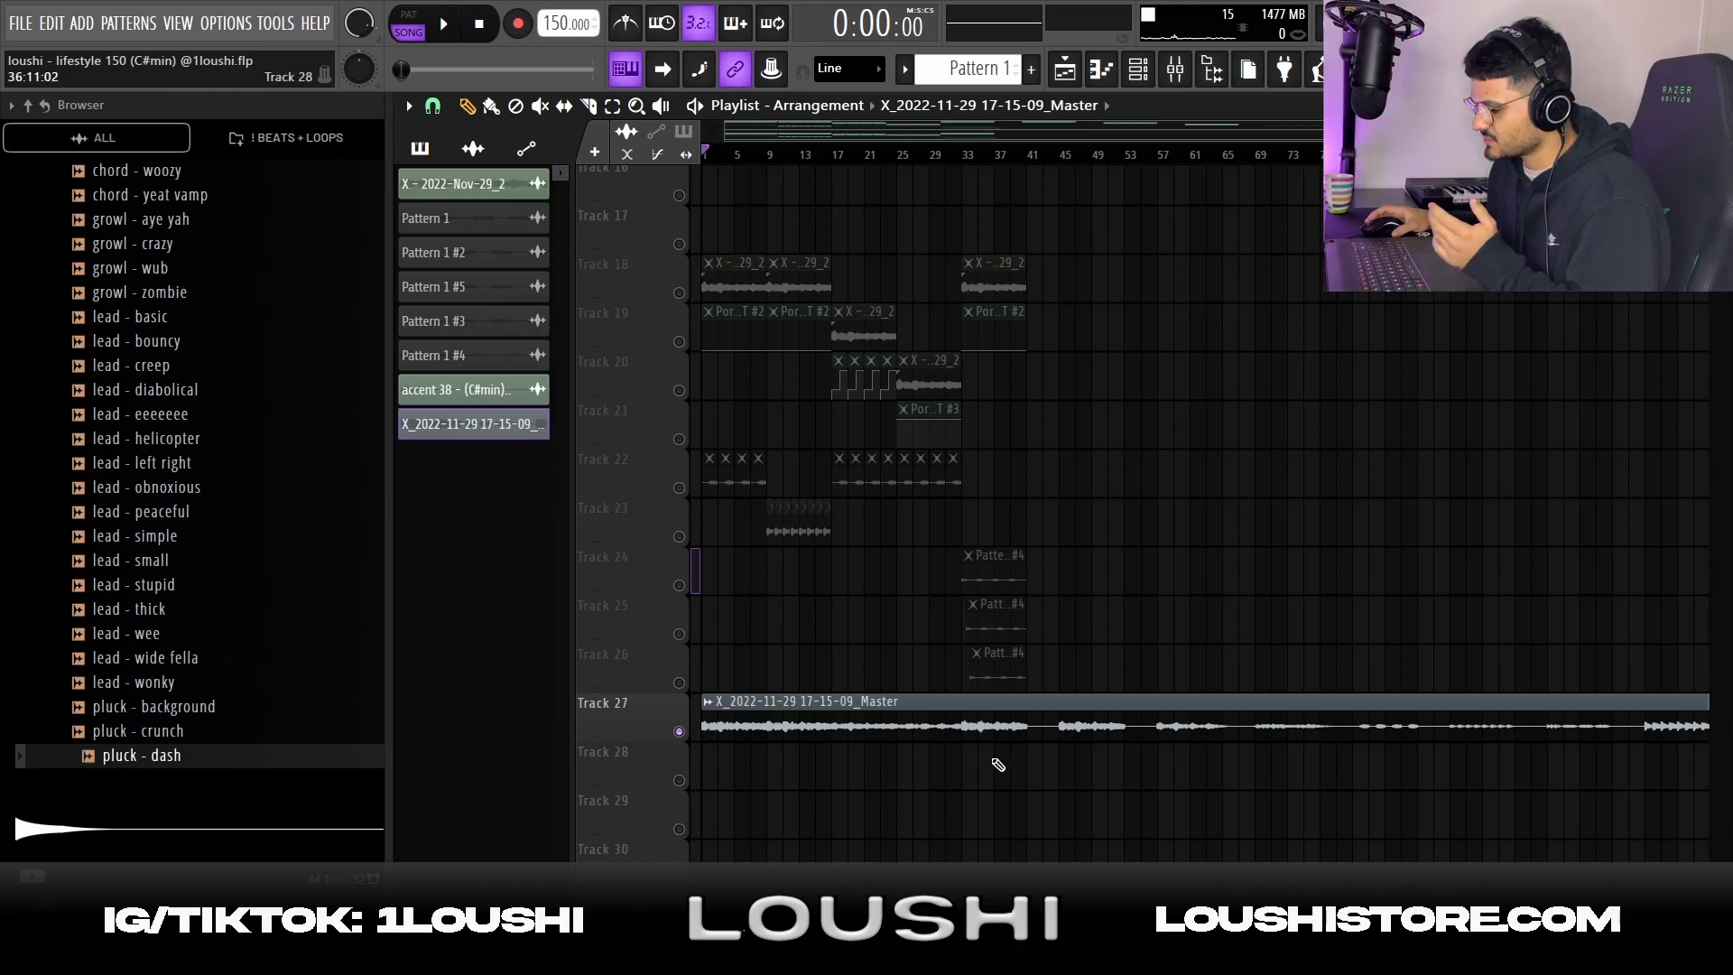
key(space)
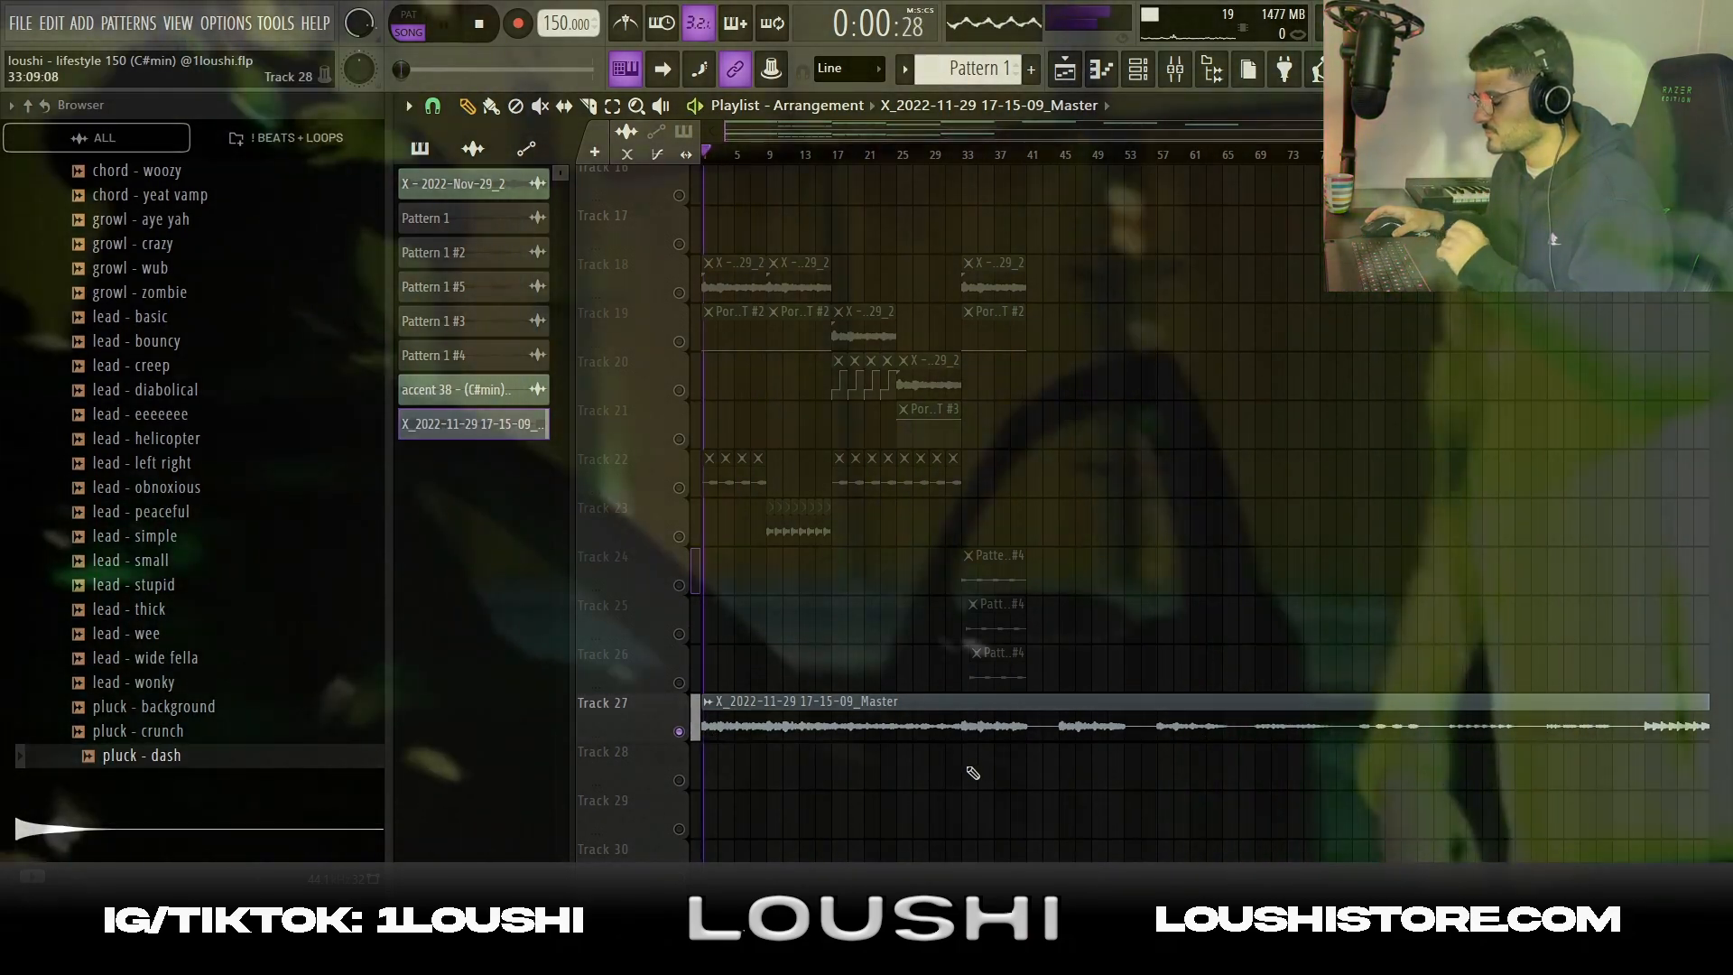